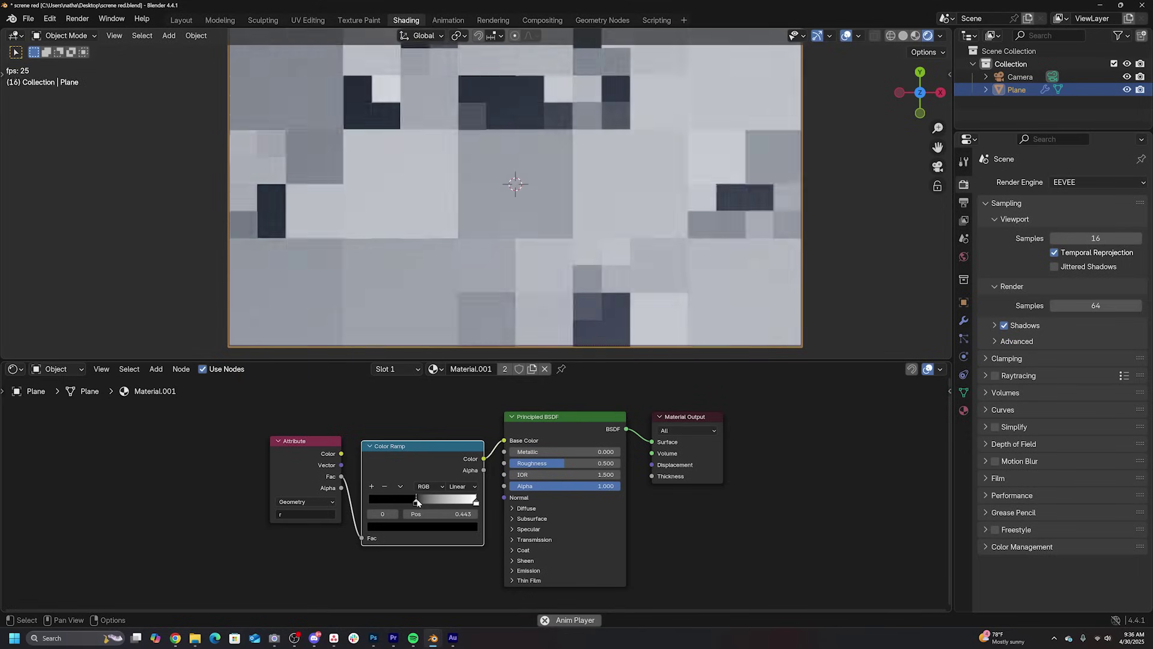
# - Move the Color Ramp's white stop closer to the black stop and lower the Random Value node's probability
pyautogui.moveTo(476, 502); pyautogui.dragTo(441, 503)
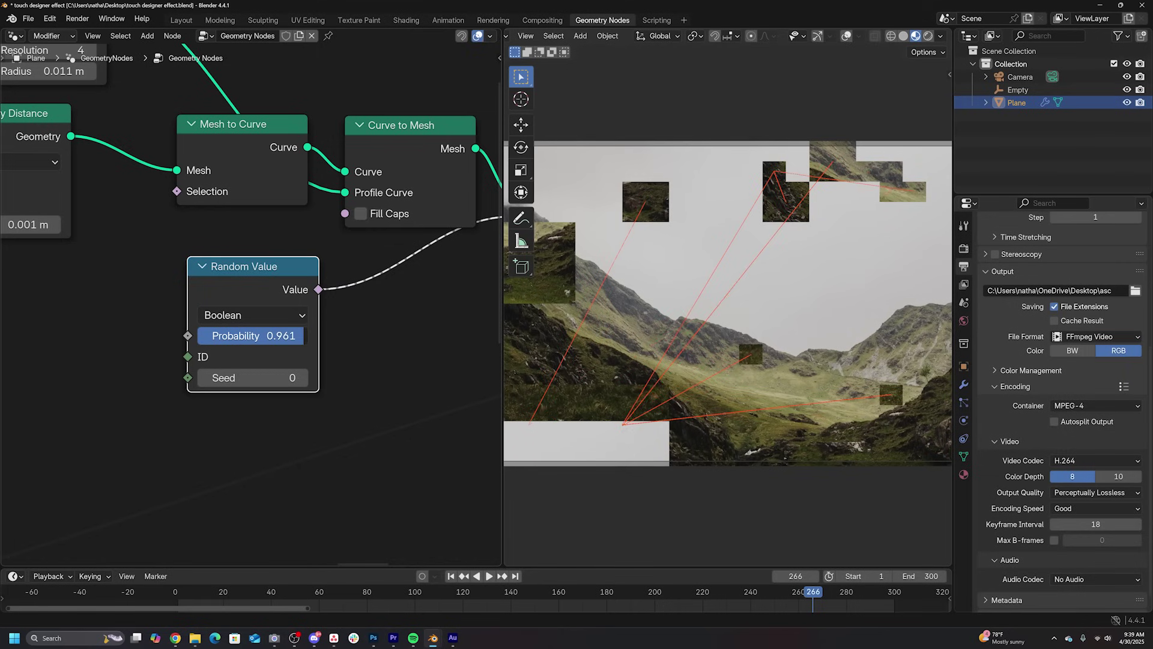
pyautogui.moveTo(259, 335); pyautogui.dragTo(250, 336)
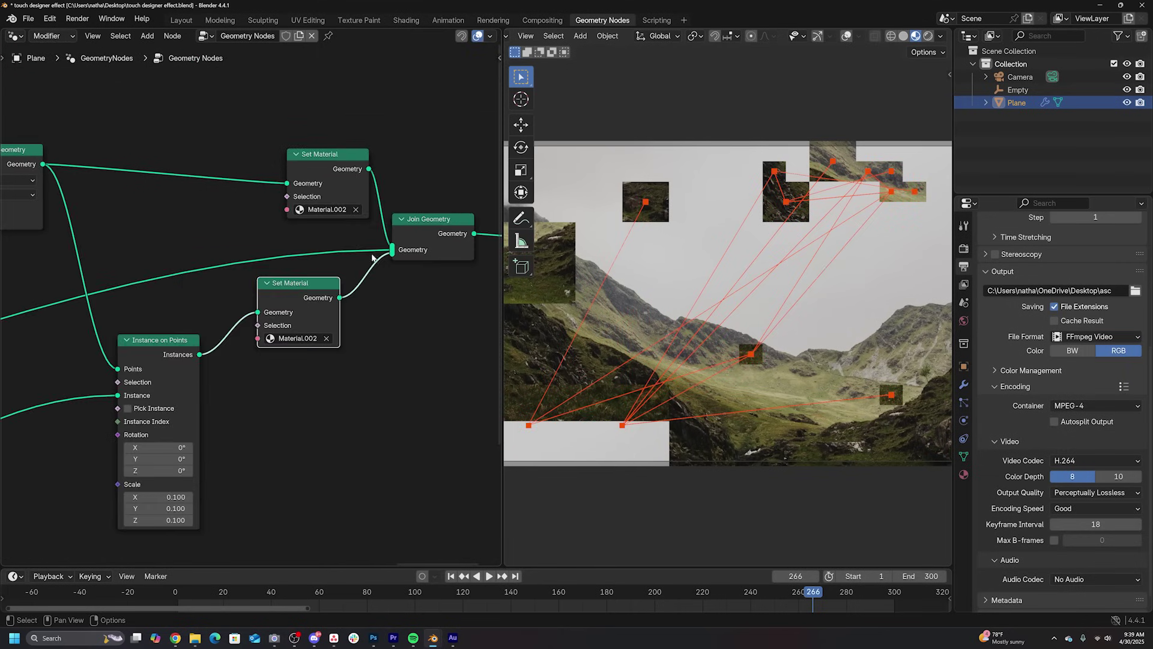
# - Play back the finished landscape effect with its red connecting lines and points in the viewport
pyautogui.moveTo(214, 302); pyautogui.dragTo(389, 261, button='middle')
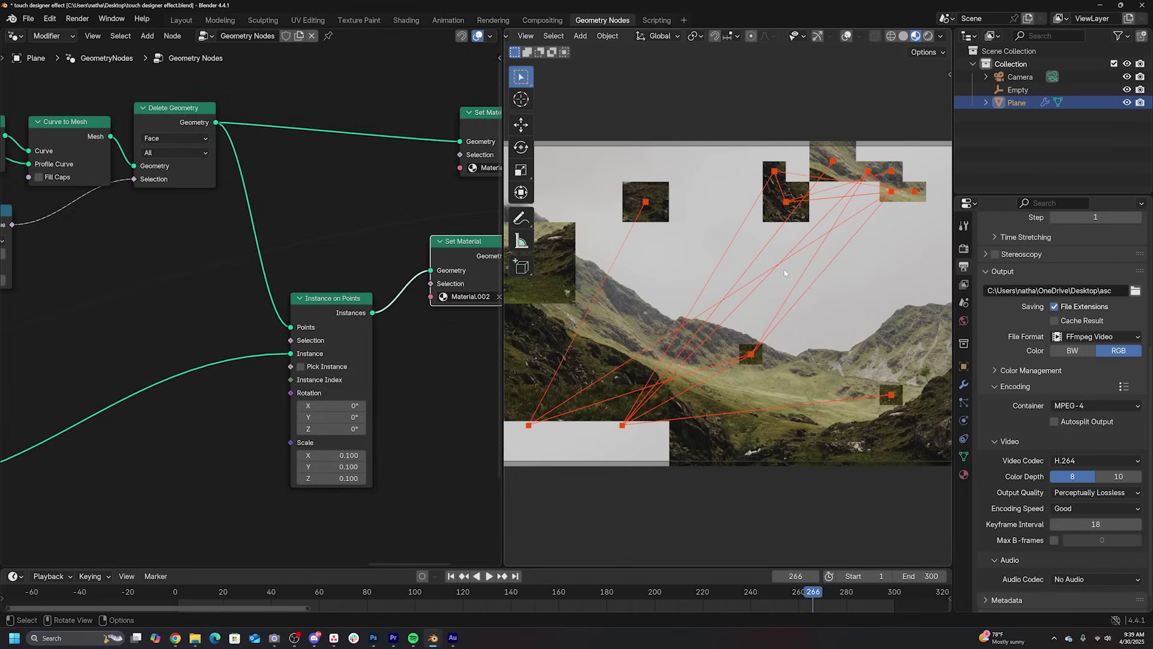
pyautogui.scroll(3, 784, 273)
pyautogui.press('space')
pyautogui.scroll(-3, 785, 274)
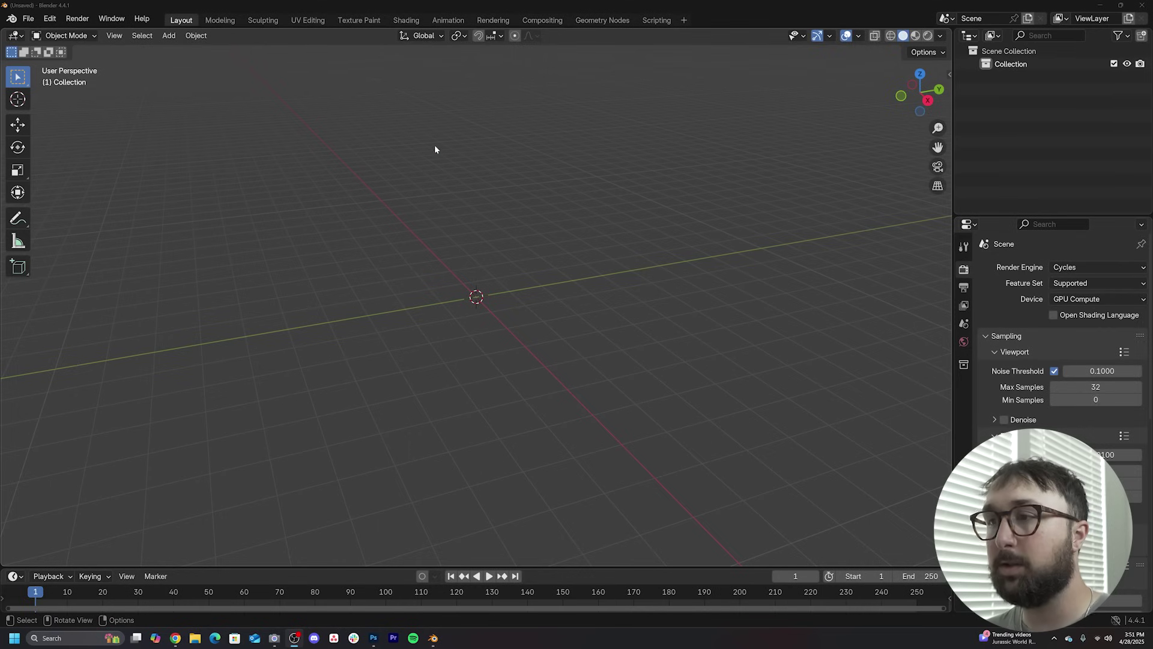
# - Add a mesh plane at the centre of the empty scene
pyautogui.hotkey('shift', 'a')
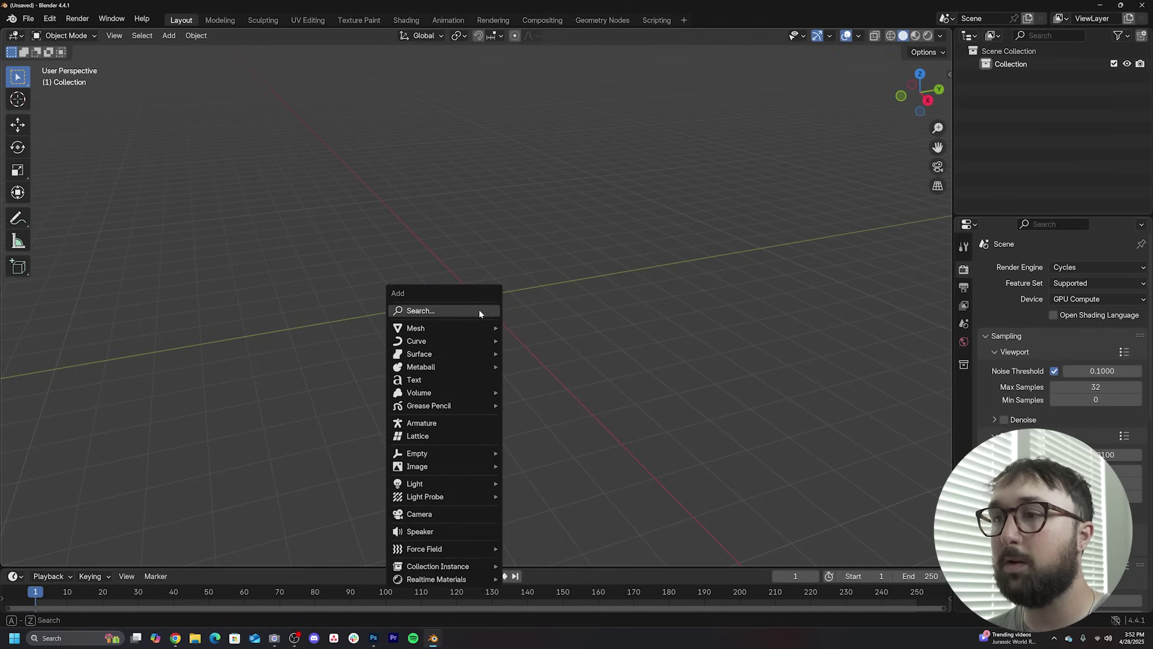
pyautogui.moveTo(470, 329)
pyautogui.click(524, 328)
pyautogui.moveTo(504, 270); pyautogui.dragTo(487, 183, button='middle')
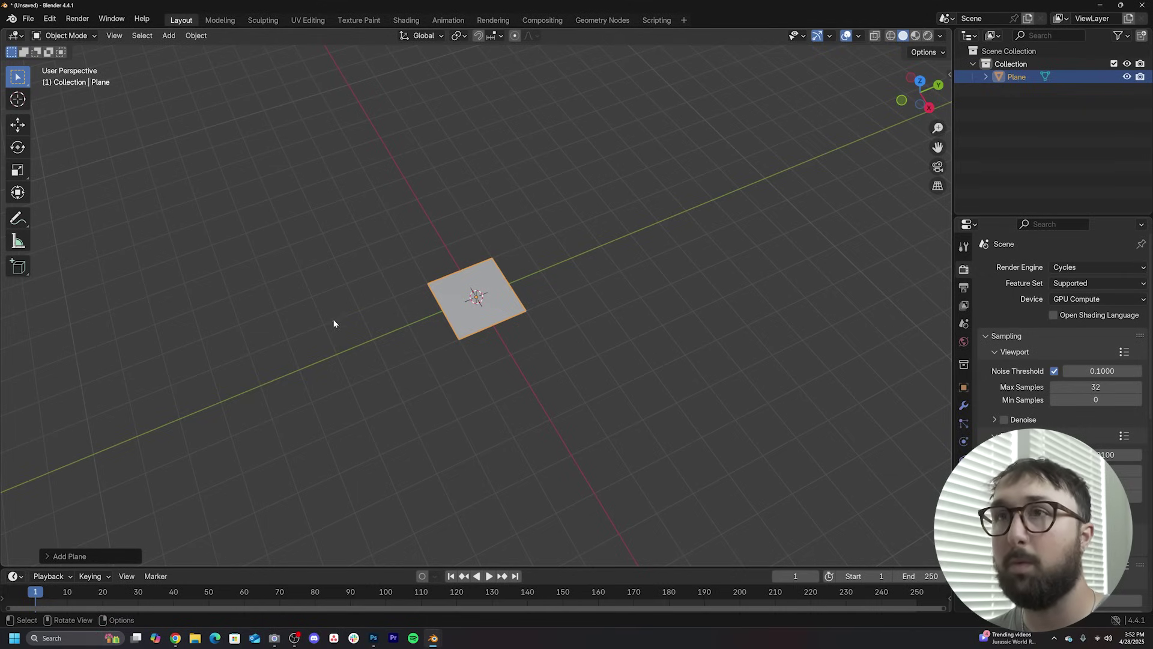
# - Split the 3D viewport vertically, turn one half into a Geometry Node Editor and hide its sidebar
pyautogui.rightClick(487, 566)
pyautogui.click(488, 566)
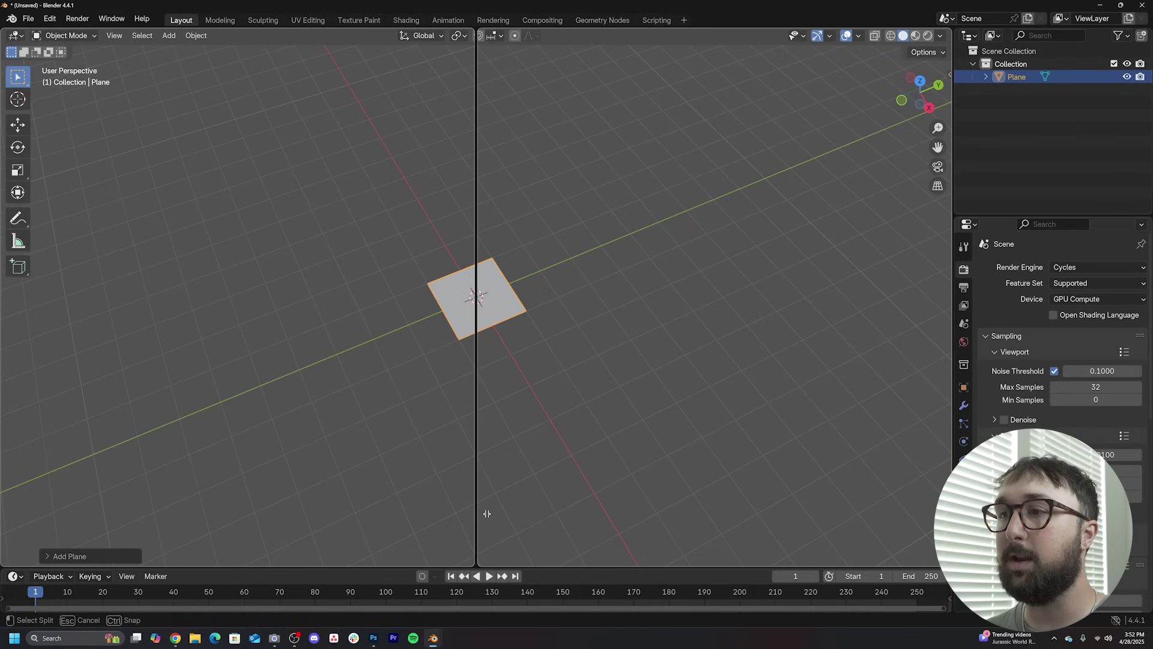
pyautogui.click(487, 514)
pyautogui.click(13, 36)
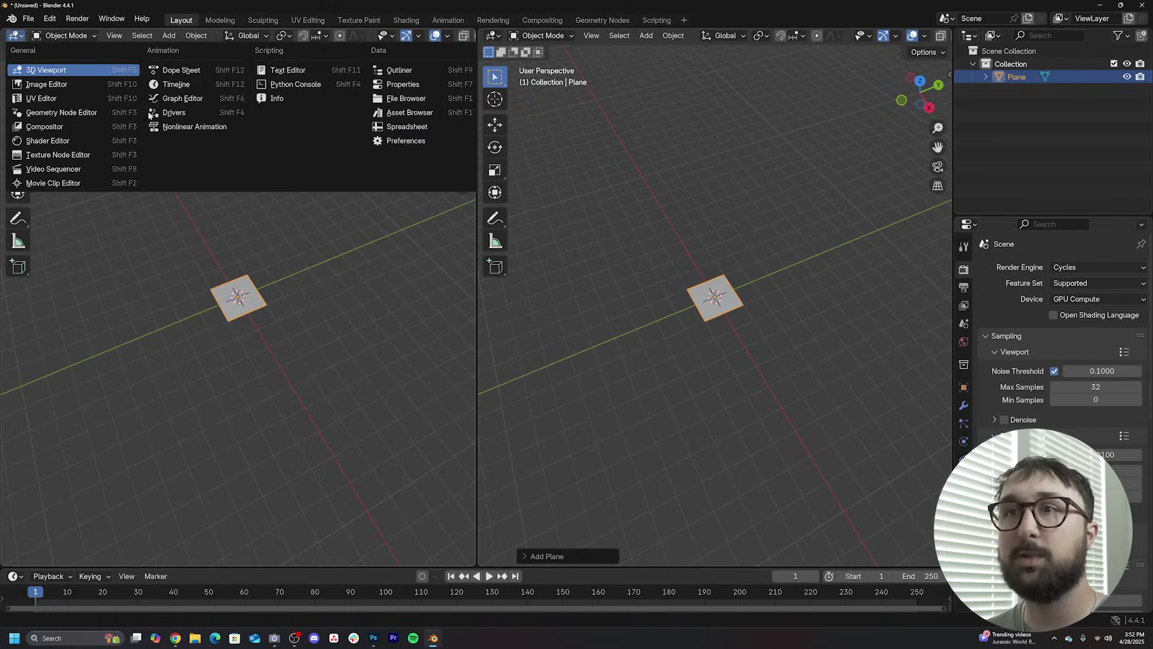
pyautogui.click(72, 113)
pyautogui.press('n')
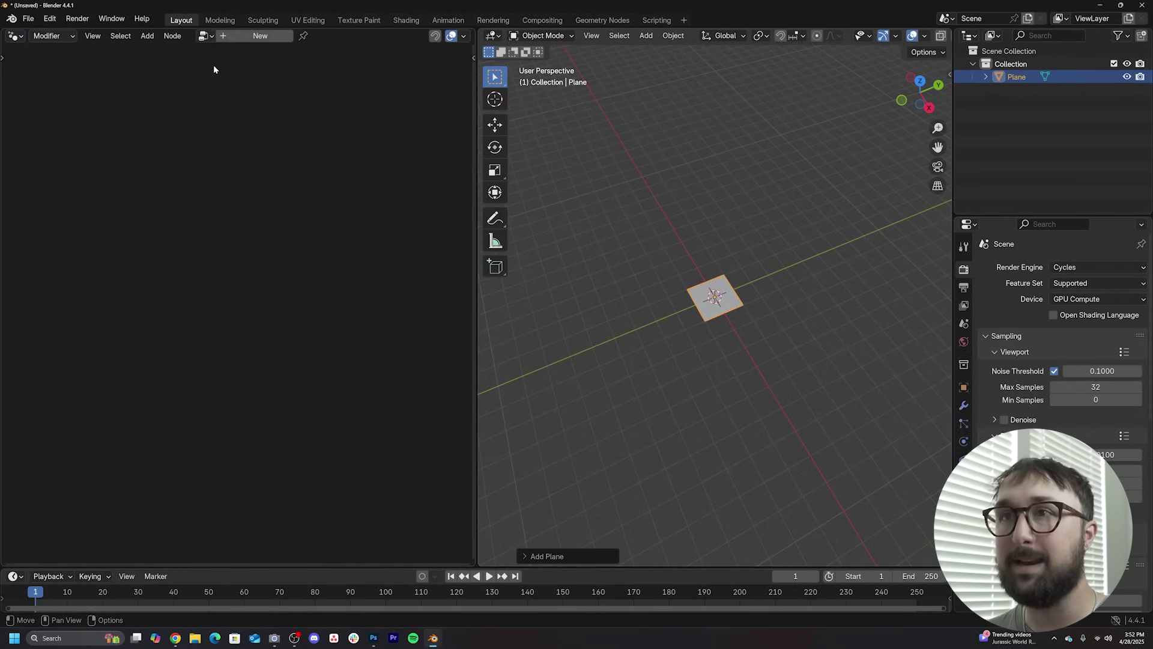
# - Create a new geometry node tree on the plane and delete its Group Input node
pyautogui.click(260, 35)
pyautogui.moveTo(254, 370); pyautogui.dragTo(247, 345, button='middle')
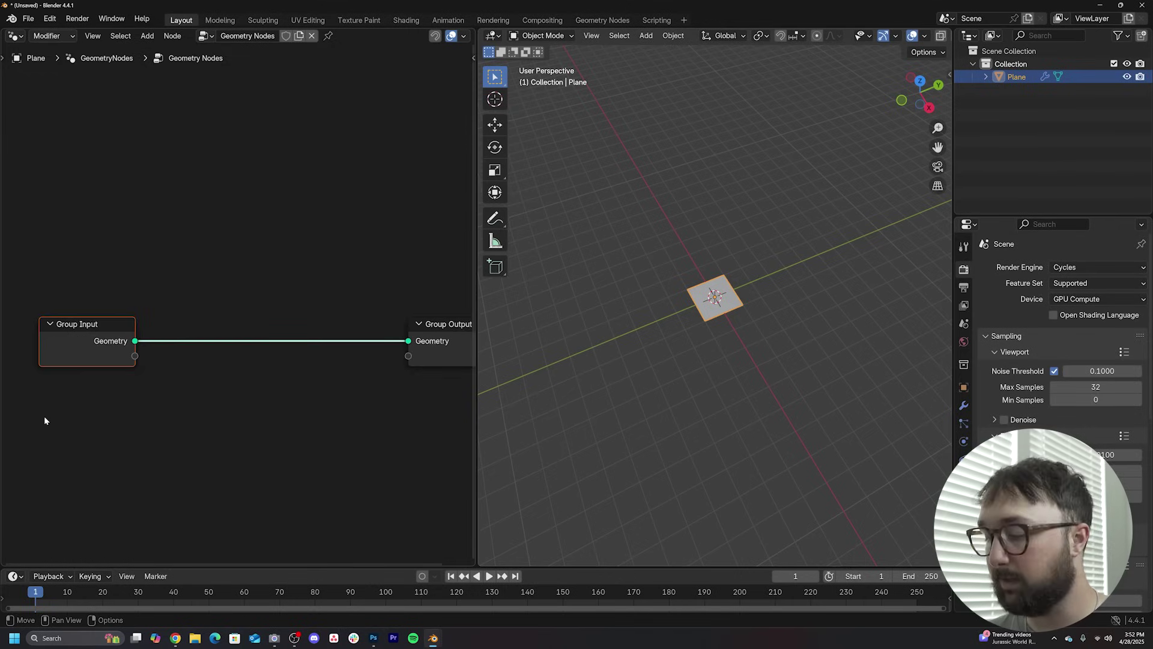
pyautogui.press('x')
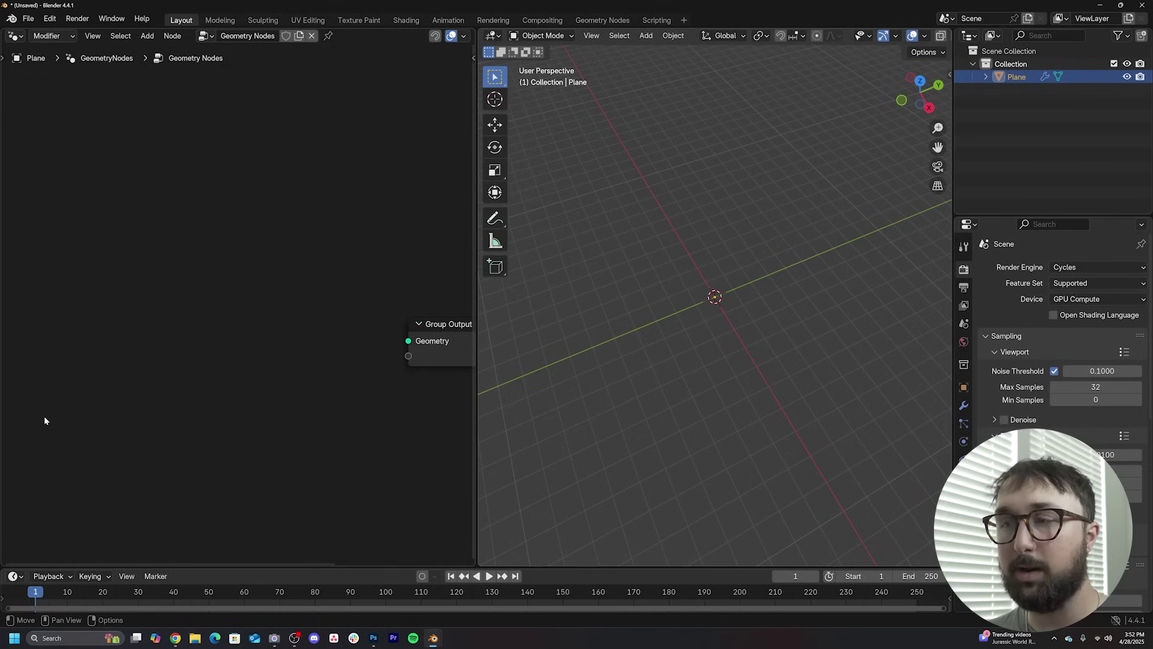
# - Add a Grid node and connect its Mesh output to the Group Output's Geometry input
pyautogui.hotkey('shift', 'a')
pyautogui.write('grid')
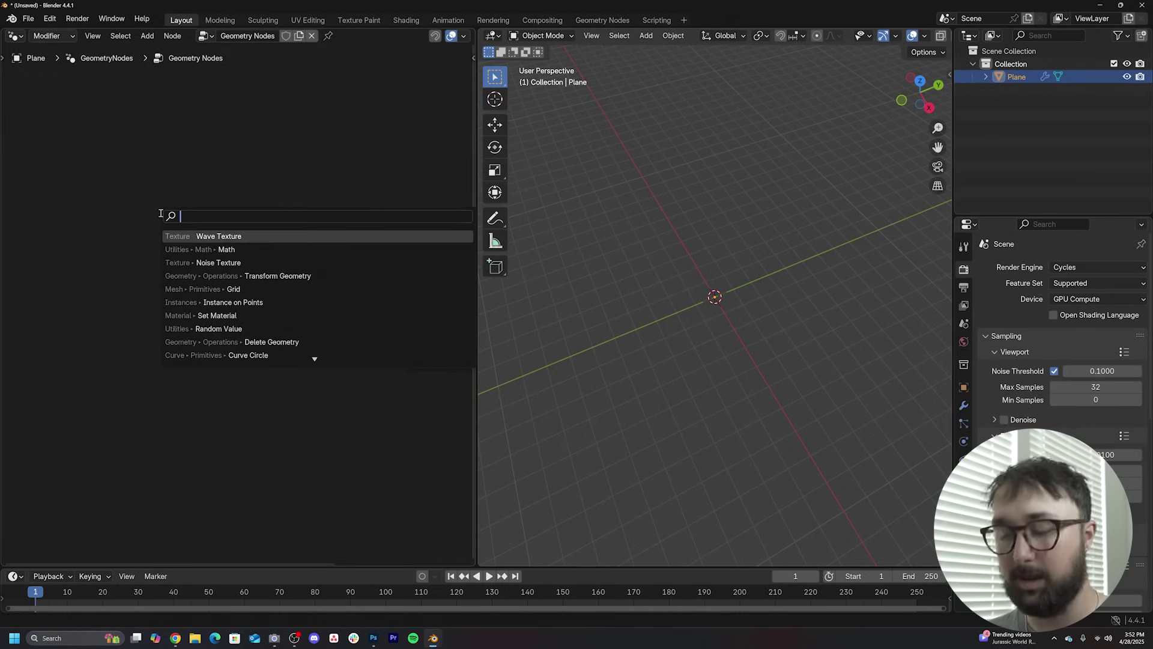
pyautogui.press('Return')
pyautogui.click(126, 306)
pyautogui.moveTo(172, 314); pyautogui.dragTo(418, 345)
# - Add a camera aligned to the top view and raise it along its local Z axis above the grid
pyautogui.press('`')
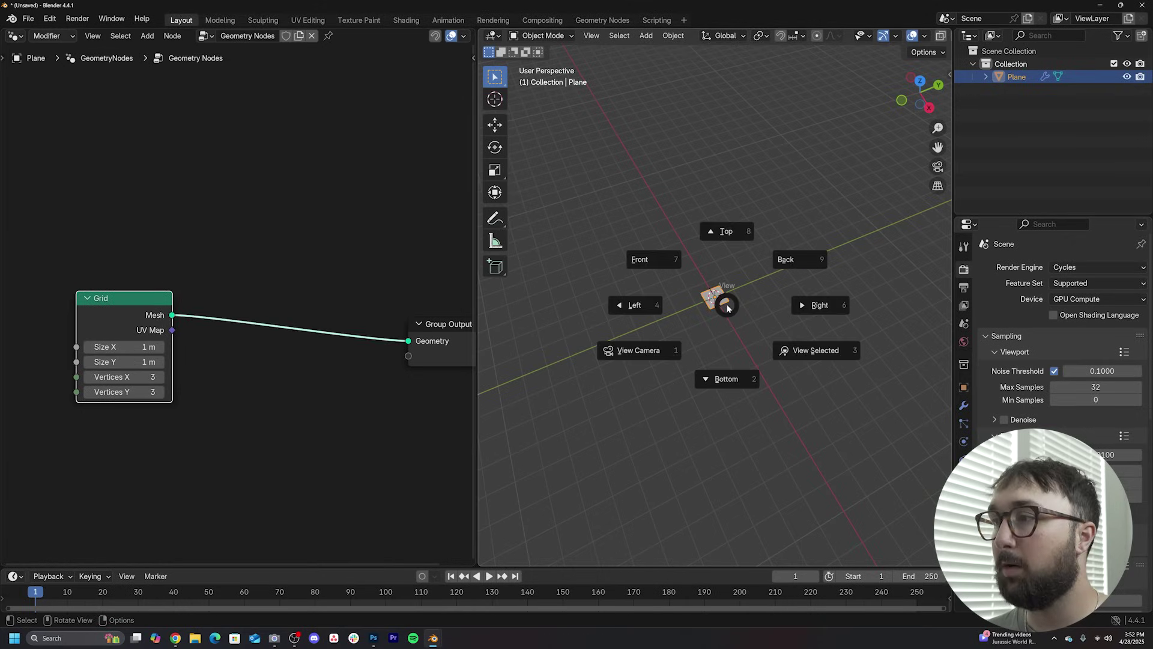
pyautogui.click(731, 231)
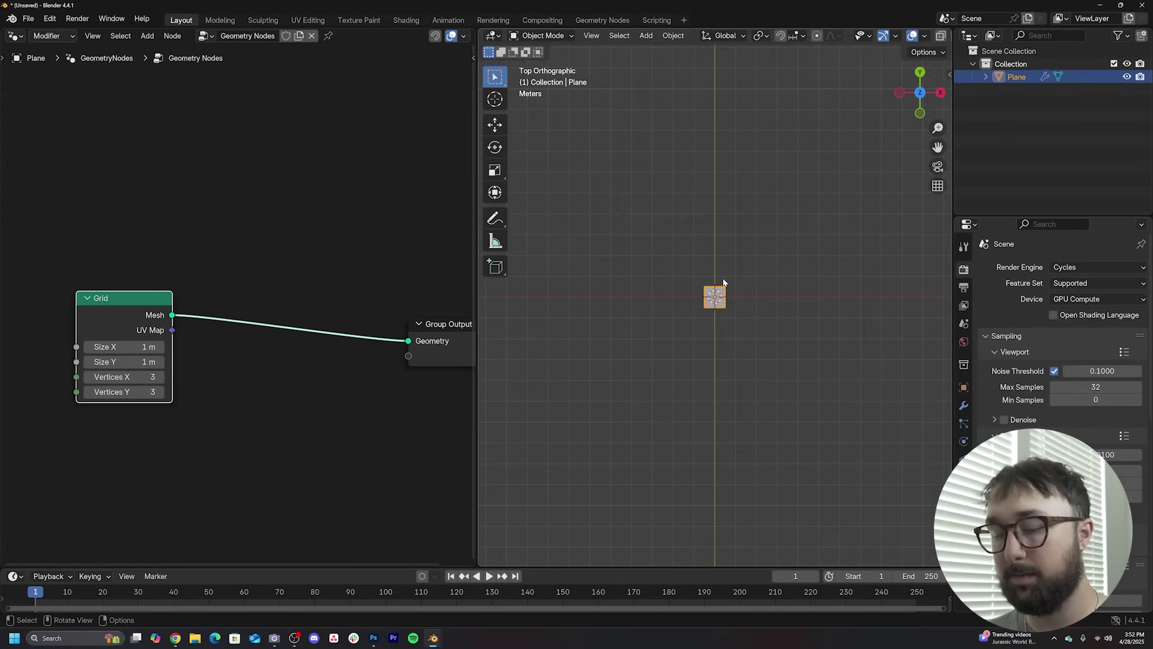
pyautogui.hotkey('shift', 'a')
pyautogui.click(663, 482)
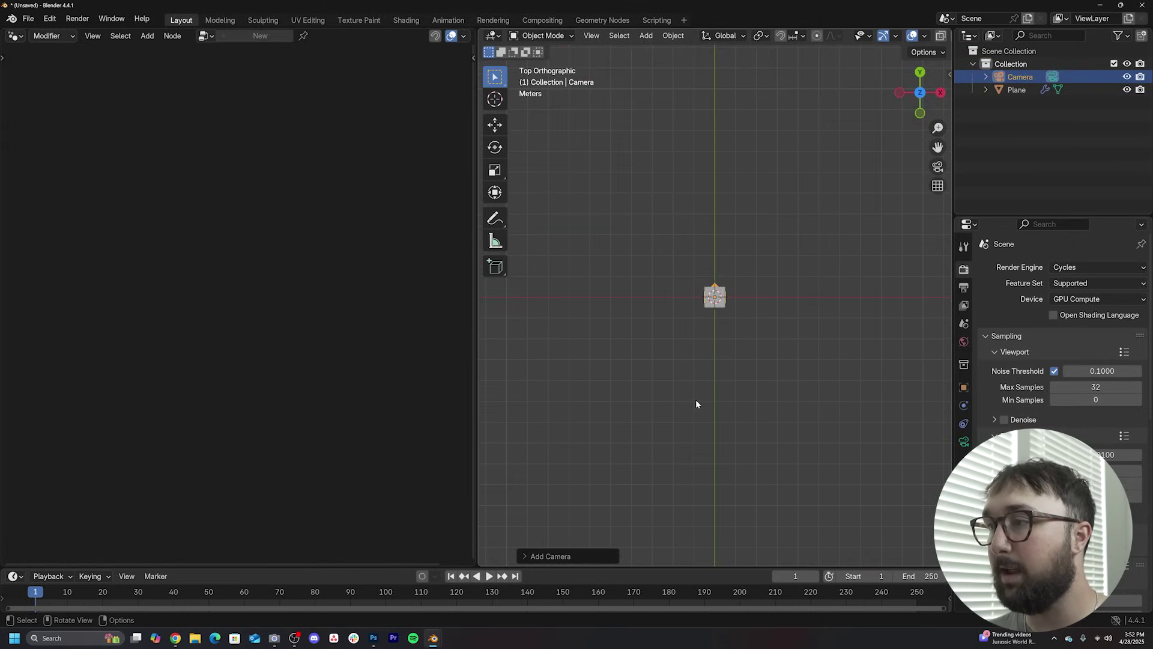
pyautogui.press('KP_0')
pyautogui.press('g')
pyautogui.press('z')
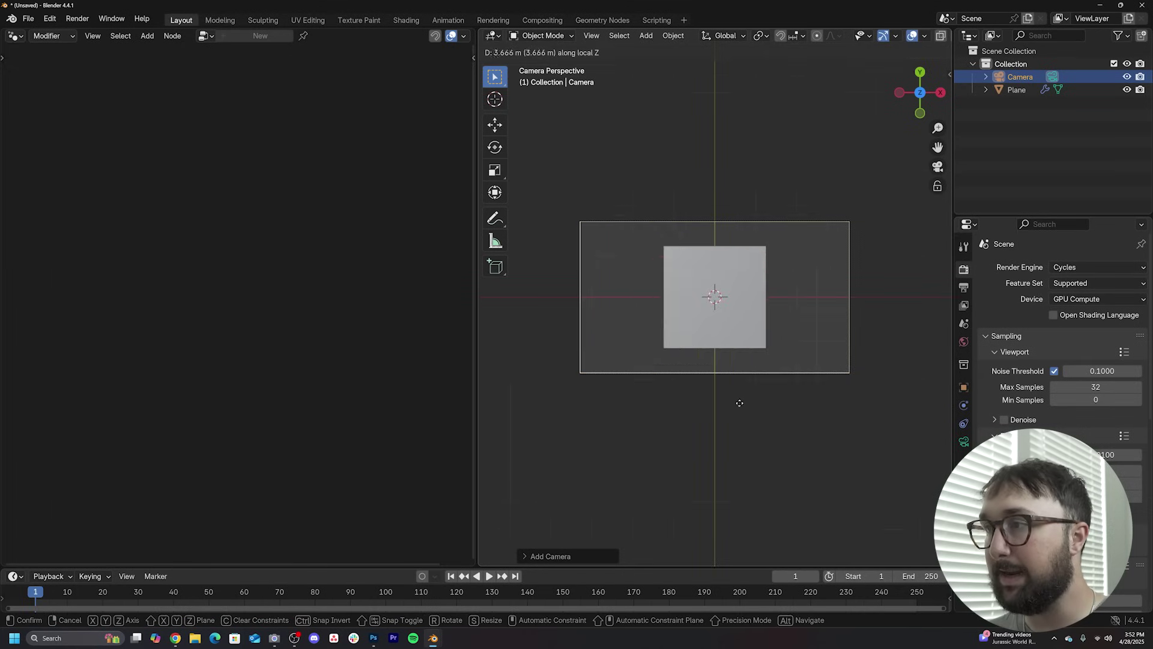
pyautogui.click(759, 444)
pyautogui.press('Home')
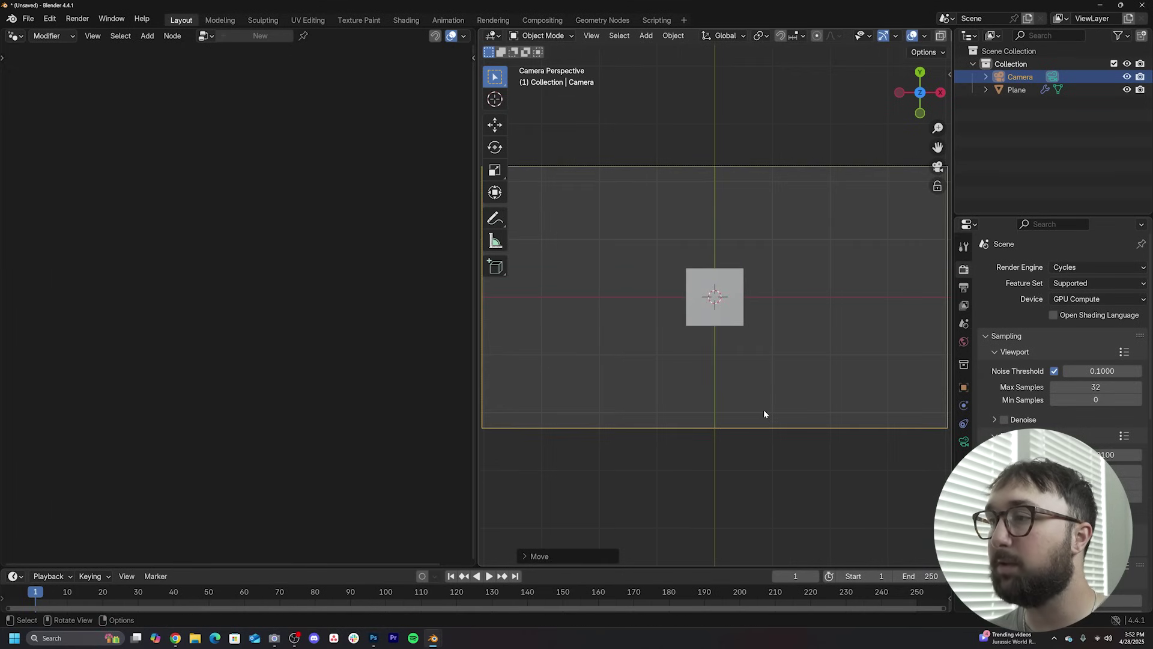
# - Set the Grid node's Size X to 8.11 m and Size Y to 4.58 m to fill the camera frame
pyautogui.click(733, 323)
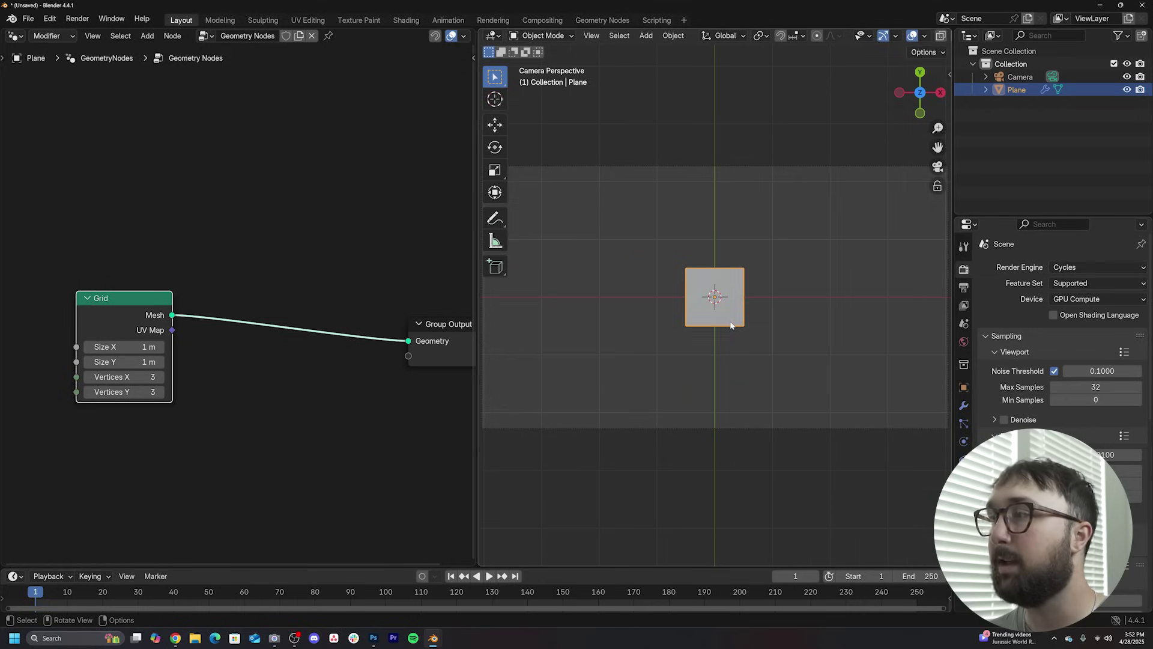
pyautogui.scroll(-1, 745, 162)
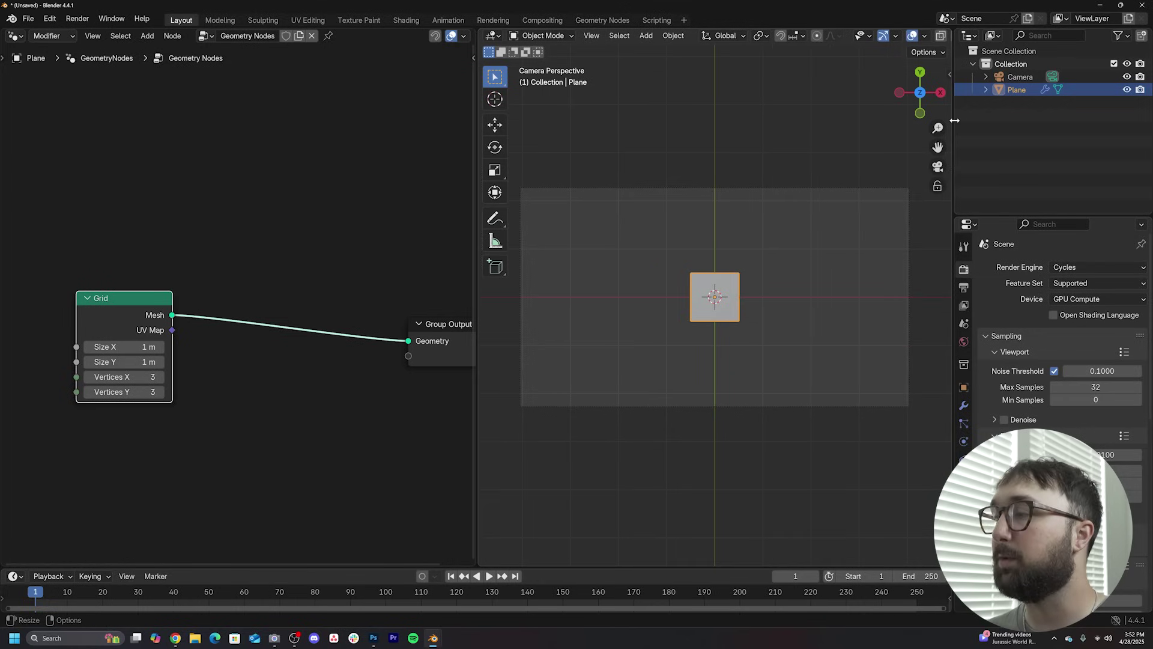
pyautogui.moveTo(124, 346); pyautogui.dragTo(165, 362)
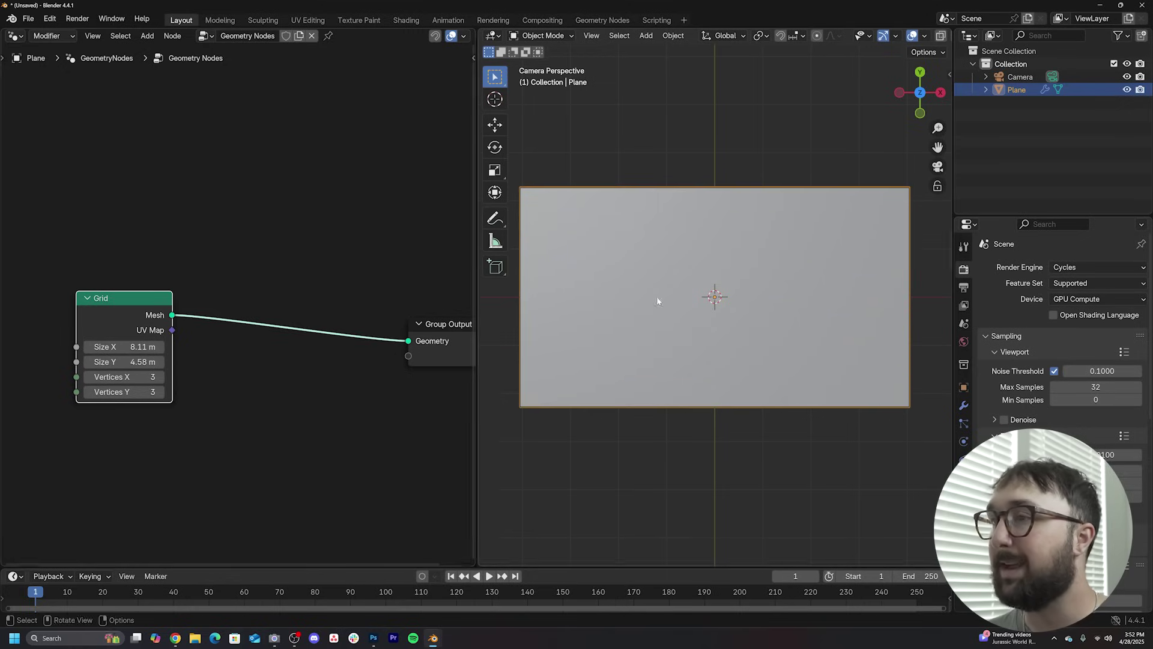
pyautogui.press('Home')
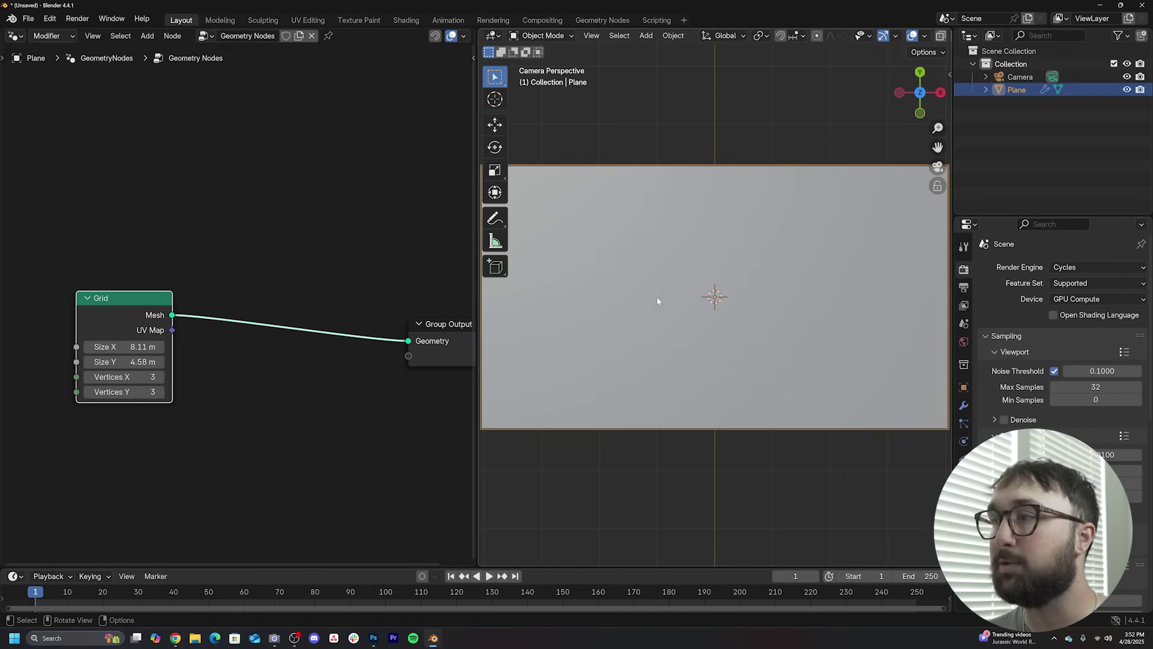
# - Display the viewport in wireframe shading with the overlays turned off
pyautogui.click(912, 36)
pyautogui.click(890, 37)
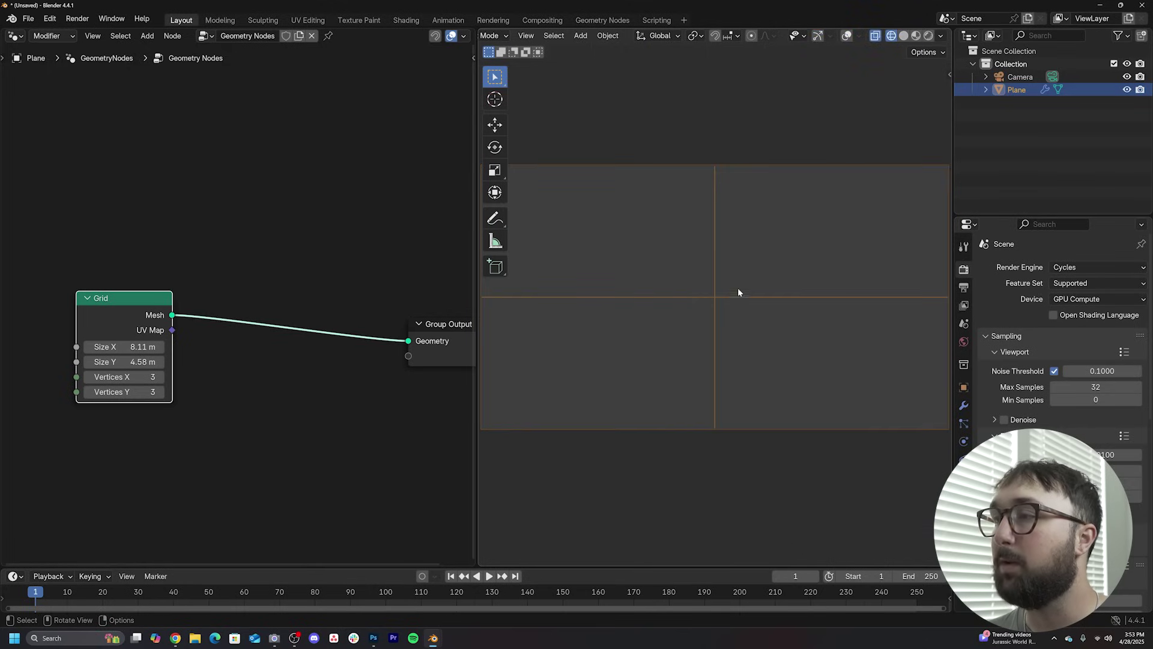
pyautogui.scroll(-2, 751, 276)
pyautogui.scroll(1, 182, 432)
# - Set the Grid node's Vertices X to 6 and Vertices Y to 4
pyautogui.moveTo(183, 433); pyautogui.dragTo(280, 404, button='middle')
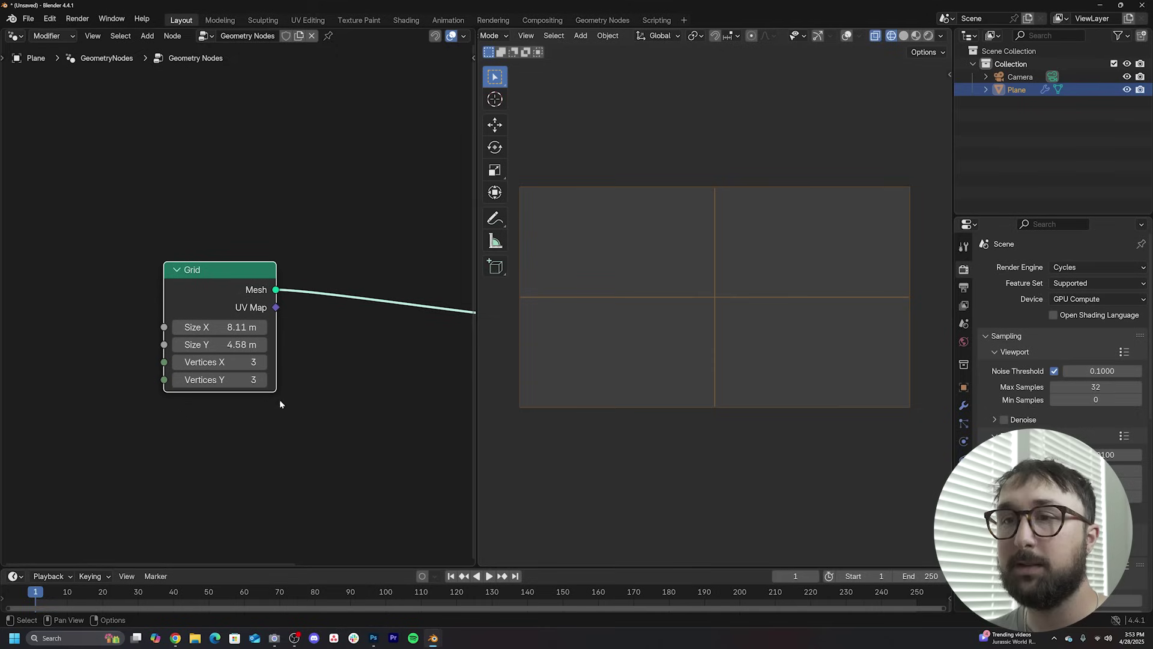
pyautogui.click(263, 364)
pyautogui.click(263, 364)
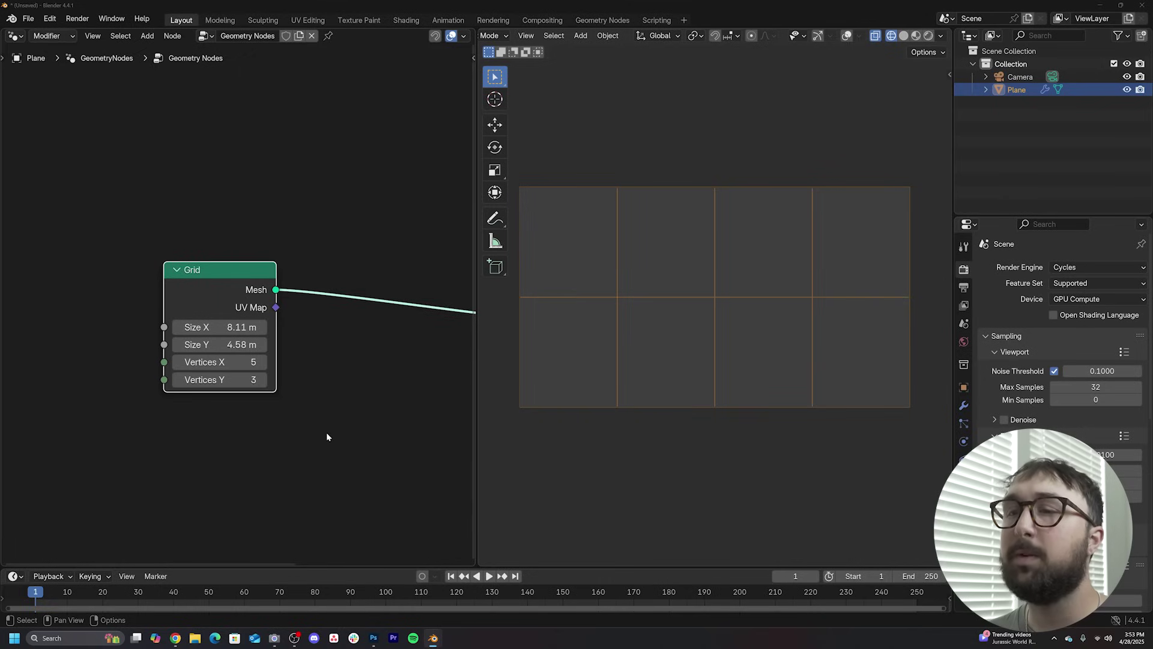
pyautogui.write('6')
pyautogui.press('Return')
pyautogui.click(227, 385)
pyautogui.press('Return')
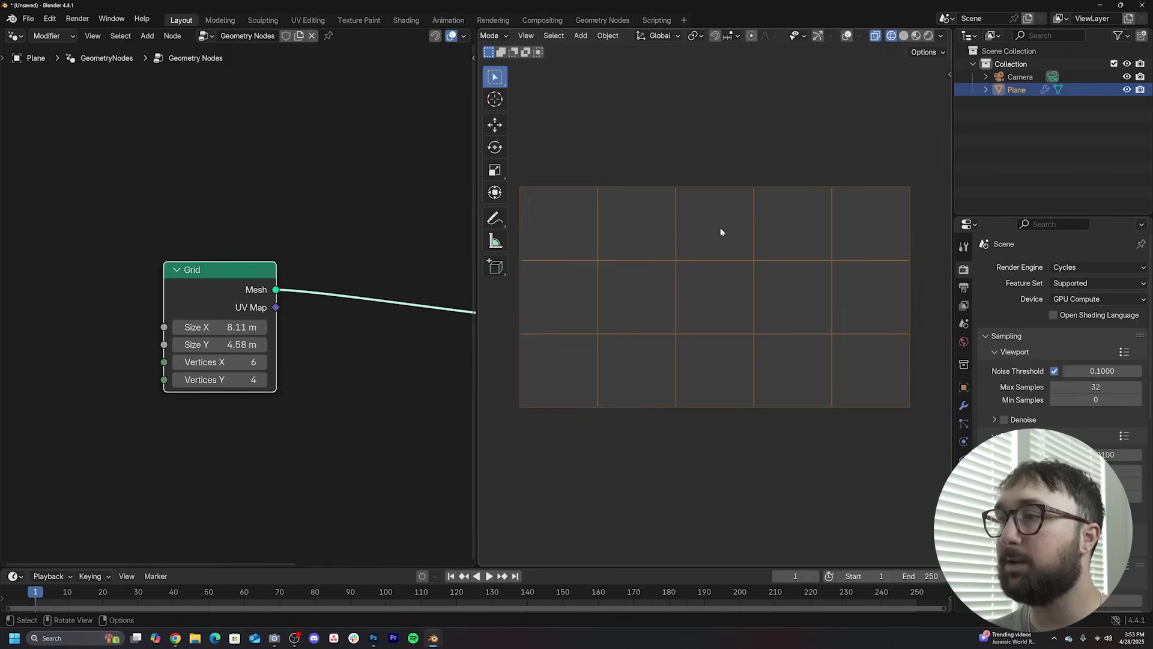
pyautogui.scroll(1, 721, 232)
pyautogui.scroll(-1, 864, 253)
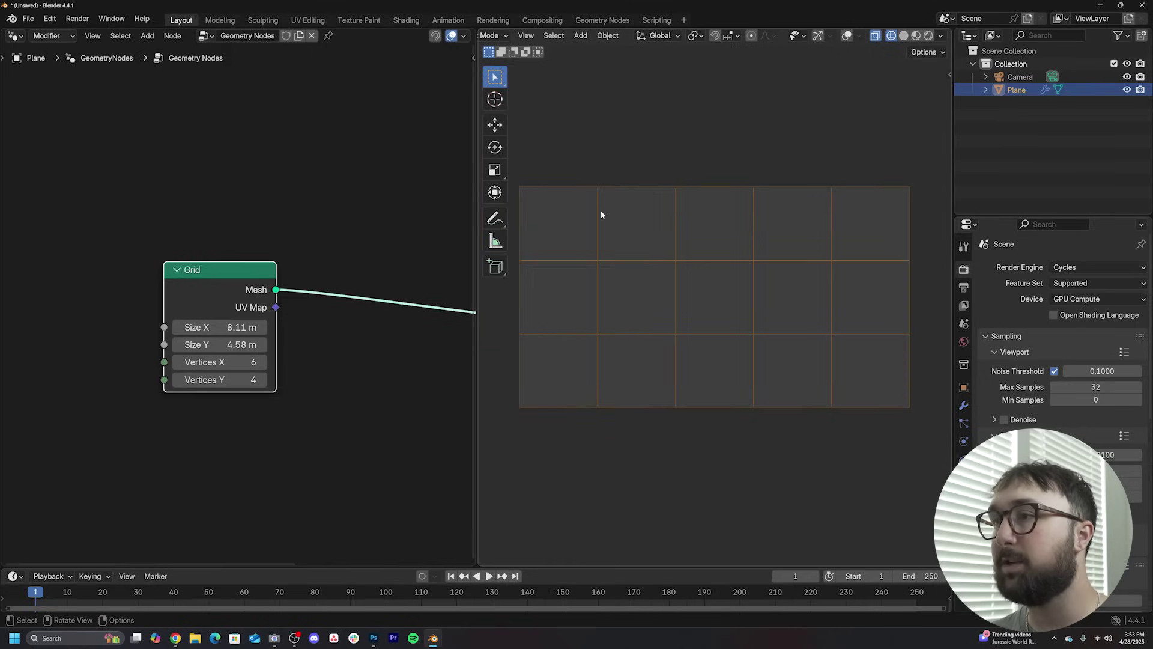
pyautogui.scroll(1, 785, 396)
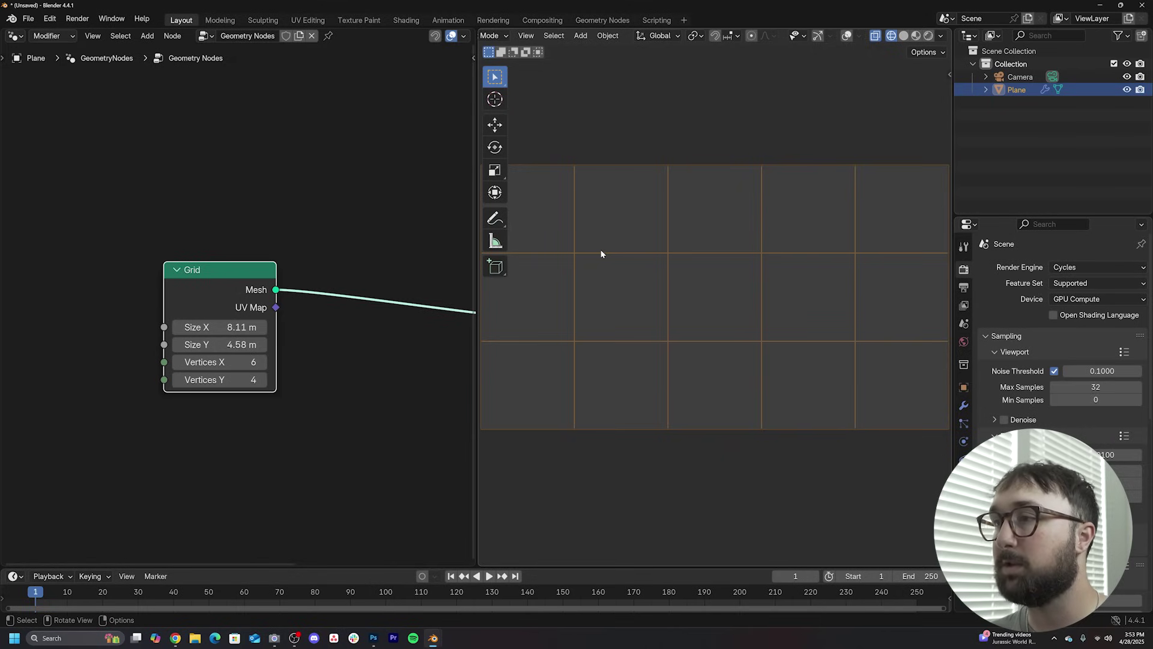
# - Insert a Separate Geometry node between the Grid and Group Output, and set its domain to Face
pyautogui.scroll(-2, 216, 304)
pyautogui.hotkey('shift', 'a')
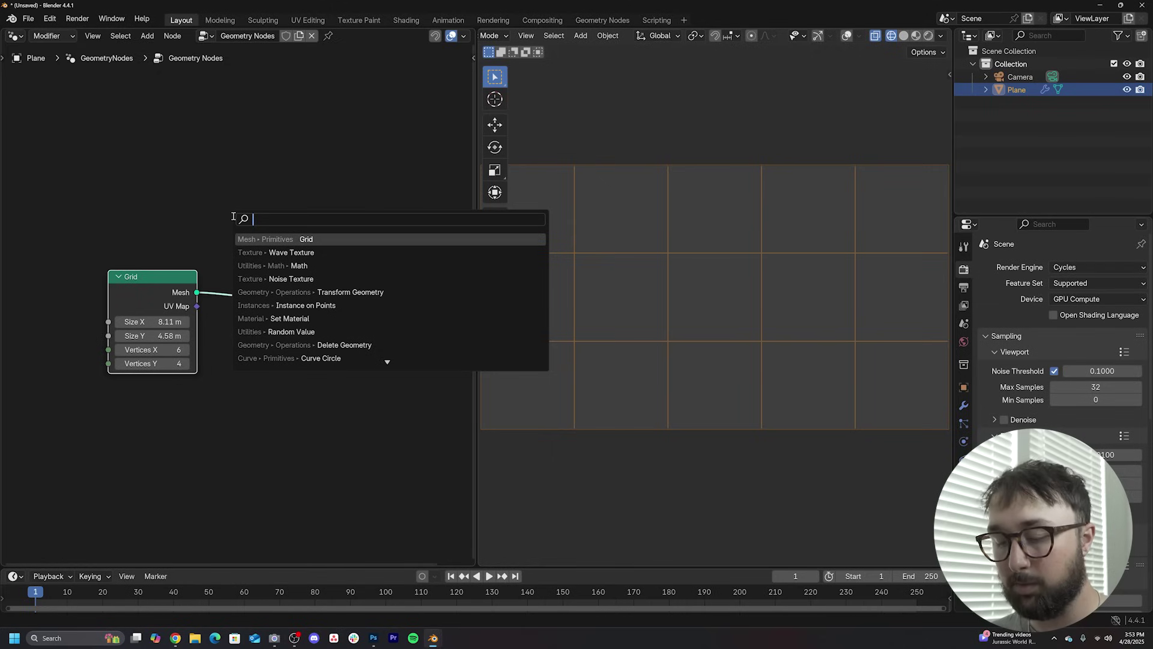
pyautogui.write('sep')
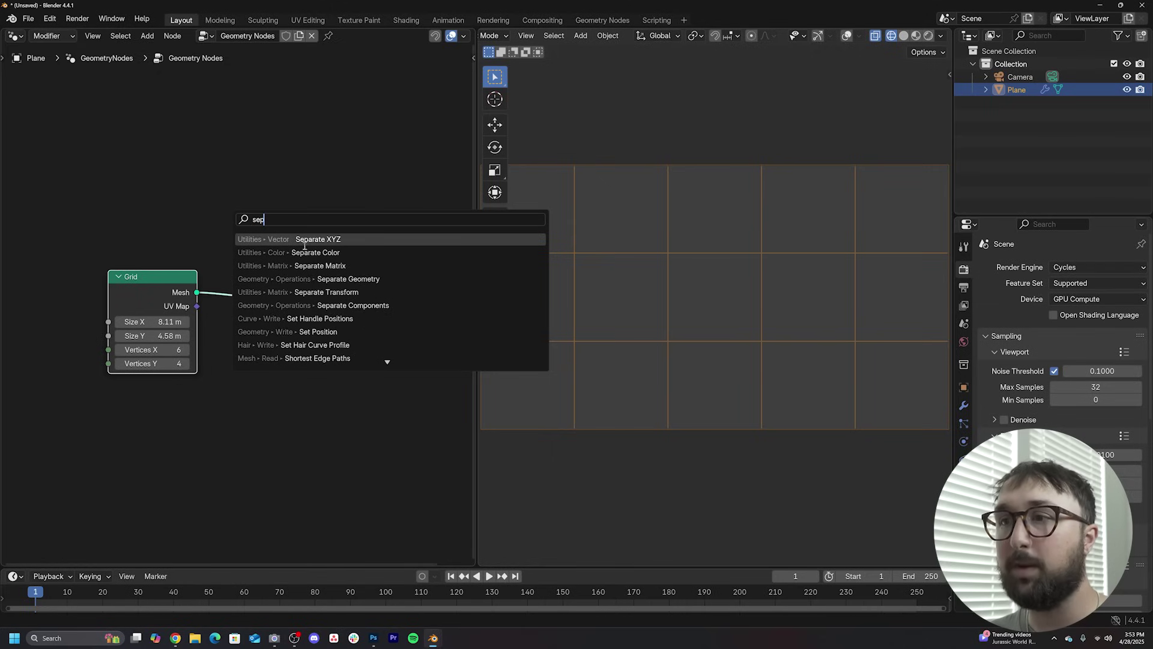
pyautogui.click(324, 278)
pyautogui.click(249, 268)
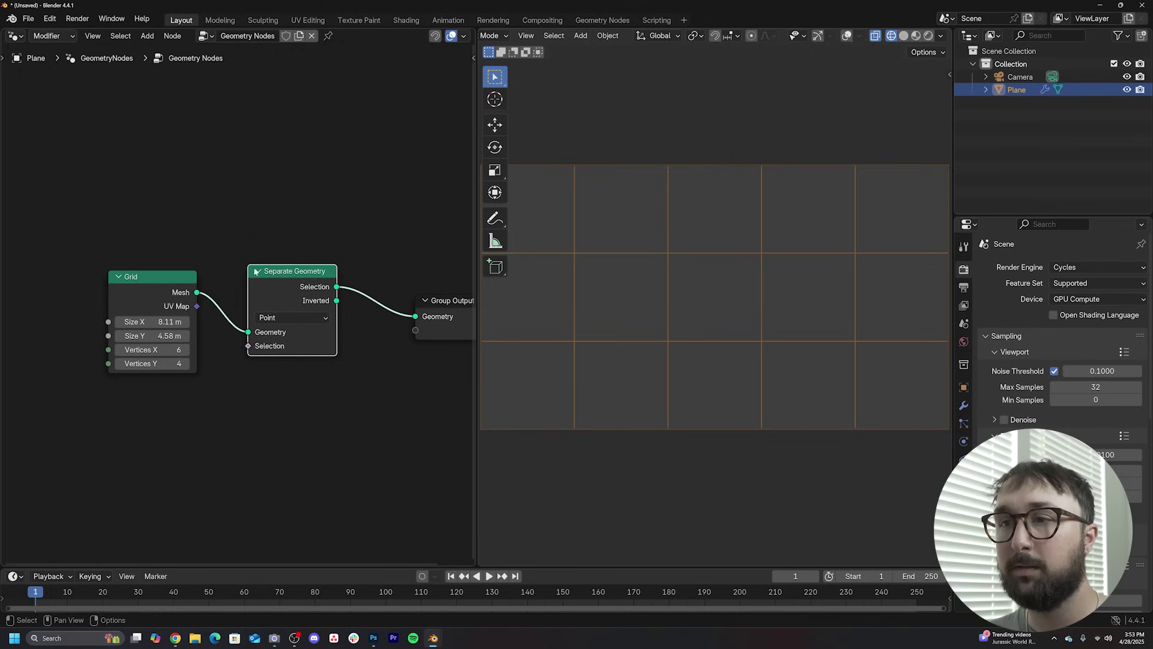
pyautogui.click(274, 319)
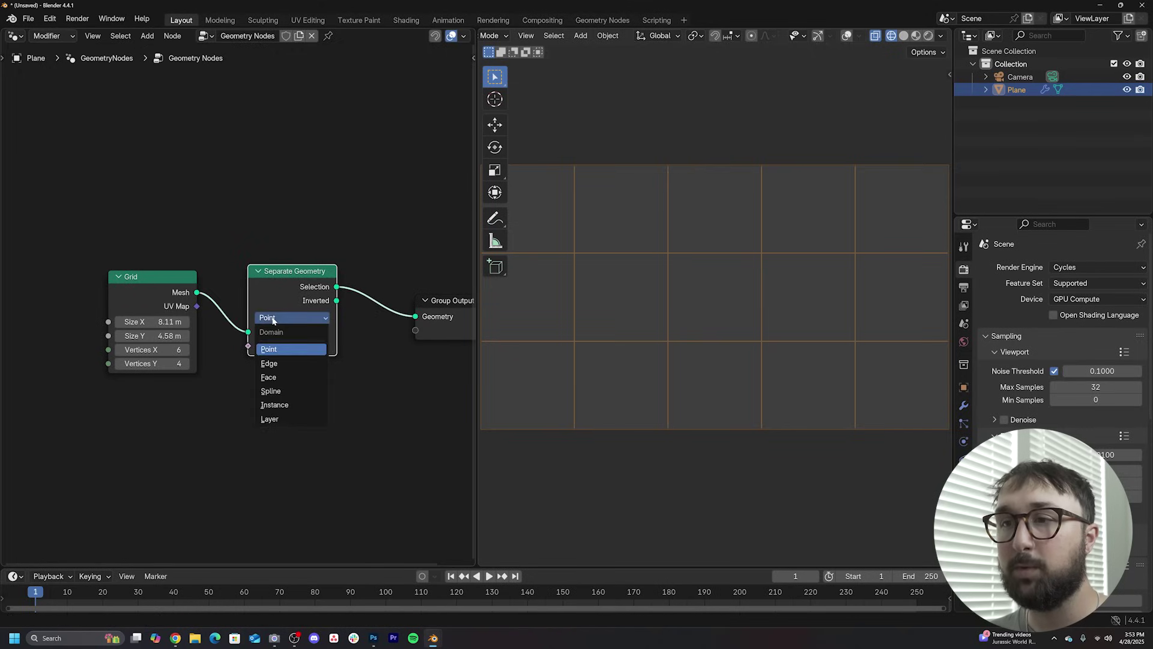
pyautogui.click(278, 377)
# - Insert a Join Geometry node before the Group Output and connect both Separate Geometry outputs, Selection and Inverted, to it
pyautogui.moveTo(386, 236); pyautogui.dragTo(322, 224, button='middle')
pyautogui.hotkey('shift', 'a')
pyautogui.click(330, 207)
pyautogui.write('join')
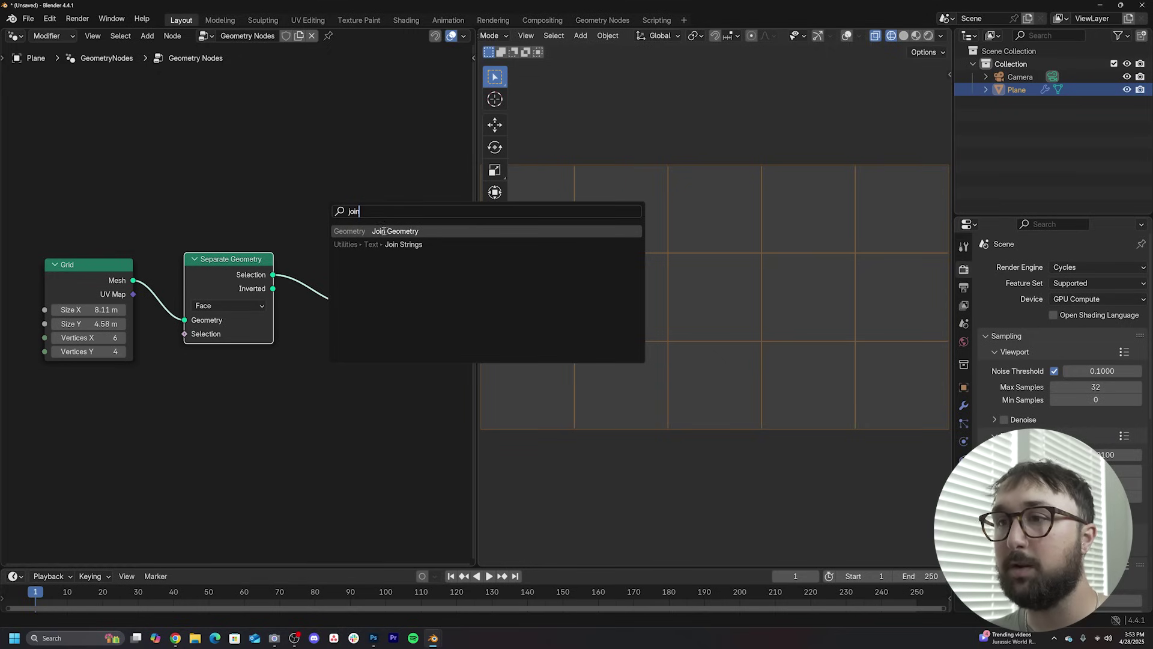
pyautogui.click(385, 231)
pyautogui.click(373, 291)
pyautogui.moveTo(274, 290); pyautogui.dragTo(329, 323)
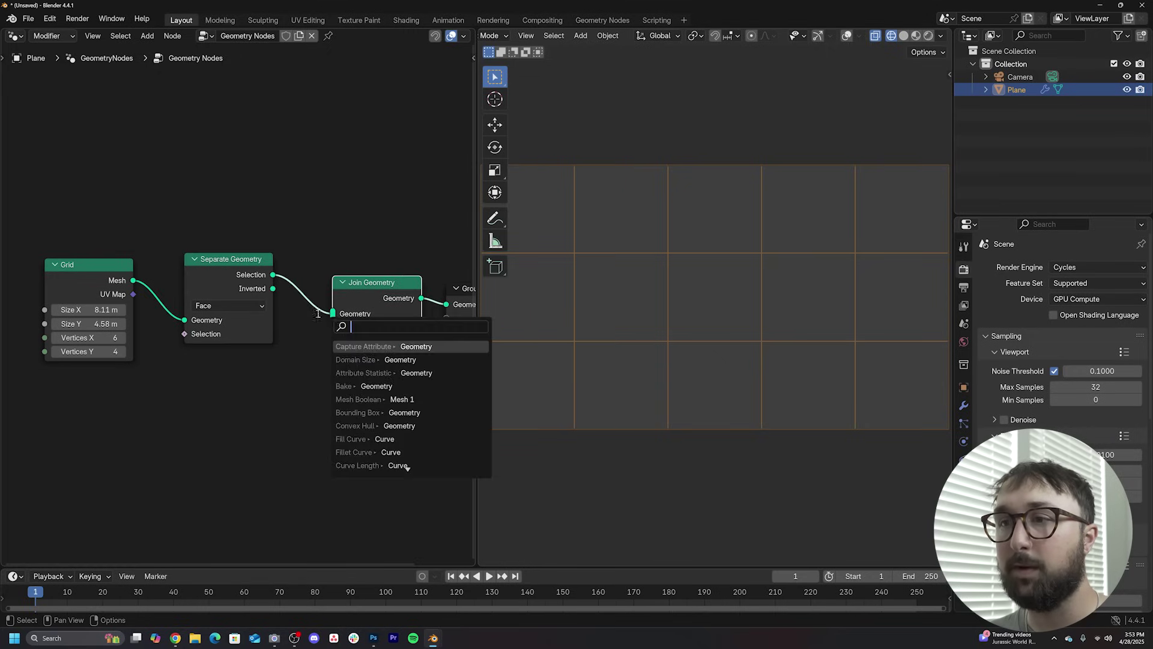
pyautogui.moveTo(273, 289); pyautogui.dragTo(343, 276)
pyautogui.click(318, 313)
# - Reposition the Group Output, Join Geometry and Grid nodes to space out the node tree
pyautogui.moveTo(450, 293); pyautogui.dragTo(372, 285, button='middle')
pyautogui.moveTo(399, 286); pyautogui.dragTo(455, 251)
pyautogui.moveTo(322, 265); pyautogui.dragTo(457, 254, button='middle')
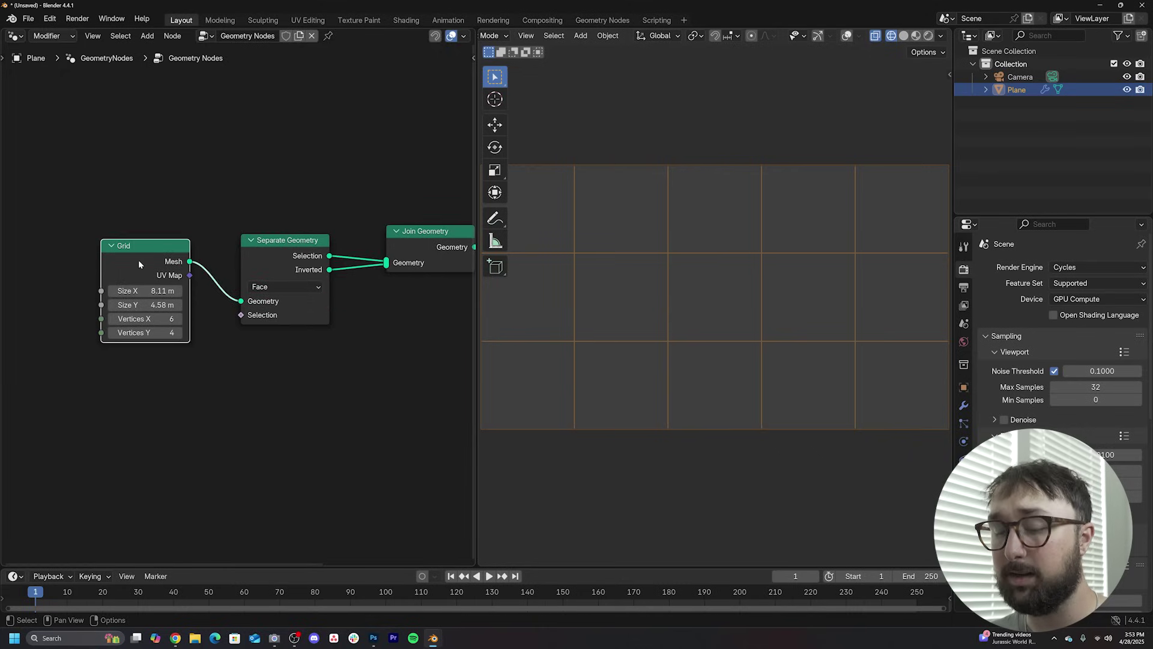
pyautogui.moveTo(151, 262); pyautogui.dragTo(139, 228)
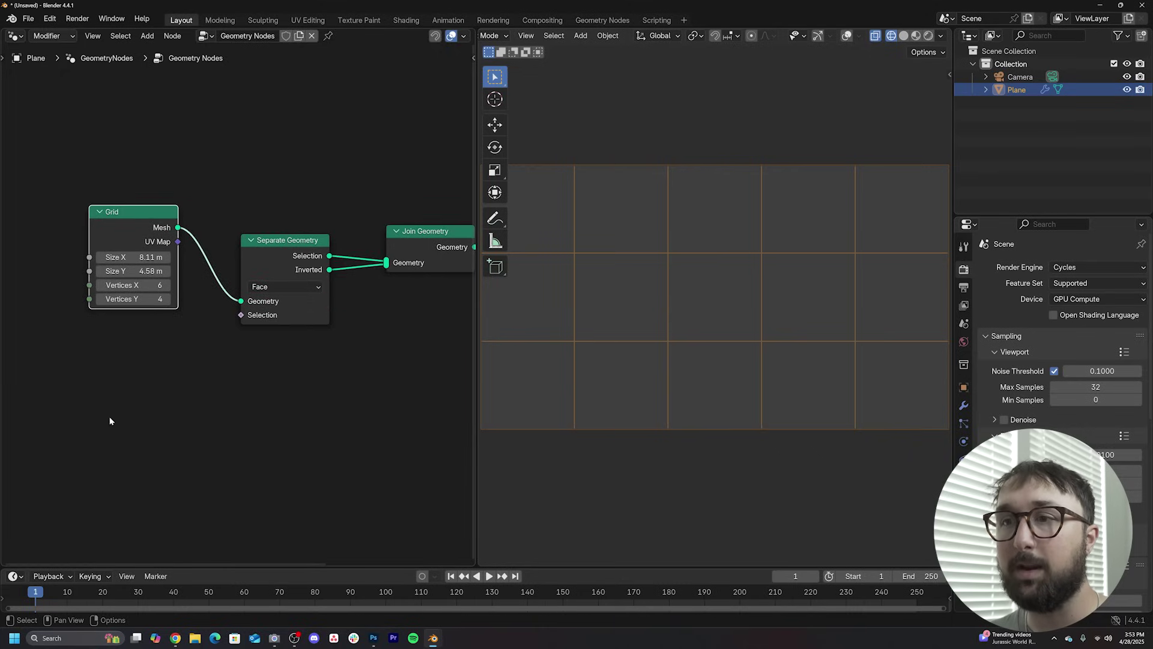
# - Add a Noise Texture node and connect its Fac output to the Separate Geometry node's Selection input
pyautogui.hotkey('shift', 'a')
pyautogui.write('no')
pyautogui.click(337, 153)
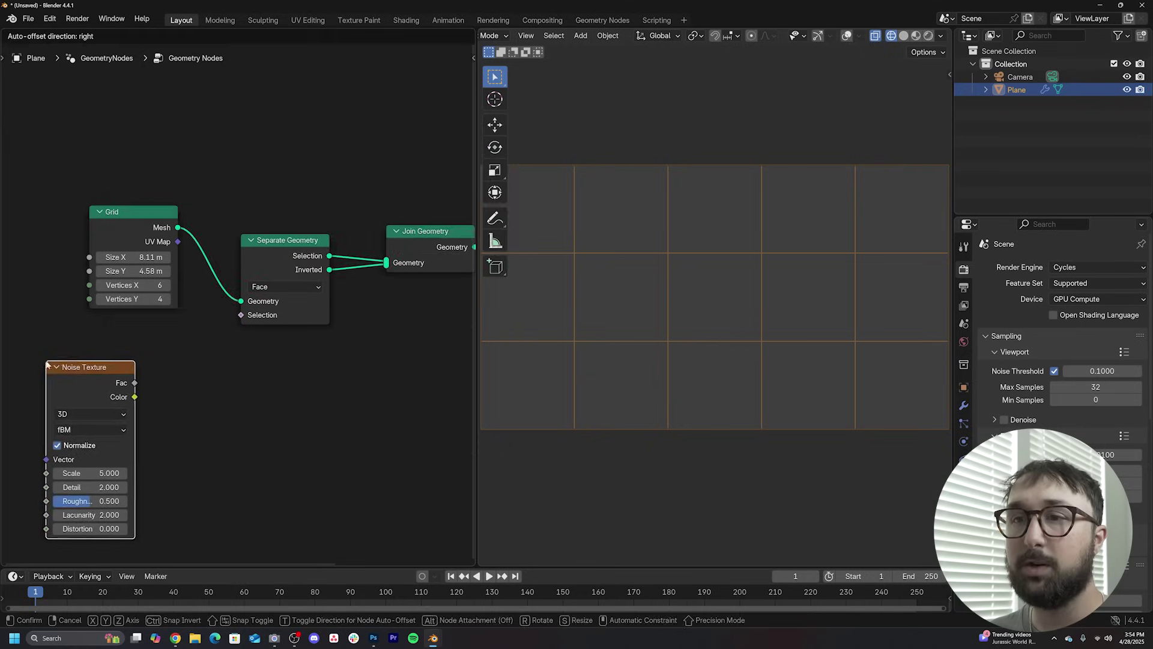
pyautogui.click(160, 377)
pyautogui.moveTo(144, 374); pyautogui.dragTo(258, 309)
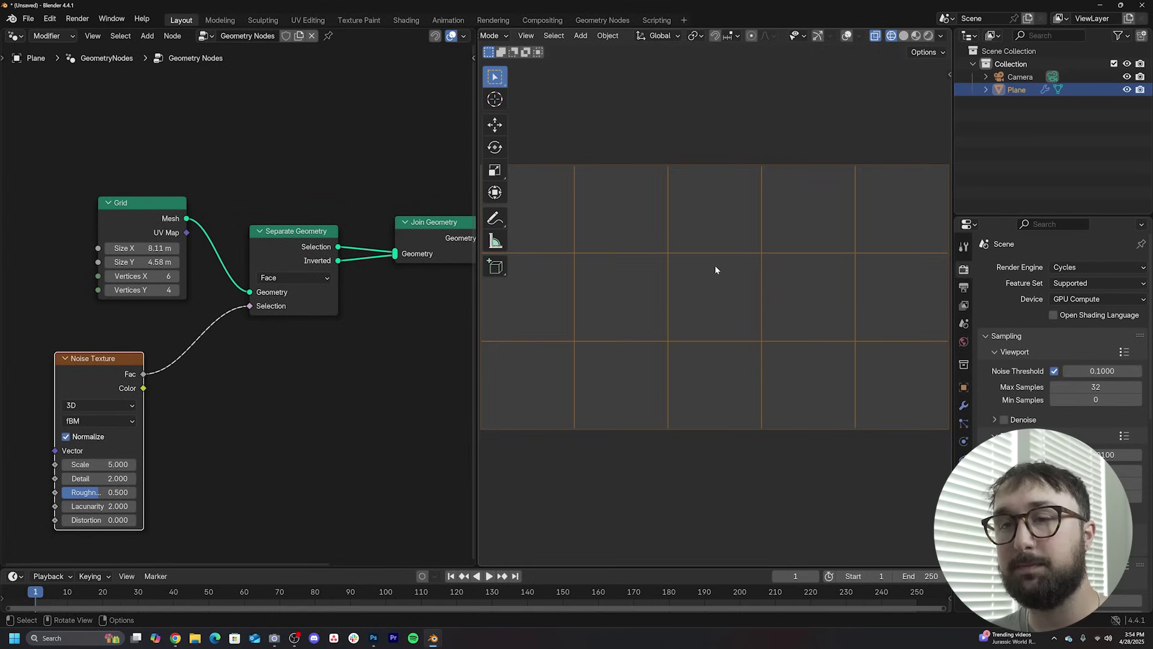
# - Insert a Color Ramp between the Noise Texture and Separate Geometry nodes, and set its interpolation to Constant
pyautogui.moveTo(153, 401); pyautogui.dragTo(214, 369, button='middle')
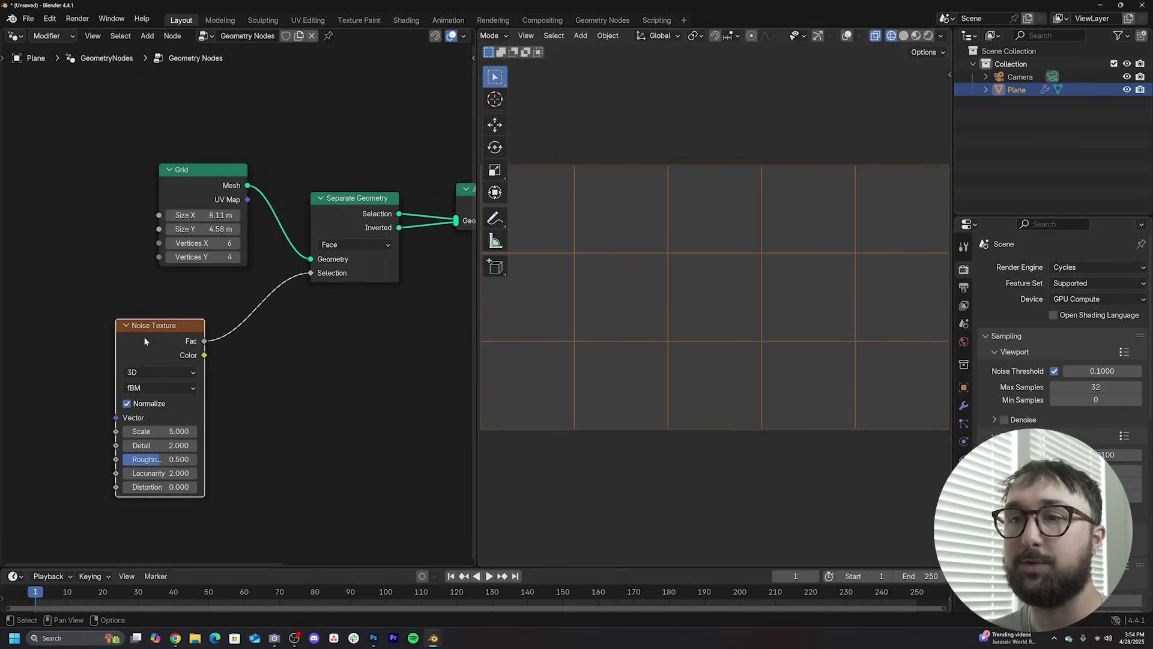
pyautogui.moveTo(144, 341); pyautogui.dragTo(93, 355)
pyautogui.hotkey('shift', 'a')
pyautogui.write('col')
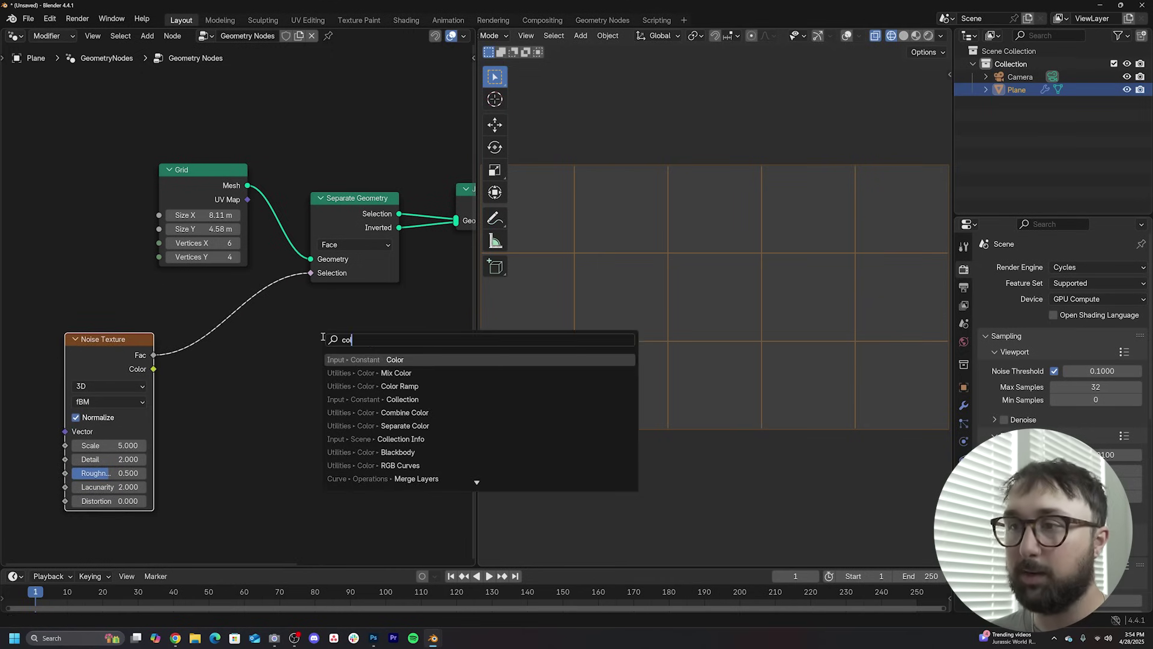
pyautogui.click(400, 386)
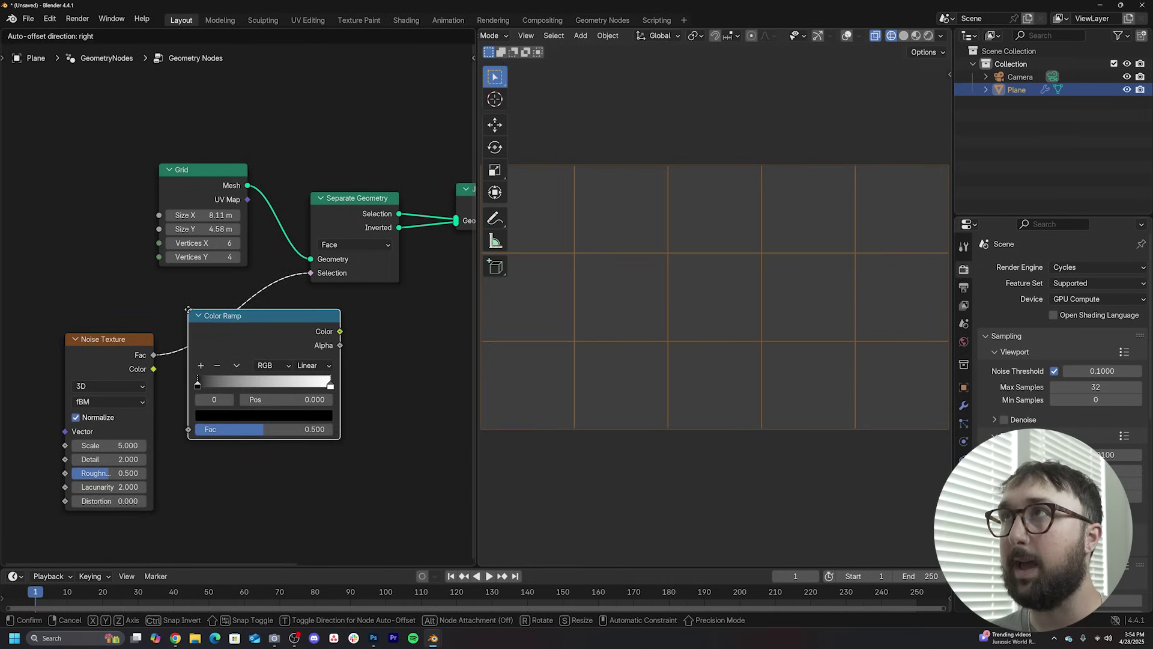
pyautogui.click(188, 310)
pyautogui.click(312, 364)
pyautogui.click(318, 453)
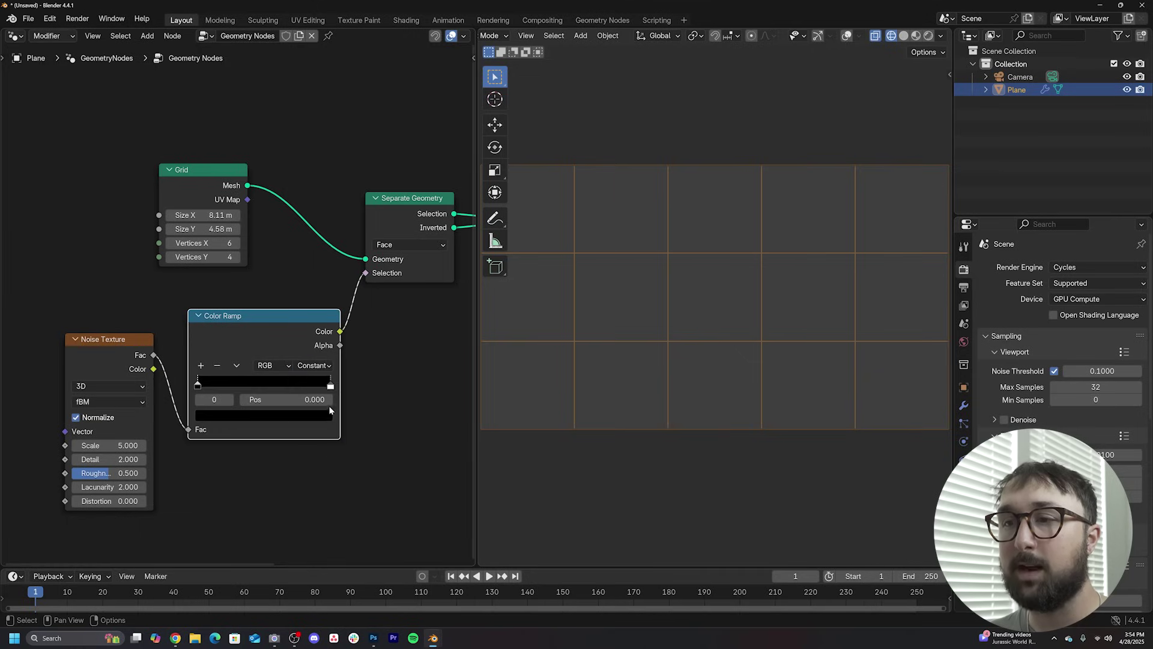
# - Set the position of the Color Ramp's white stop to 0.5
pyautogui.click(331, 385)
pyautogui.click(285, 399)
pyautogui.write('0.5')
pyautogui.press('Return')
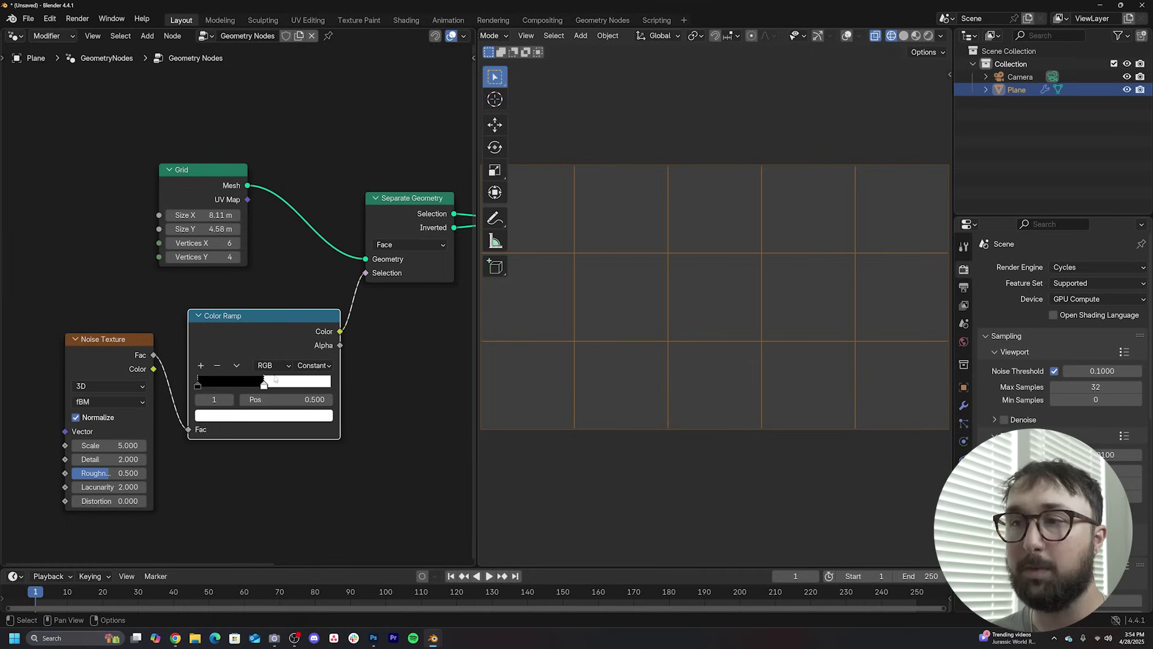
# - Insert a Subdivide Mesh node on the link from Separate Geometry's Inverted output to Join Geometry
pyautogui.moveTo(386, 327); pyautogui.dragTo(230, 345, button='middle')
pyautogui.hotkey('shift', 'a')
pyautogui.click(315, 160)
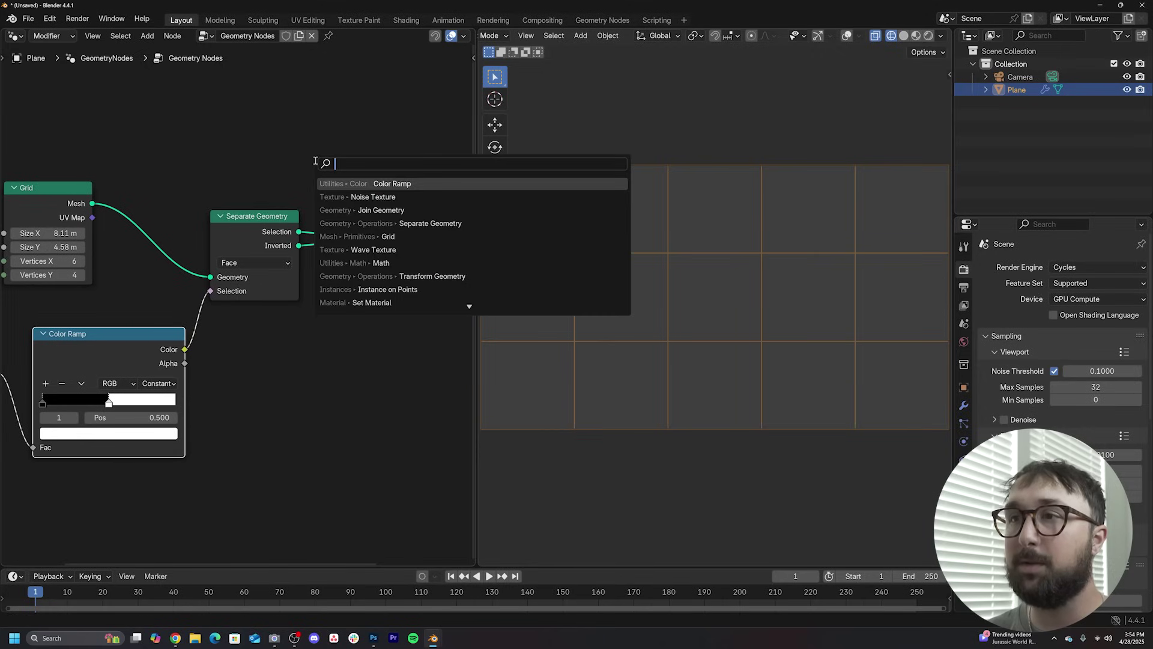
pyautogui.write('sub')
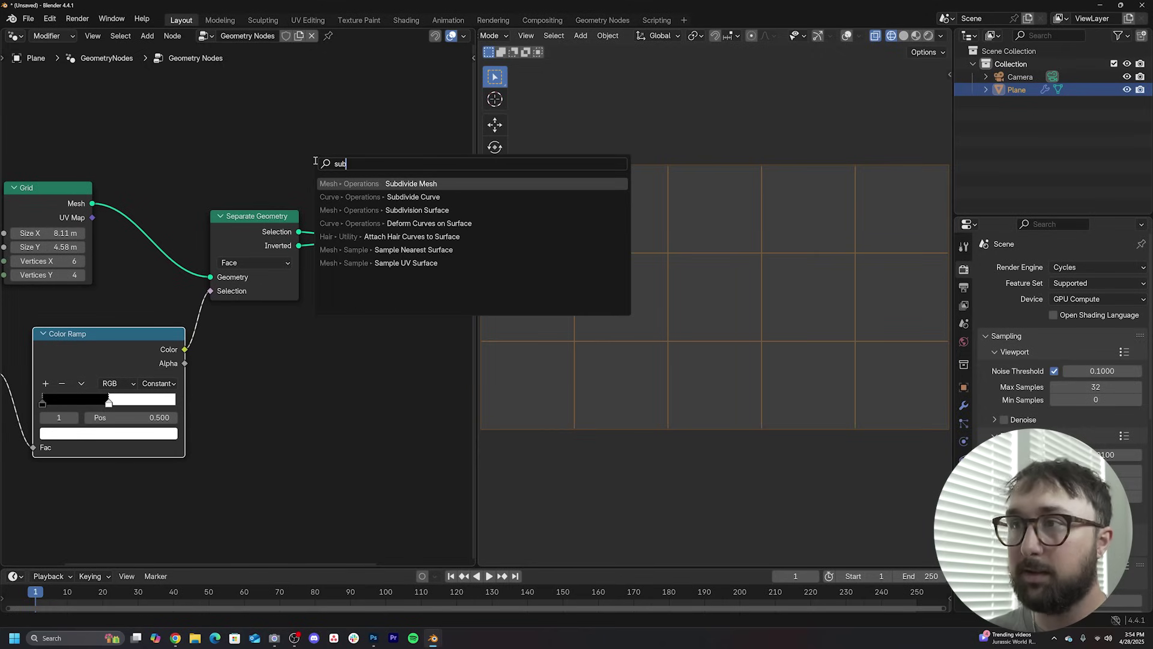
pyautogui.press('Return')
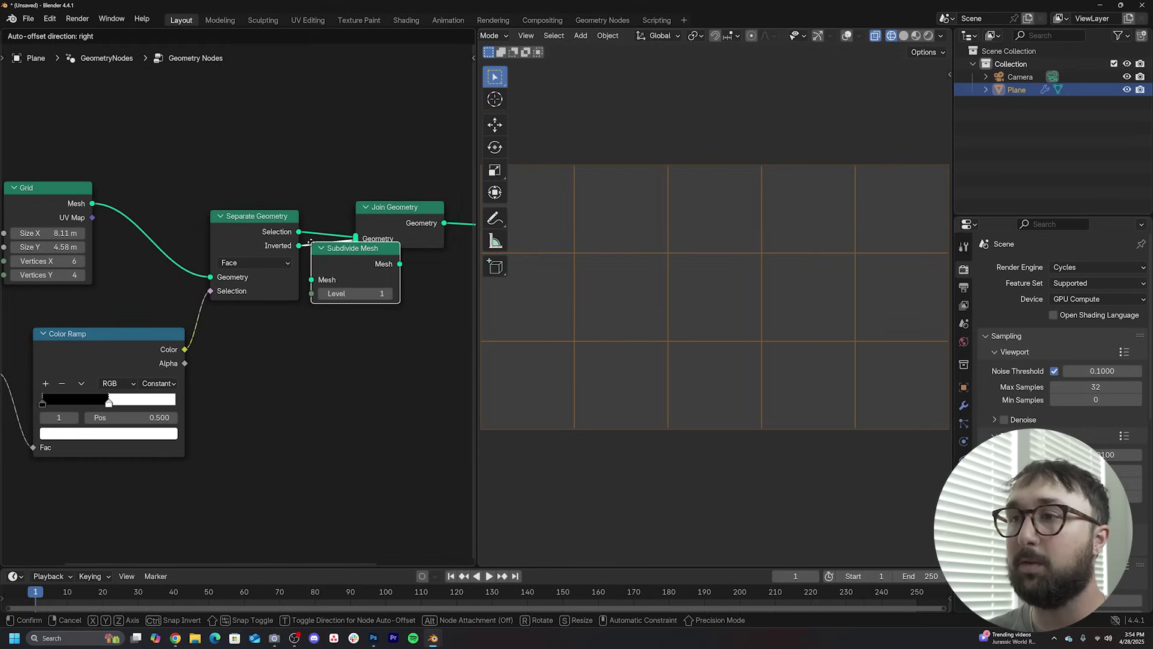
pyautogui.click(312, 245)
# - Move the Join Geometry, Group Output and Subdivide Mesh nodes apart to make room after the subdivision
pyautogui.scroll(-1, 637, 378)
pyautogui.moveTo(242, 356); pyautogui.dragTo(289, 354, button='middle')
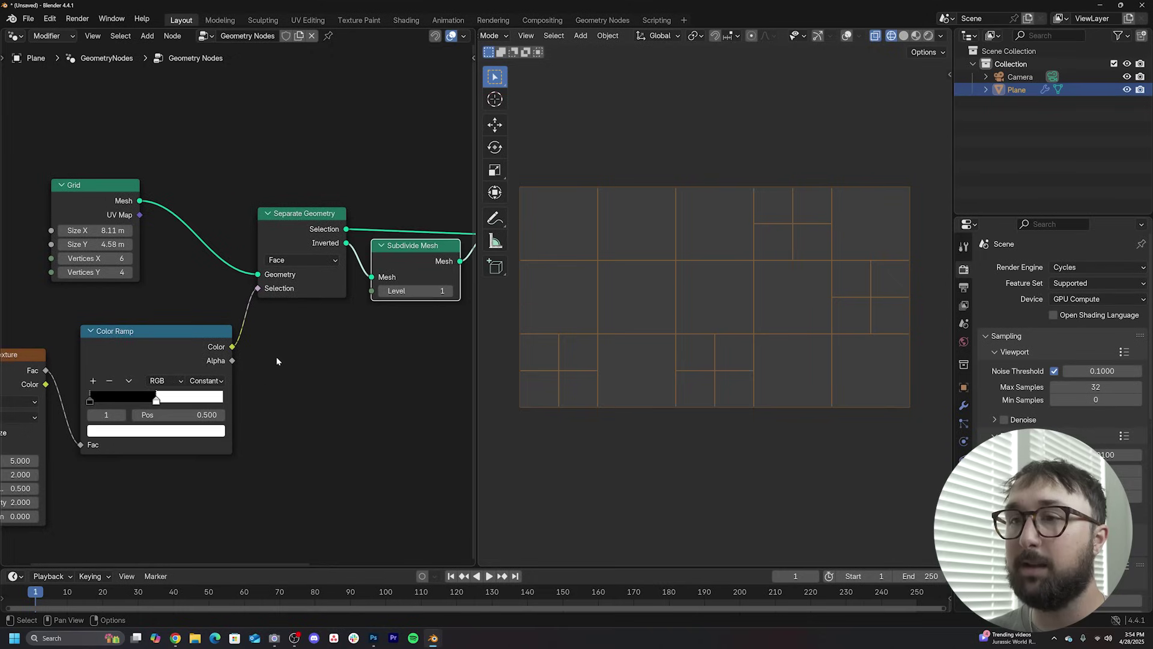
pyautogui.moveTo(352, 297); pyautogui.dragTo(285, 325, button='middle')
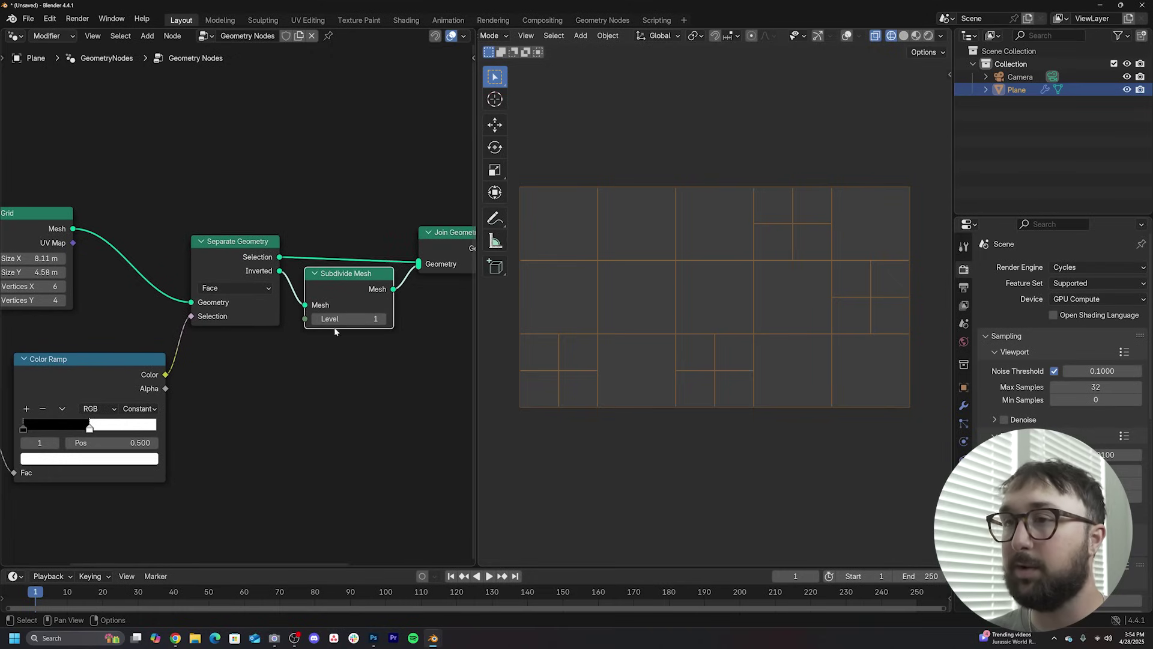
pyautogui.moveTo(88, 429)
pyautogui.mouseDown()
pyautogui.moveTo(60, 430)
pyautogui.moveTo(120, 430)
pyautogui.moveTo(80, 436)
pyautogui.mouseUp()
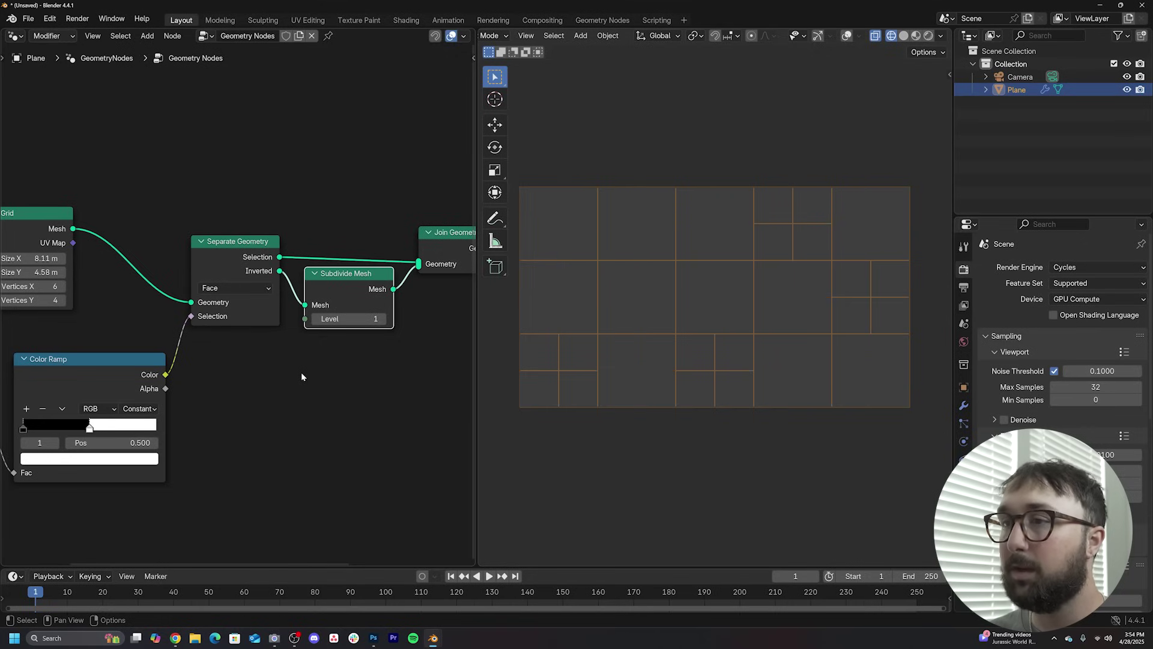
pyautogui.moveTo(359, 339); pyautogui.dragTo(110, 348, button='middle')
pyautogui.moveTo(222, 326); pyautogui.dragTo(196, 328, button='middle')
pyautogui.moveTo(423, 229); pyautogui.dragTo(181, 312)
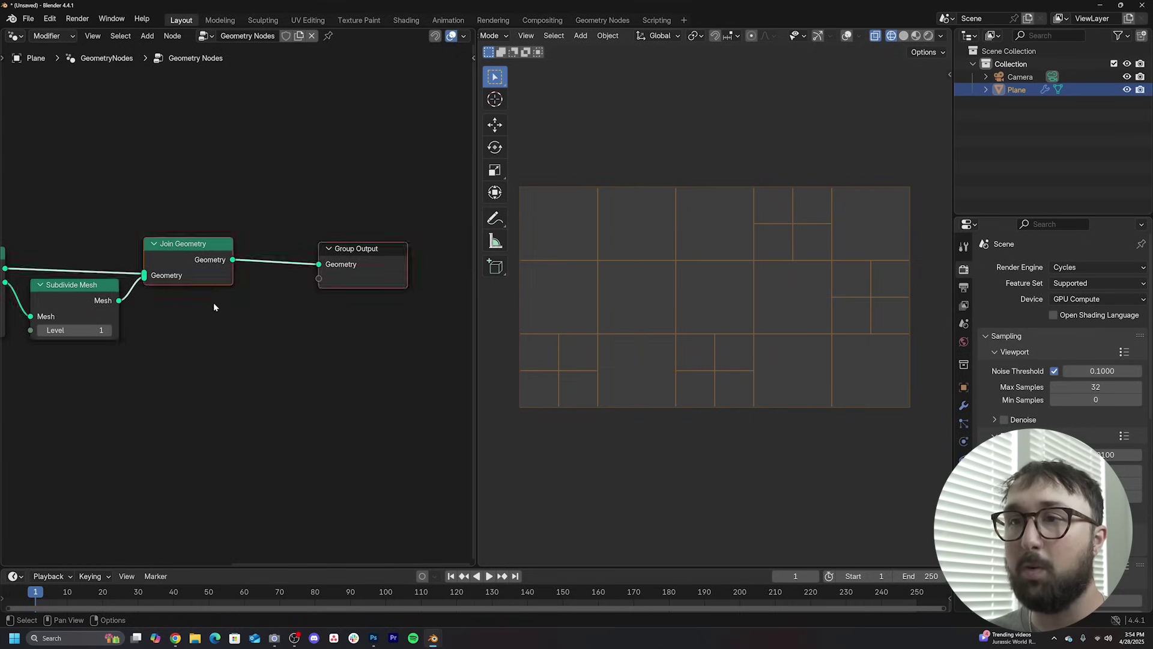
pyautogui.moveTo(233, 311); pyautogui.dragTo(167, 309, button='middle')
pyautogui.moveTo(121, 245); pyautogui.dragTo(279, 243)
pyautogui.moveTo(24, 298); pyautogui.dragTo(167, 283, button='middle')
pyautogui.moveTo(124, 270); pyautogui.dragTo(197, 339)
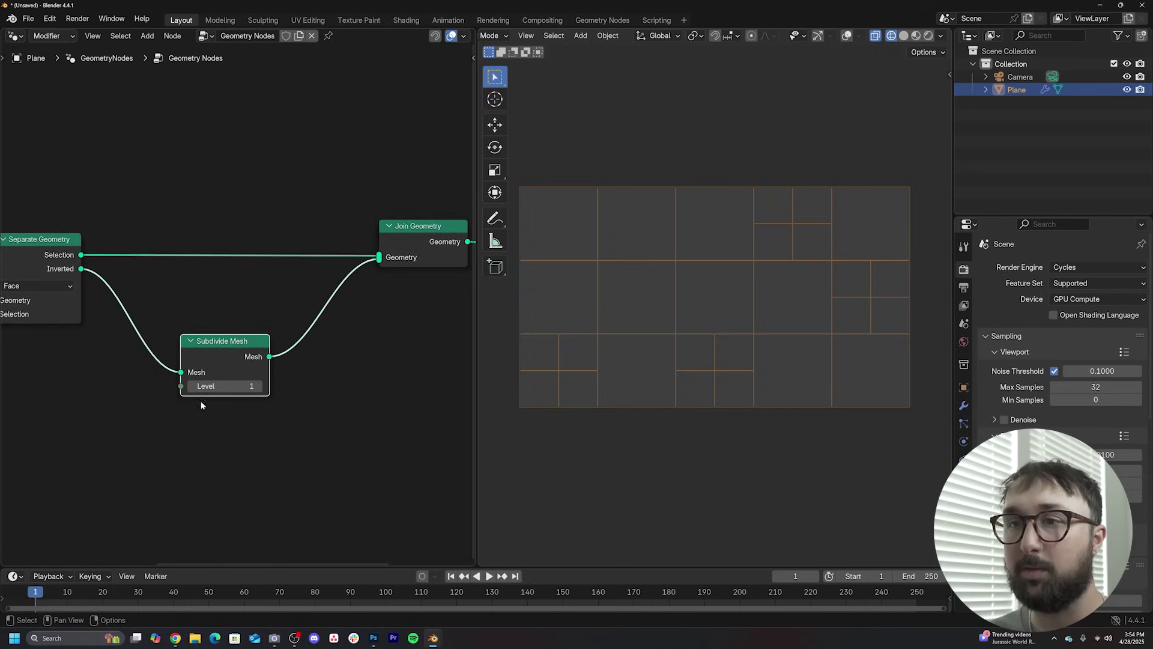
# - Duplicate the Separate Geometry node and insert the copy between Subdivide Mesh and Join Geometry
pyautogui.click(43, 239)
pyautogui.hotkey('shift', 'd')
pyautogui.click(383, 340)
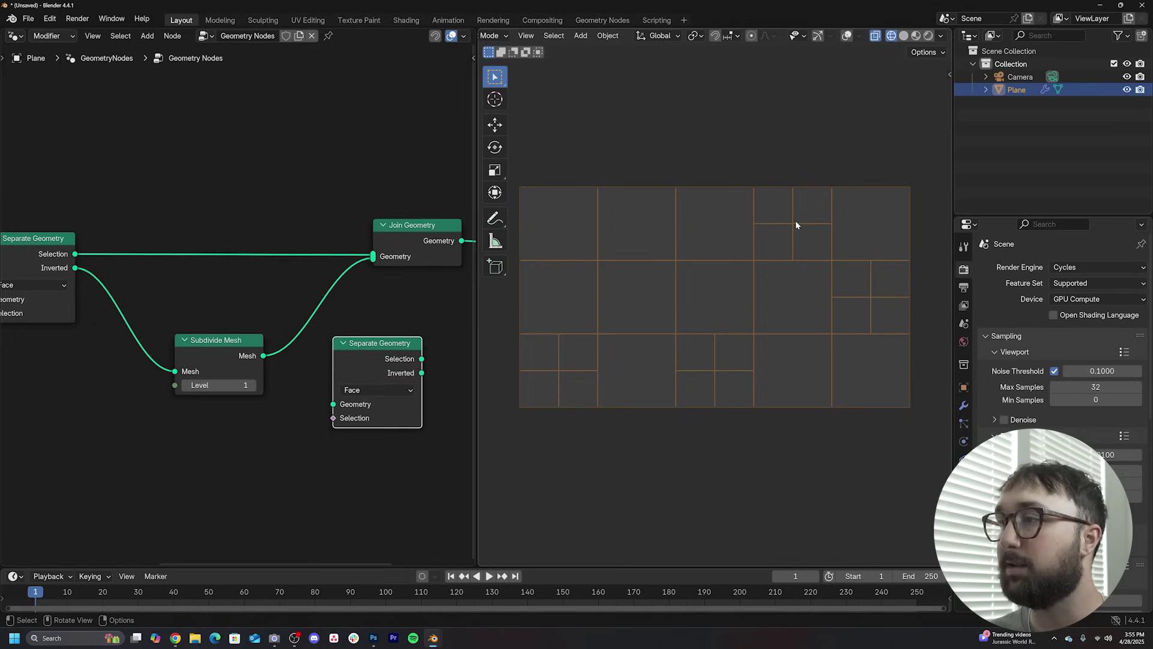
pyautogui.moveTo(356, 357); pyautogui.dragTo(320, 317)
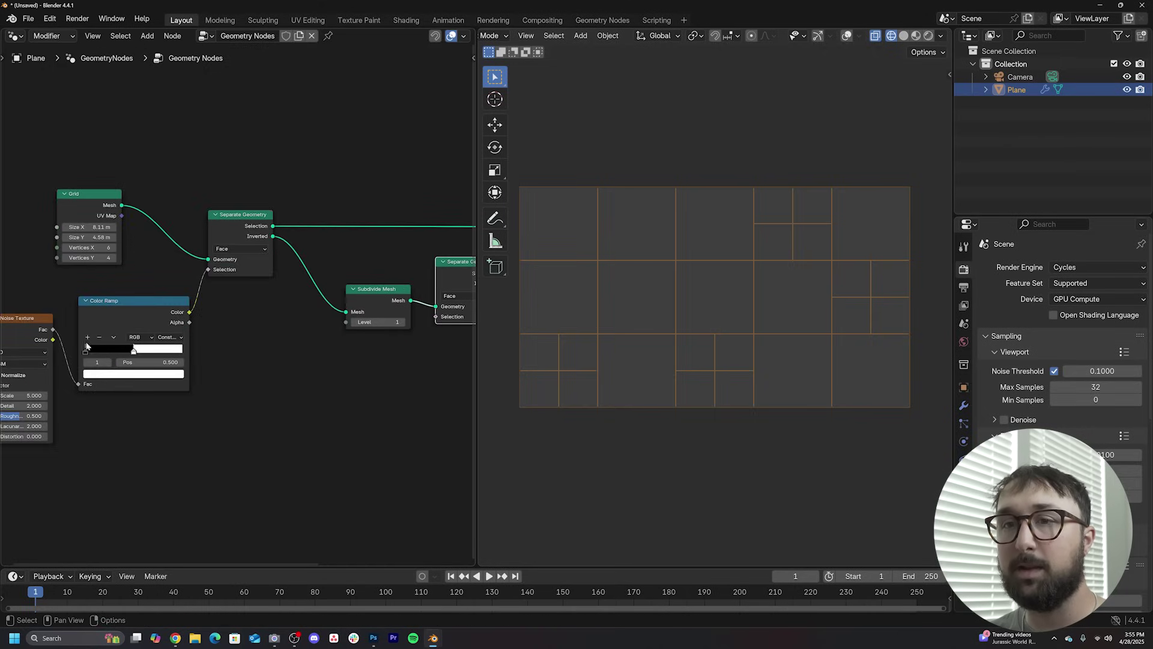
# - Connect the Color Ramp's Color to the second Separate Geometry's Selection, and its Inverted output to Join Geometry
pyautogui.click(29, 350)
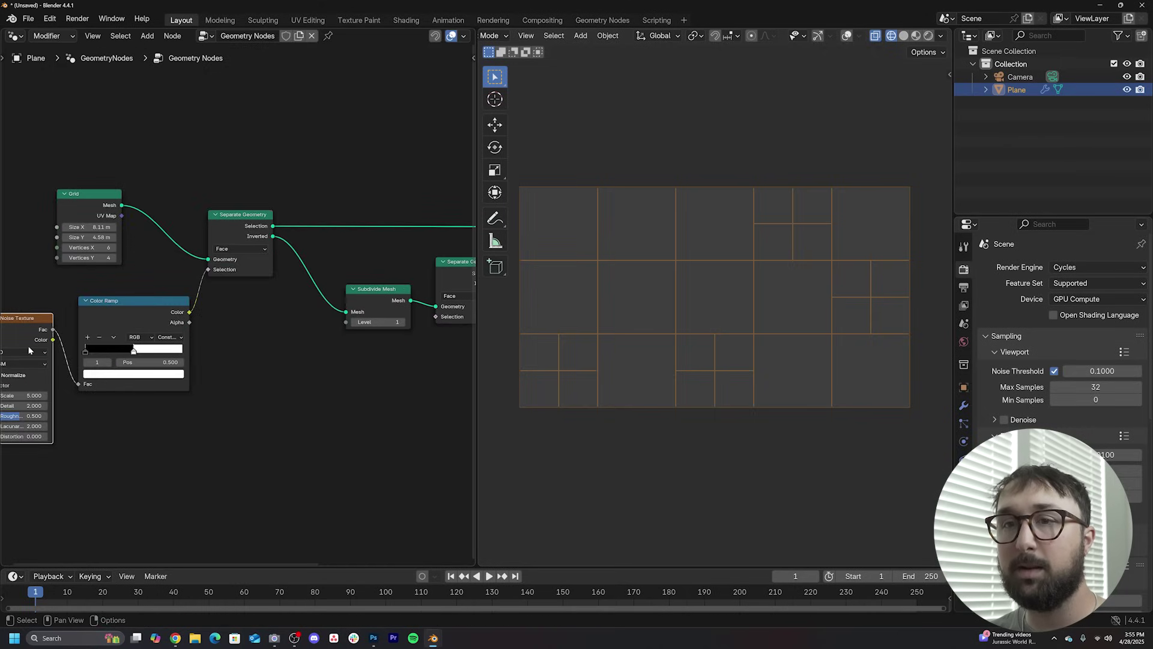
pyautogui.moveTo(190, 312); pyautogui.dragTo(333, 317)
pyautogui.scroll(1, 332, 317)
pyautogui.moveTo(406, 277); pyautogui.dragTo(248, 305, button='middle')
pyautogui.moveTo(251, 307); pyautogui.dragTo(273, 242)
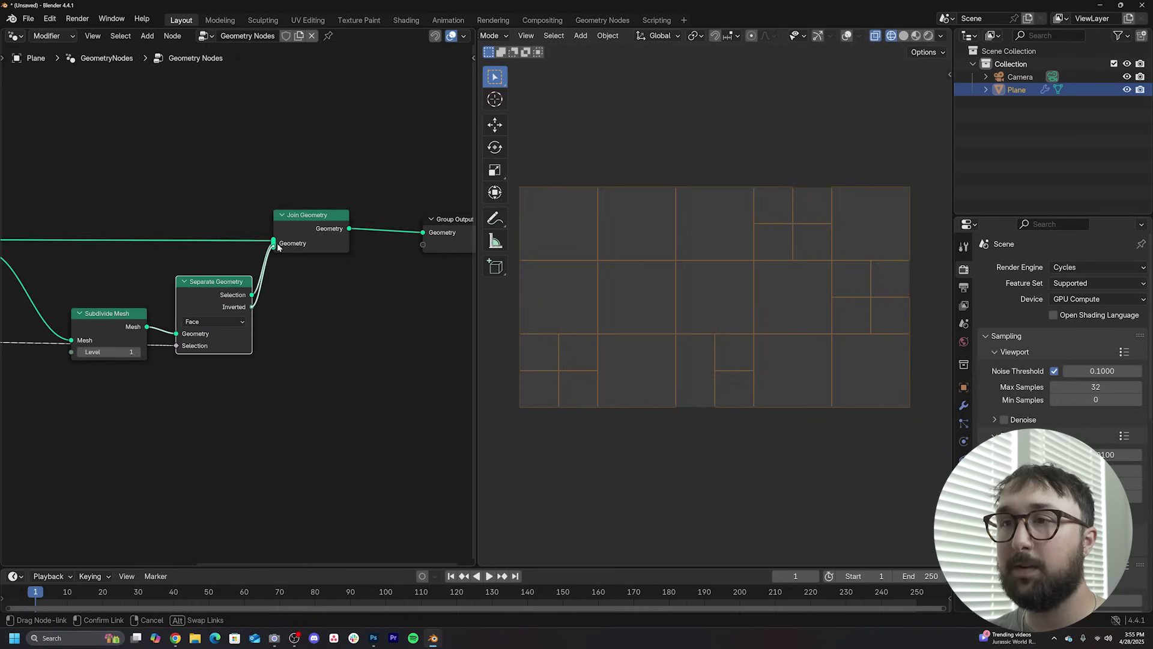
# - Space out the nodes and insert a duplicate Subdivide Mesh on the second Separate Geometry's Inverted link to Join Geometry
pyautogui.moveTo(216, 282); pyautogui.dragTo(191, 257)
pyautogui.moveTo(310, 235); pyautogui.dragTo(380, 246)
pyautogui.moveTo(380, 245); pyautogui.dragTo(414, 245, button='middle')
pyautogui.moveTo(136, 318); pyautogui.dragTo(95, 294)
pyautogui.hotkey('shift', 'd')
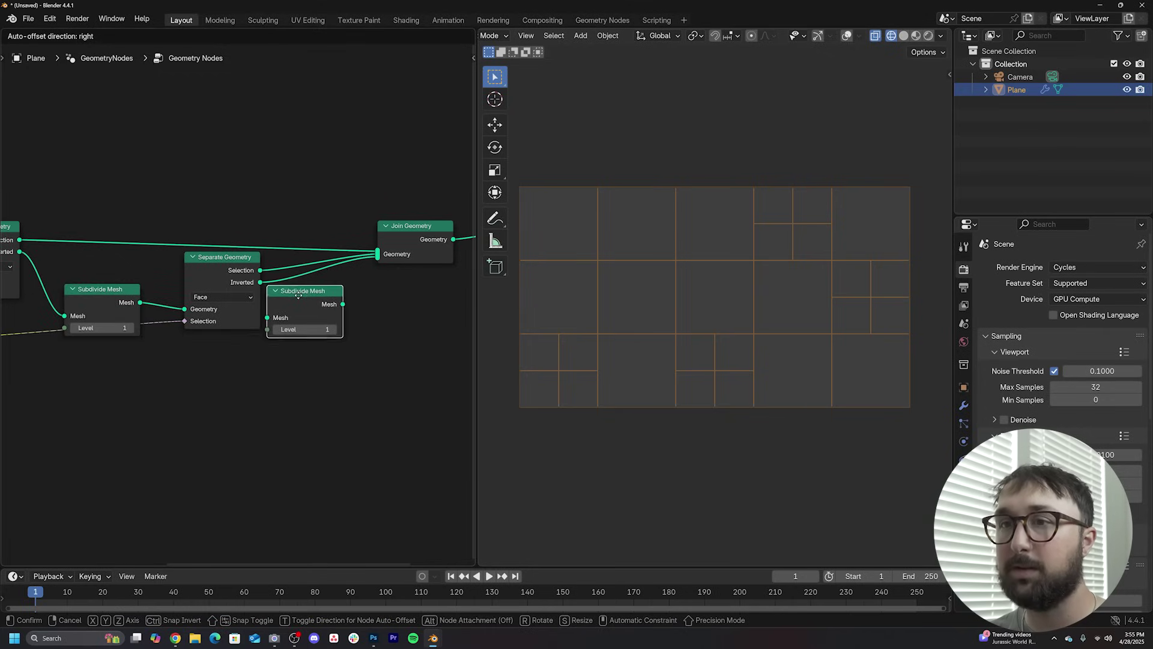
pyautogui.click(305, 290)
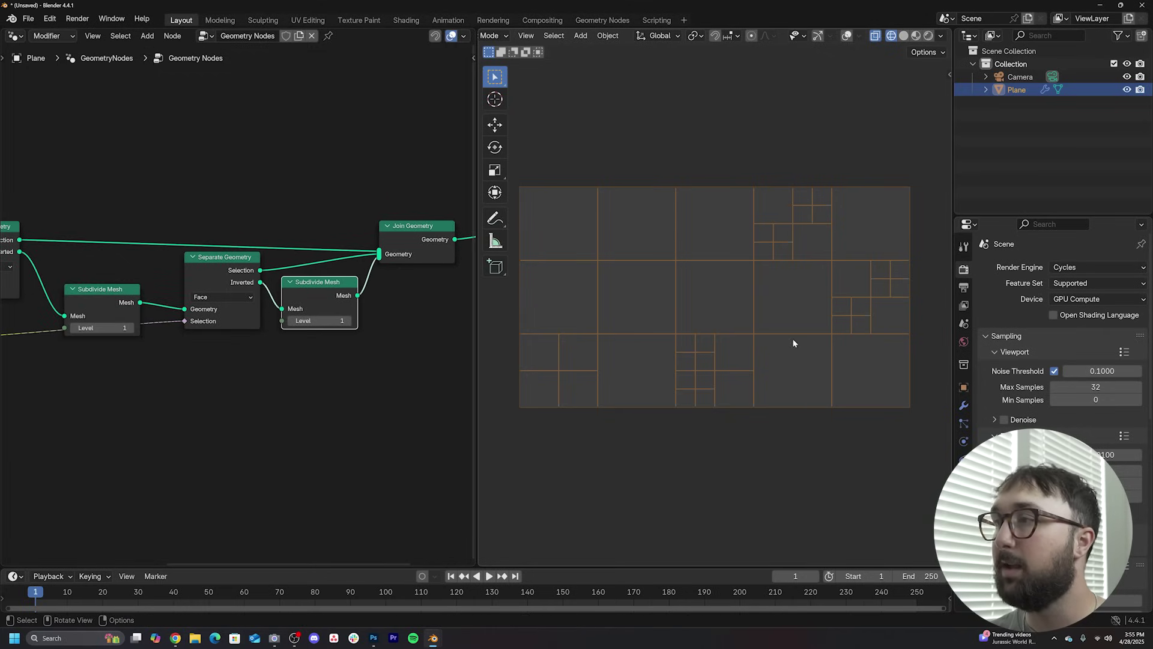
# - Switch the Noise Texture to 4D and raise its W value to about 2.38
pyautogui.moveTo(81, 371); pyautogui.dragTo(253, 363, button='middle')
pyautogui.scroll(-2, 162, 360)
pyautogui.moveTo(118, 372); pyautogui.dragTo(224, 360, button='middle')
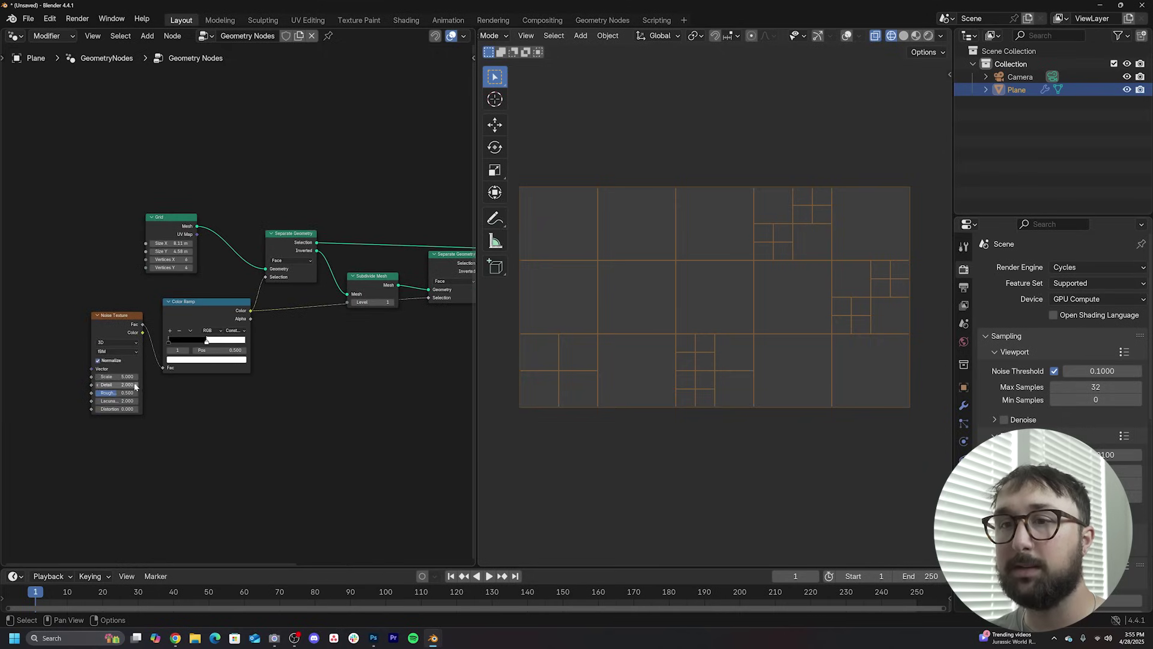
pyautogui.click(121, 341)
pyautogui.click(128, 377)
pyautogui.moveTo(128, 377); pyautogui.dragTo(211, 377)
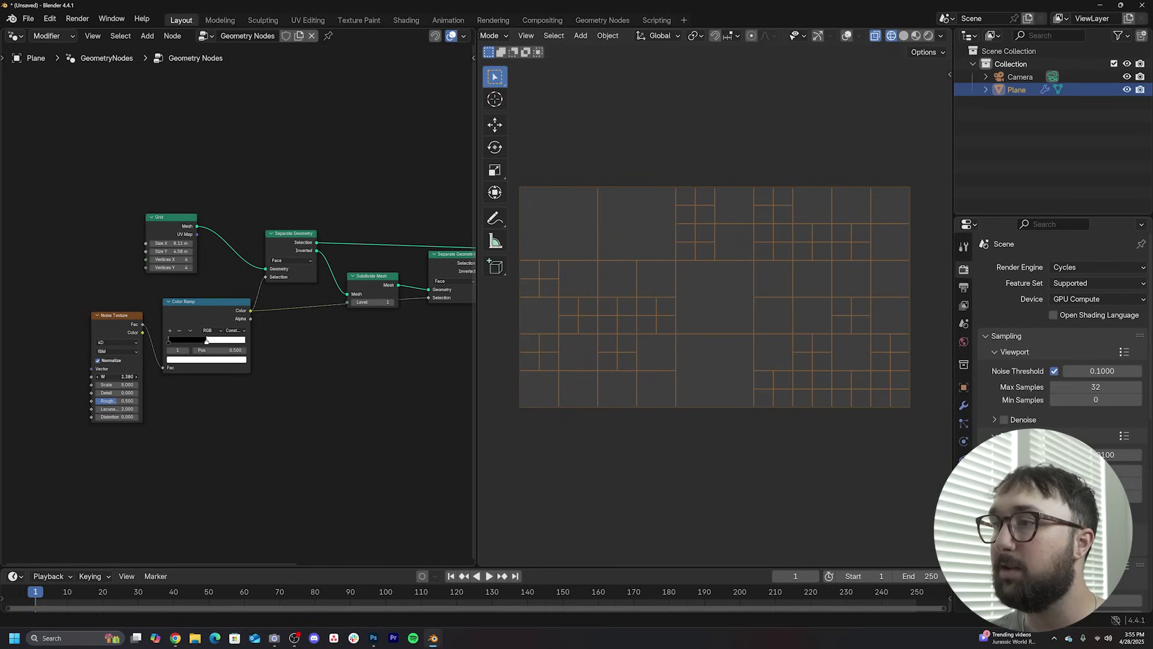
# - Increase the Noise Texture's W value further to vary the grid's subdivision pattern
pyautogui.scroll(2, 692, 323)
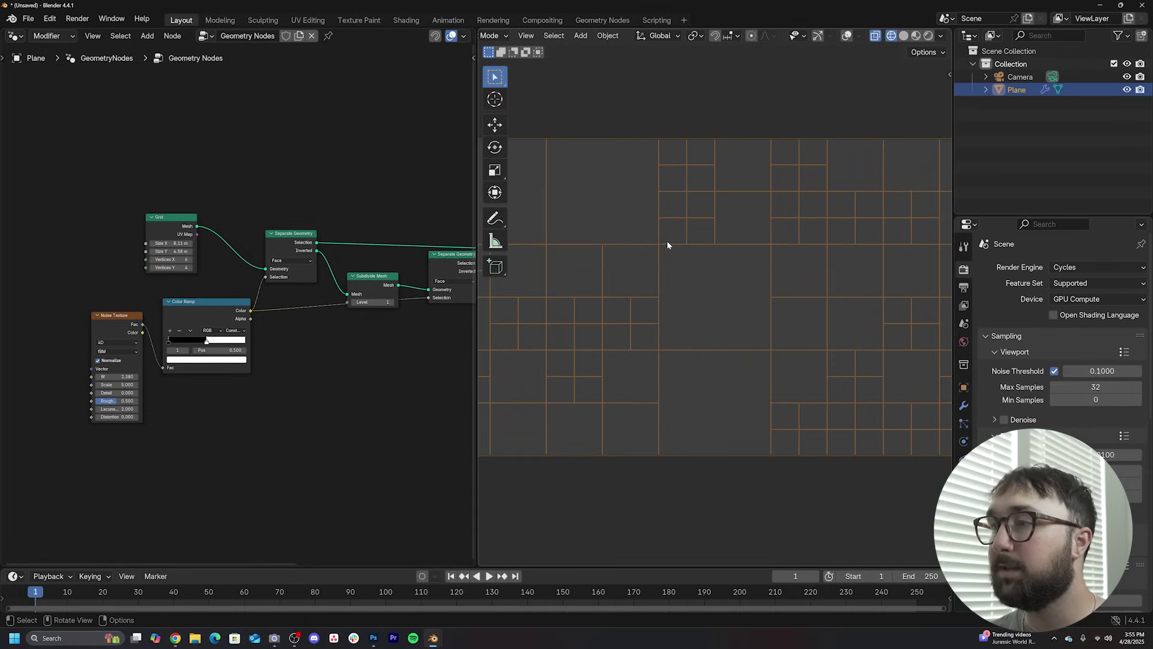
pyautogui.scroll(-1, 730, 298)
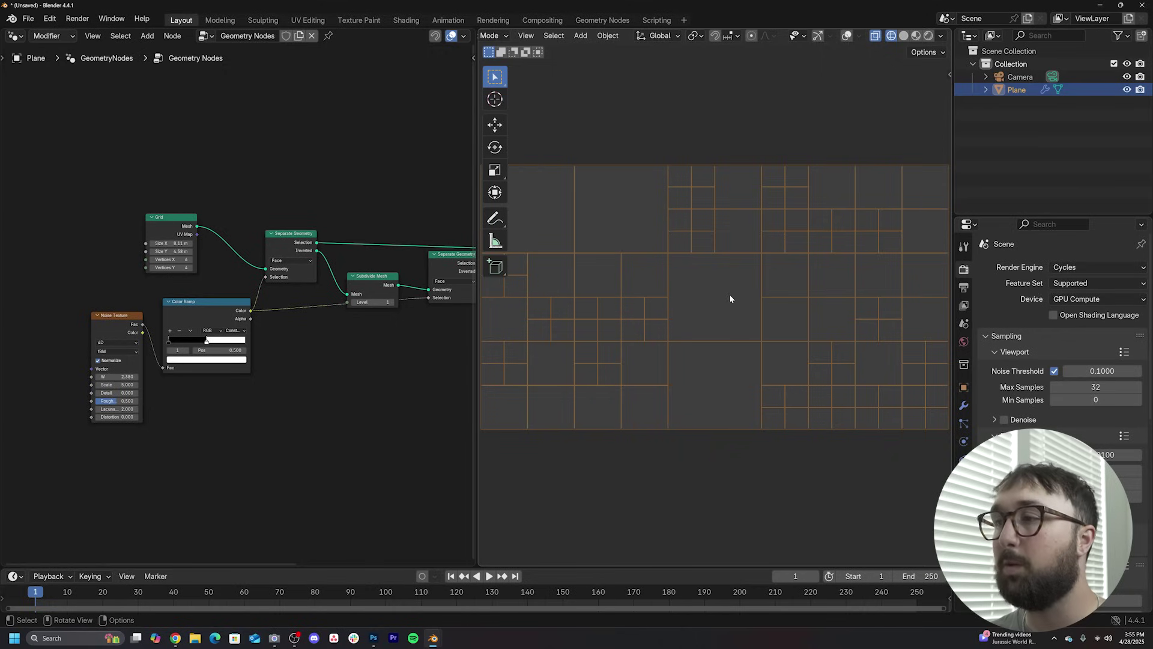
pyautogui.moveTo(118, 377); pyautogui.dragTo(146, 377)
pyautogui.moveTo(363, 277); pyautogui.dragTo(247, 314, button='middle')
pyautogui.moveTo(395, 307); pyautogui.dragTo(394, 308, button='middle')
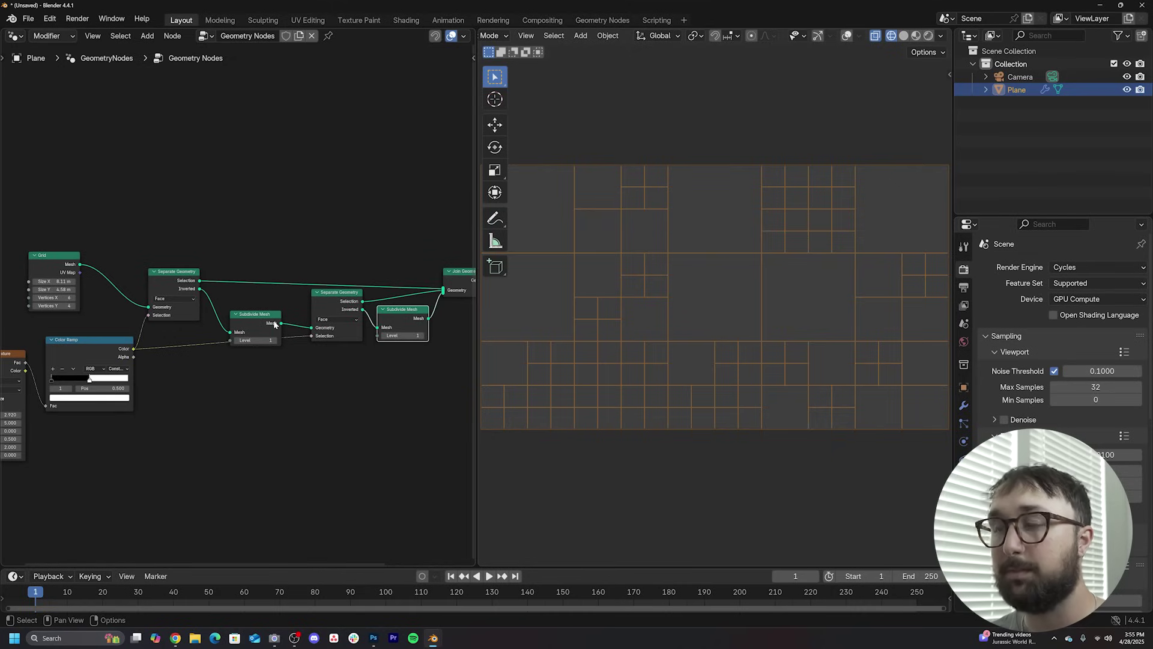
pyautogui.moveTo(274, 324)
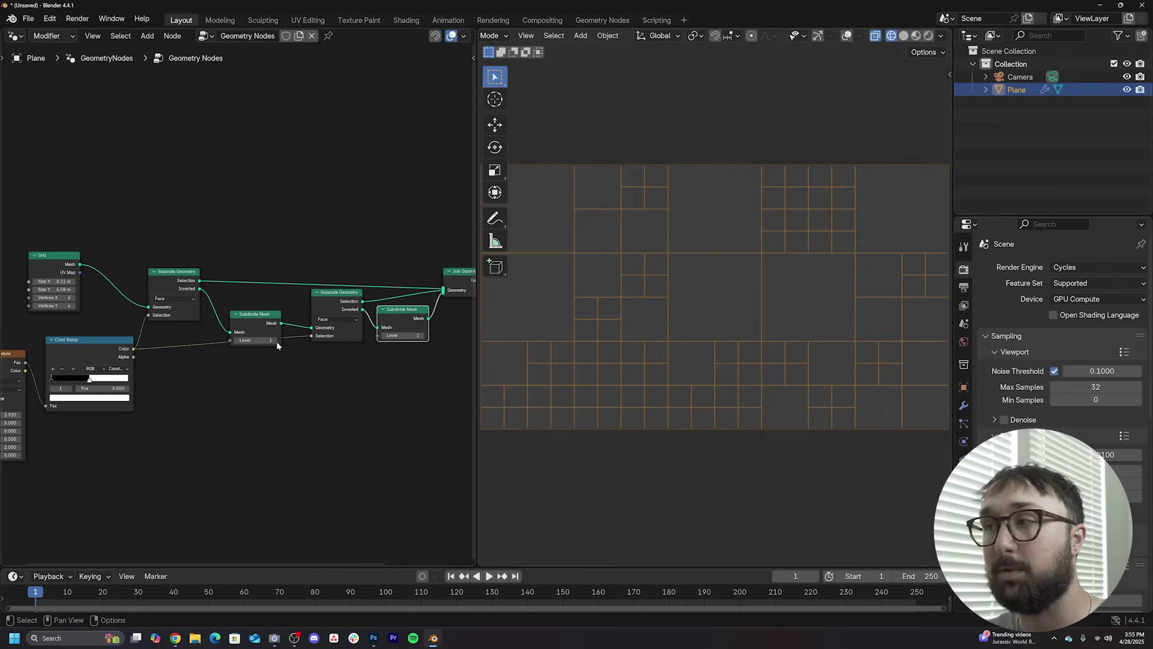
pyautogui.moveTo(88, 383); pyautogui.dragTo(210, 353, button='middle')
pyautogui.moveTo(111, 385); pyautogui.dragTo(163, 385)
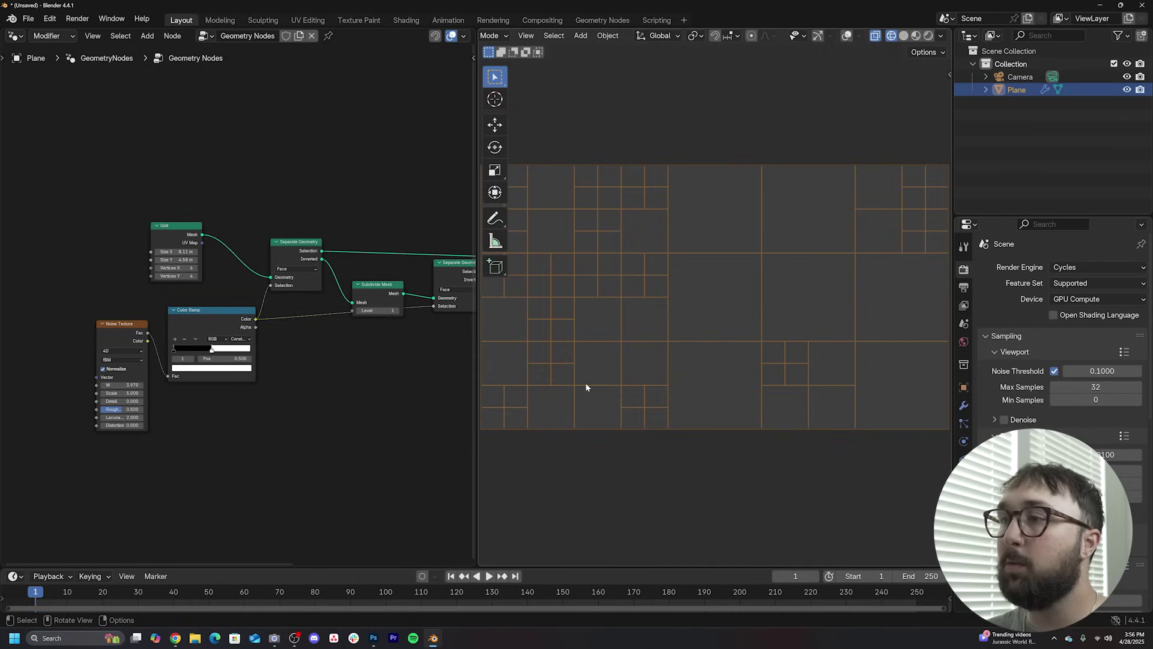
# - Examine the subdivided plane in Solid shading and the end of the node tree, and return to Wireframe shading
pyautogui.click(905, 36)
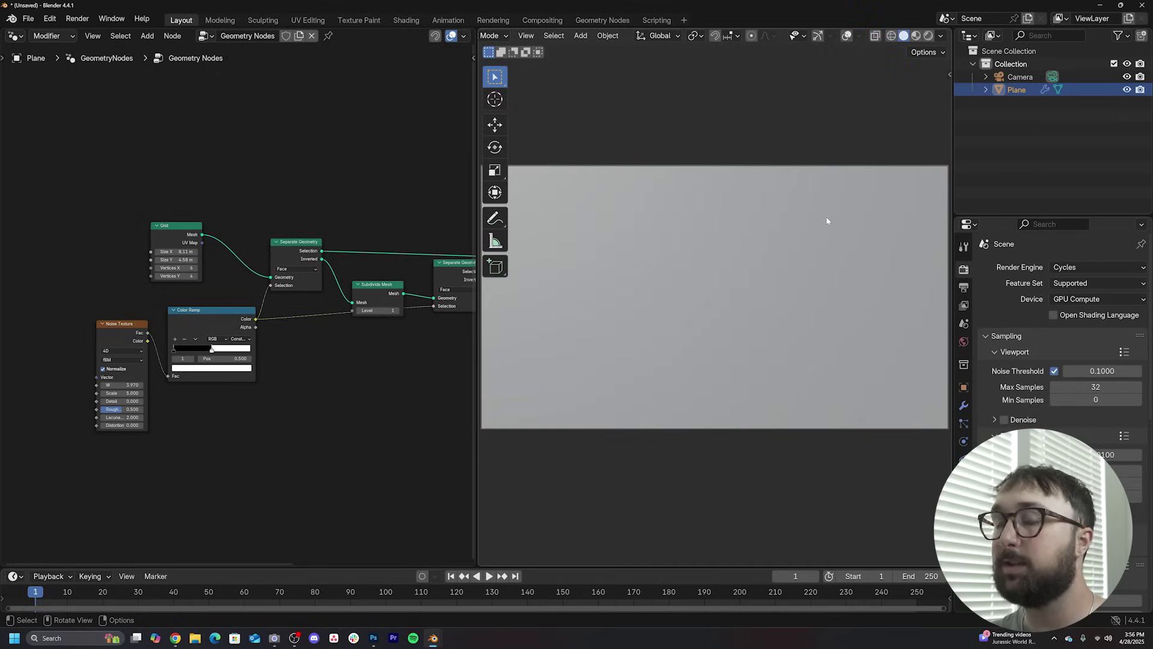
pyautogui.scroll(-7, 389, 335)
pyautogui.moveTo(389, 335); pyautogui.dragTo(233, 343, button='middle')
pyautogui.scroll(3, 319, 327)
pyautogui.moveTo(337, 334); pyautogui.dragTo(230, 354, button='middle')
pyautogui.scroll(2, 230, 354)
pyautogui.scroll(2, 229, 358)
pyautogui.click(287, 299)
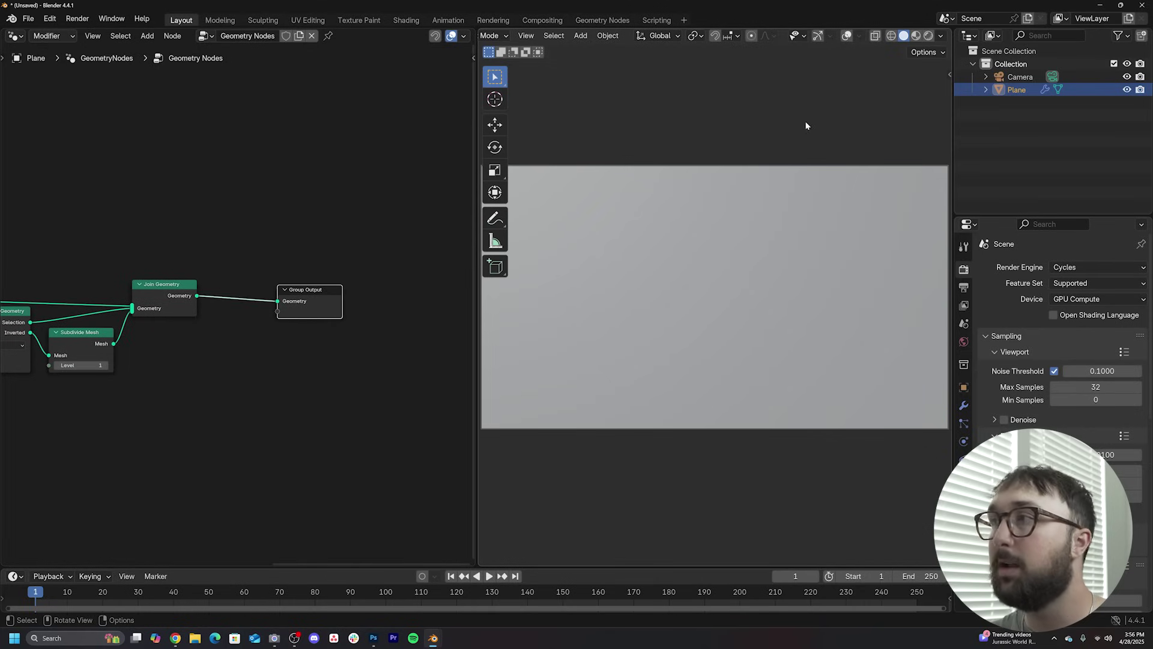
pyautogui.click(890, 38)
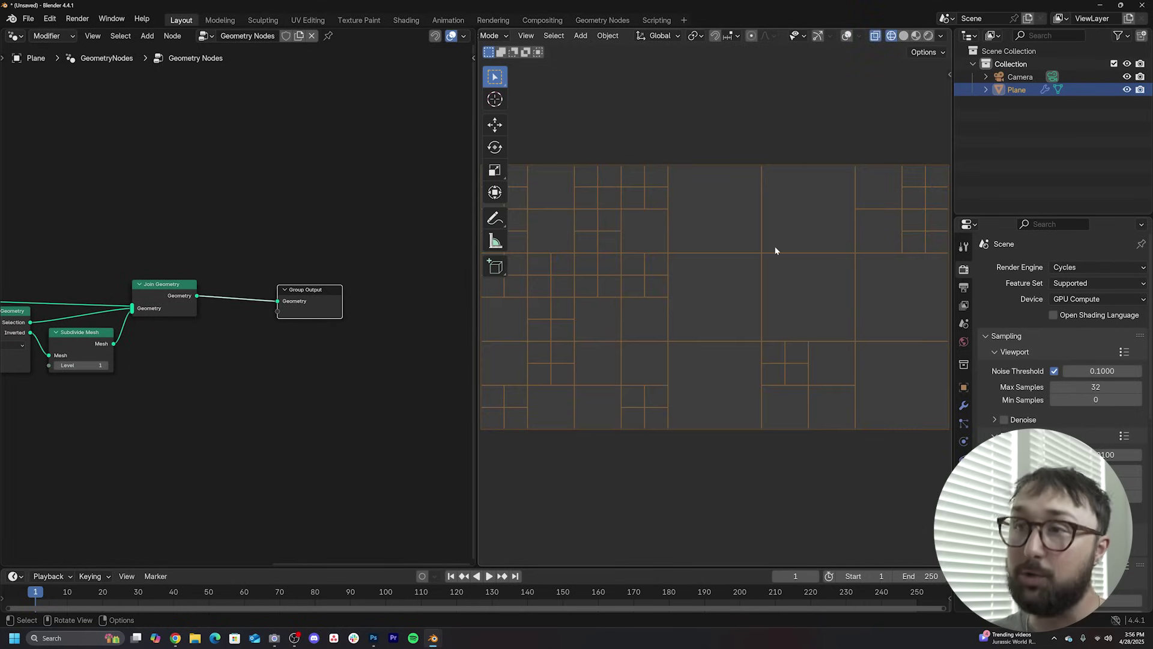
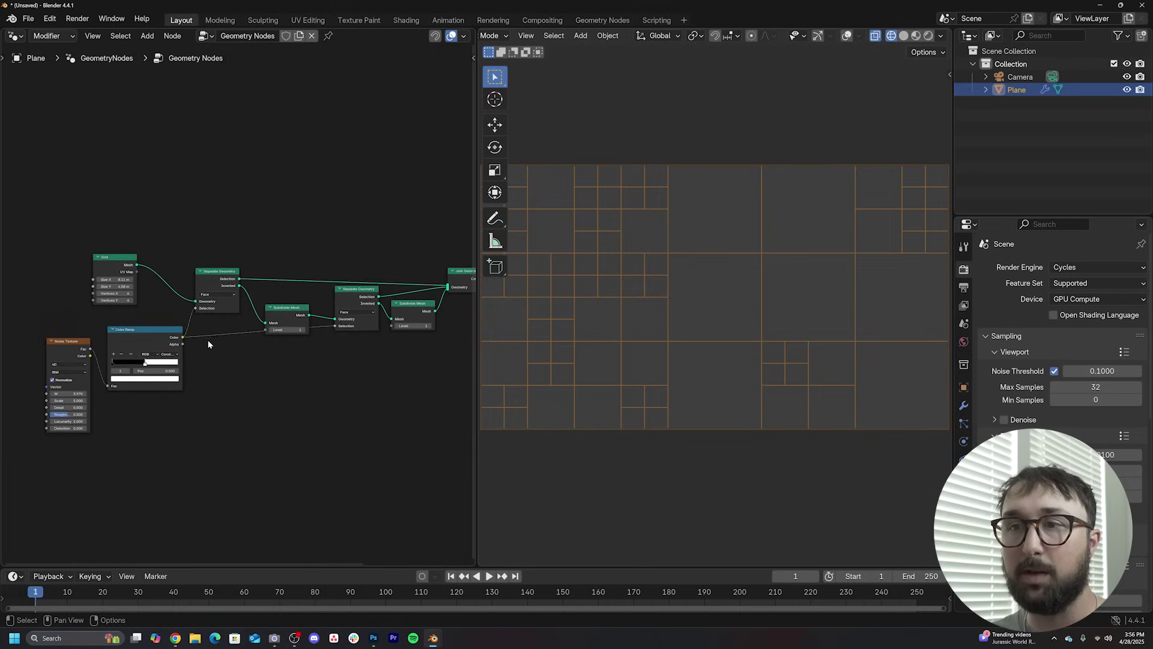
# - Feed the Color Ramp into a Store Named Attribute node named "r" before the Group Output, with its domain set to Face
pyautogui.moveTo(182, 345); pyautogui.dragTo(345, 314)
pyautogui.scroll(3, 360, 315)
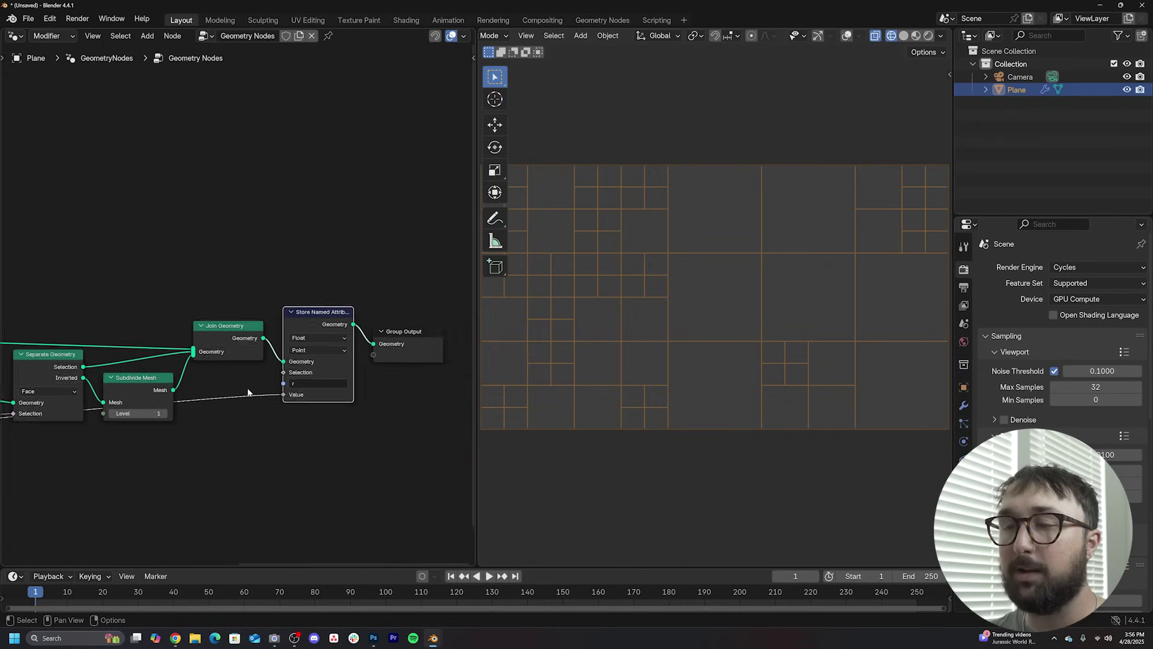
pyautogui.click(307, 345)
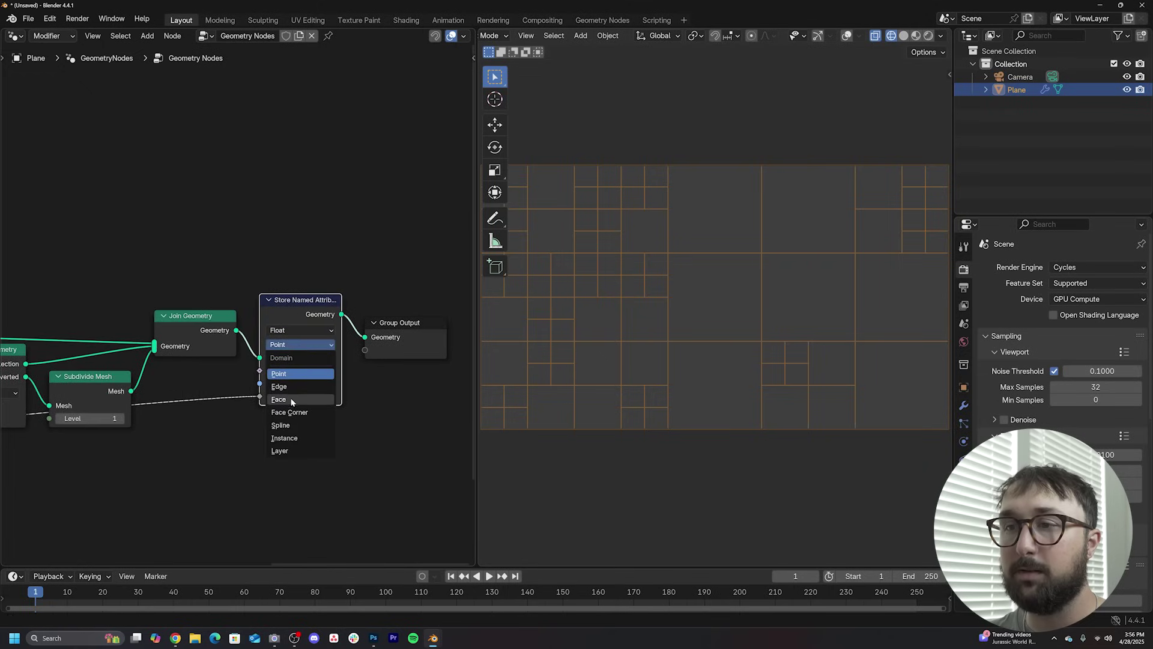
pyautogui.click(294, 345)
pyautogui.click(280, 399)
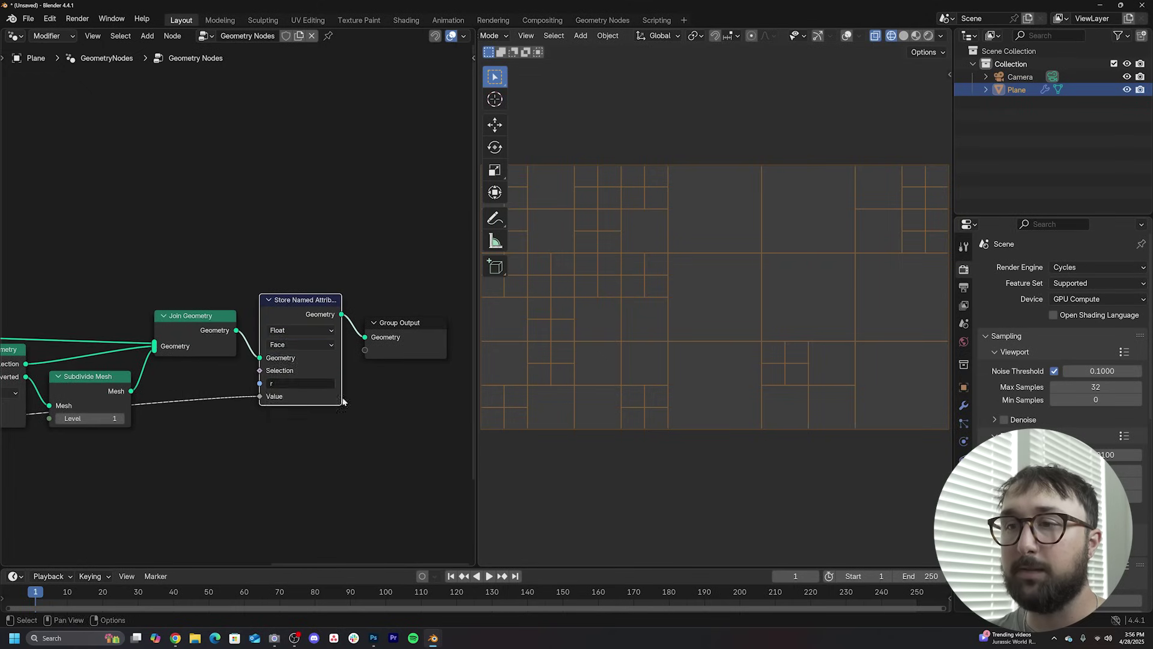
# - Make room before the Group Output and insert a Set Material node after the Store Named Attribute node
pyautogui.scroll(-2, 168, 394)
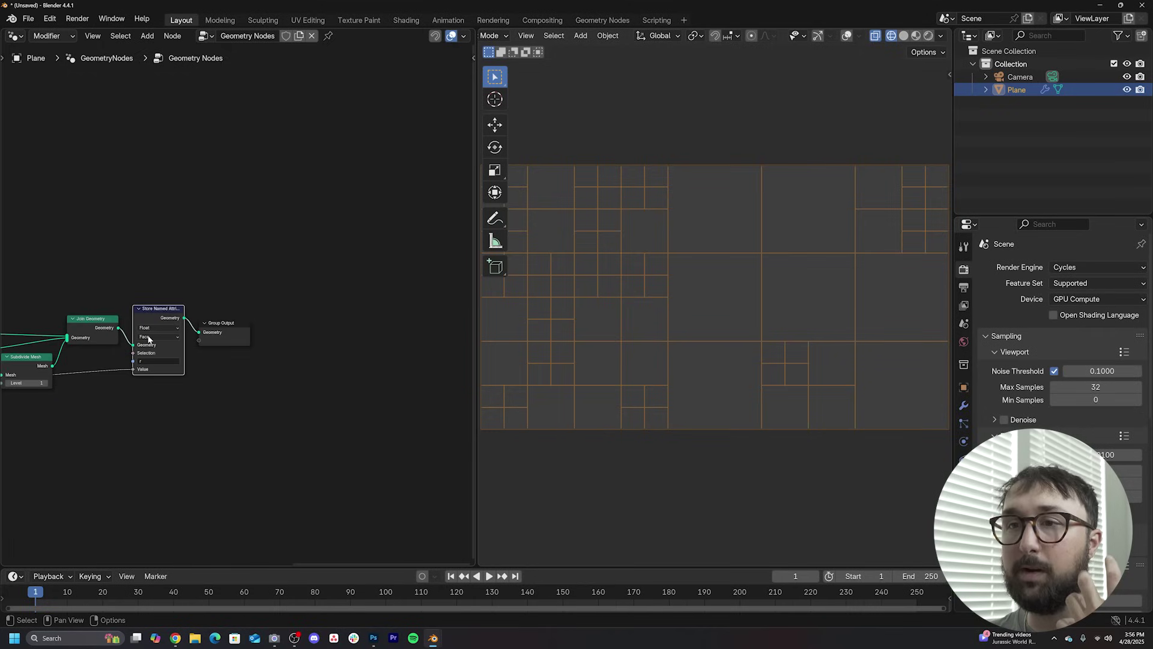
pyautogui.moveTo(156, 311); pyautogui.dragTo(153, 309)
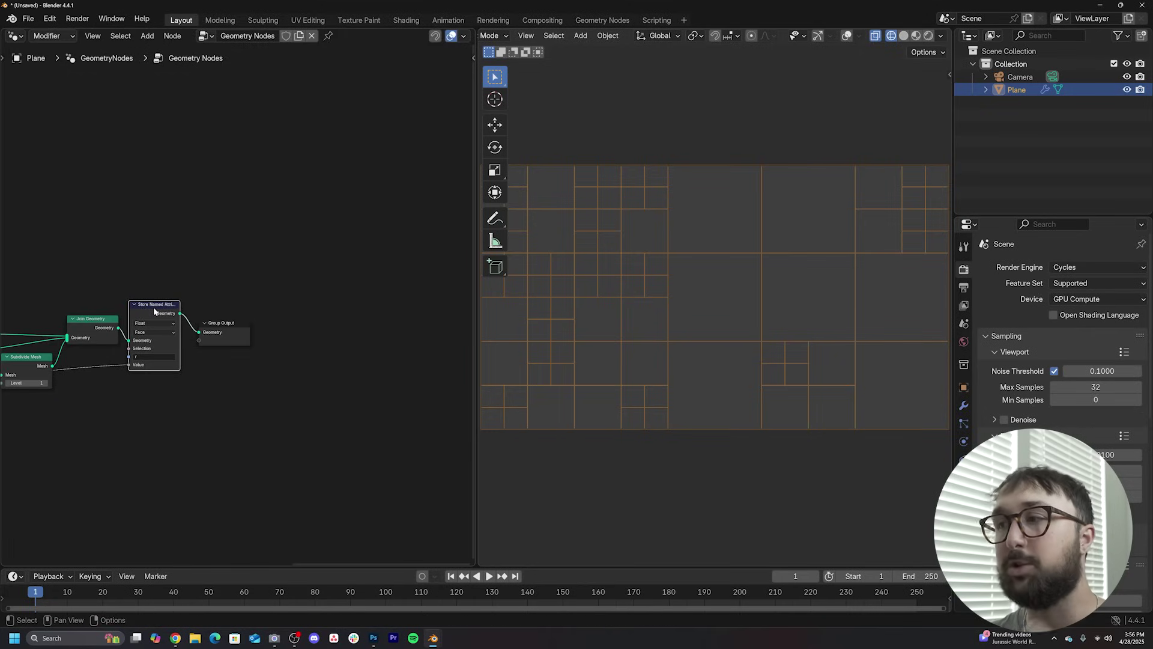
pyautogui.moveTo(216, 331); pyautogui.dragTo(275, 323)
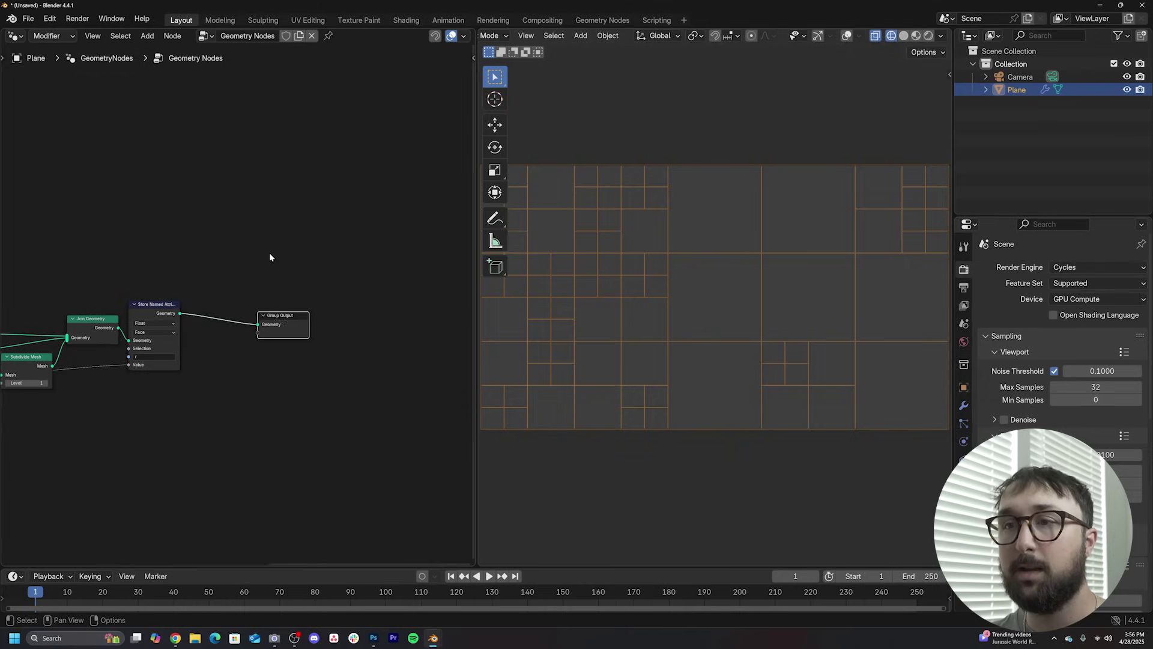
pyautogui.hotkey('shift', 'a')
pyautogui.click(269, 245)
pyautogui.write('set m')
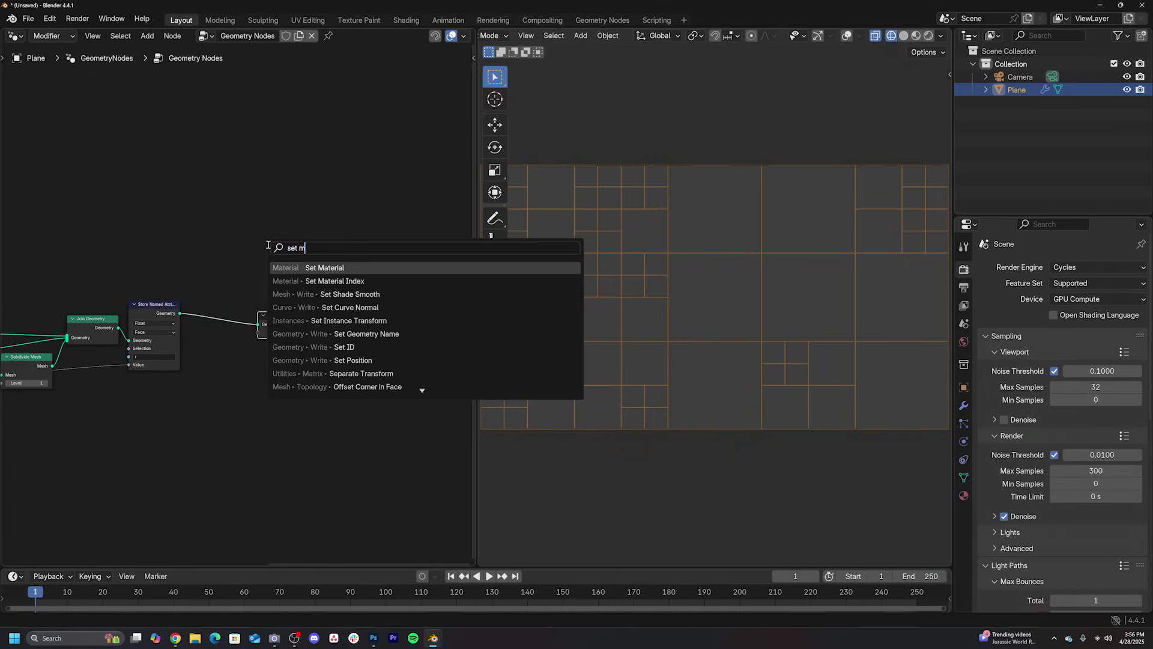
pyautogui.press('Return')
pyautogui.click(220, 318)
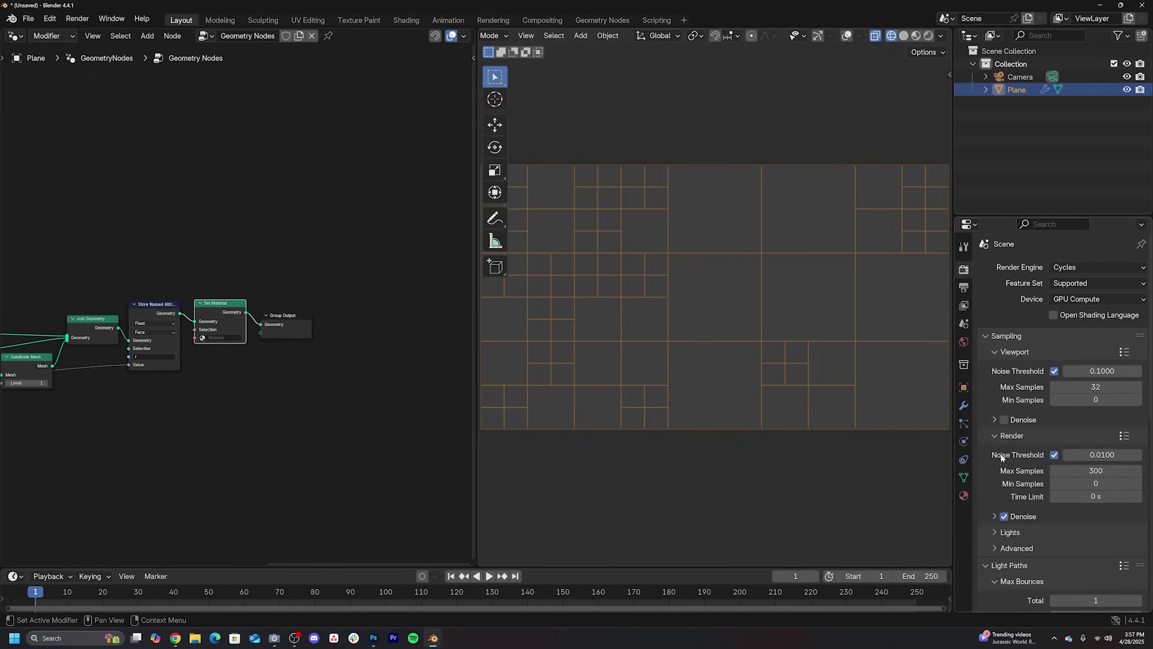
# - Create a new material, Material.001, on the plane and assign it in the Set Material node
pyautogui.click(963, 496)
pyautogui.click(1077, 321)
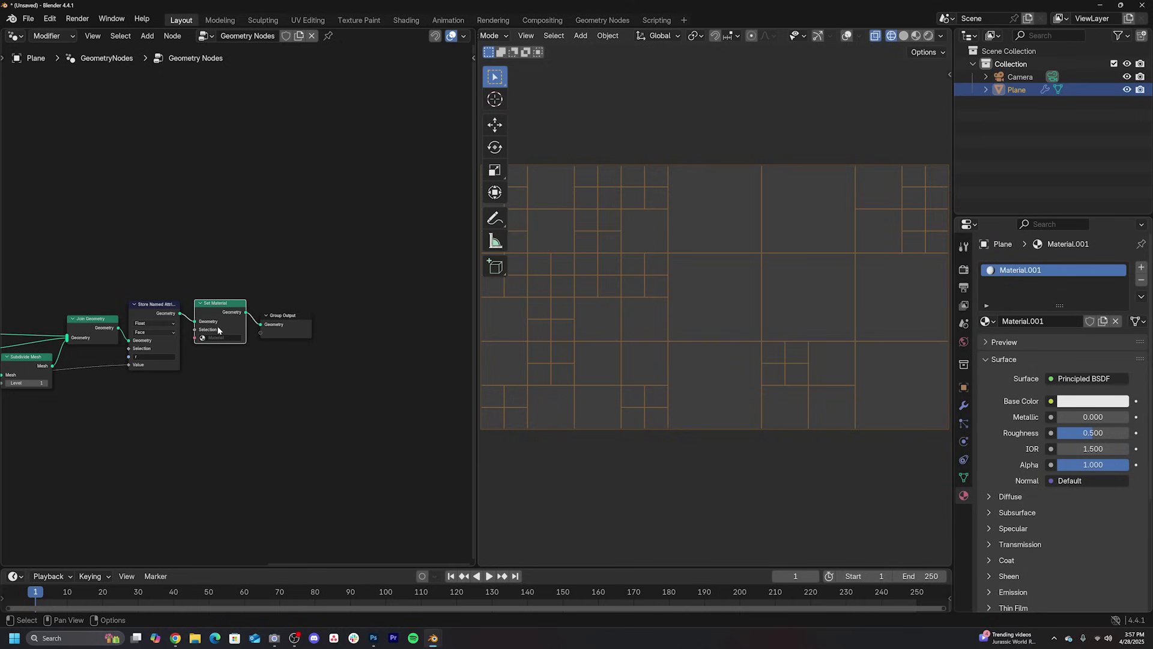
pyautogui.scroll(2, 211, 341)
pyautogui.click(207, 357)
pyautogui.click(208, 384)
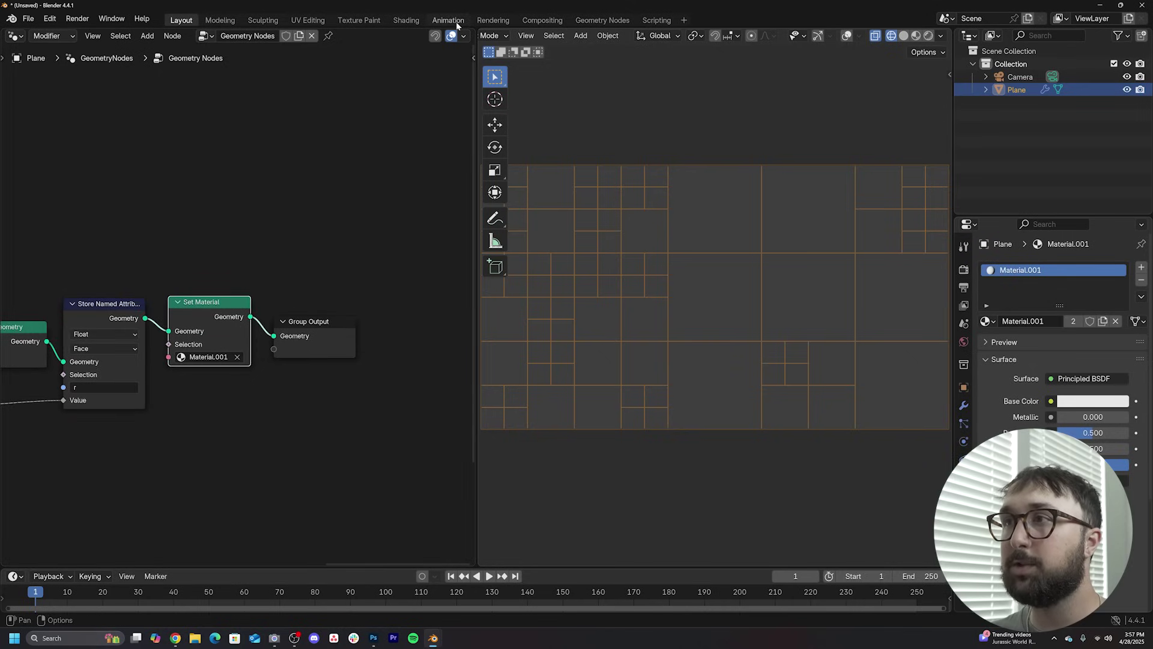
# - Rearrange the Shading workspace into a full-height Shader Editor beside one 3D viewport
pyautogui.click(406, 20)
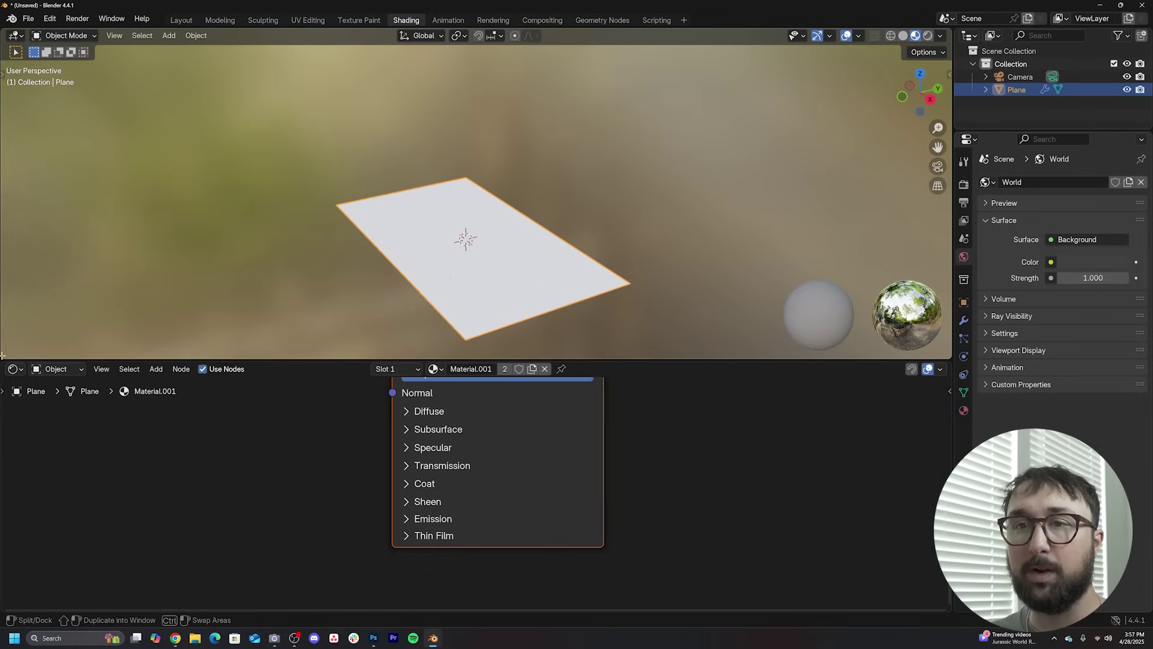
pyautogui.moveTo(2, 356); pyautogui.dragTo(6, 387)
pyautogui.moveTo(5, 608); pyautogui.dragTo(476, 555)
pyautogui.click(15, 35)
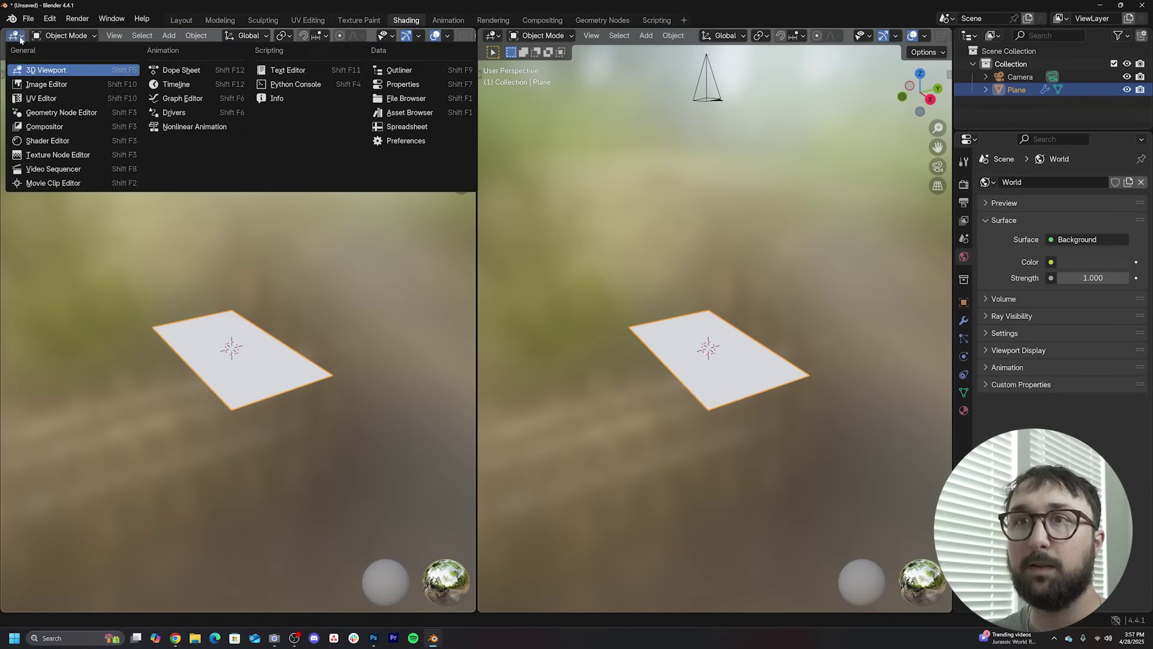
pyautogui.click(50, 144)
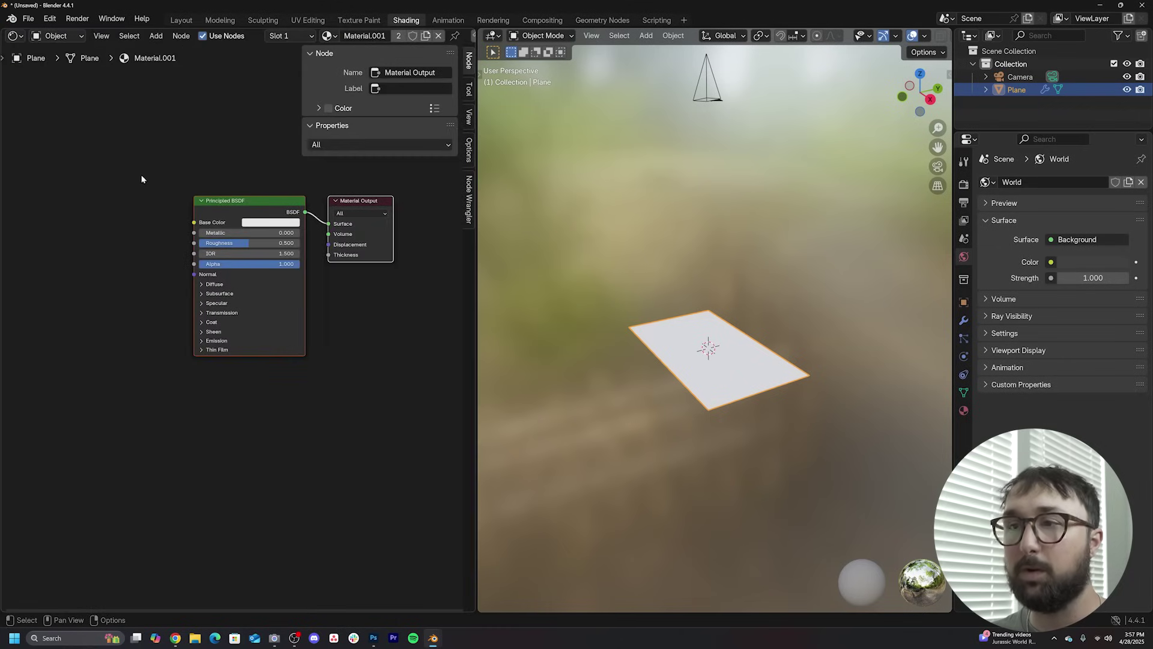
# - Hide the Shader Editor's sidebar, frame the material nodes and view the plane through the camera
pyautogui.press('n')
pyautogui.moveTo(224, 172); pyautogui.dragTo(213, 255, button='middle')
pyautogui.scroll(1, 229, 281)
pyautogui.scroll(1, 229, 281)
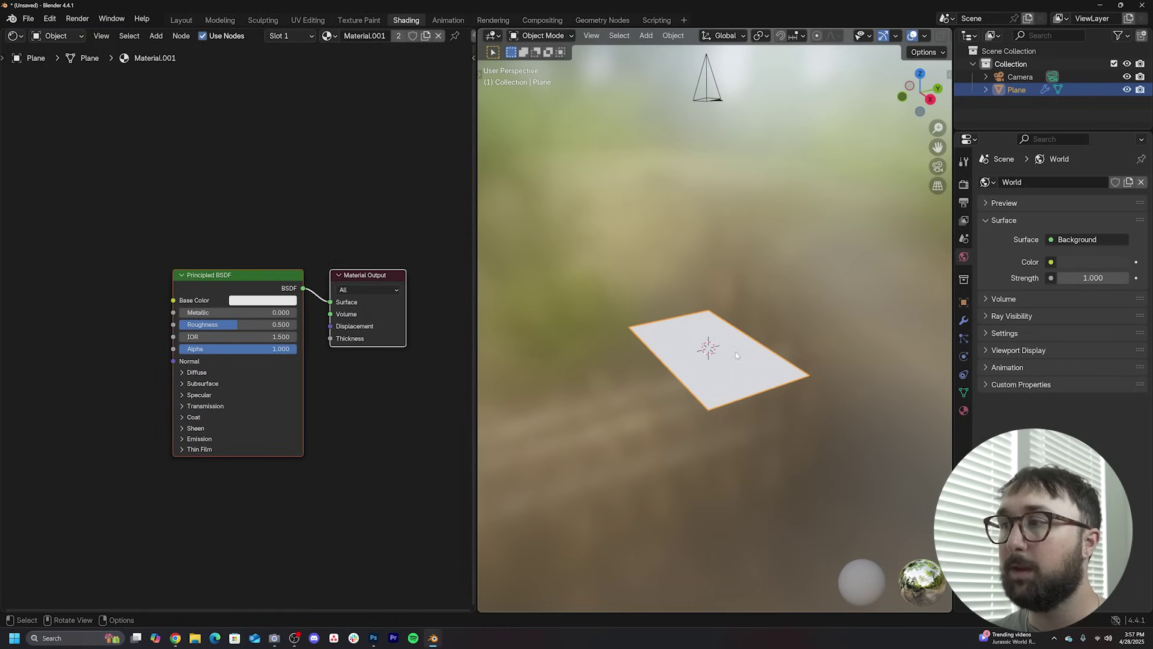
pyautogui.press('KP_0')
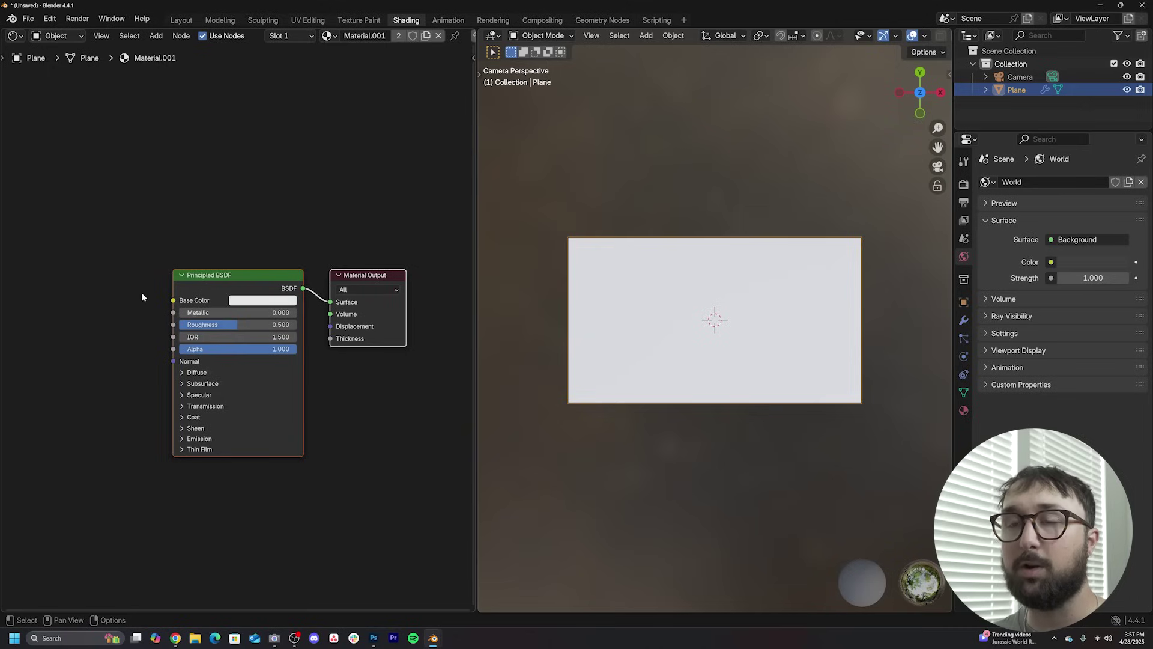
# - Add an Attribute node to the material and set its attribute name to "r"
pyautogui.moveTo(142, 297); pyautogui.dragTo(314, 296, button='middle')
pyautogui.hotkey('shift', 'a')
pyautogui.click(227, 225)
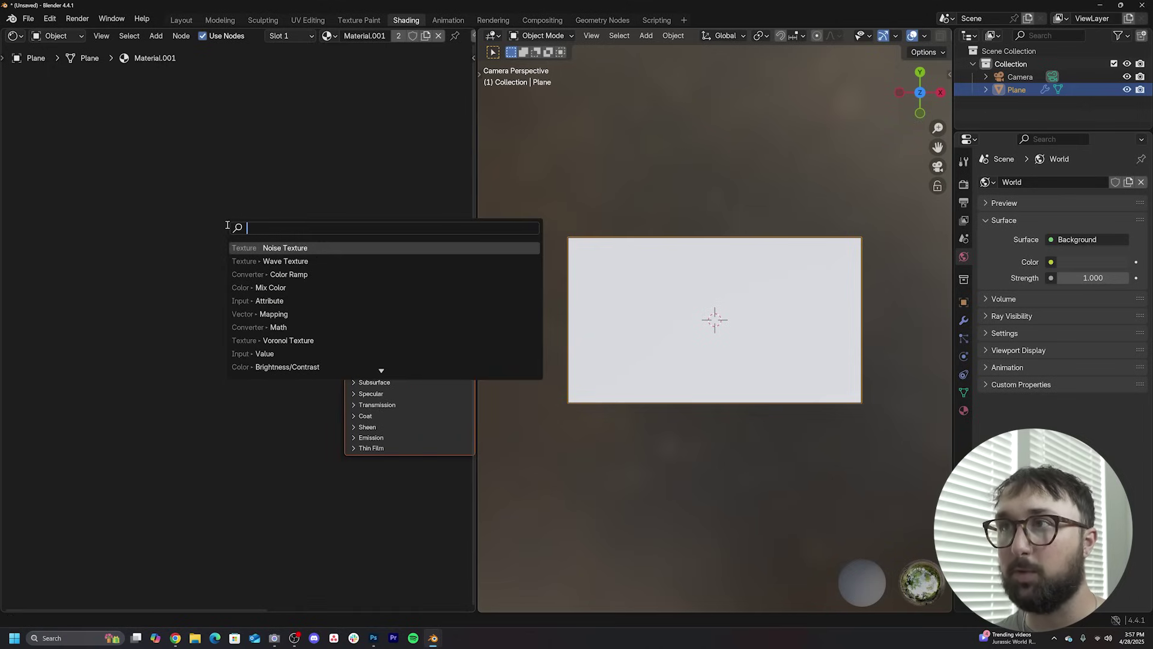
pyautogui.write('at')
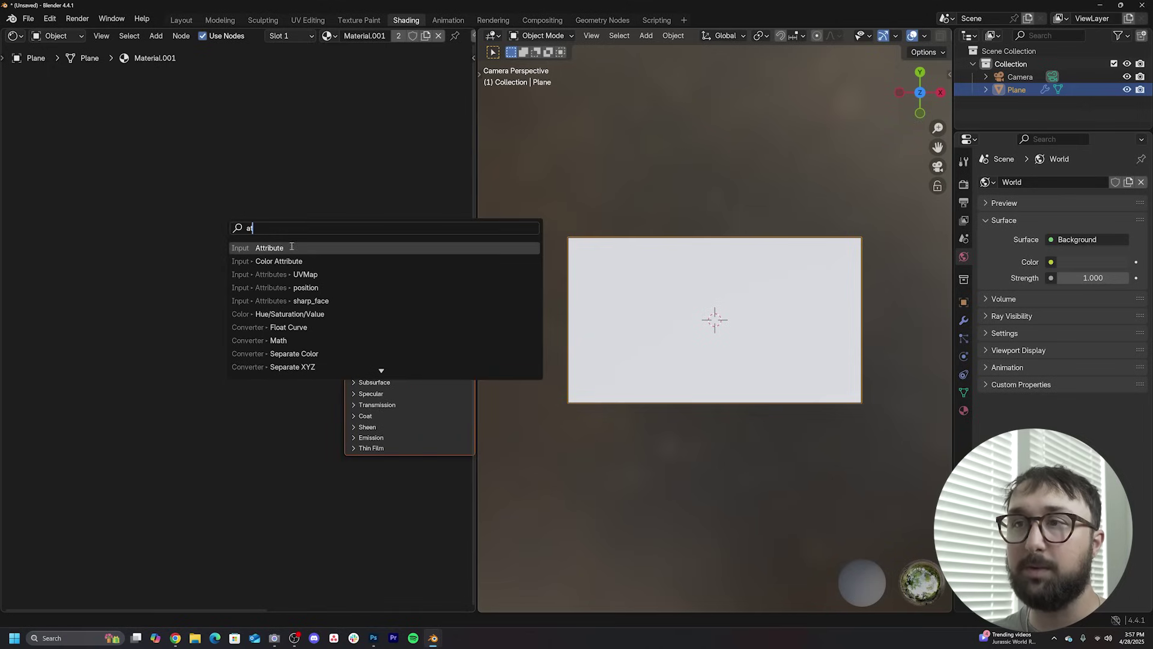
pyautogui.click(291, 247)
pyautogui.click(169, 386)
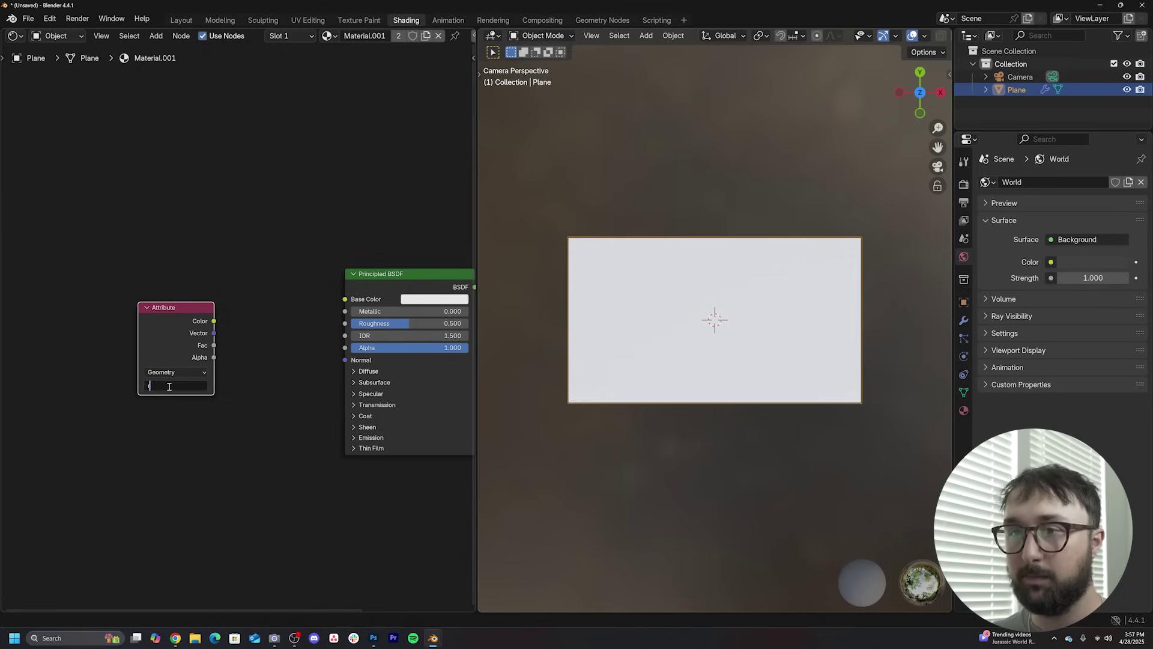
pyautogui.write('r')
pyautogui.press('Return')
# - Connect the Attribute node's Fac output to the Principled BSDF's Base Color
pyautogui.scroll(2, 181, 408)
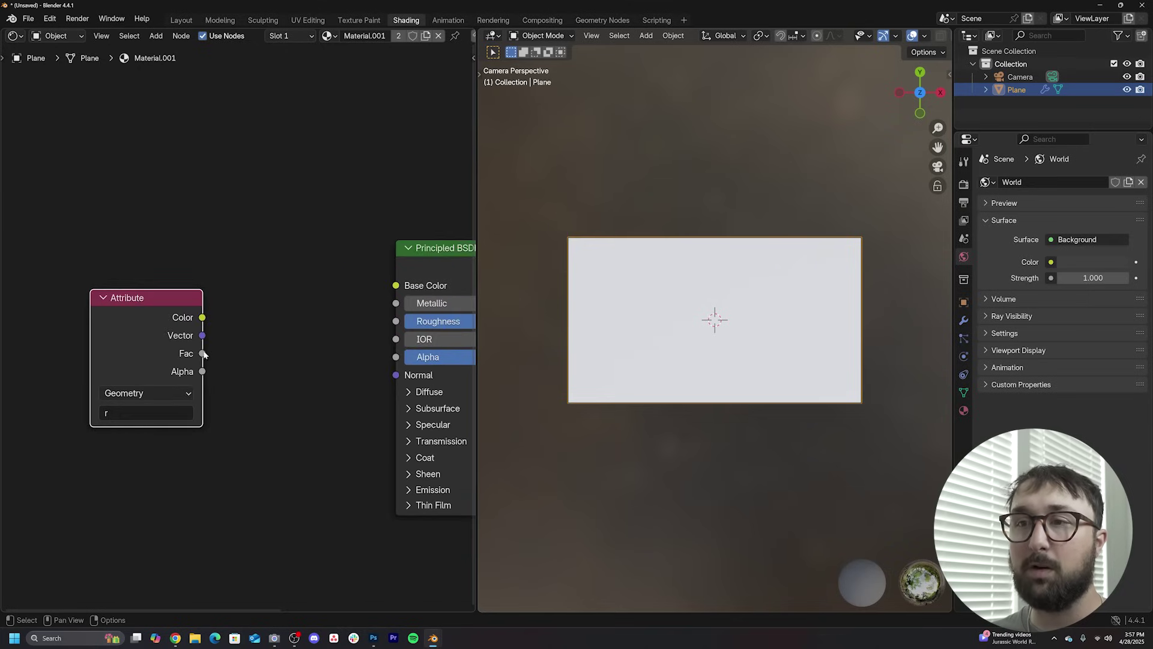
pyautogui.moveTo(204, 355); pyautogui.dragTo(396, 285)
pyautogui.scroll(5, 745, 346)
pyautogui.scroll(-3, 726, 357)
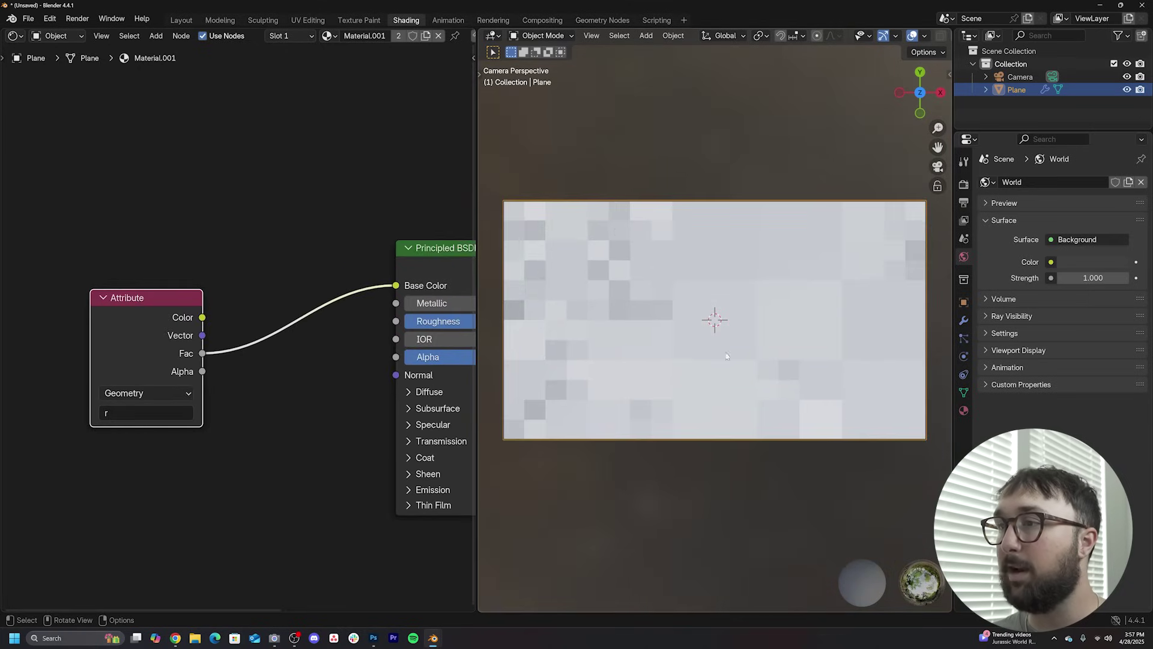
# - Switch to the Geometry Nodes workspace and show the plane in Material Preview through the camera
pyautogui.click(602, 20)
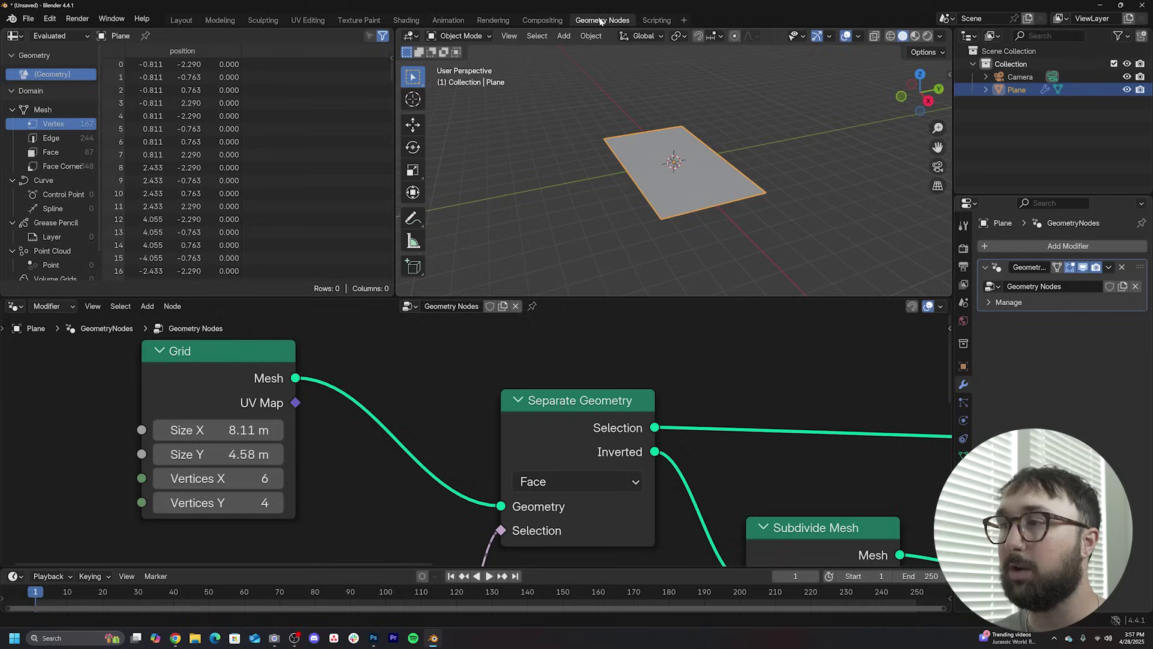
pyautogui.click(916, 36)
pyautogui.press('KP_0')
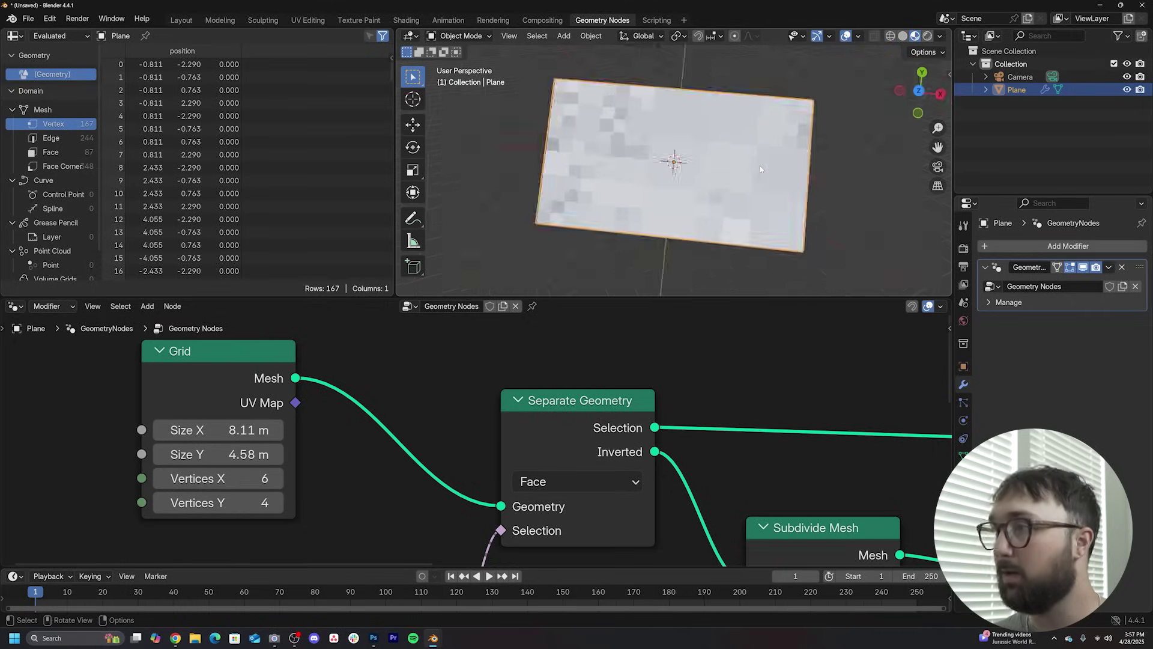
# - Increase the Noise Texture's W value to about 8.61
pyautogui.scroll(-3, 247, 489)
pyautogui.scroll(-8, 247, 489)
pyautogui.moveTo(247, 490); pyautogui.dragTo(535, 315, button='middle')
pyautogui.scroll(8, 484, 430)
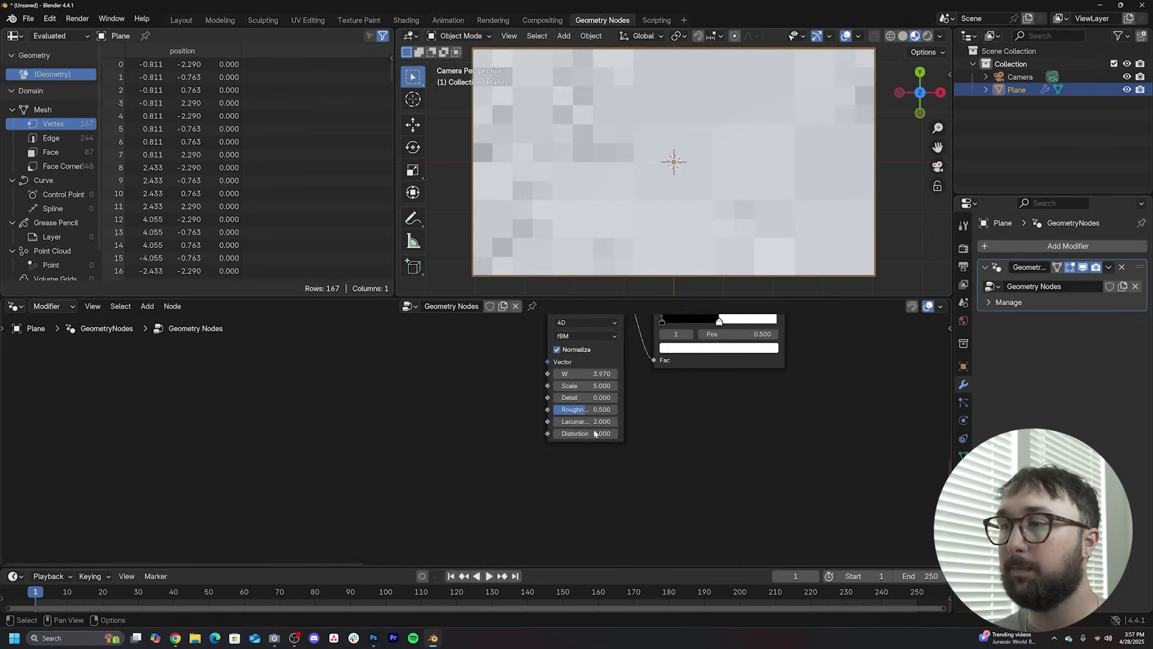
pyautogui.moveTo(595, 435); pyautogui.dragTo(482, 496, button='middle')
pyautogui.moveTo(466, 433); pyautogui.dragTo(631, 433)
pyautogui.scroll(-3, 469, 433)
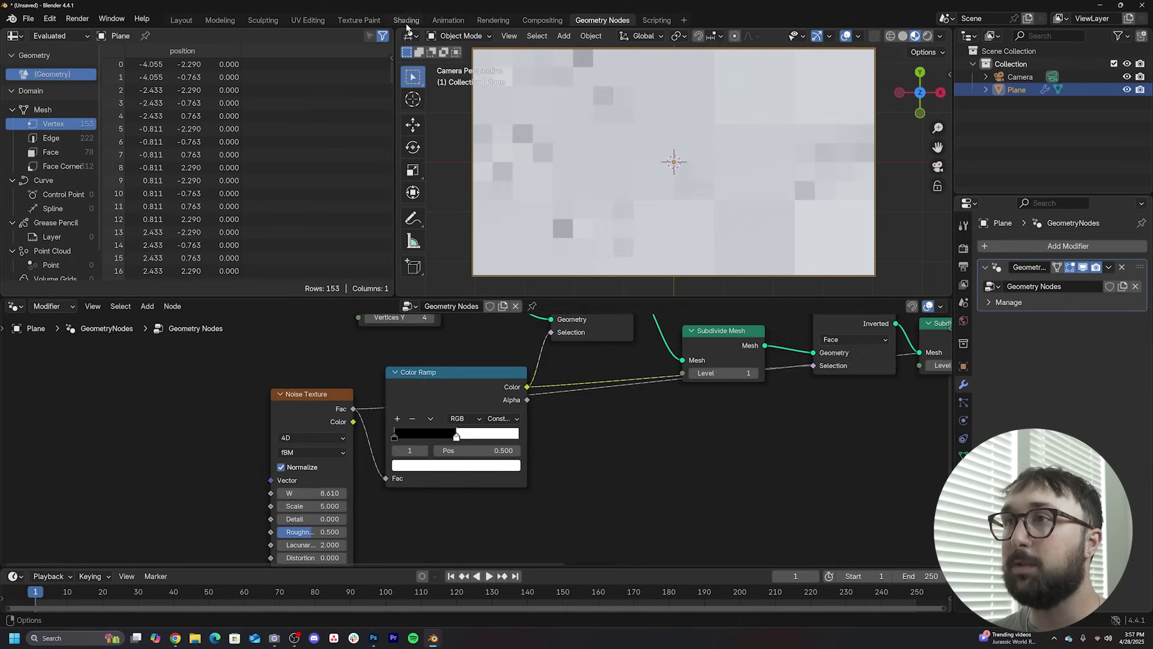
# - Return to the material's nodes, cut the link into Base Color and move the Attribute node aside below
pyautogui.click(405, 22)
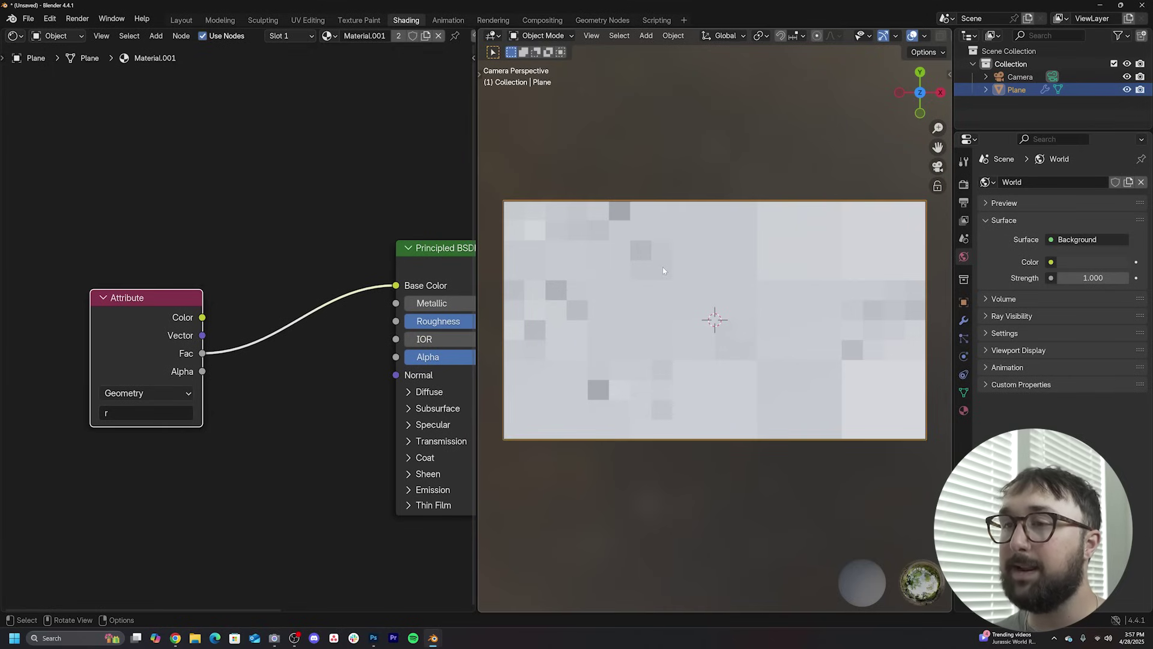
pyautogui.keyDown('ctrl'); pyautogui.moveTo(272, 287); pyautogui.dragTo(252, 376, button='right'); pyautogui.keyUp('ctrl')
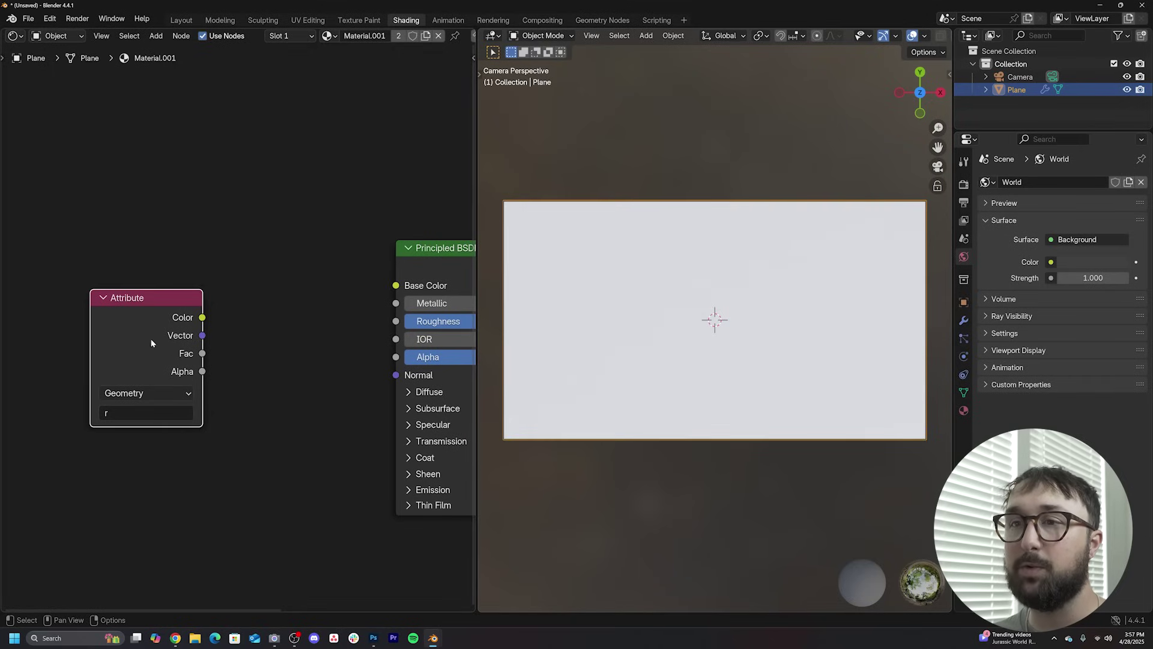
pyautogui.moveTo(152, 342); pyautogui.dragTo(126, 534)
pyautogui.scroll(-2, 229, 308)
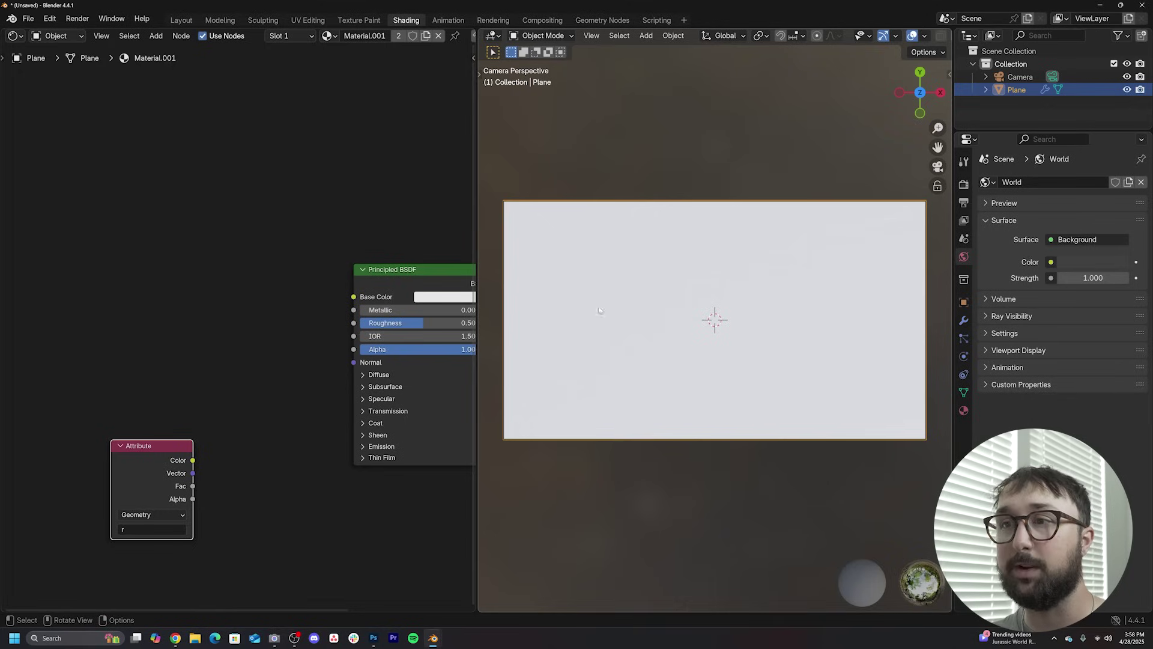
pyautogui.moveTo(392, 275); pyautogui.dragTo(340, 264, button='middle')
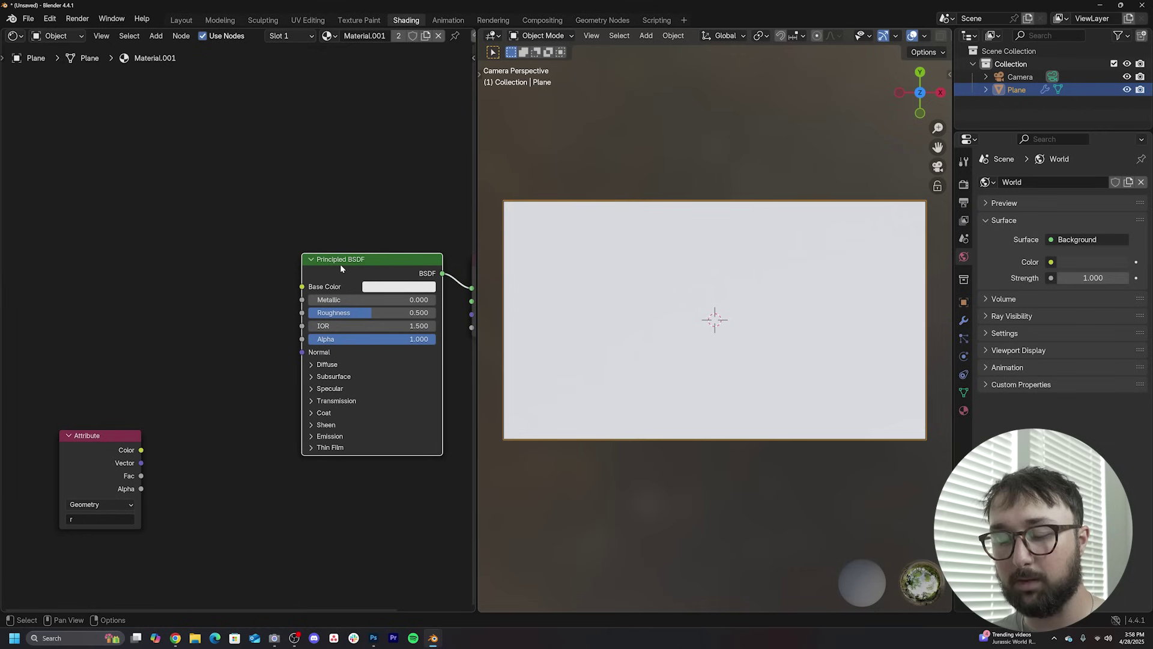
# - Add an Image Texture with Mapping and Texture Coordinate nodes to Base Color, driven by the Object coordinates
pyautogui.hotkey('ctrl', 't')
pyautogui.moveTo(222, 343); pyautogui.dragTo(271, 361, button='middle')
pyautogui.press('g')
pyautogui.click(304, 301)
pyautogui.moveTo(142, 303); pyautogui.dragTo(241, 300, button='middle')
pyautogui.scroll(2, 170, 285)
pyautogui.moveTo(186, 304); pyautogui.dragTo(229, 293)
pyautogui.moveTo(457, 290); pyautogui.dragTo(266, 300, button='middle')
# - Load the green mountain landscape image from the Desktop folder into the Image Texture node
pyautogui.click(347, 301)
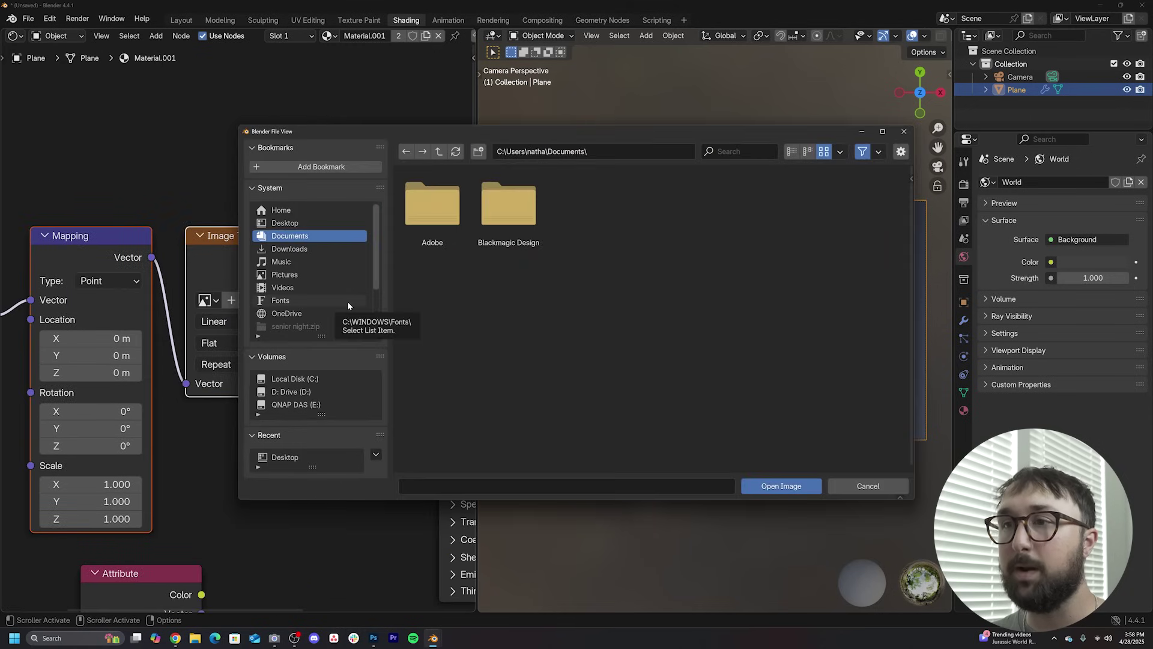
pyautogui.click(289, 224)
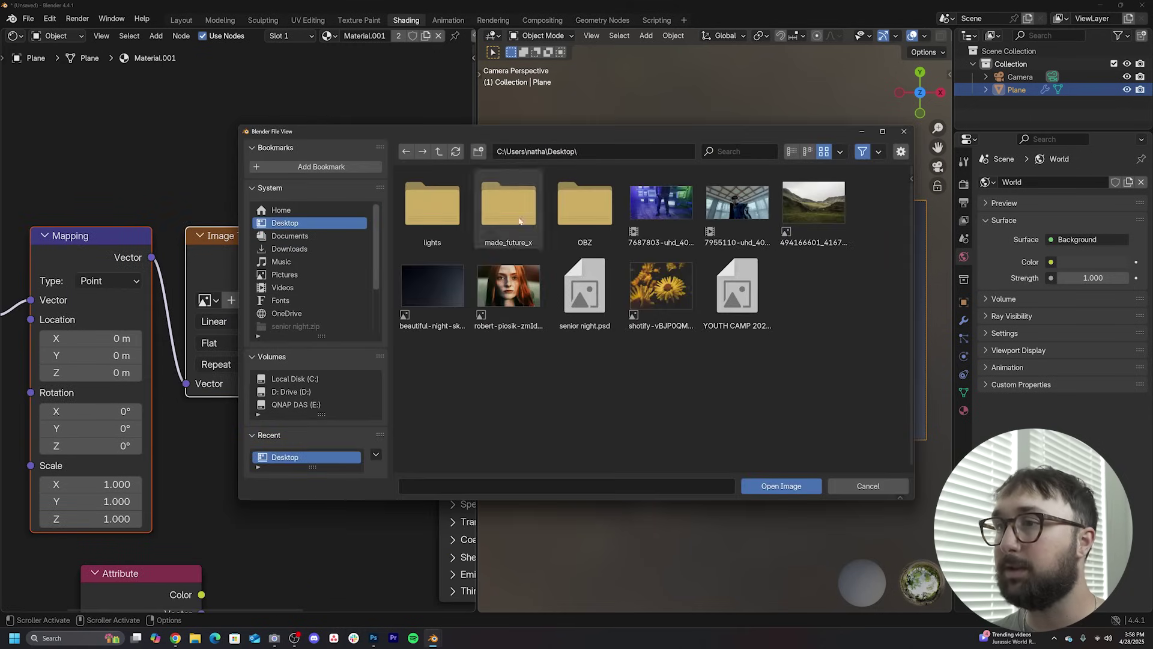
pyautogui.doubleClick(802, 211)
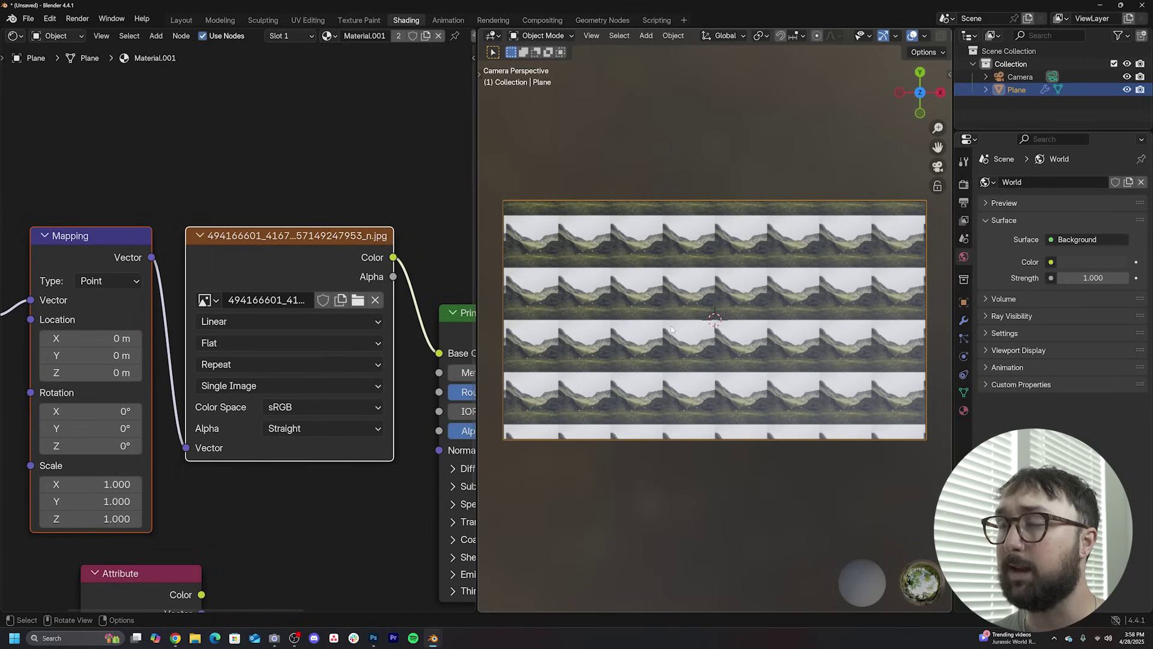
# - Add a Plain Axes empty and set it as the Texture Coordinate node's object
pyautogui.hotkey('shift', 'a')
pyautogui.moveTo(618, 436)
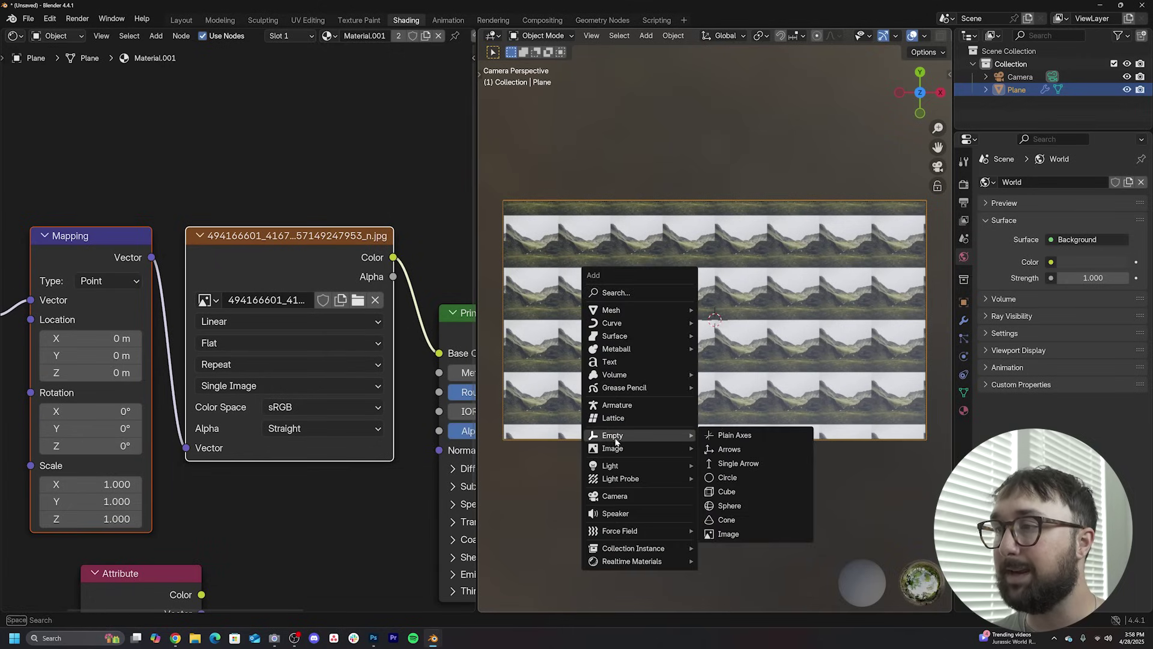
pyautogui.click(725, 435)
pyautogui.moveTo(145, 435); pyautogui.dragTo(341, 387, button='middle')
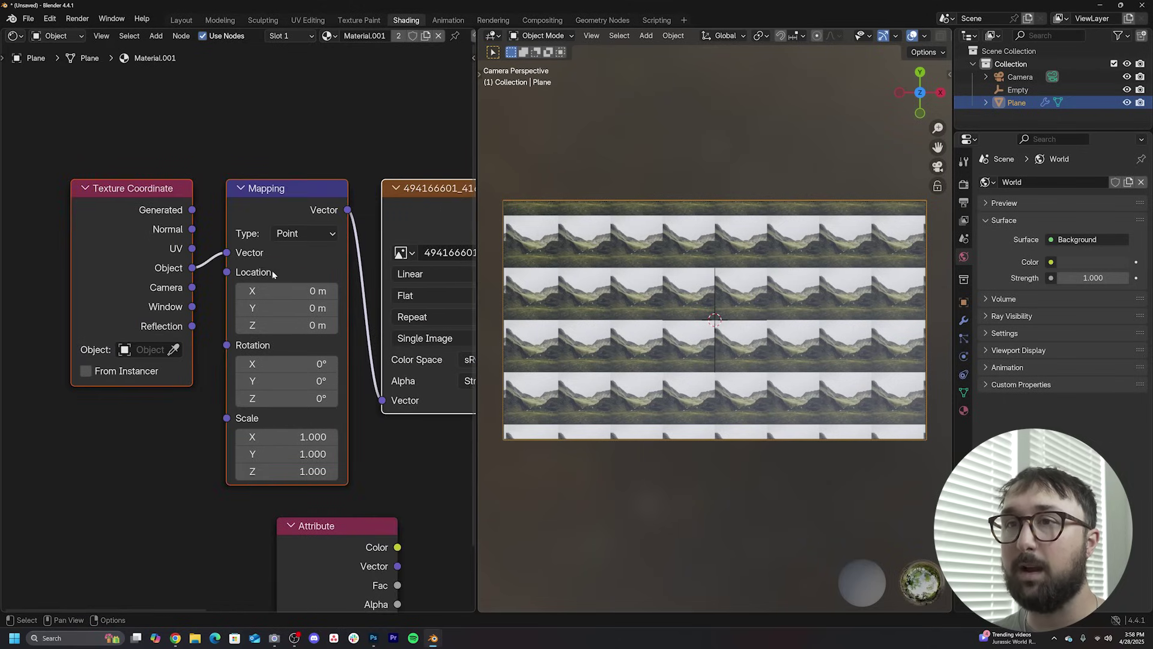
pyautogui.click(147, 350)
pyautogui.click(155, 391)
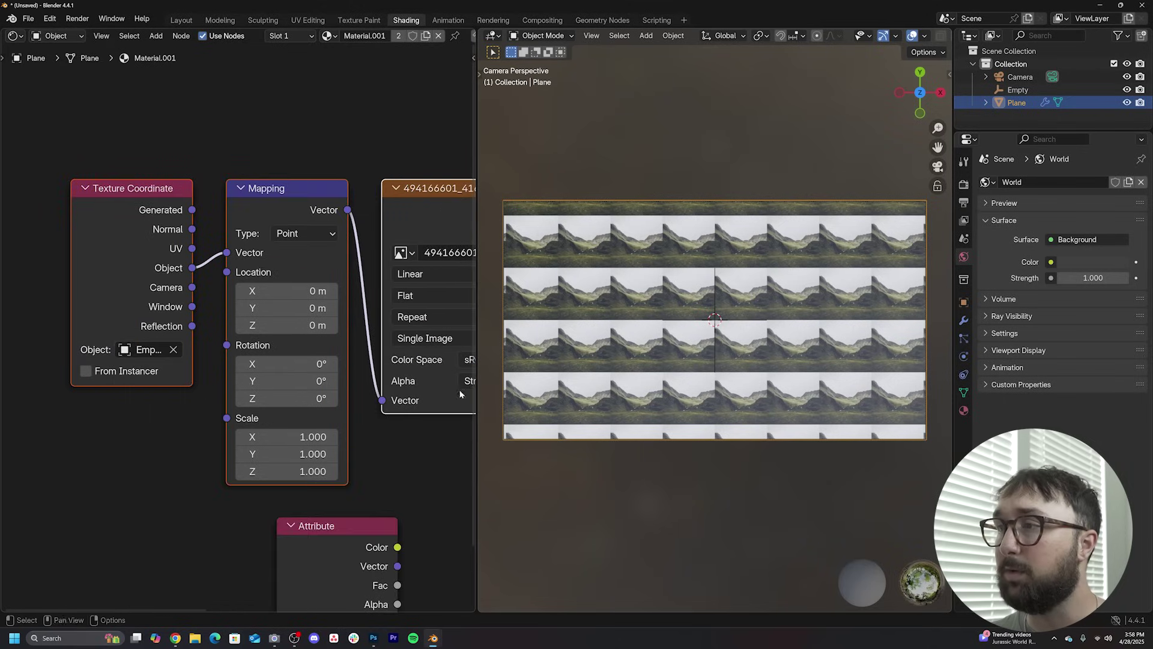
# - Scale up the Empty to enlarge the landscape image on the plane
pyautogui.click(715, 358)
pyautogui.press('s')
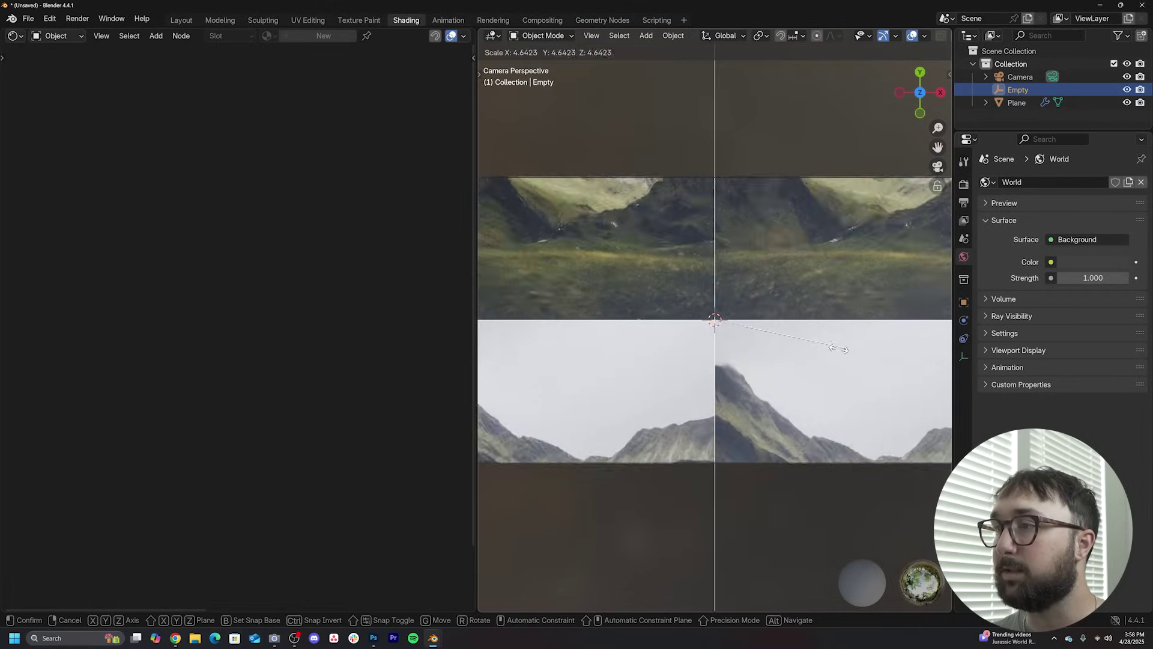
pyautogui.click(749, 274)
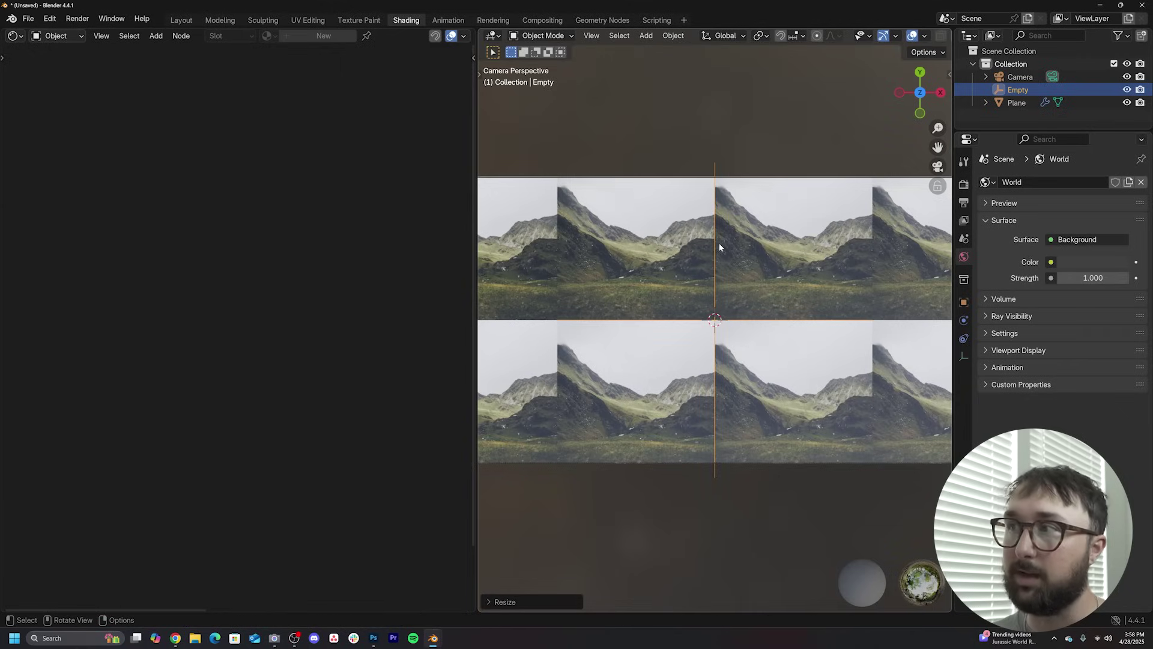
# - Stretch the Empty along X by about 1.48 and move it towards the plane's lower-left corner
pyautogui.moveTo(483, 86); pyautogui.dragTo(506, 109)
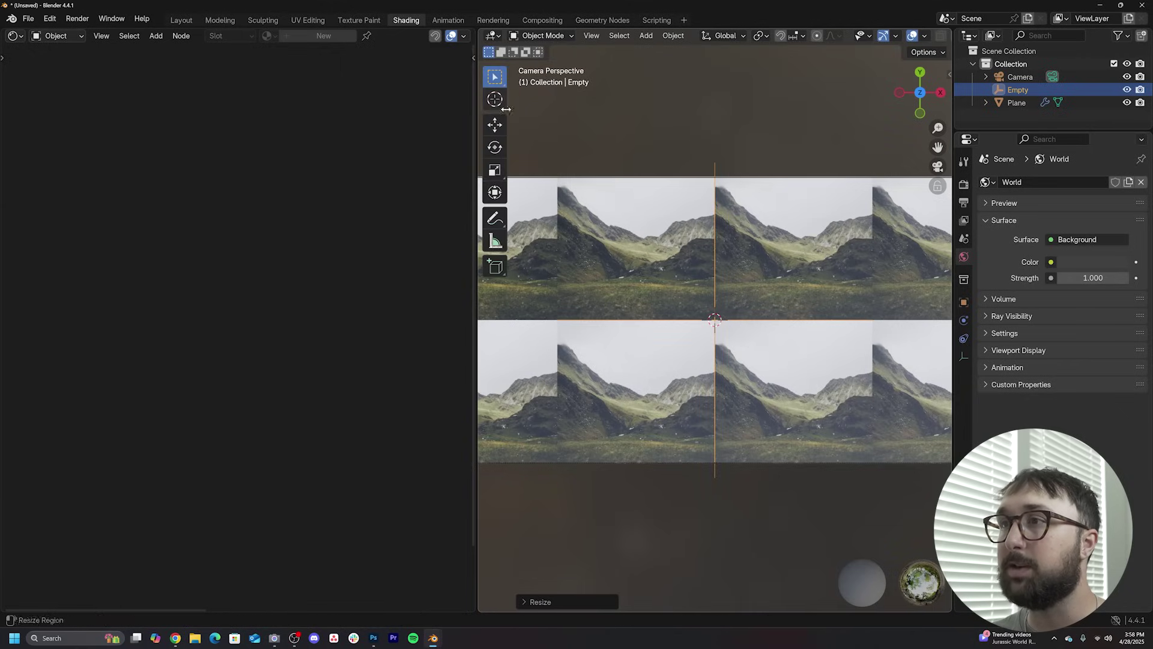
pyautogui.click(495, 172)
pyautogui.press('s')
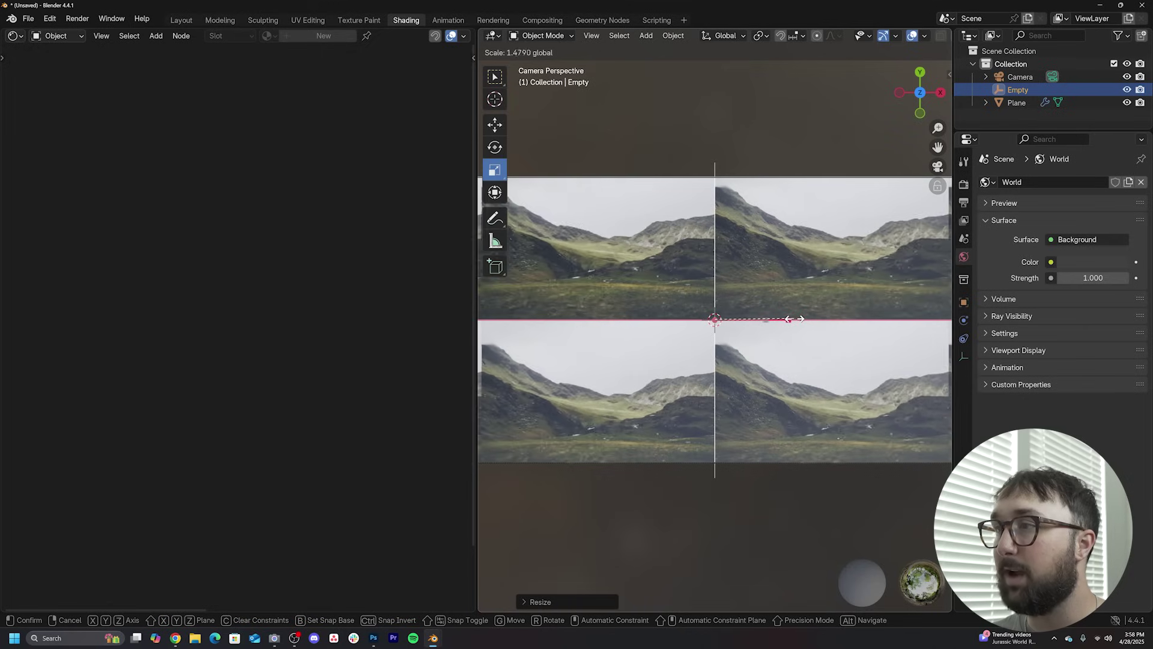
pyautogui.click(797, 321)
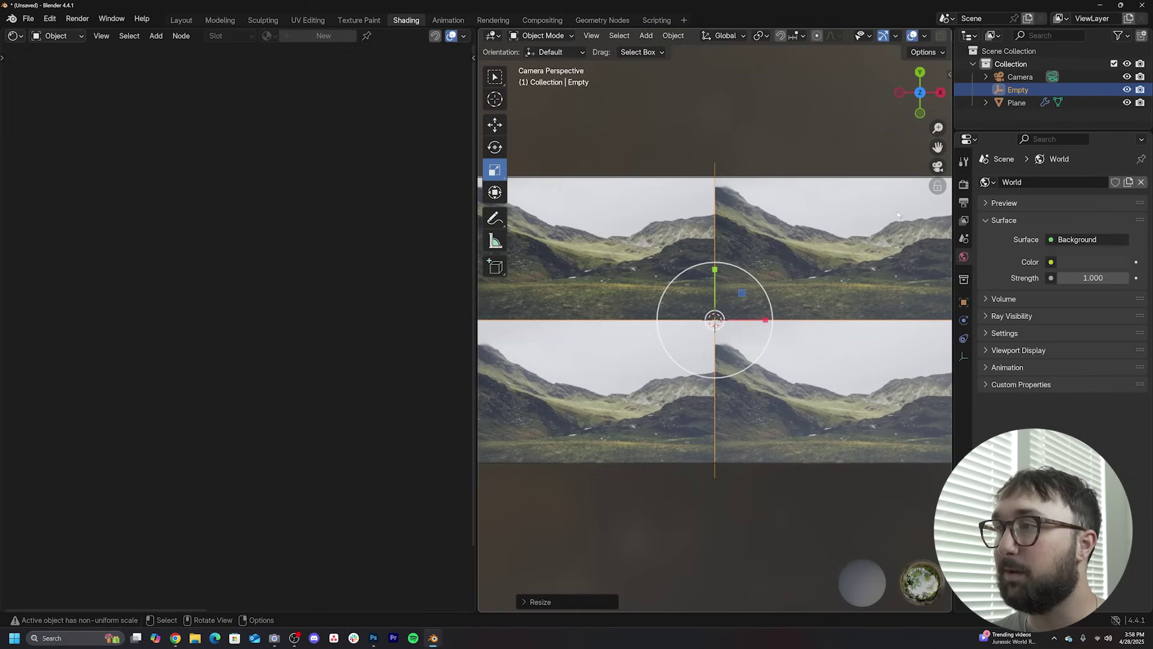
pyautogui.press('g')
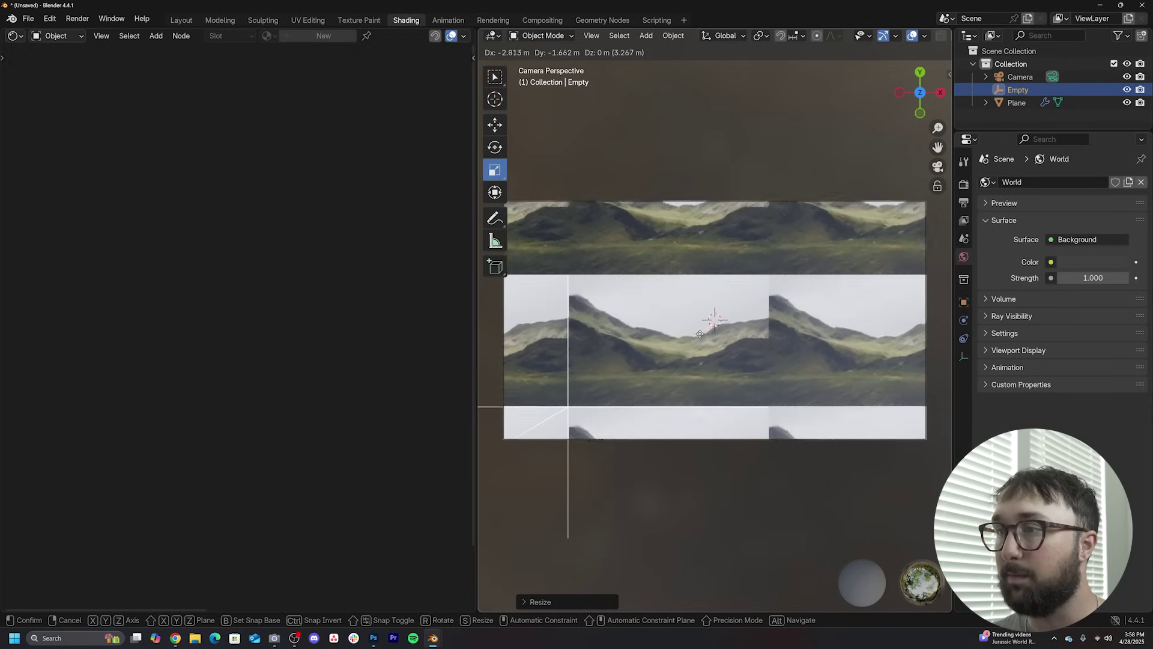
pyautogui.click(681, 350)
# - Delete the Principled BSDF from the plane's material and connect the Image Texture's Color directly to the Material Output's Surface
pyautogui.click(679, 353)
pyautogui.scroll(-7, 226, 309)
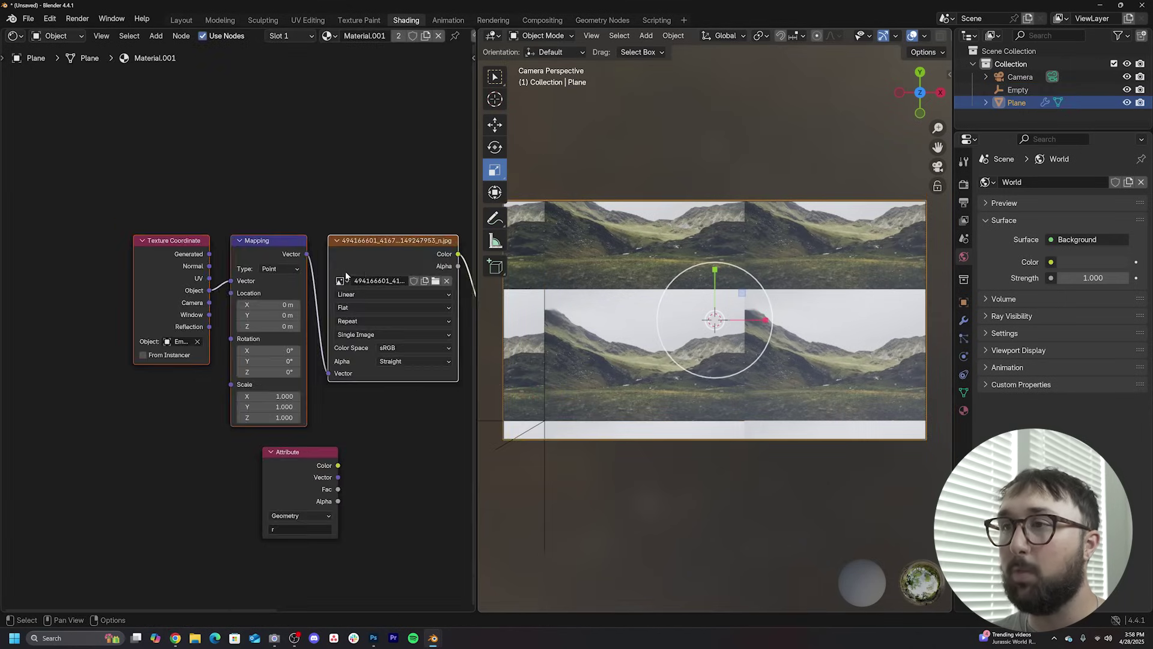
pyautogui.moveTo(428, 303); pyautogui.dragTo(188, 311, button='middle')
pyautogui.scroll(3, 188, 311)
pyautogui.click(308, 308)
pyautogui.press('x')
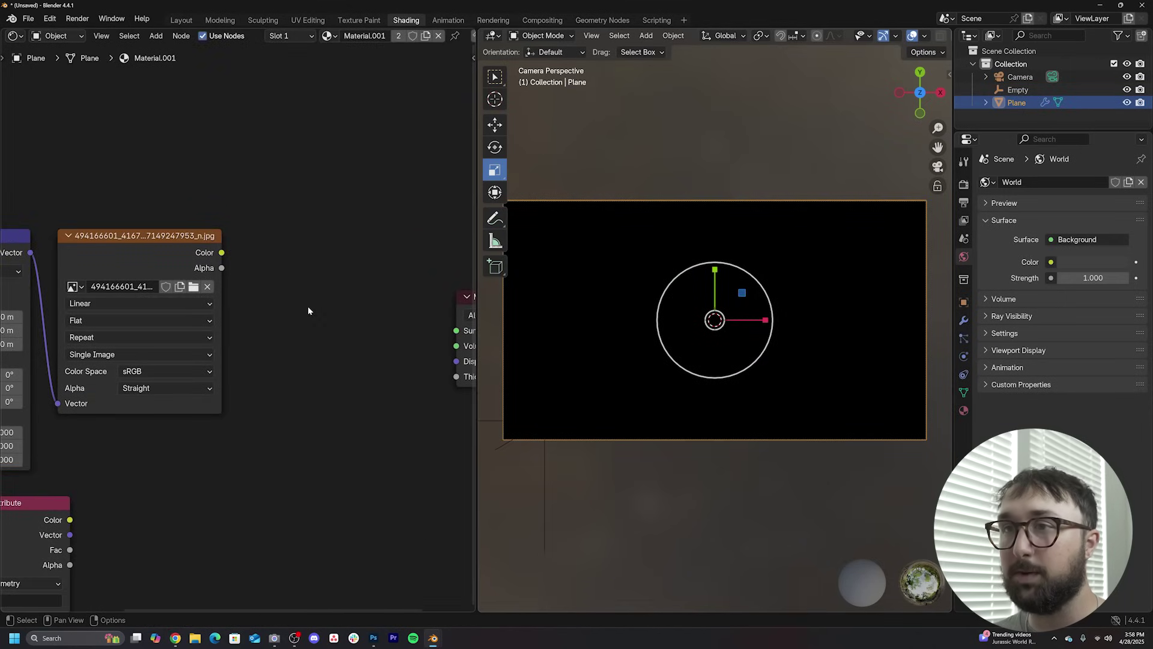
pyautogui.moveTo(220, 253); pyautogui.dragTo(347, 332)
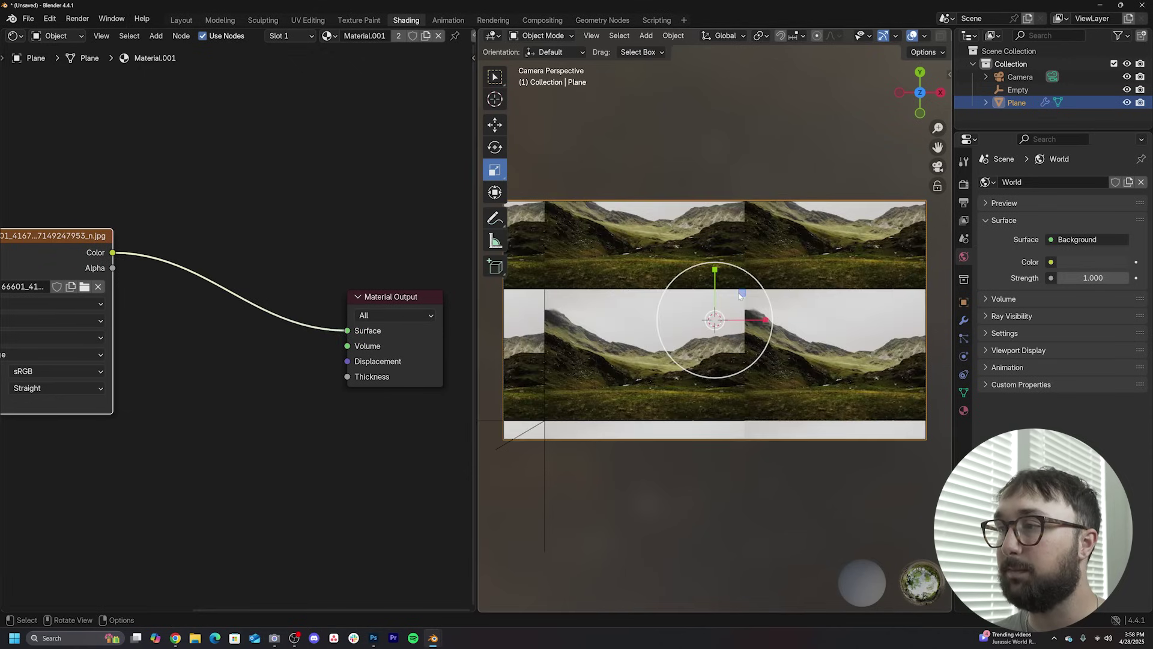
# - Move the Empty to the plane's lower-left corner and enlarge it until a single landscape image covers the plane
pyautogui.click(1025, 89)
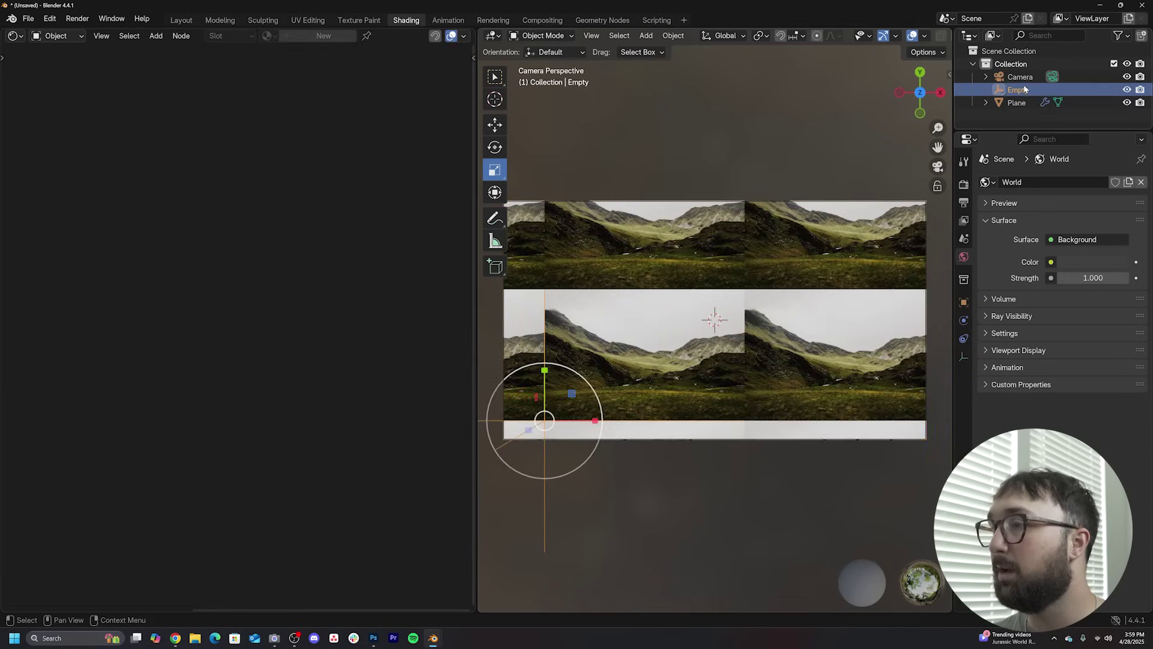
pyautogui.press('g')
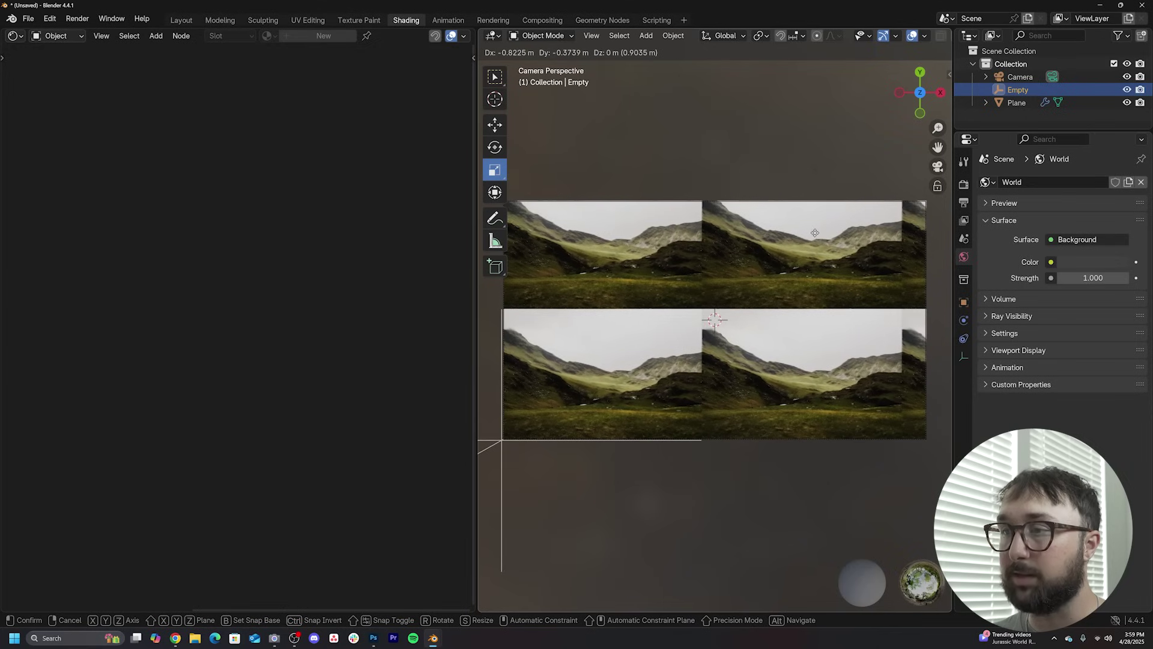
pyautogui.click(815, 232)
pyautogui.press('s')
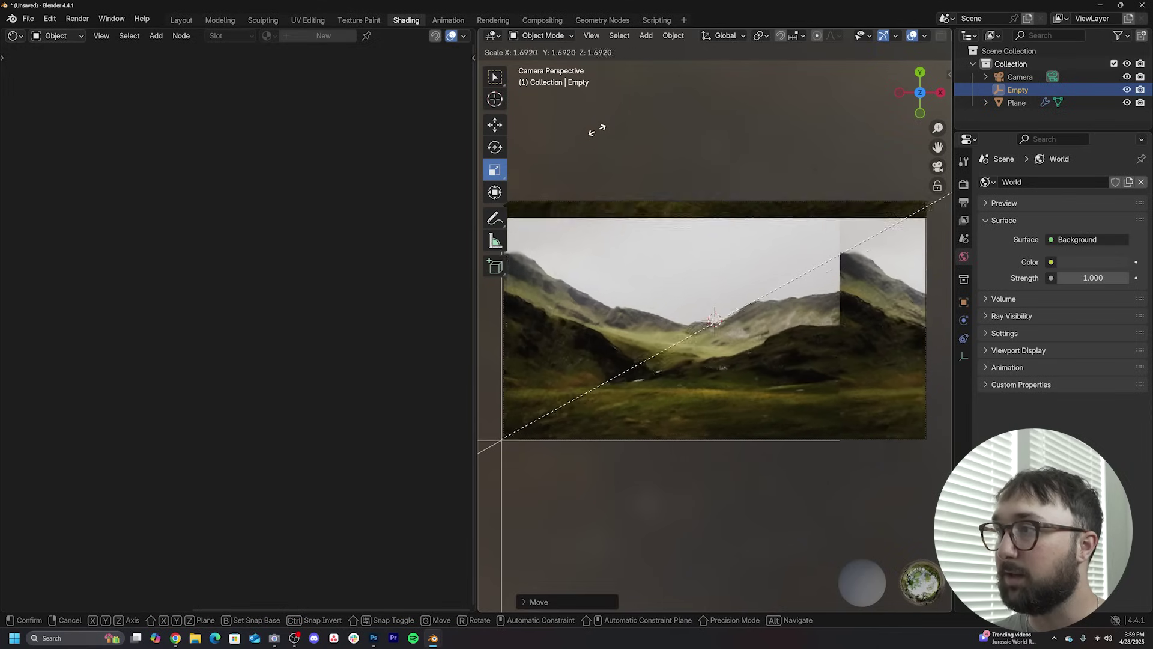
pyautogui.click(698, 144)
pyautogui.press('s')
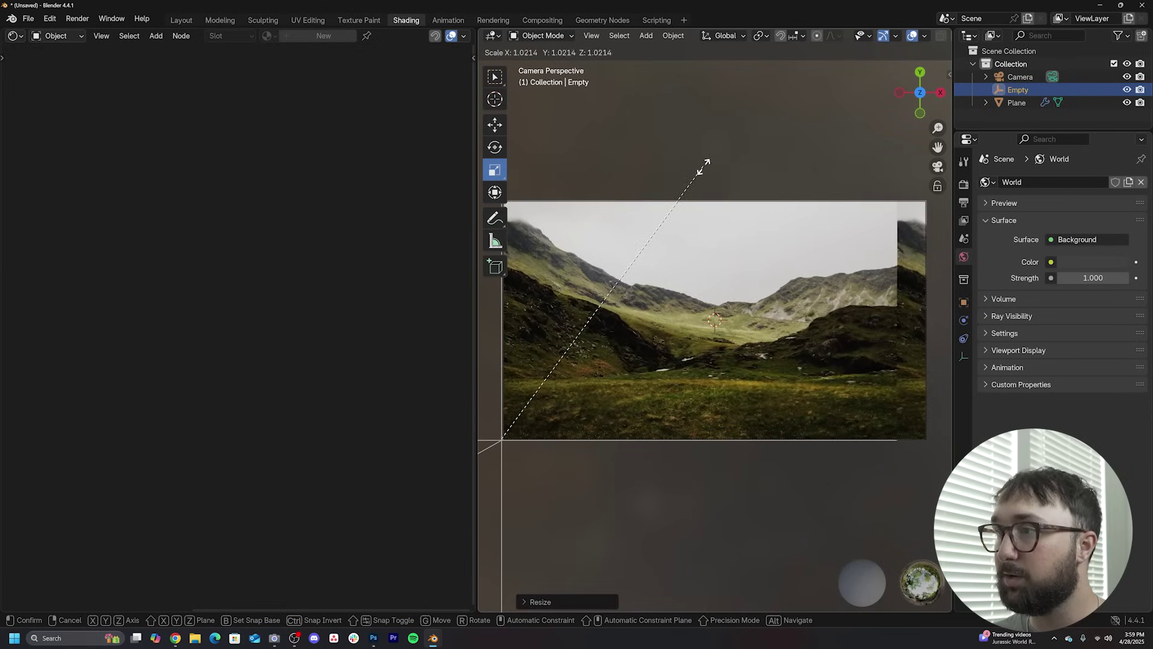
pyautogui.click(716, 167)
pyautogui.press('g')
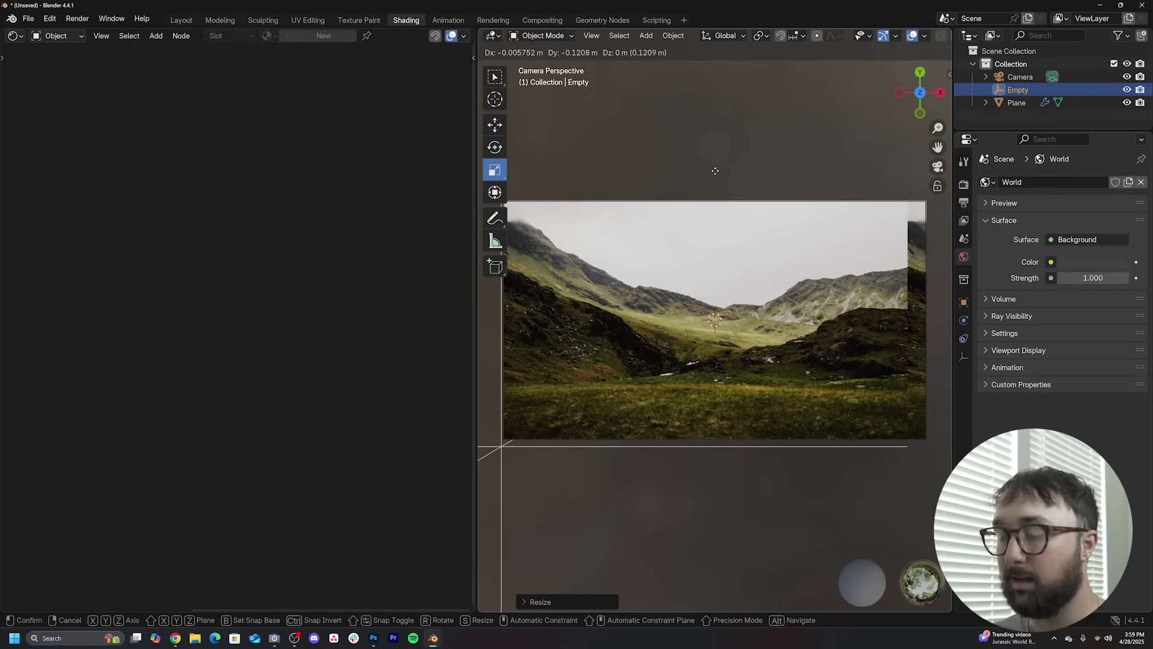
pyautogui.click(715, 170)
pyautogui.press('s')
pyautogui.click(746, 170)
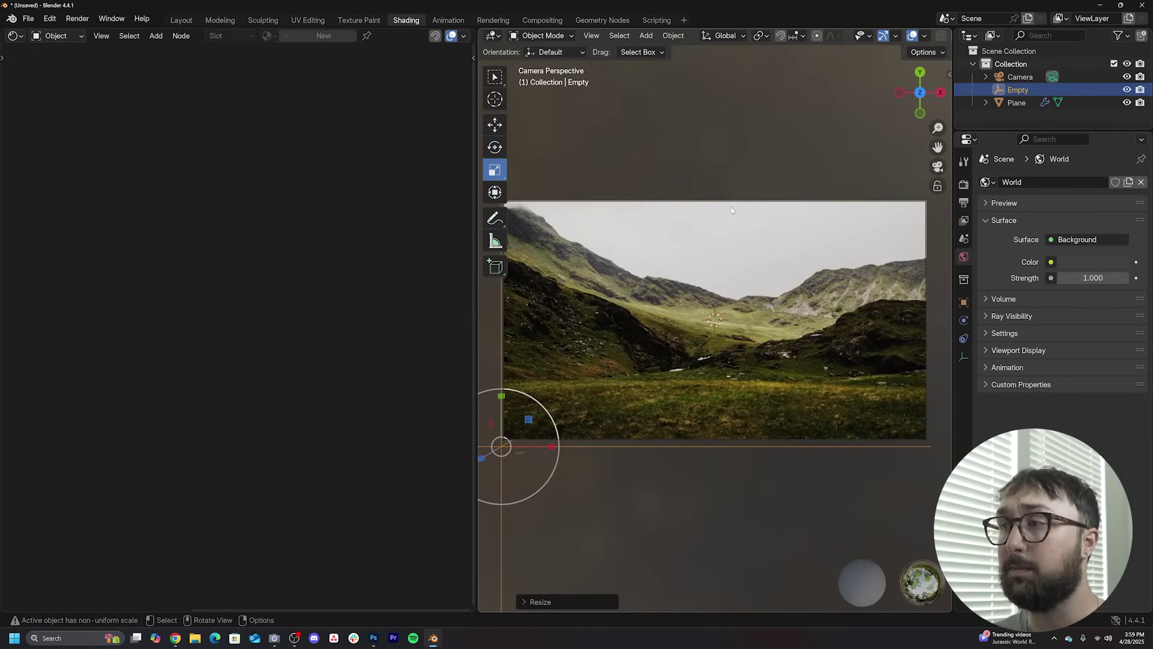
# - Select the plane and hide the overlays and gizmos in the viewport
pyautogui.click(677, 280)
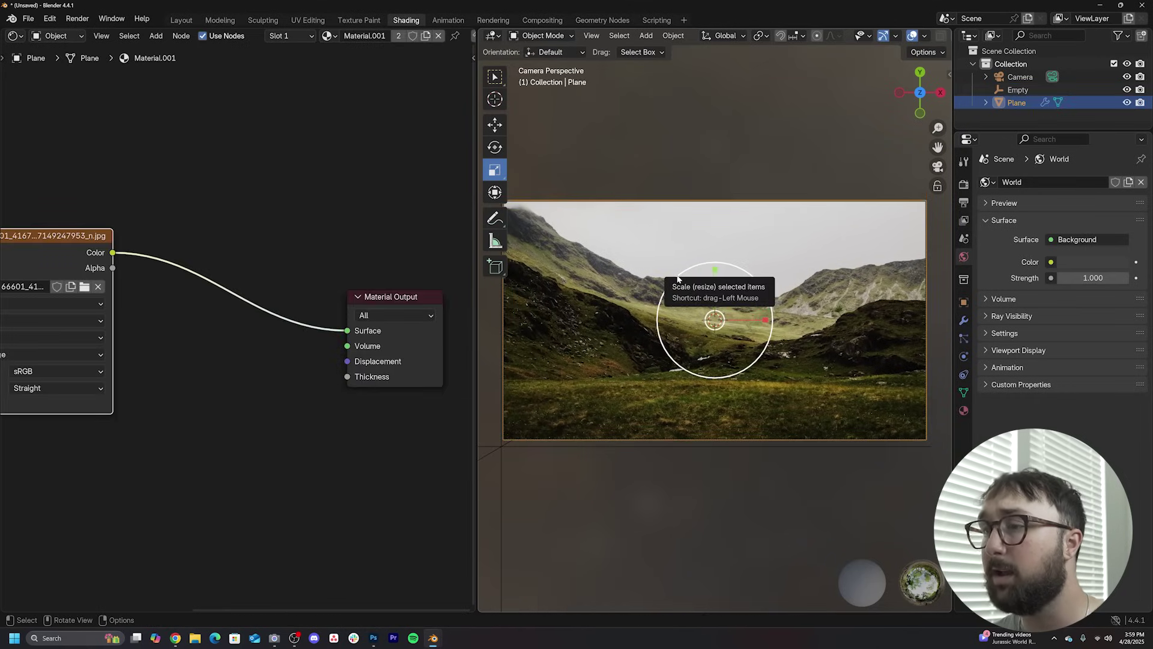
pyautogui.press('KP_0')
pyautogui.press('KP_0')
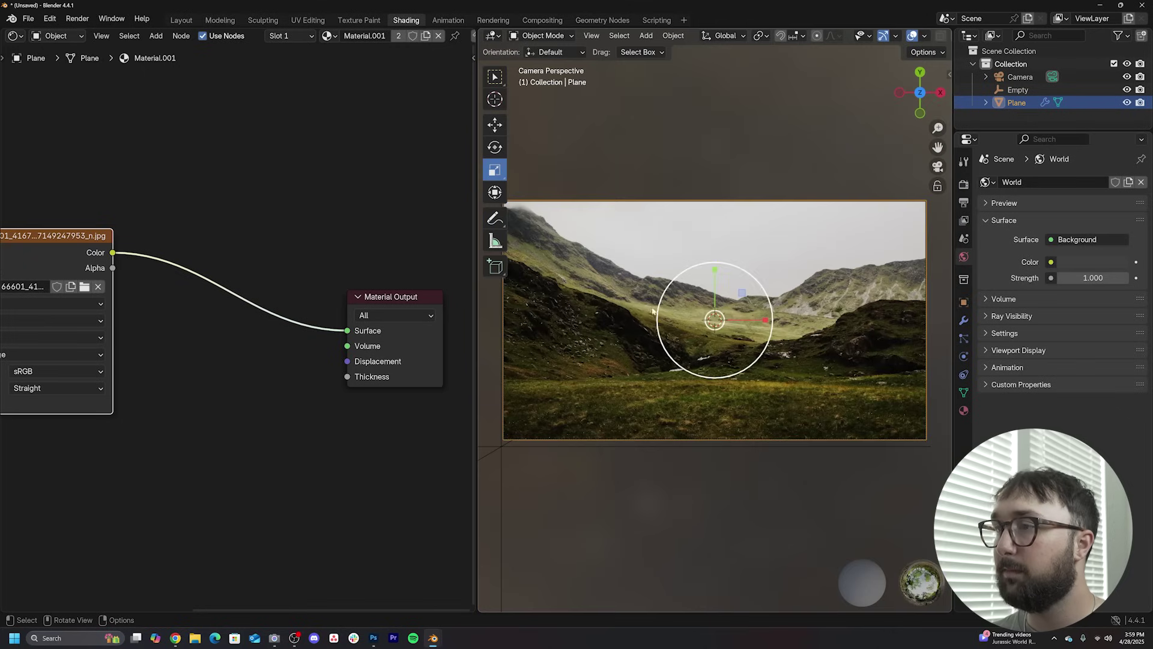
pyautogui.click(912, 35)
pyautogui.click(883, 36)
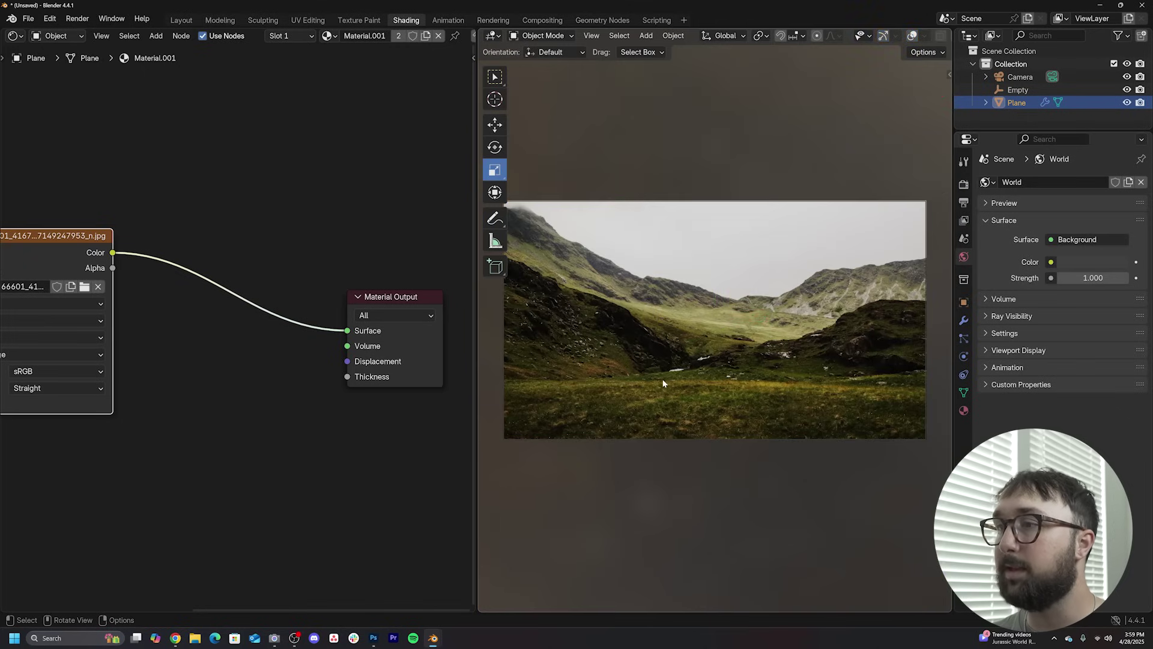
# - Make room in the plane's material and insert a Mix Color node between the Mapping and Image Texture nodes
pyautogui.scroll(-3, 236, 326)
pyautogui.moveTo(67, 383); pyautogui.dragTo(260, 363, button='middle')
pyautogui.moveTo(240, 418); pyautogui.dragTo(203, 429)
pyautogui.moveTo(277, 270); pyautogui.dragTo(364, 260)
pyautogui.hotkey('shift', 'a')
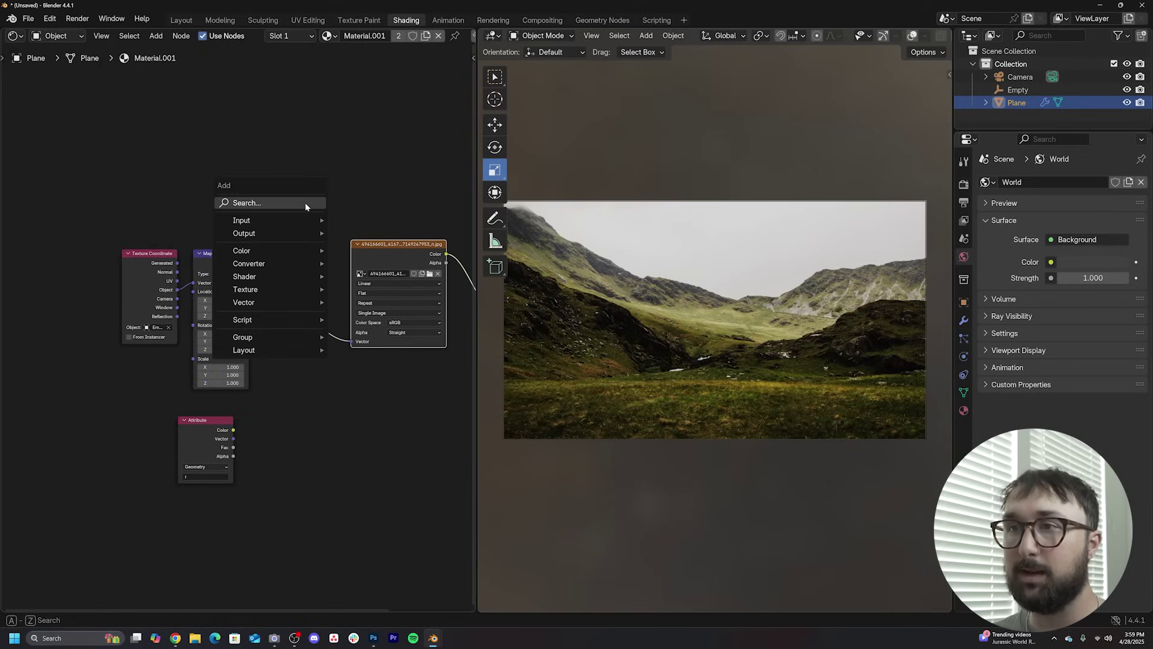
pyautogui.write('mix')
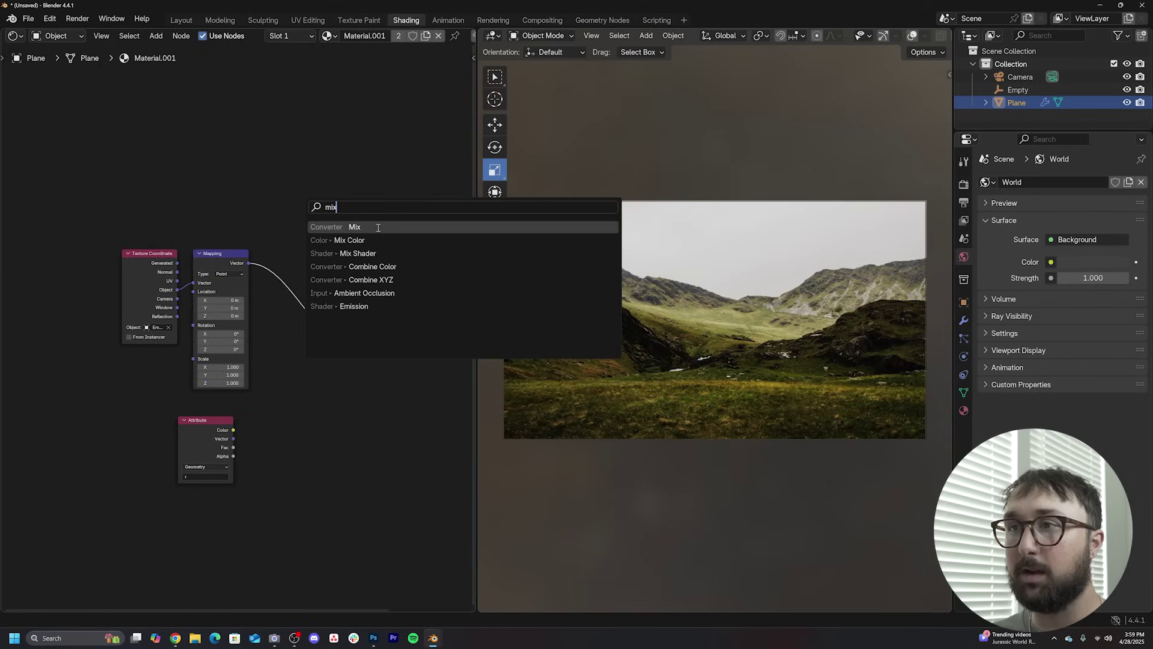
pyautogui.click(374, 239)
pyautogui.click(286, 268)
# - Connect the Attribute node's Fac to the Mix node's B input and tidy the Mapping and Attribute nodes
pyautogui.scroll(4, 237, 443)
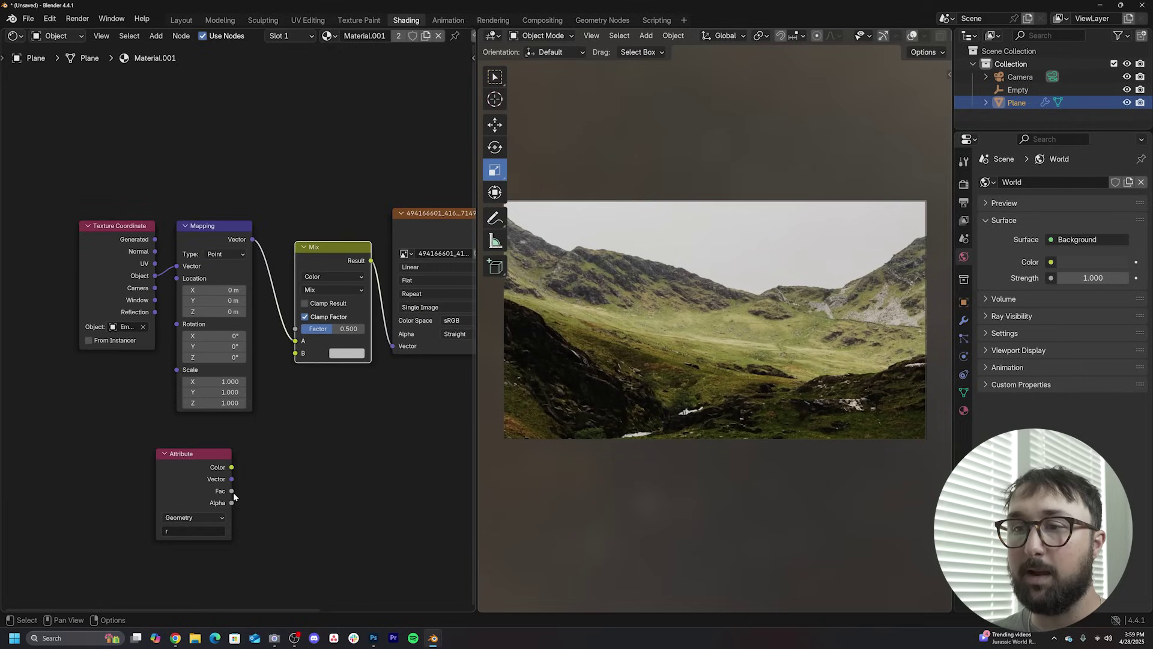
pyautogui.moveTo(232, 492); pyautogui.dragTo(241, 486)
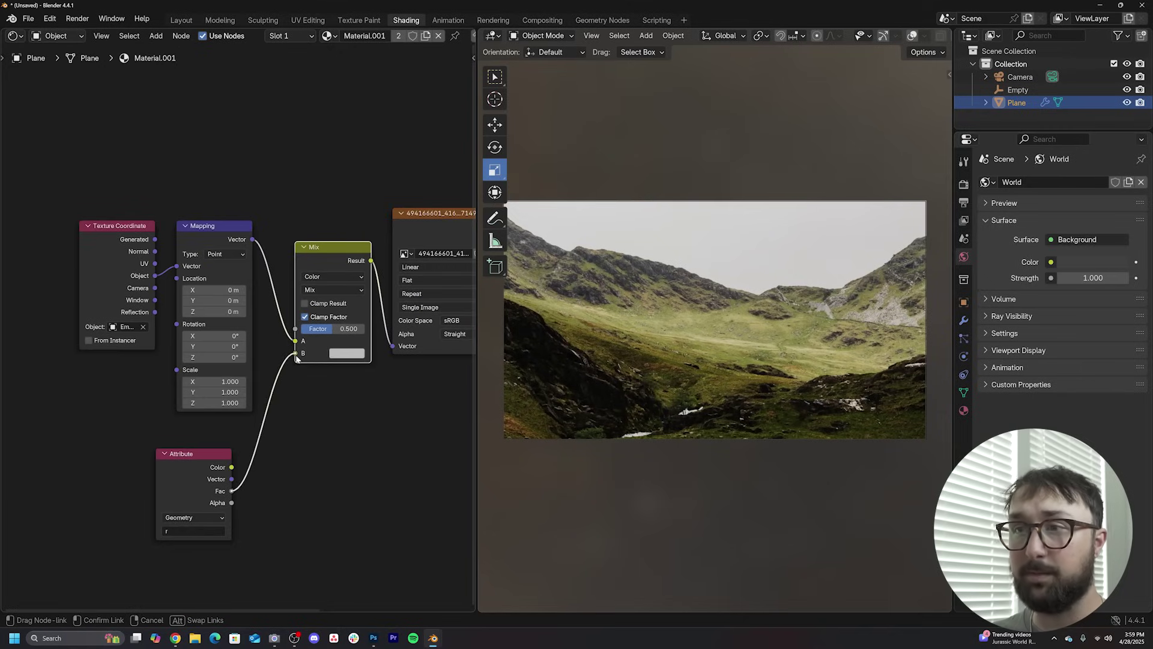
pyautogui.moveTo(297, 359); pyautogui.dragTo(296, 353)
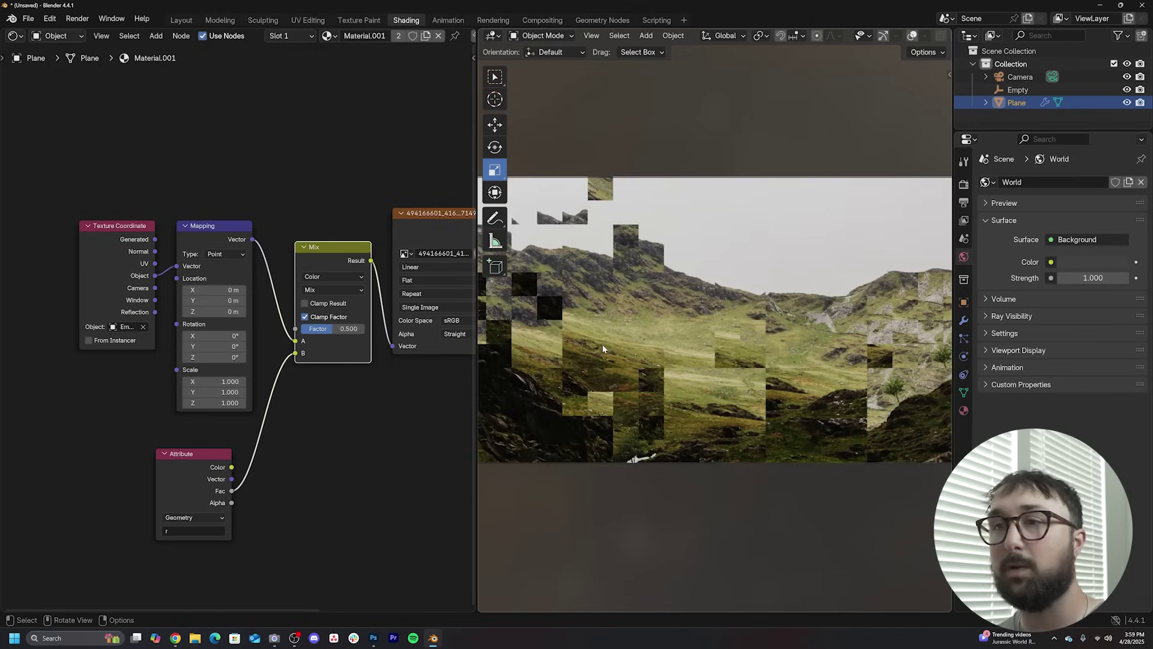
pyautogui.moveTo(207, 233); pyautogui.dragTo(220, 211)
pyautogui.moveTo(175, 457); pyautogui.dragTo(199, 416)
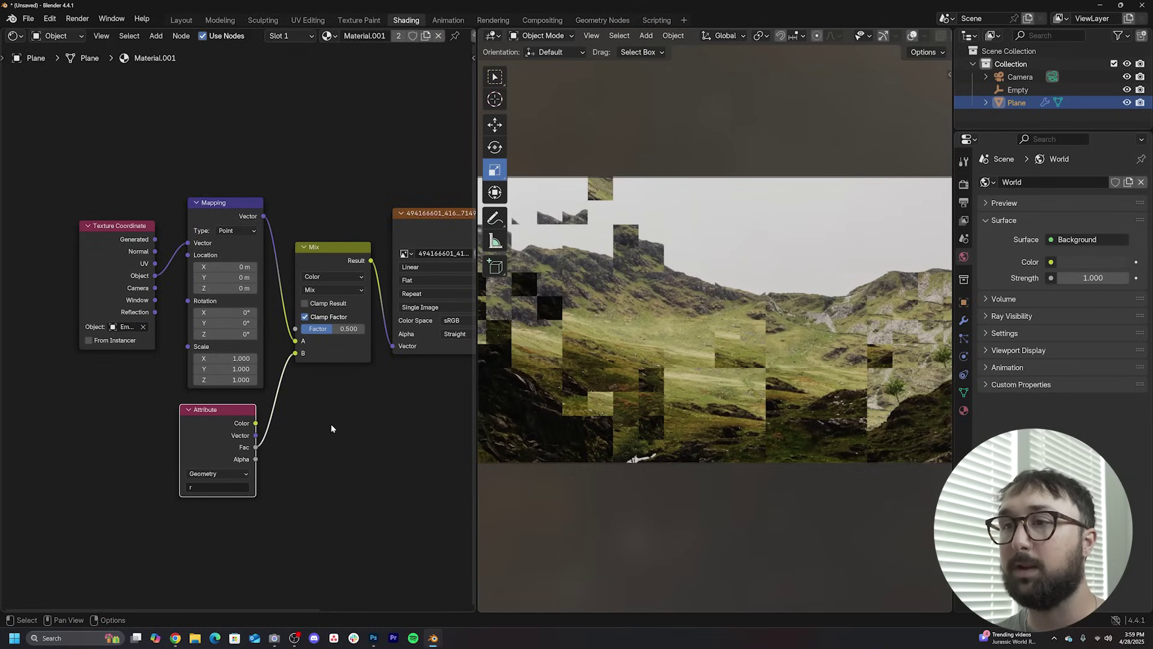
# - Switch to the Geometry Nodes workspace, close up the spreadsheet to widen the viewport, and space out the Color Ramp and Noise Texture nodes
pyautogui.click(603, 21)
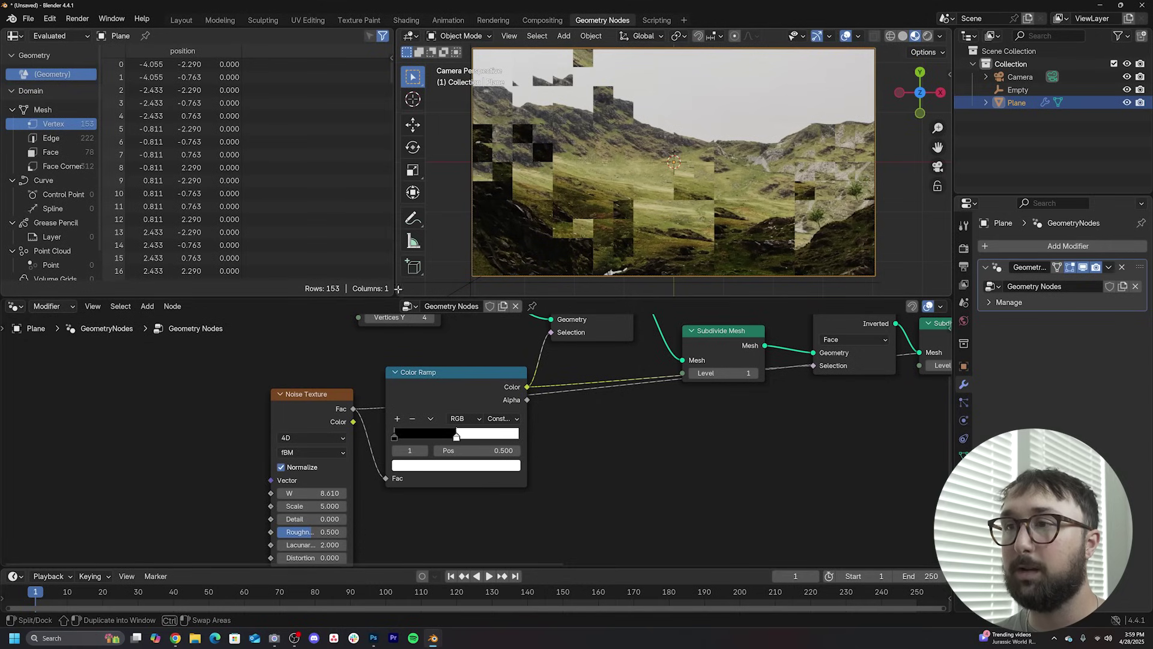
pyautogui.moveTo(398, 292); pyautogui.dragTo(354, 282)
pyautogui.scroll(-3, 554, 394)
pyautogui.moveTo(596, 415); pyautogui.dragTo(533, 406, button='middle')
pyautogui.moveTo(388, 408); pyautogui.dragTo(387, 376)
pyautogui.moveTo(315, 412); pyautogui.dragTo(324, 469)
pyautogui.moveTo(647, 408); pyautogui.dragTo(554, 416, button='middle')
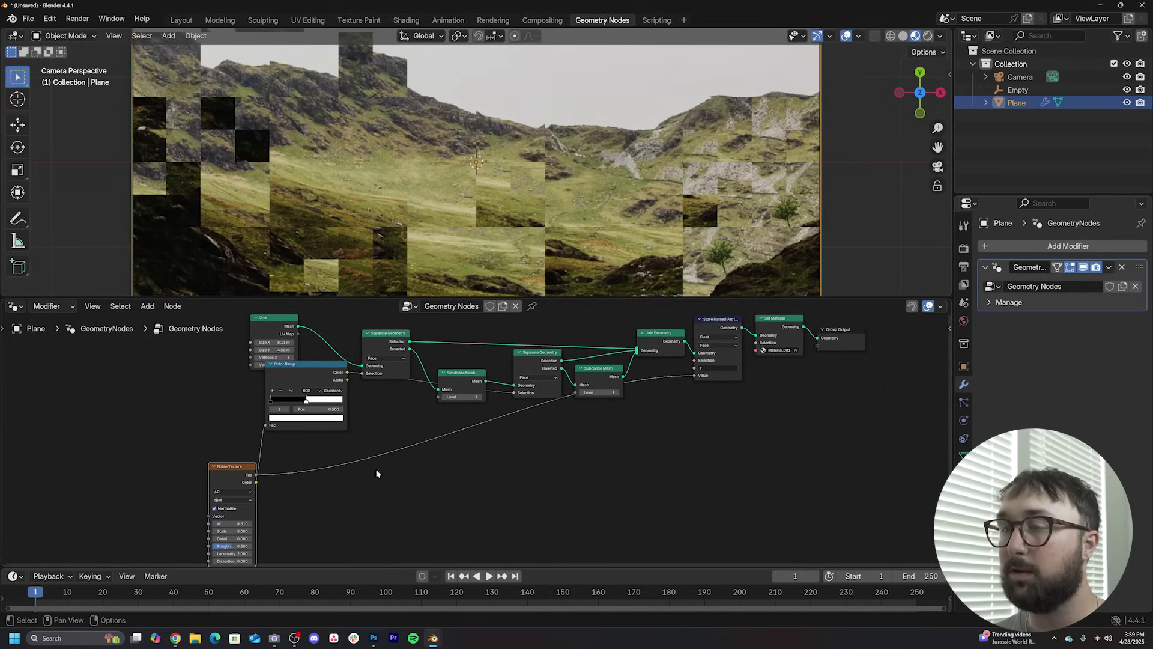
# - Lower the Store Named Attribute node and insert a Color Ramp between the Noise Texture's Fac and its Value input
pyautogui.scroll(2, 389, 473)
pyautogui.moveTo(723, 394); pyautogui.dragTo(569, 402, button='middle')
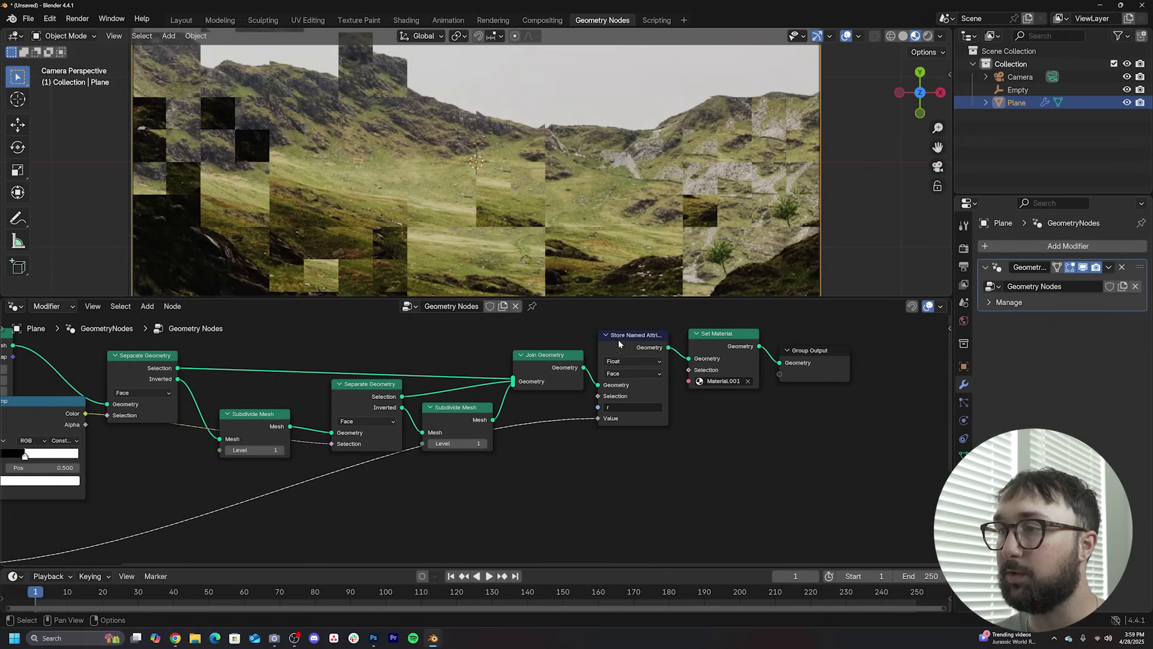
pyautogui.moveTo(619, 343); pyautogui.dragTo(622, 420)
pyautogui.moveTo(551, 449); pyautogui.dragTo(567, 391, button='middle')
pyautogui.hotkey('shift', 'a')
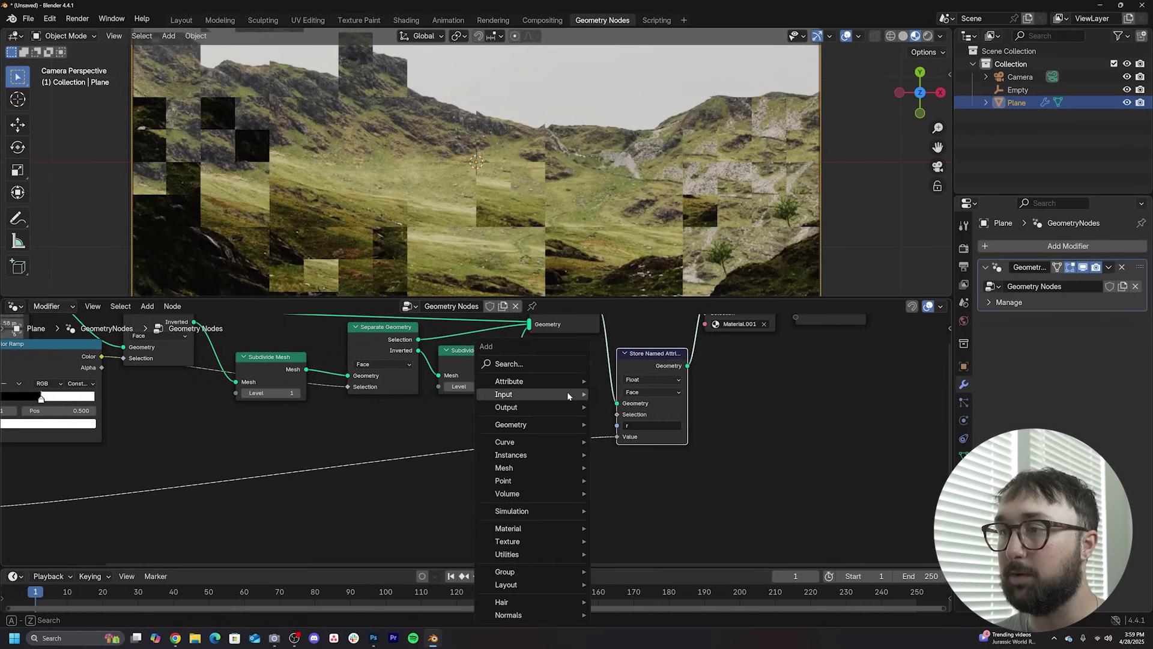
pyautogui.click(533, 363)
pyautogui.write('col')
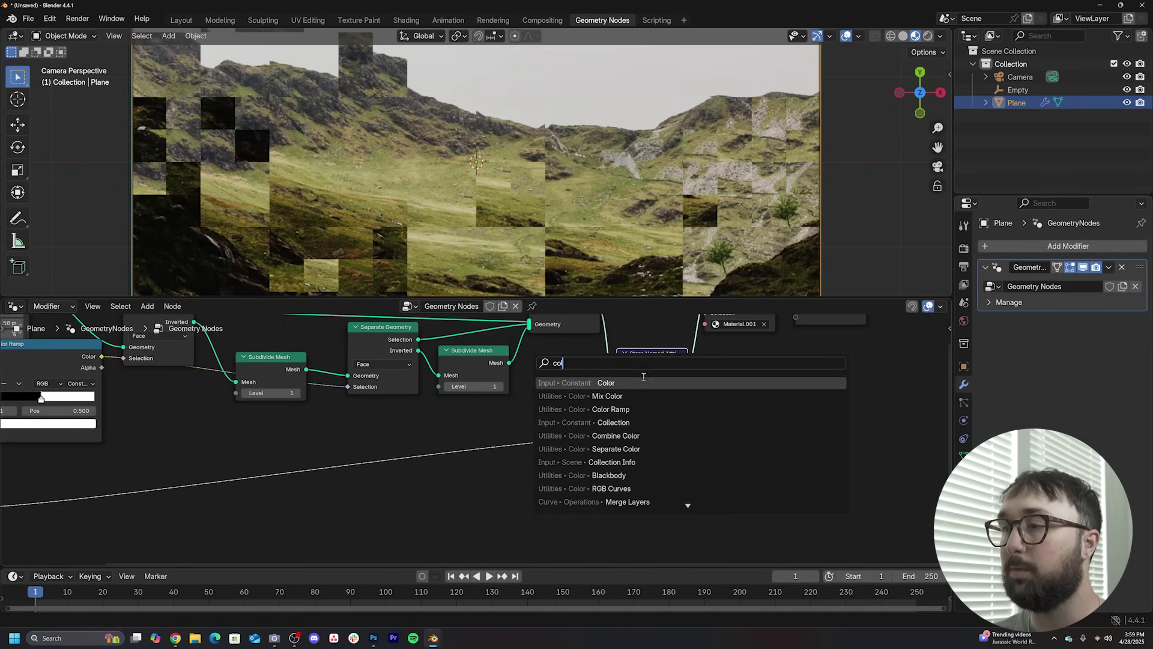
pyautogui.click(621, 408)
pyautogui.click(467, 434)
pyautogui.moveTo(527, 475); pyautogui.dragTo(535, 444, button='middle')
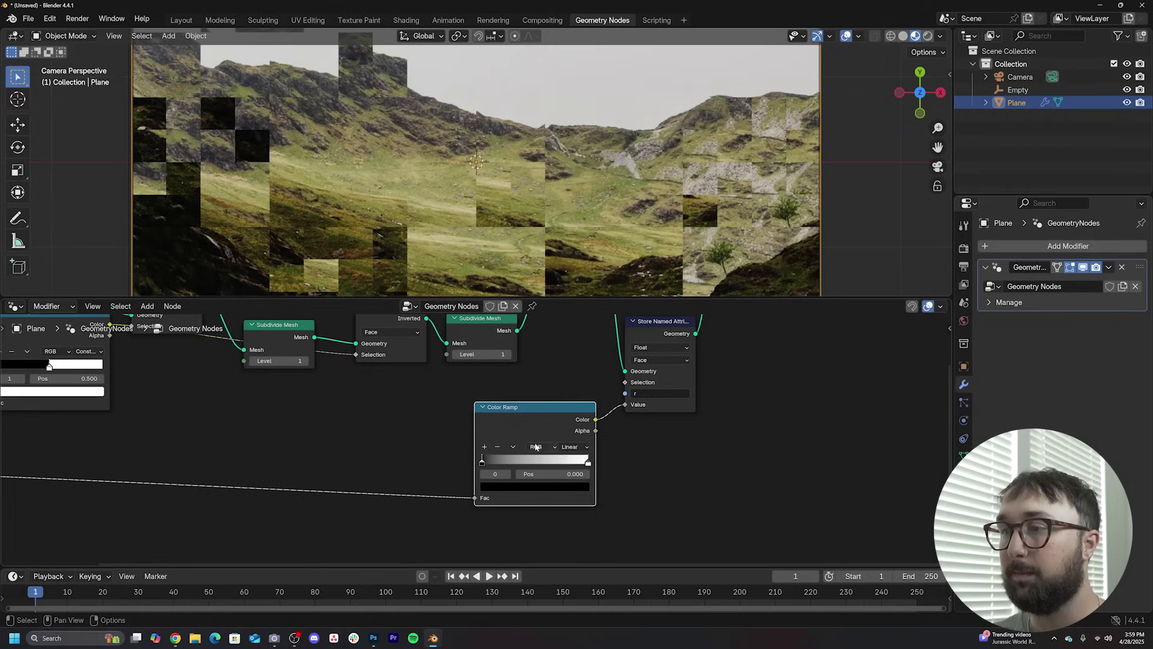
# - Set the new Color Ramp to Constant interpolation and move its white stop to about 0.613
pyautogui.click(573, 447)
pyautogui.click(585, 518)
pyautogui.moveTo(588, 461); pyautogui.dragTo(488, 460)
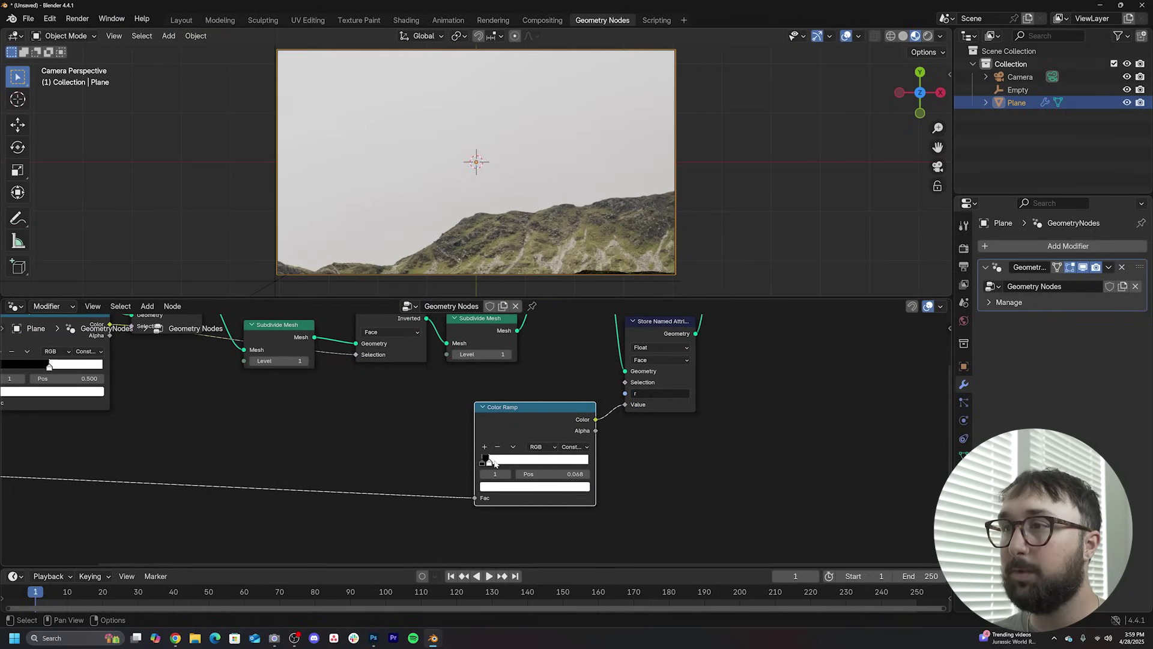
pyautogui.moveTo(507, 462); pyautogui.dragTo(550, 472)
# - Scale the Empty down by about 0.49 so the landscape fits the plane
pyautogui.moveTo(244, 477); pyautogui.dragTo(432, 402, button='middle')
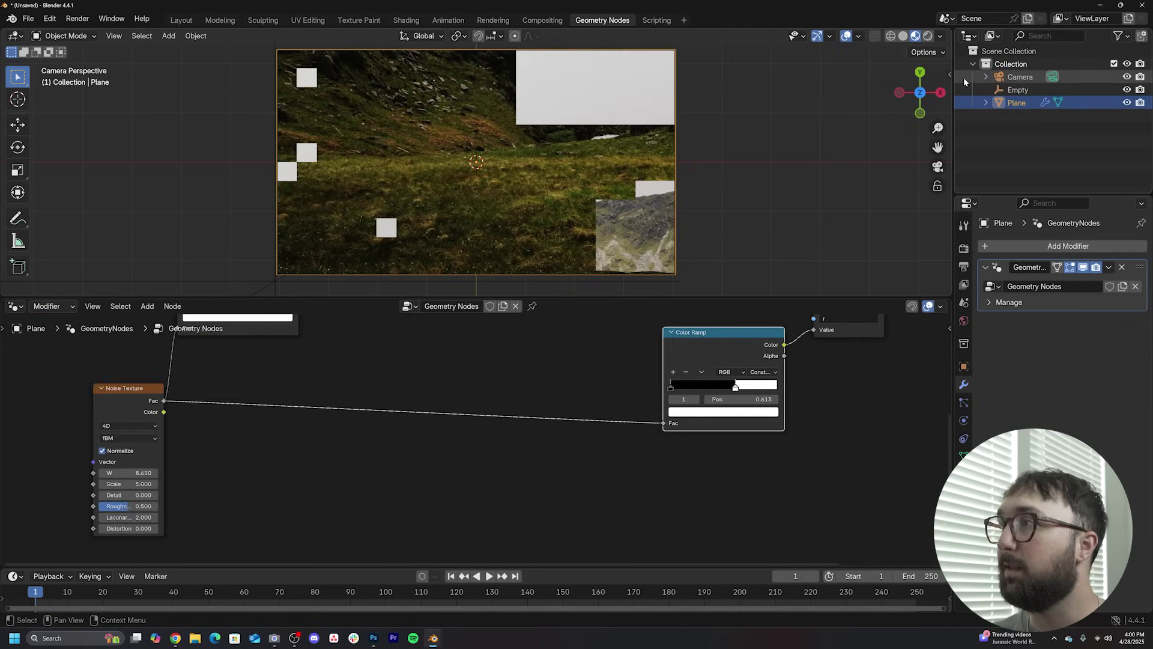
pyautogui.click(1019, 90)
pyautogui.press('s')
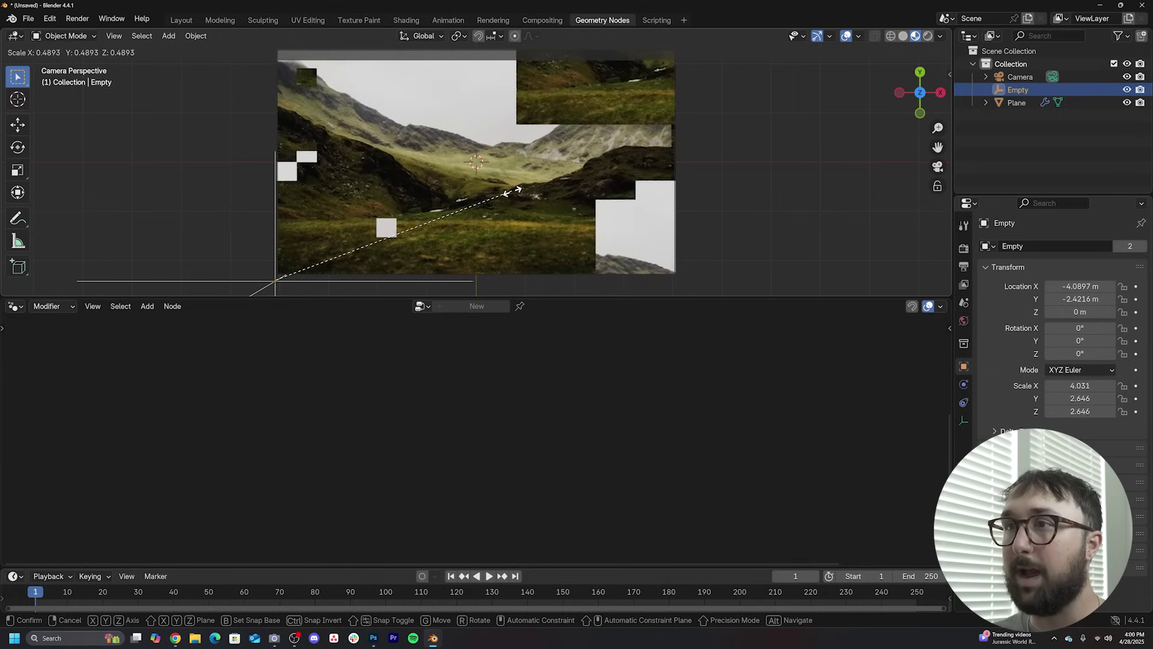
pyautogui.click(521, 196)
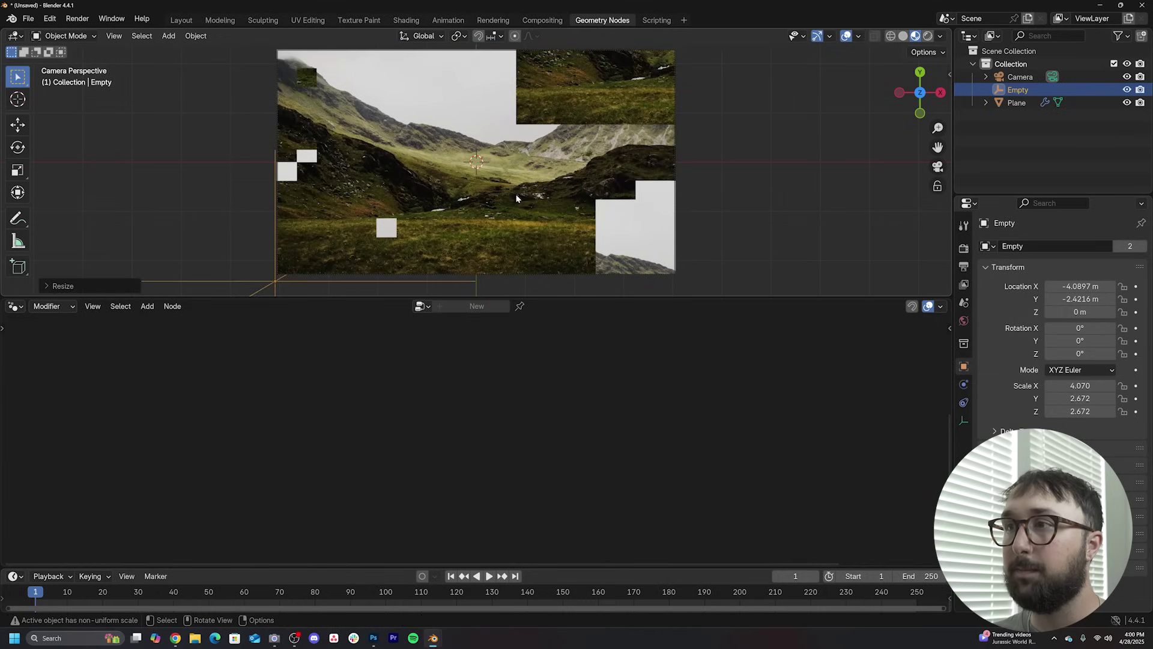
# - On the plane, set the Noise Texture's W to about 10.21 and the attribute Color Ramp's white stop to about 0.636
pyautogui.click(584, 185)
pyautogui.keyDown('shift'); pyautogui.moveTo(143, 473); pyautogui.dragTo(143, 472); pyautogui.keyUp('shift')
pyautogui.moveTo(759, 390); pyautogui.dragTo(753, 389)
pyautogui.moveTo(127, 474); pyautogui.dragTo(147, 474)
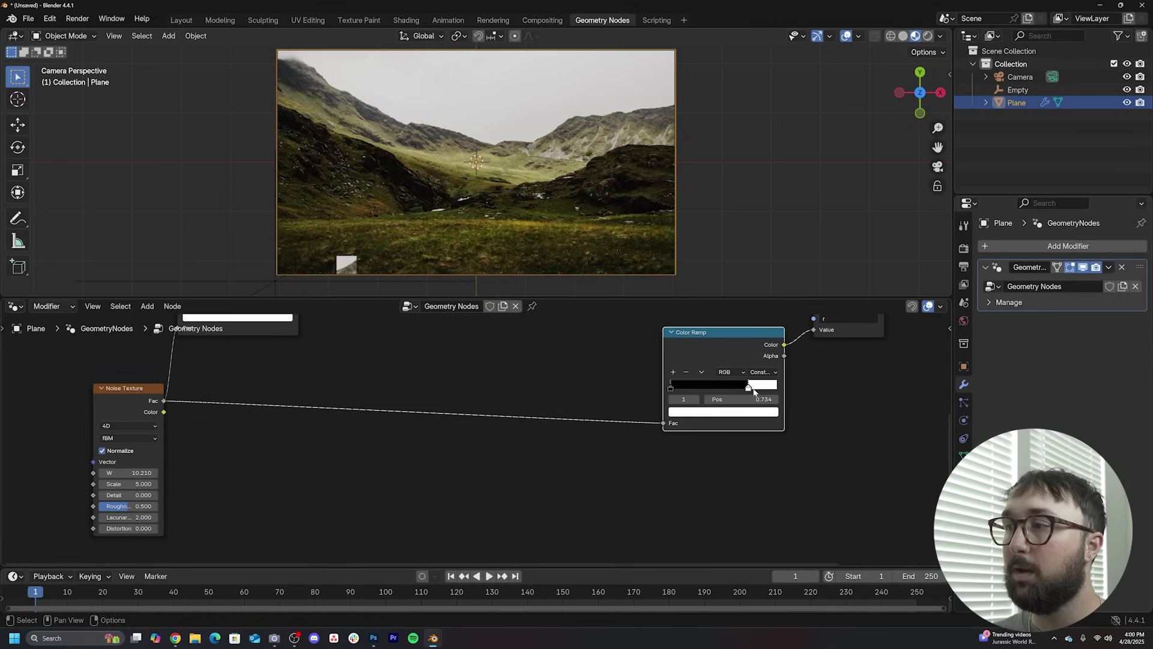
pyautogui.moveTo(754, 391); pyautogui.dragTo(745, 391)
# - Add a Wave Texture node below the link between the Noise Texture and the attribute Color Ramp
pyautogui.hotkey('shift', 'a')
pyautogui.click(378, 368)
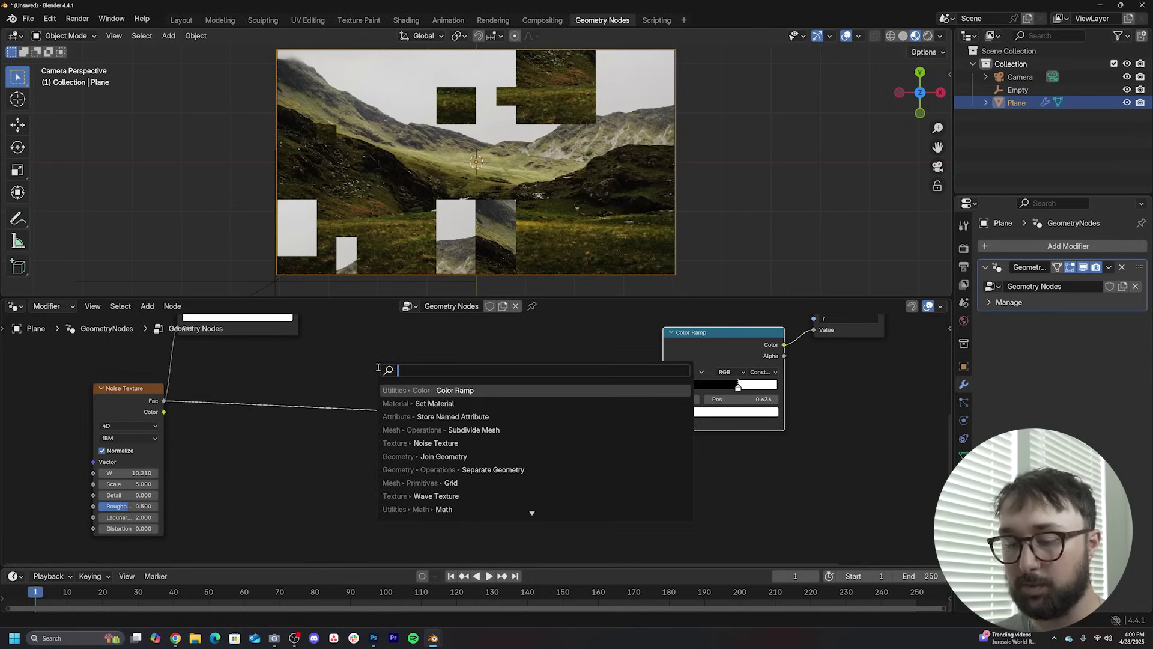
pyautogui.write('wave')
pyautogui.click(478, 390)
pyautogui.click(281, 475)
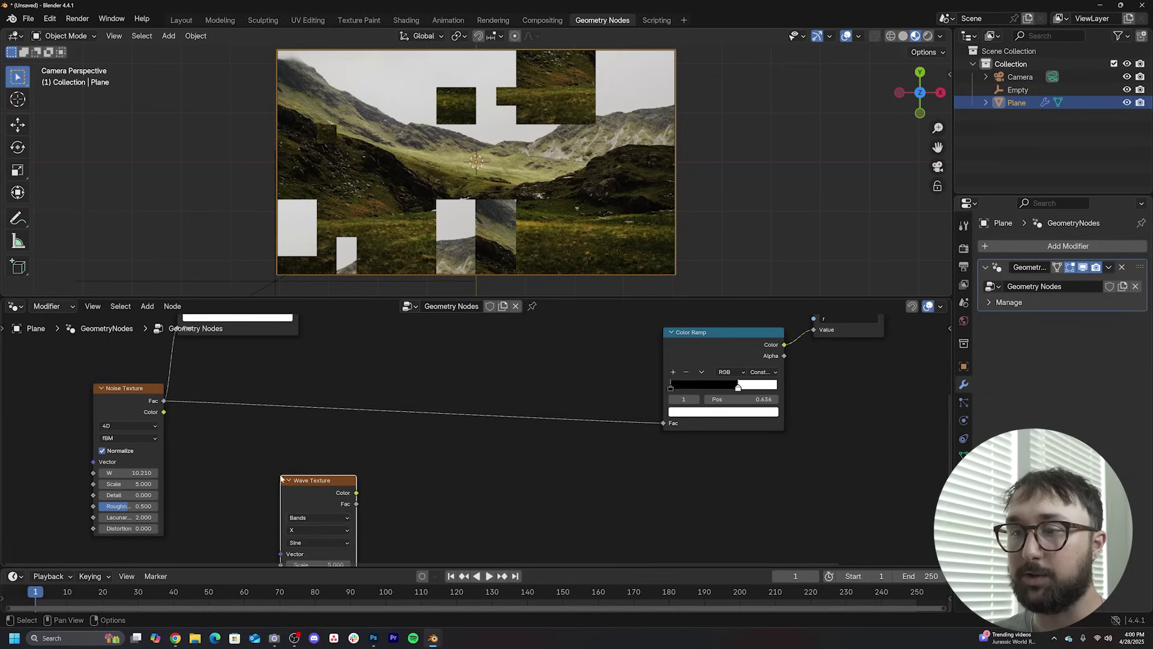
# - Set the Wave Texture's Scale to 0.5 and insert it into the link between the Noise Texture and the attribute Color Ramp
pyautogui.moveTo(351, 519); pyautogui.dragTo(358, 439, button='middle')
pyautogui.moveTo(334, 484); pyautogui.dragTo(334, 483)
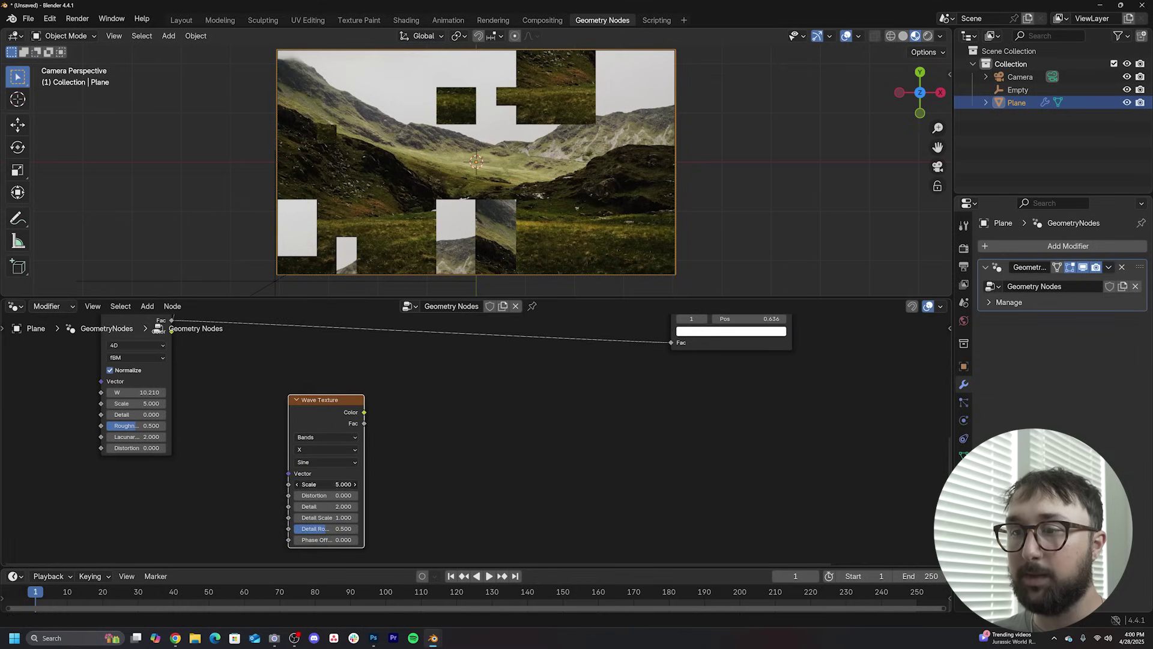
pyautogui.click(340, 480)
pyautogui.write('.5')
pyautogui.press('Return')
pyautogui.moveTo(328, 426); pyautogui.dragTo(336, 328)
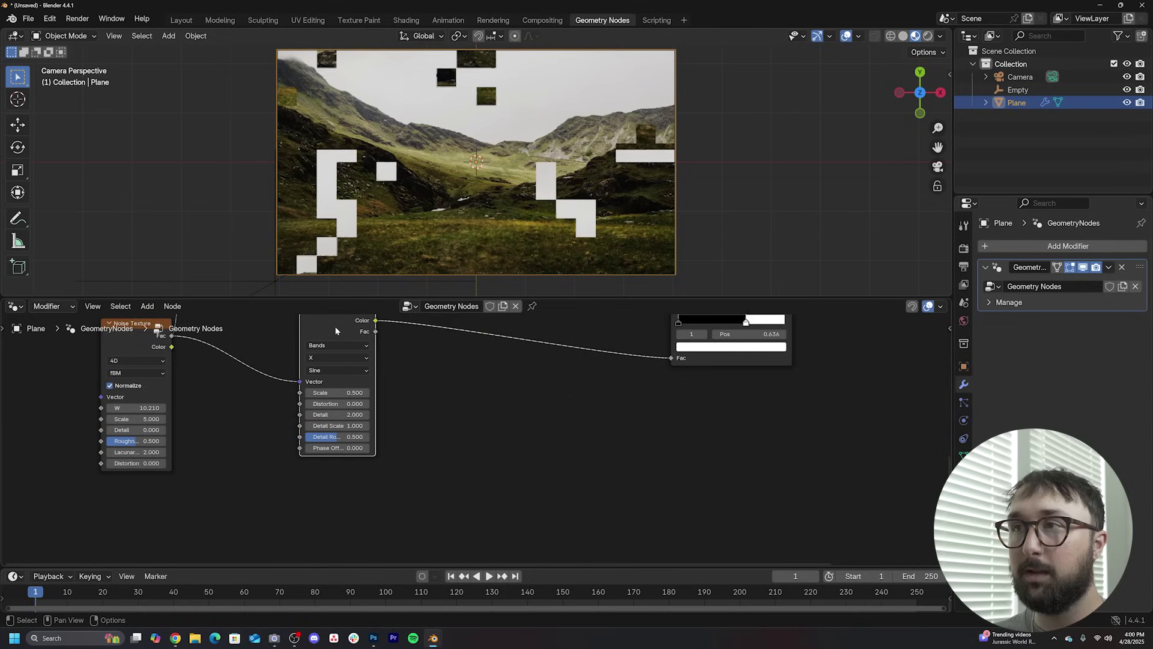
# - Move the attribute Color Ramp's white stop to about 0.898, and set the Noise Texture's Scale to 2 and W to about 12.26
pyautogui.moveTo(475, 369); pyautogui.dragTo(423, 422, button='middle')
pyautogui.moveTo(699, 372); pyautogui.dragTo(728, 376)
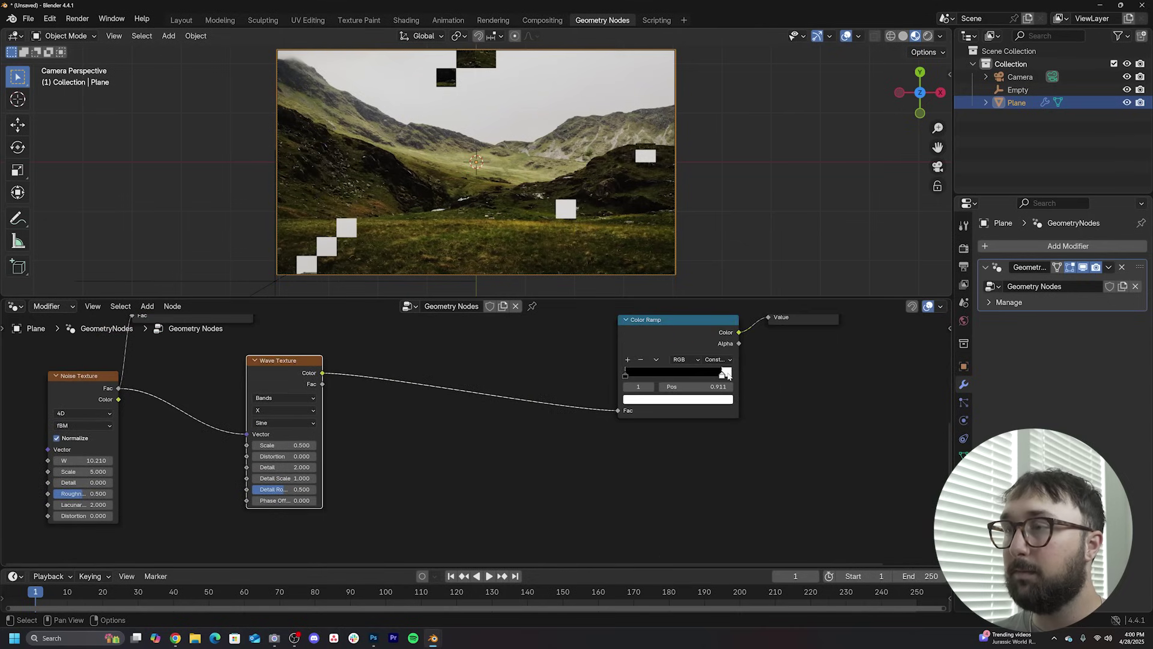
pyautogui.moveTo(84, 460); pyautogui.dragTo(99, 460)
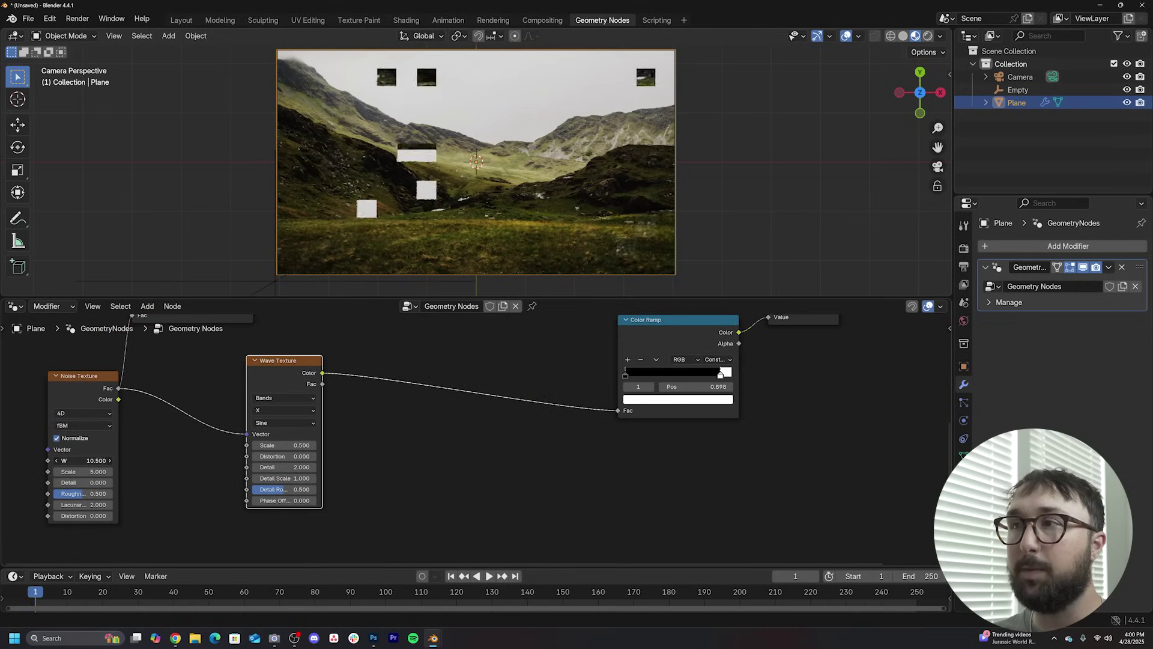
pyautogui.click(82, 472)
pyautogui.write('2')
pyautogui.press('Return')
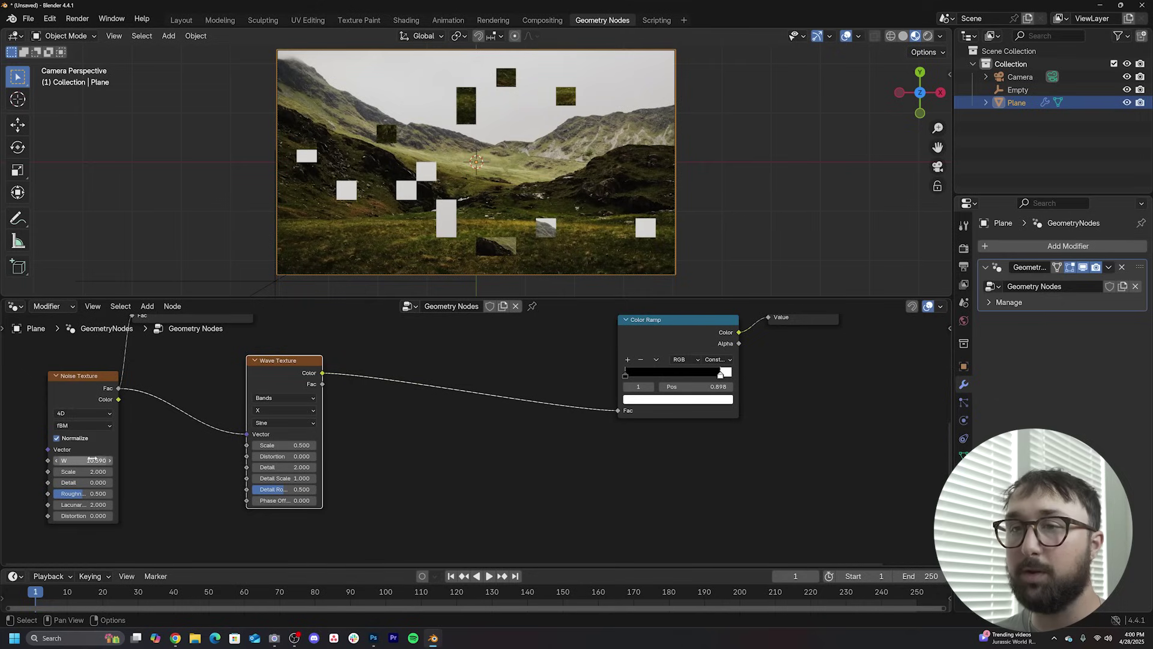
pyautogui.moveTo(82, 460); pyautogui.dragTo(129, 460)
# - Flip the attribute Color Ramp, move its black stop to about 0.015, and set the Noise Texture's W to about 13.66
pyautogui.click(656, 359)
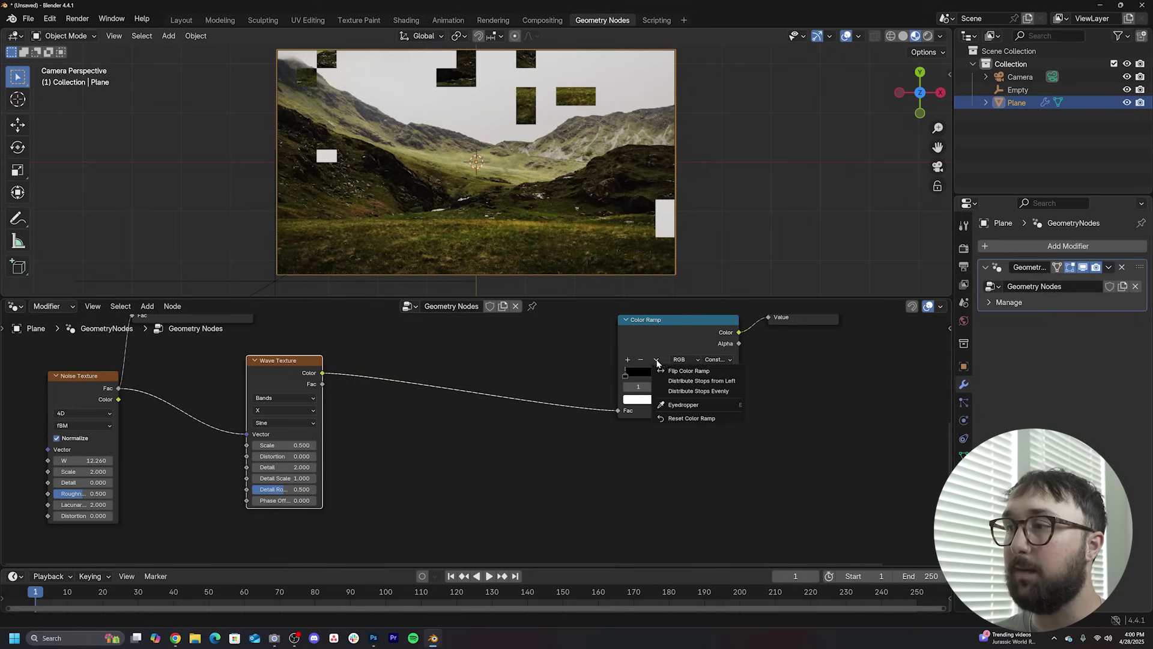
pyautogui.click(663, 368)
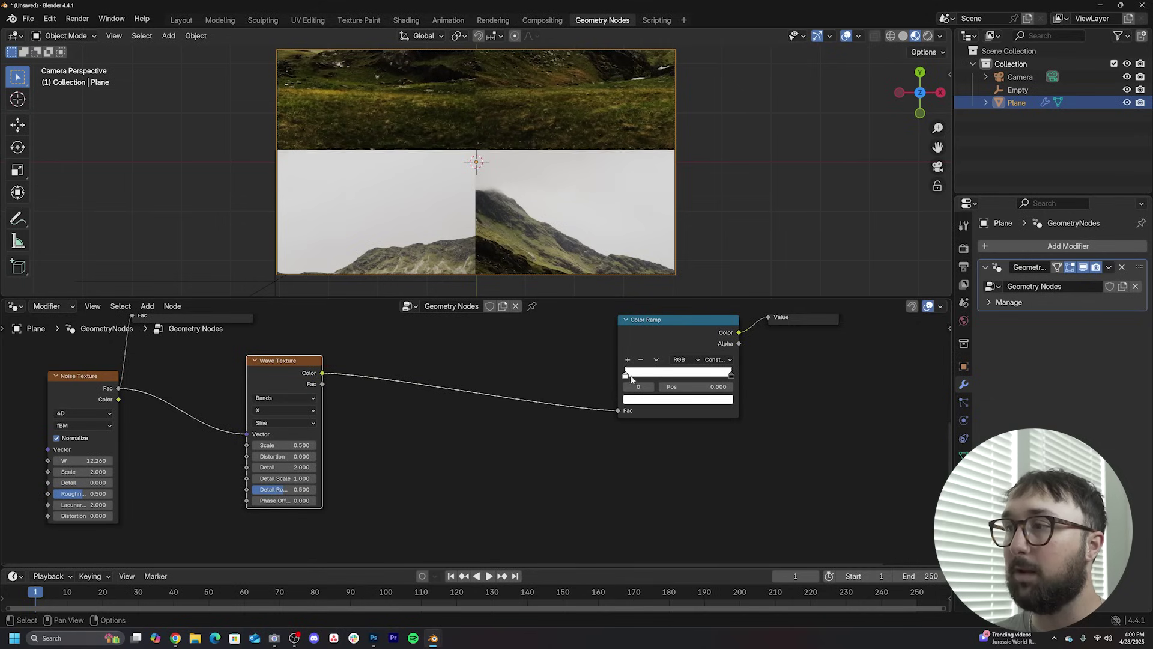
pyautogui.moveTo(729, 376); pyautogui.dragTo(619, 384)
pyautogui.keyDown('shift'); pyautogui.moveTo(90, 460); pyautogui.dragTo(192, 461); pyautogui.keyUp('shift')
pyautogui.moveTo(626, 376); pyautogui.dragTo(628, 378)
pyautogui.keyDown('shift'); pyautogui.moveTo(90, 460); pyautogui.dragTo(207, 461); pyautogui.keyUp('shift')
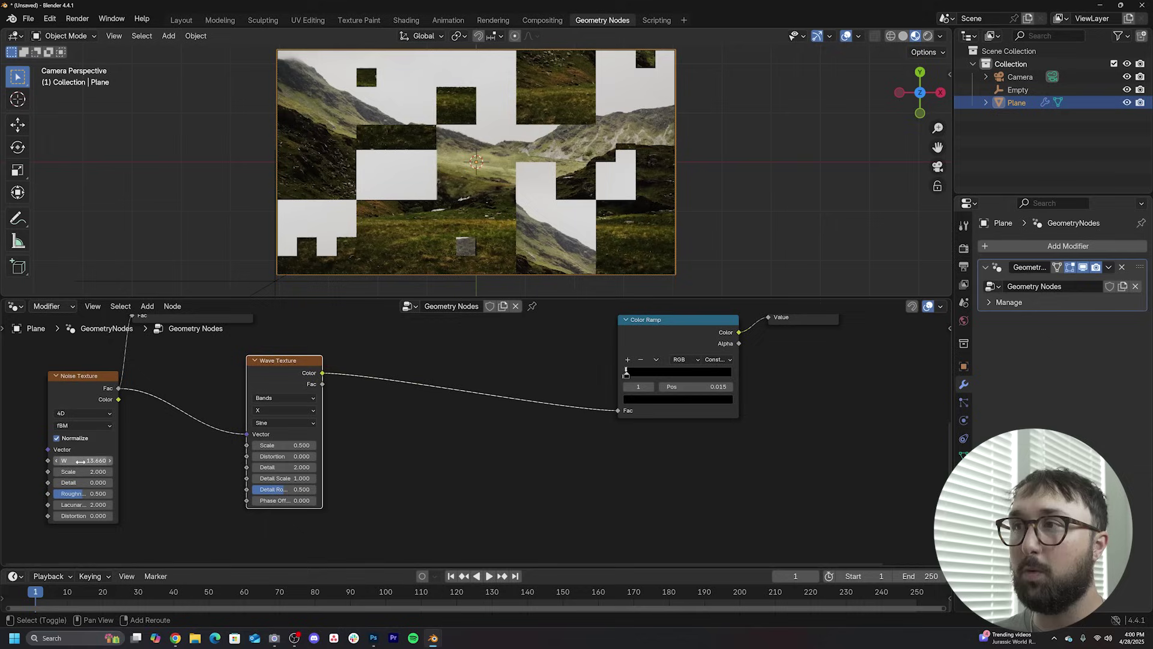
# - Lower the attribute Color Ramp's black stop to about 0.003 and set the Noise Texture's W to about 15.29
pyautogui.moveTo(706, 387)
pyautogui.mouseDown()
pyautogui.moveTo(742, 417)
pyautogui.moveTo(703, 389)
pyautogui.mouseUp()
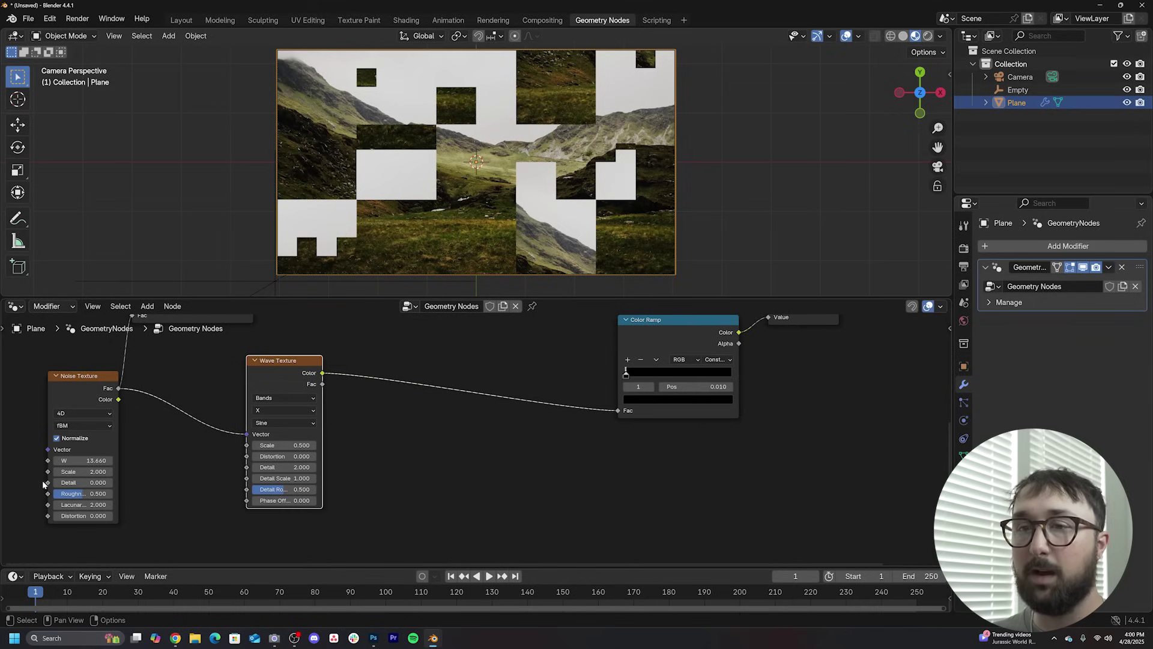
pyautogui.moveTo(84, 460); pyautogui.dragTo(117, 460)
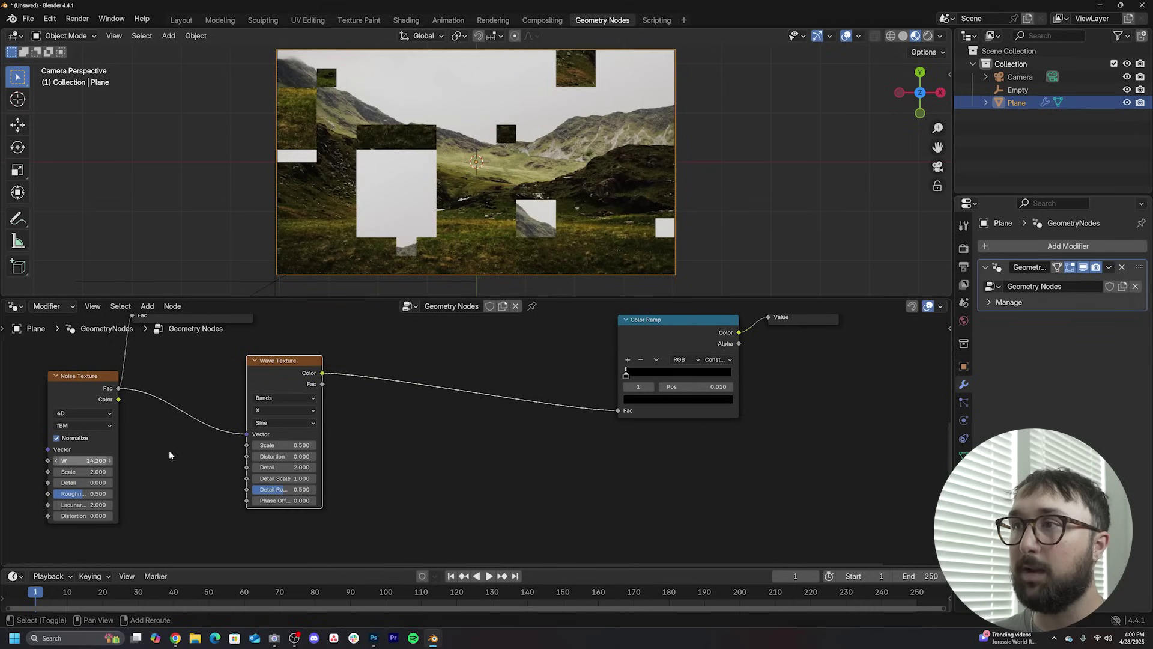
pyautogui.scroll(6, 759, 419)
pyautogui.moveTo(828, 364); pyautogui.dragTo(618, 489, button='middle')
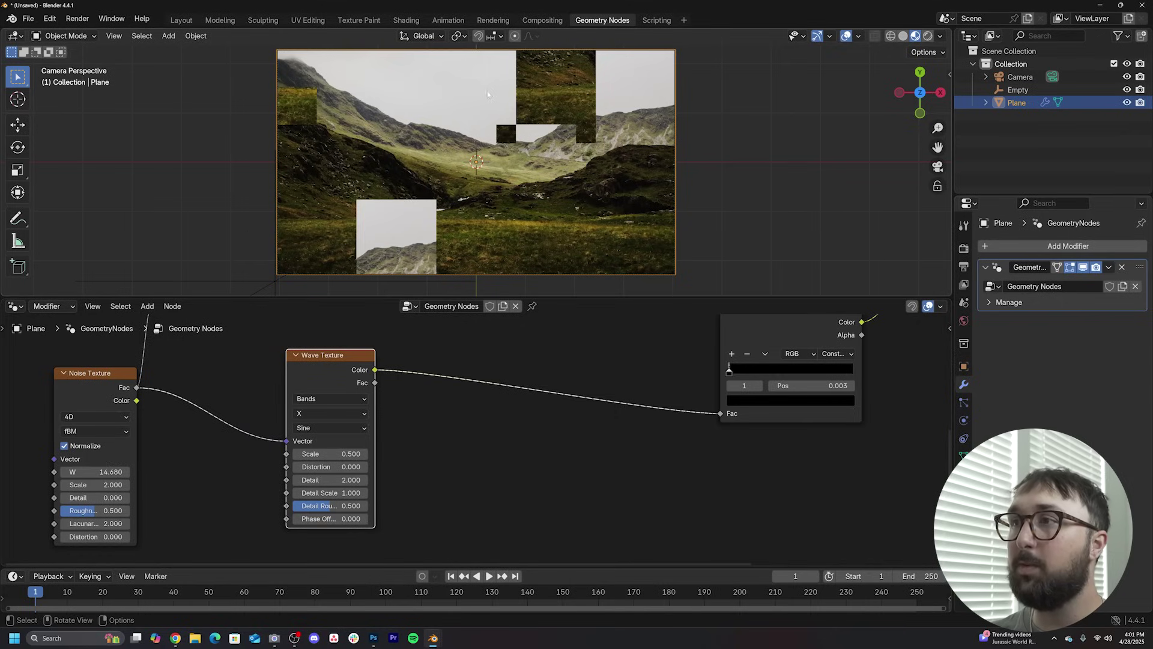
pyautogui.moveTo(84, 472)
pyautogui.mouseDown()
pyautogui.moveTo(120, 472)
pyautogui.moveTo(88, 472)
pyautogui.mouseUp()
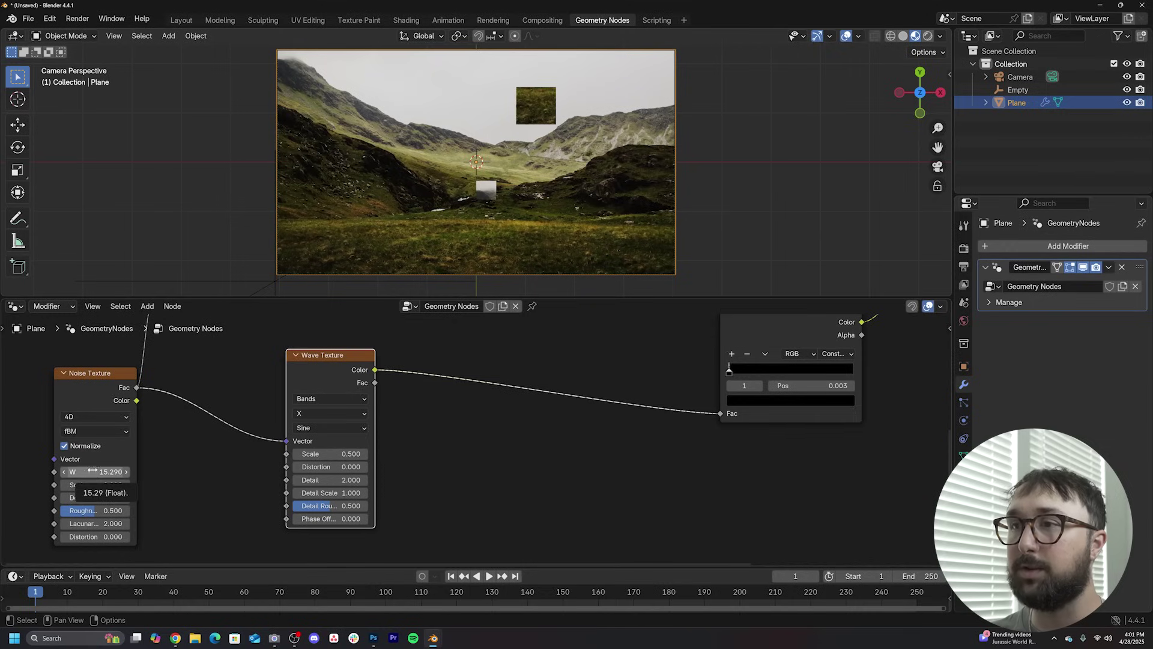
# - Switch the viewport to wireframe shading to inspect the plane's subdivided cells
pyautogui.scroll(-8, 609, 379)
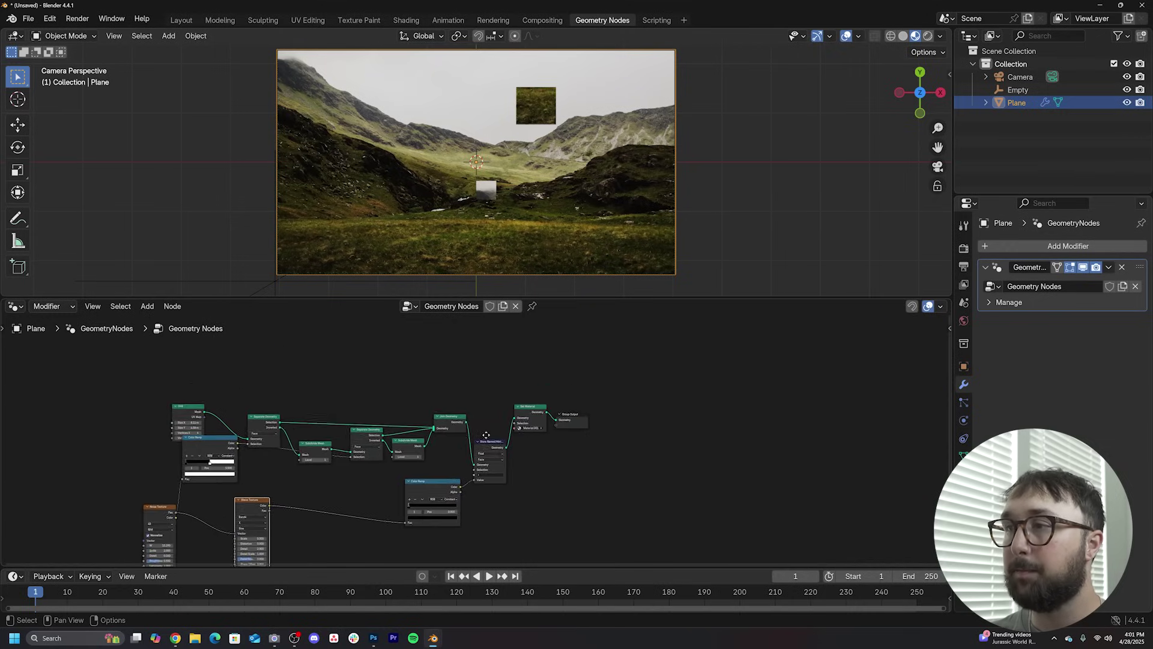
pyautogui.scroll(-1, 486, 435)
pyautogui.click(891, 37)
pyautogui.scroll(2, 547, 434)
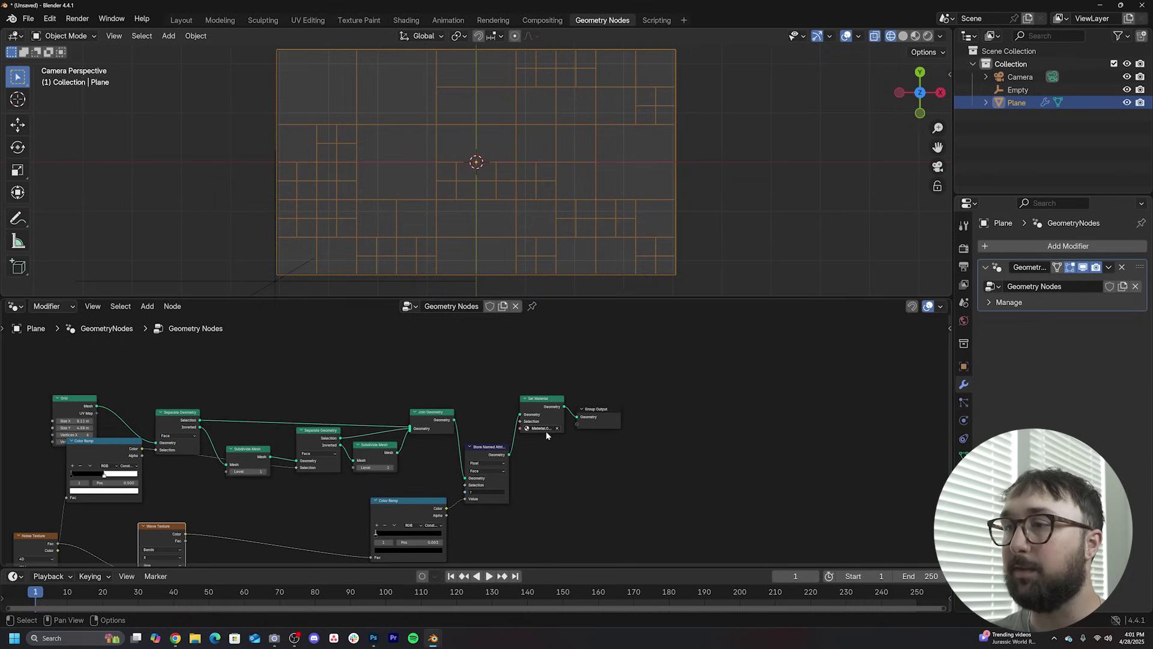
# - Move the Group Output away from Set Material, lower Set Material, and cut the link between the two nodes
pyautogui.moveTo(593, 412); pyautogui.dragTo(679, 398)
pyautogui.moveTo(542, 410)
pyautogui.mouseDown()
pyautogui.moveTo(581, 406)
pyautogui.moveTo(552, 429)
pyautogui.mouseUp()
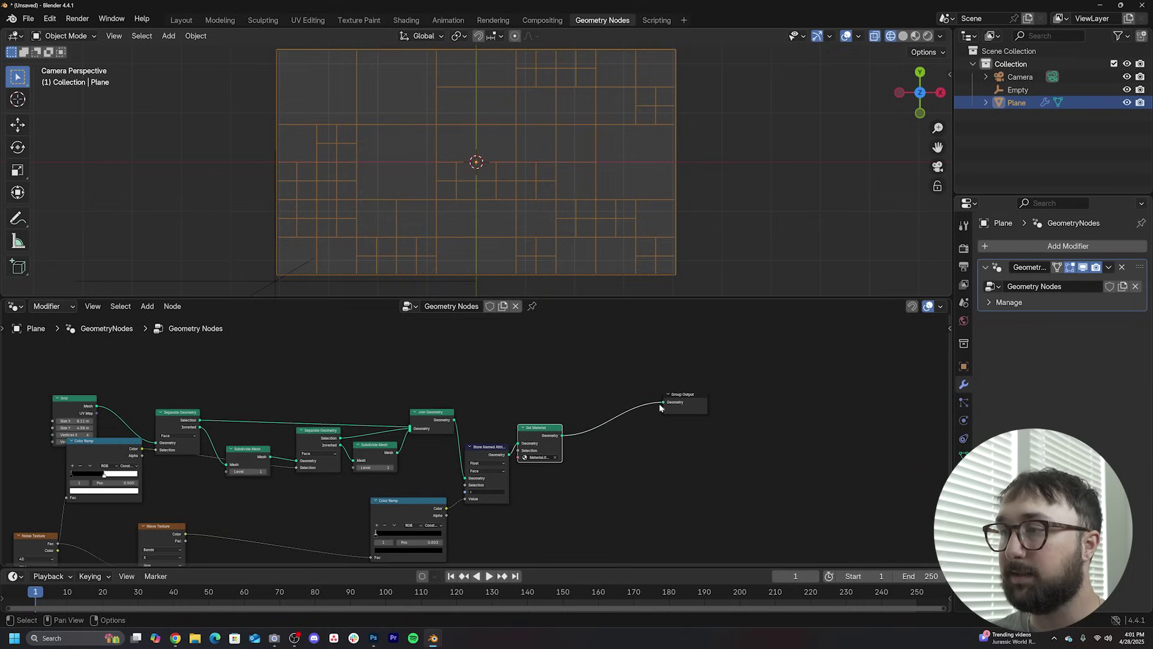
pyautogui.scroll(4, 580, 429)
pyautogui.keyDown('ctrl'); pyautogui.moveTo(642, 348); pyautogui.dragTo(655, 434, button='right'); pyautogui.keyUp('ctrl')
pyautogui.moveTo(528, 379); pyautogui.dragTo(520, 412, button='middle')
# - Add a Delete Geometry node in the empty space above the Join Geometry node
pyautogui.scroll(-2, 498, 410)
pyautogui.hotkey('shift', 'a')
pyautogui.moveTo(473, 383)
pyautogui.write('del')
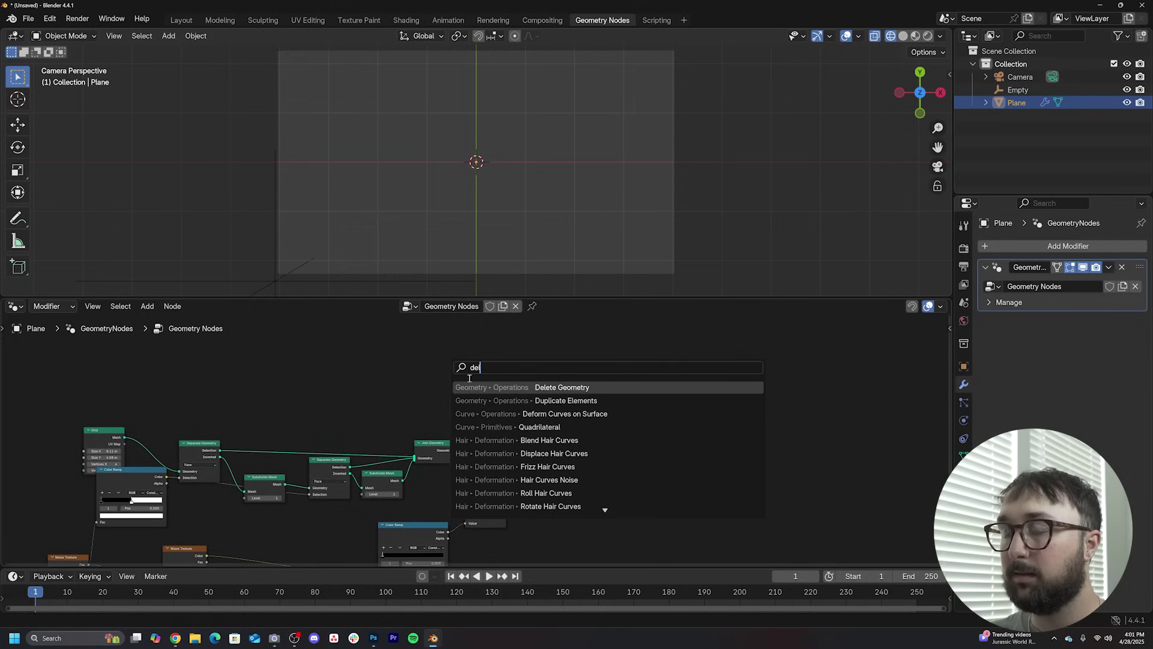
pyautogui.click(532, 388)
pyautogui.click(423, 357)
# - Move the attribute Color Ramp down to the free space below the Subdivide Mesh nodes
pyautogui.scroll(4, 206, 451)
pyautogui.moveTo(156, 453); pyautogui.dragTo(337, 343, button='middle')
pyautogui.moveTo(592, 445); pyautogui.dragTo(545, 477)
pyautogui.moveTo(707, 424); pyautogui.dragTo(619, 413, button='middle')
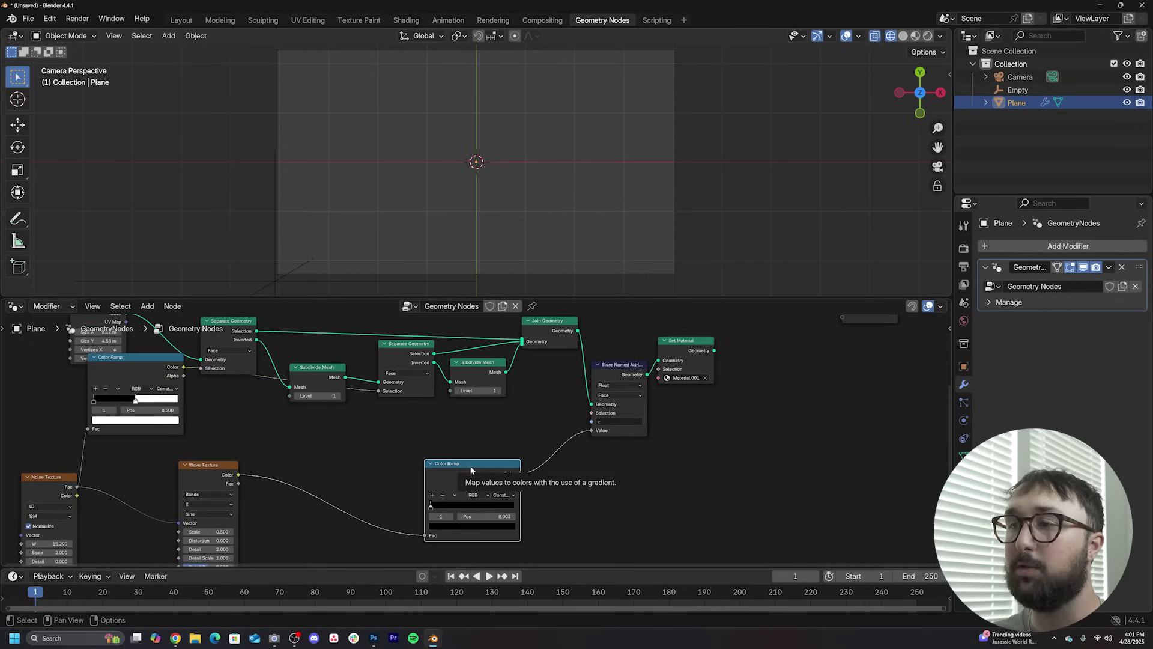
pyautogui.moveTo(551, 389); pyautogui.dragTo(510, 439, button='middle')
pyautogui.scroll(-1, 533, 420)
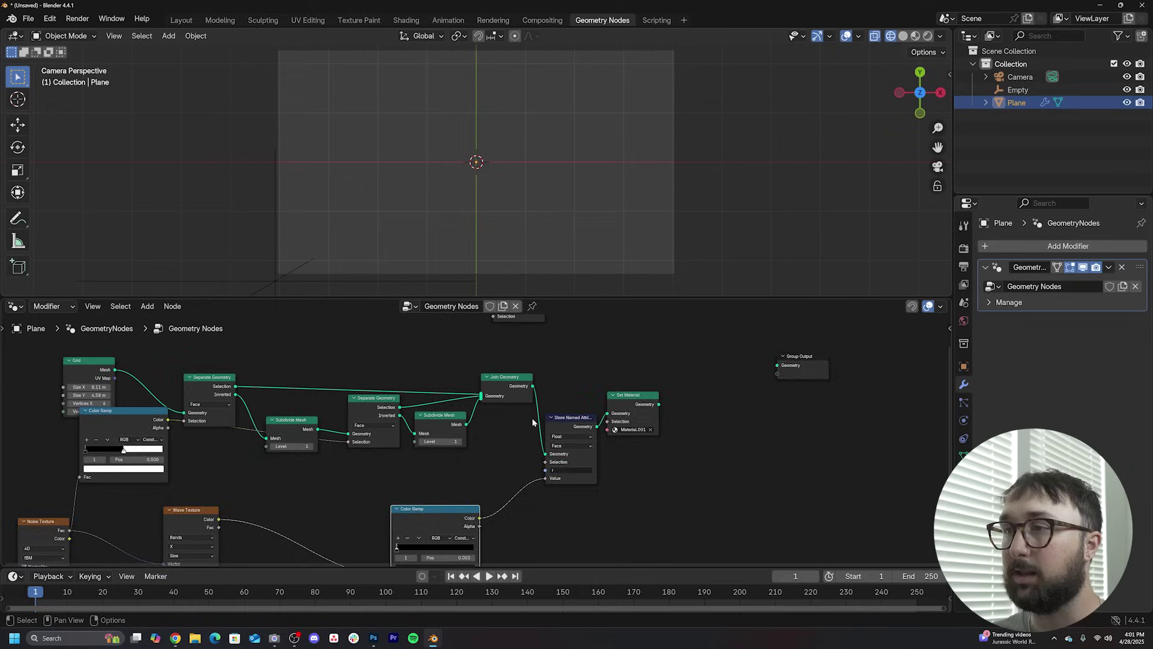
pyautogui.scroll(-1, 532, 422)
pyautogui.moveTo(442, 512); pyautogui.dragTo(489, 386)
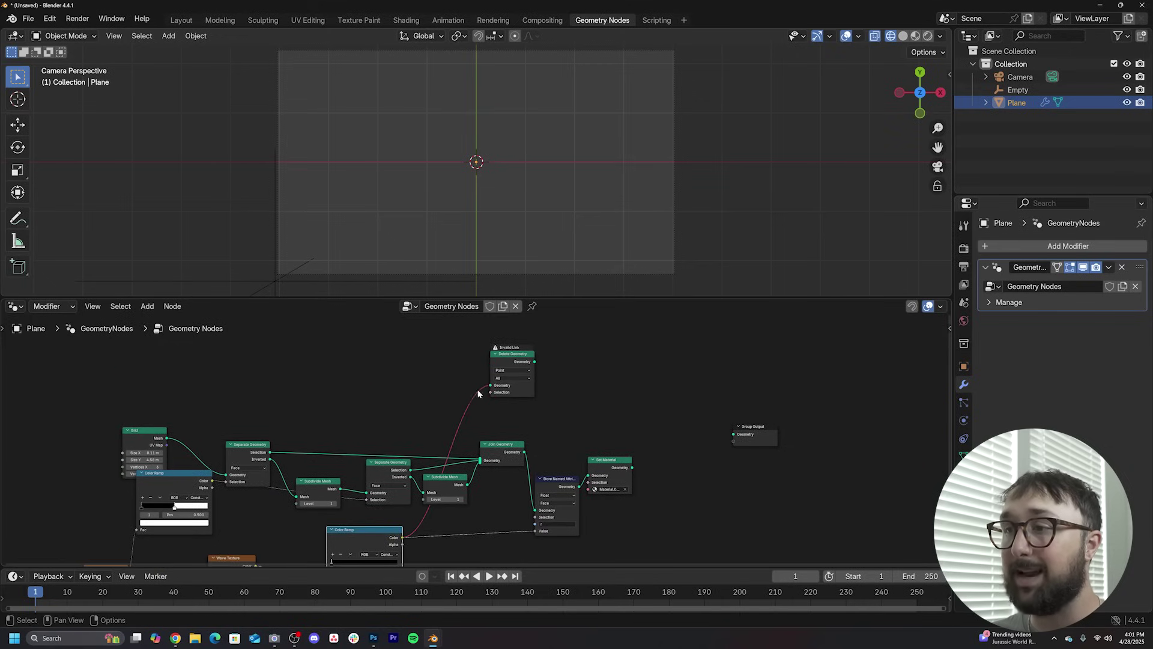
pyautogui.hotkey('ctrl', 'z')
# - Move the Set Material and Store Named Attribute nodes farther from Join Geometry to make room in the chain
pyautogui.moveTo(435, 540); pyautogui.dragTo(451, 509, button='middle')
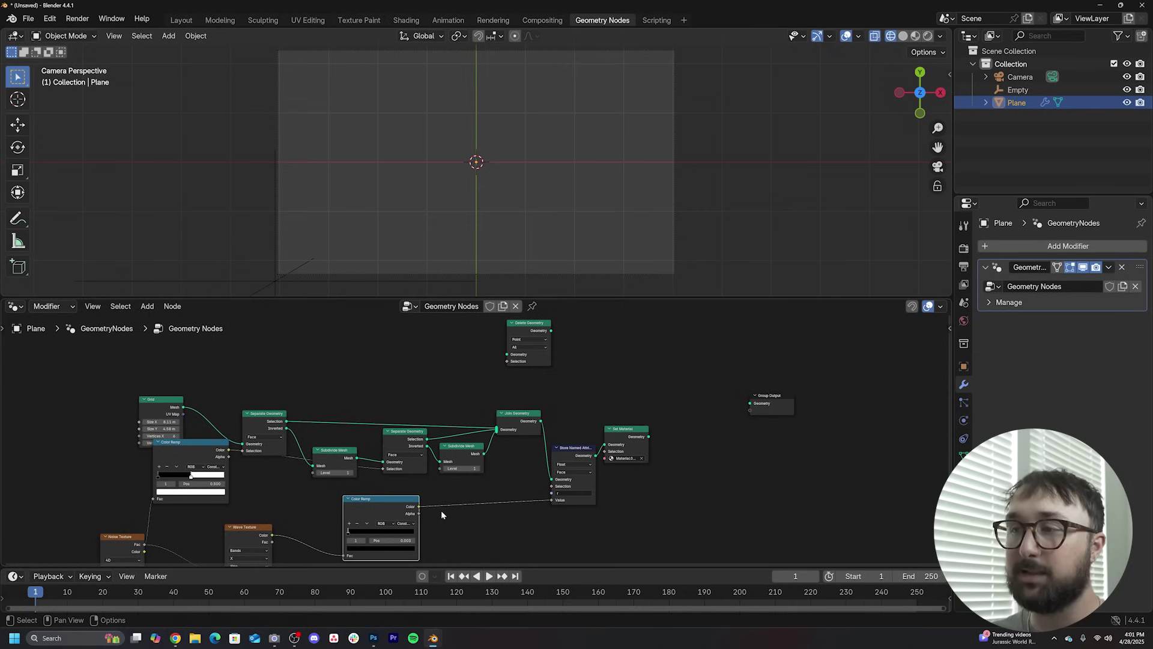
pyautogui.scroll(2, 475, 440)
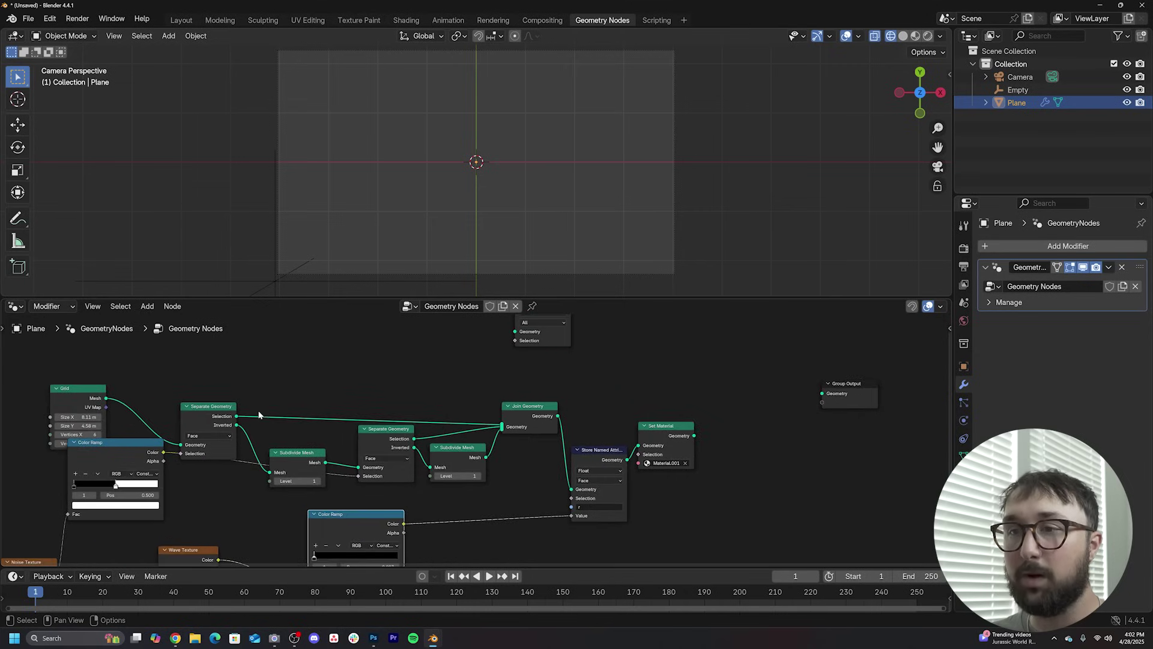
pyautogui.moveTo(538, 406); pyautogui.dragTo(532, 412)
pyautogui.moveTo(587, 422); pyautogui.dragTo(534, 427, button='middle')
pyautogui.moveTo(605, 433); pyautogui.dragTo(638, 433)
pyautogui.moveTo(540, 456); pyautogui.dragTo(580, 444)
pyautogui.moveTo(318, 452); pyautogui.dragTo(481, 433, button='middle')
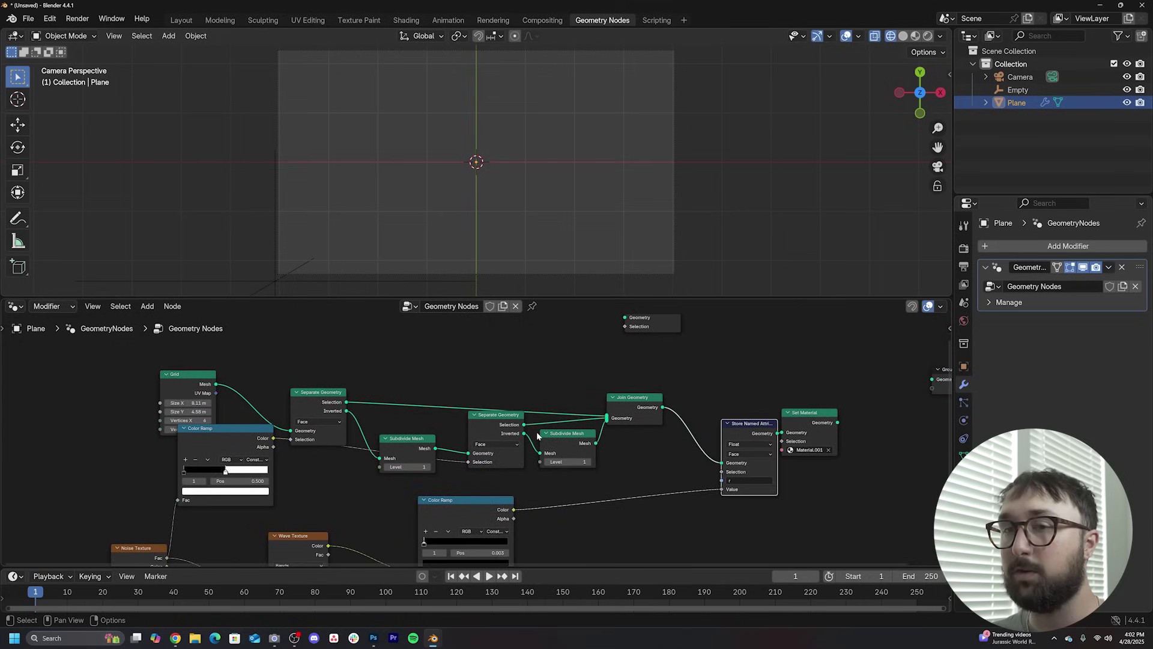
# - Feed Join Geometry into Delete Geometry, set its domain to Face, and link the attribute Color Ramp's Color to its Selection
pyautogui.moveTo(667, 405); pyautogui.dragTo(617, 453, button='middle')
pyautogui.moveTo(614, 451); pyautogui.dragTo(601, 363)
pyautogui.click(604, 342)
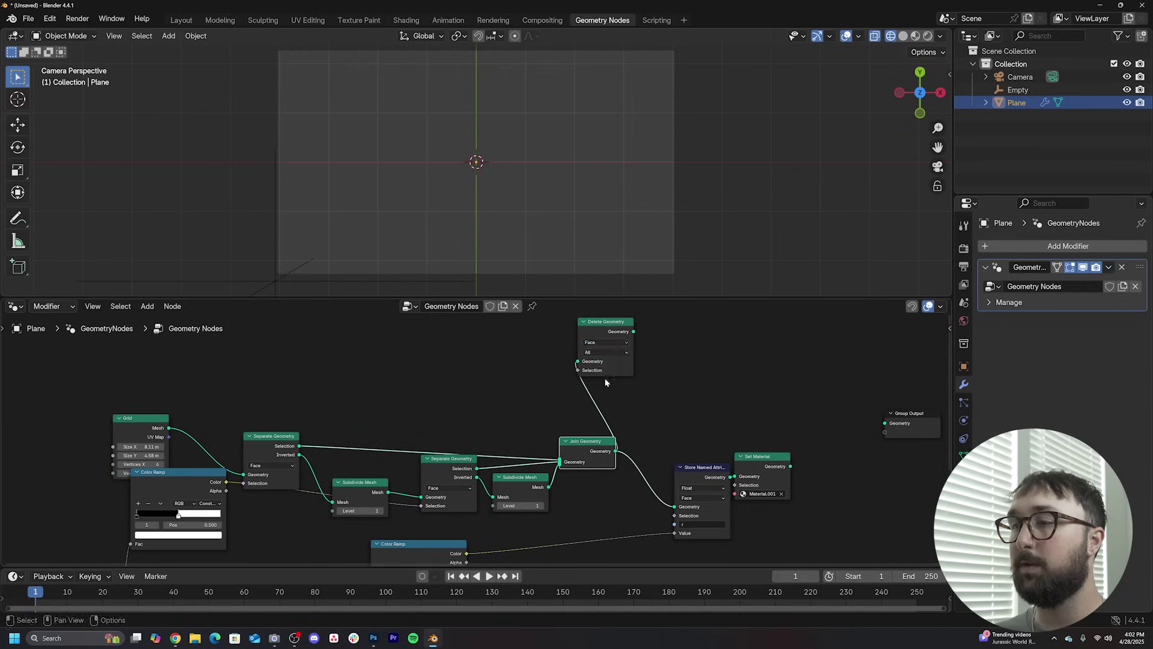
pyautogui.moveTo(622, 429); pyautogui.dragTo(644, 385, button='middle')
pyautogui.moveTo(487, 510); pyautogui.dragTo(594, 360)
# - Add a second Join Geometry node in front of the Group Output
pyautogui.moveTo(582, 385); pyautogui.dragTo(423, 468, button='middle')
pyautogui.hotkey('shift', 'a')
pyautogui.click(578, 364)
pyautogui.write('join')
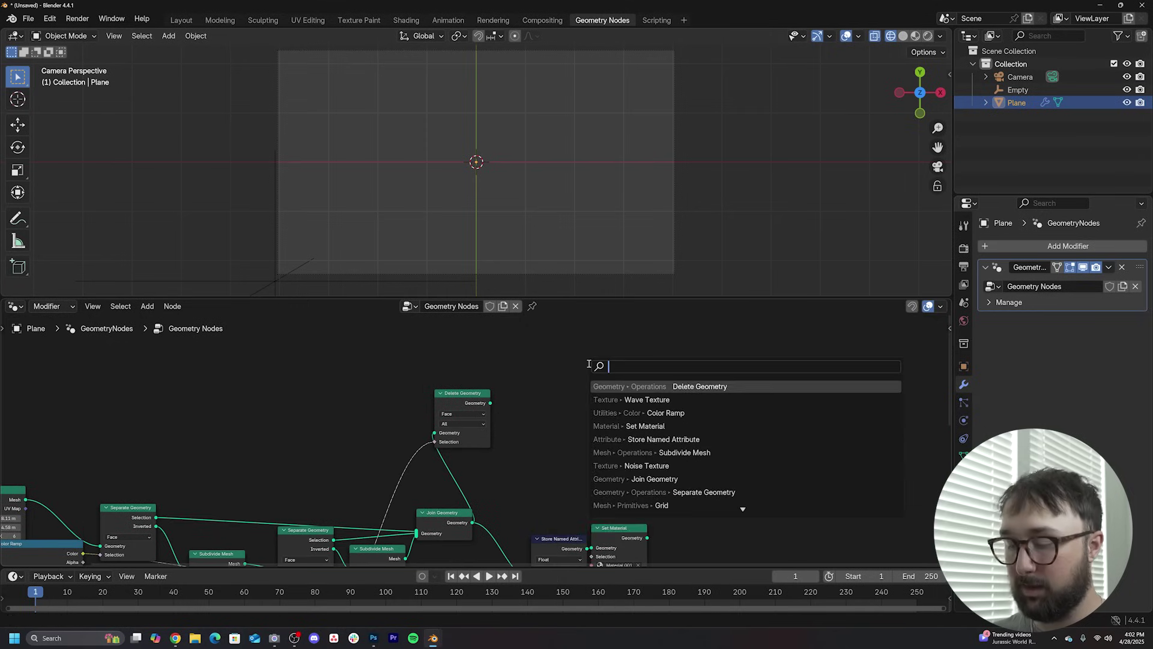
pyautogui.click(659, 386)
pyautogui.click(618, 446)
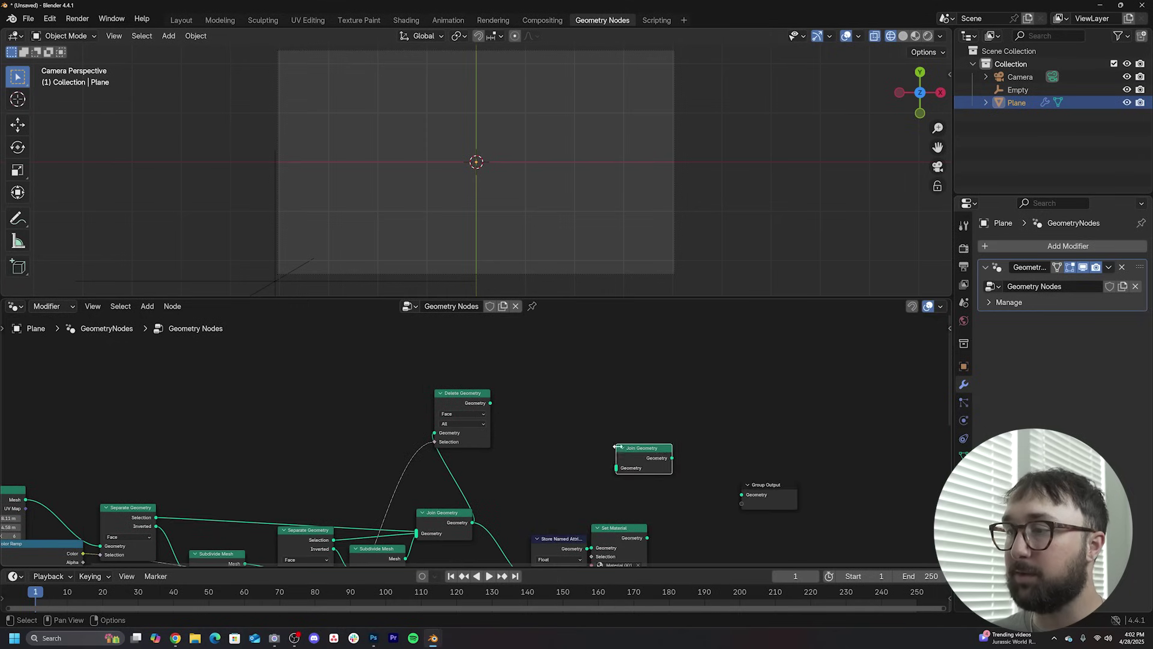
# - Connect the new Join Geometry to the Group Output and feed the Delete Geometry result into it
pyautogui.moveTo(618, 446); pyautogui.dragTo(650, 403, button='middle')
pyautogui.moveTo(667, 413); pyautogui.dragTo(775, 451)
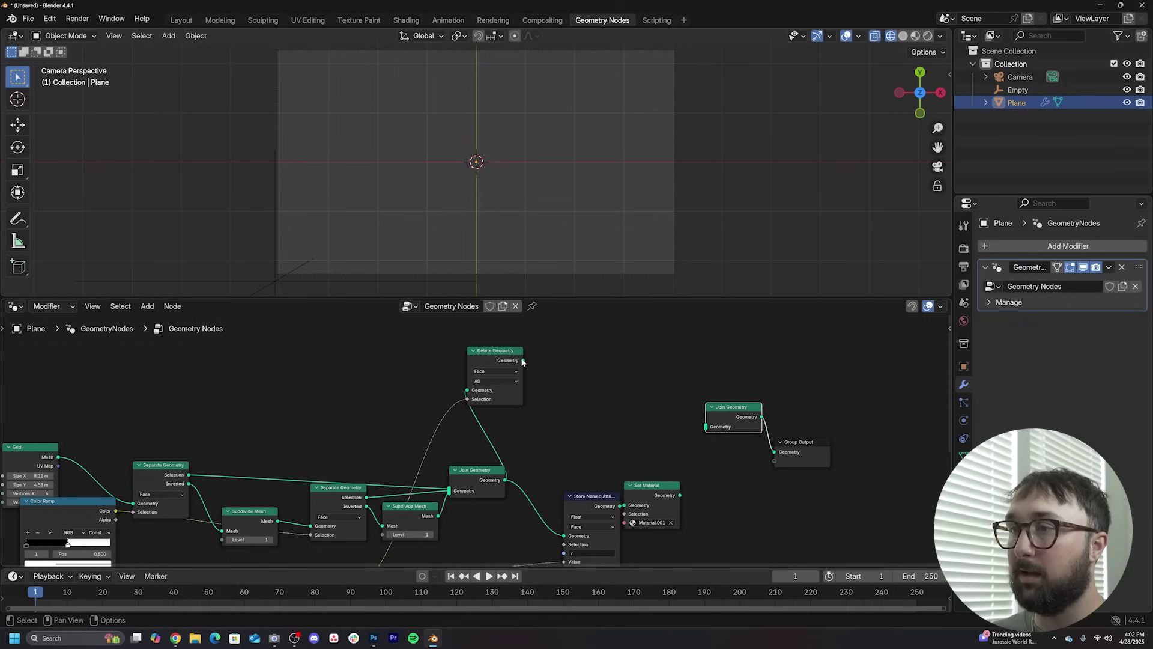
pyautogui.moveTo(522, 361); pyautogui.dragTo(706, 427)
# - Switch the viewport to solid shading and raise the Noise Texture's W to change which cells are deleted
pyautogui.moveTo(518, 464); pyautogui.dragTo(605, 389, button='middle')
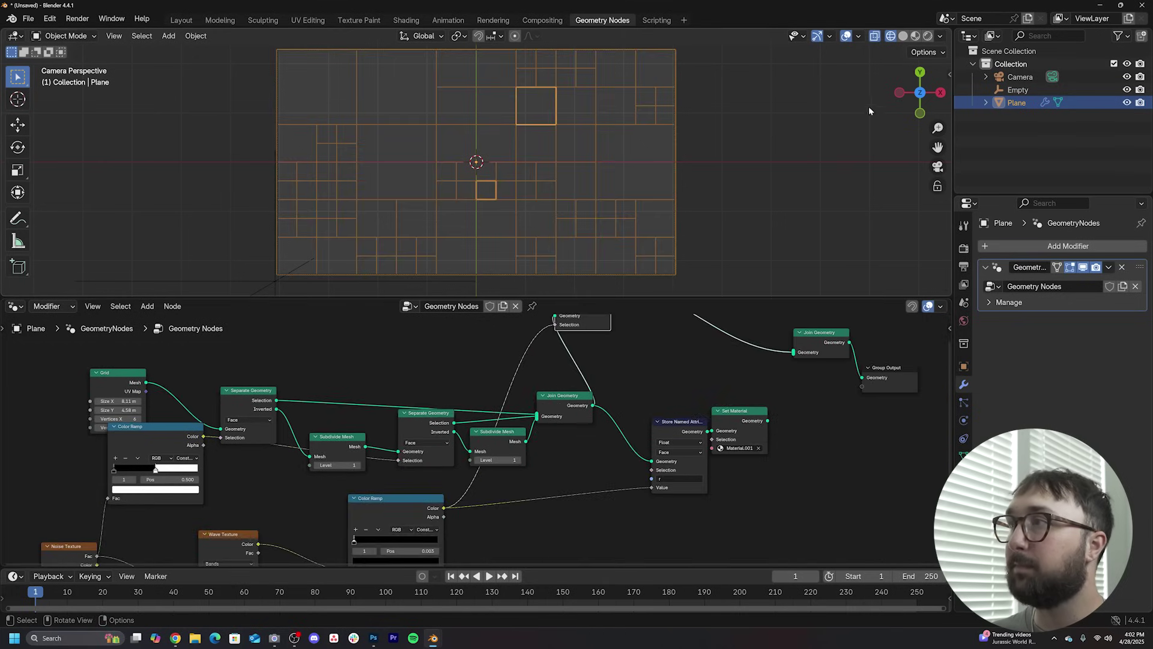
pyautogui.click(903, 36)
pyautogui.moveTo(458, 537); pyautogui.dragTo(510, 435, button='middle')
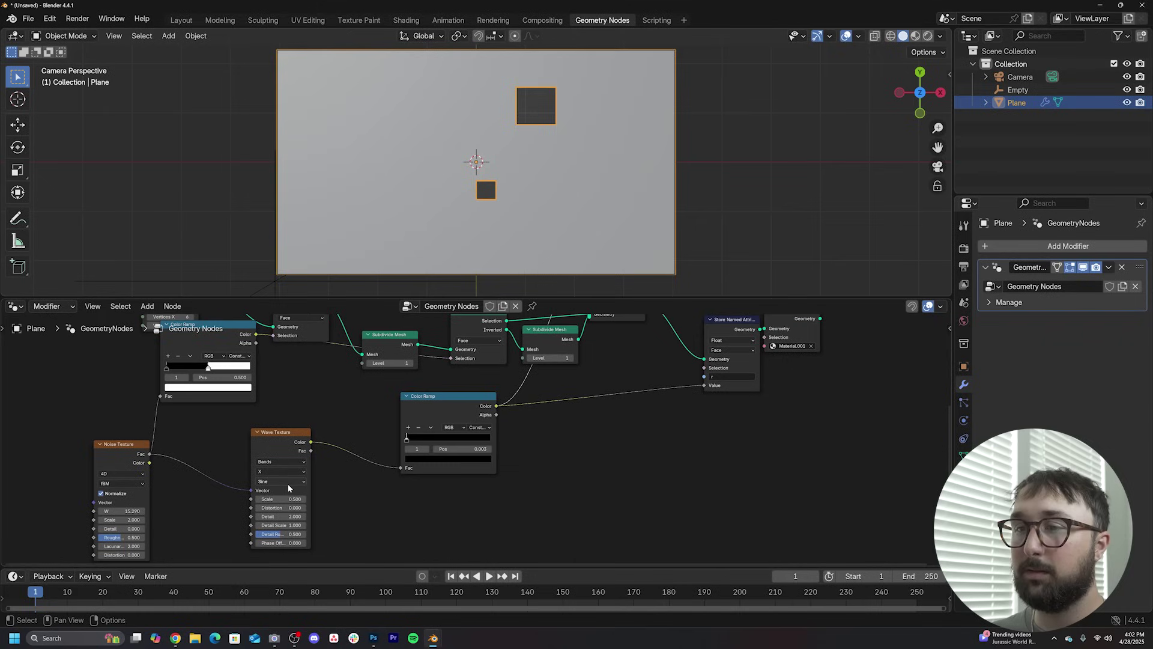
pyautogui.moveTo(127, 510); pyautogui.dragTo(155, 511)
pyautogui.moveTo(155, 510); pyautogui.dragTo(160, 511)
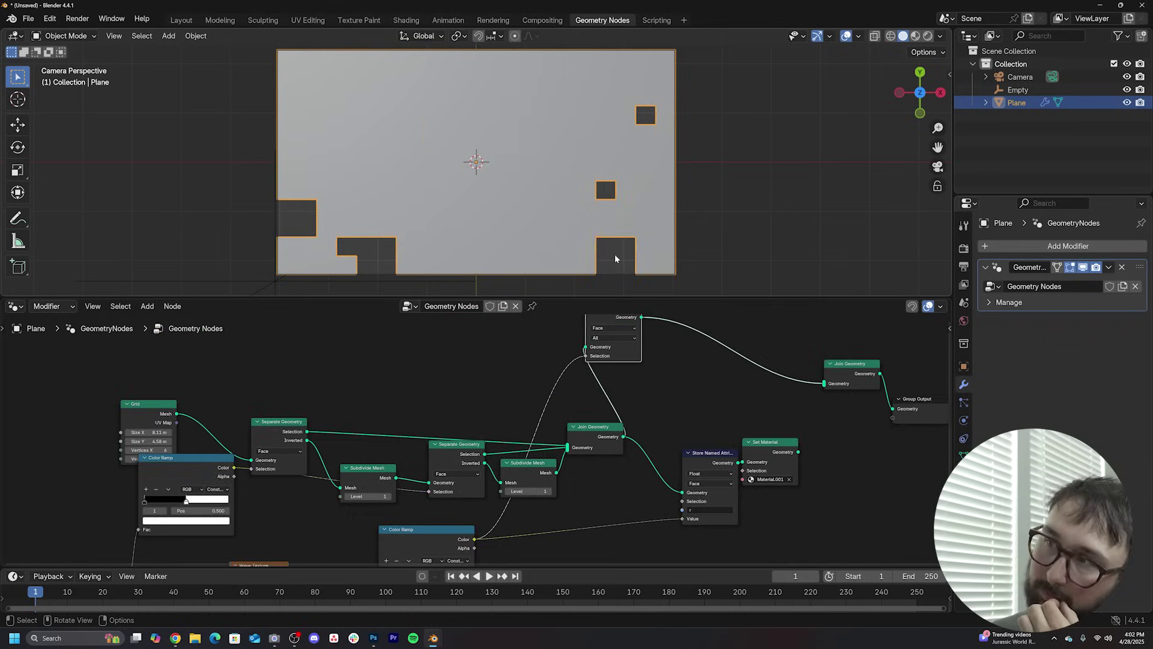
# - Insert a Color Ramp into the link feeding Delete Geometry's Selection and flip it to invert the deletion
pyautogui.hotkey('shift', 'a')
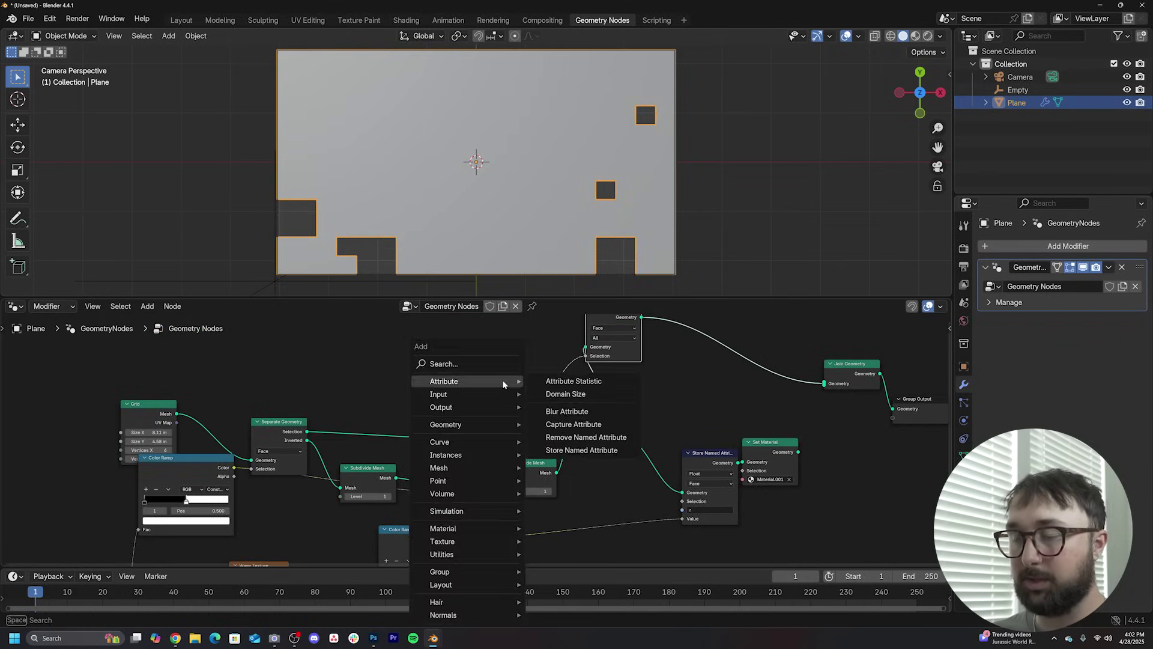
pyautogui.click(475, 360)
pyautogui.write('col')
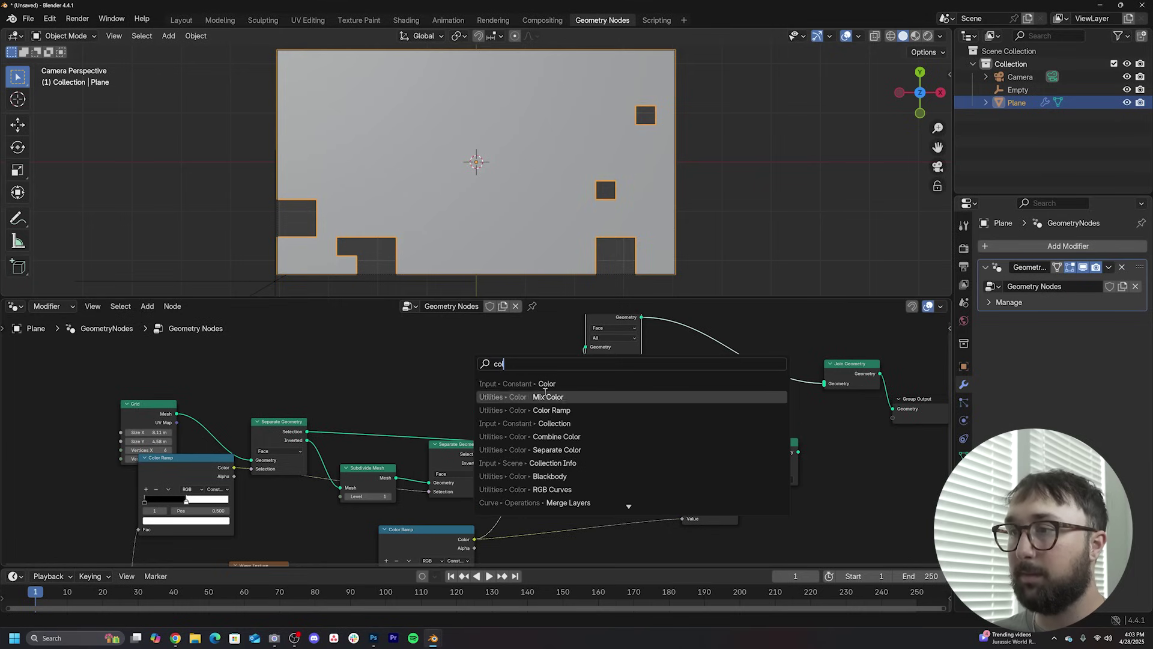
pyautogui.click(543, 410)
pyautogui.click(462, 338)
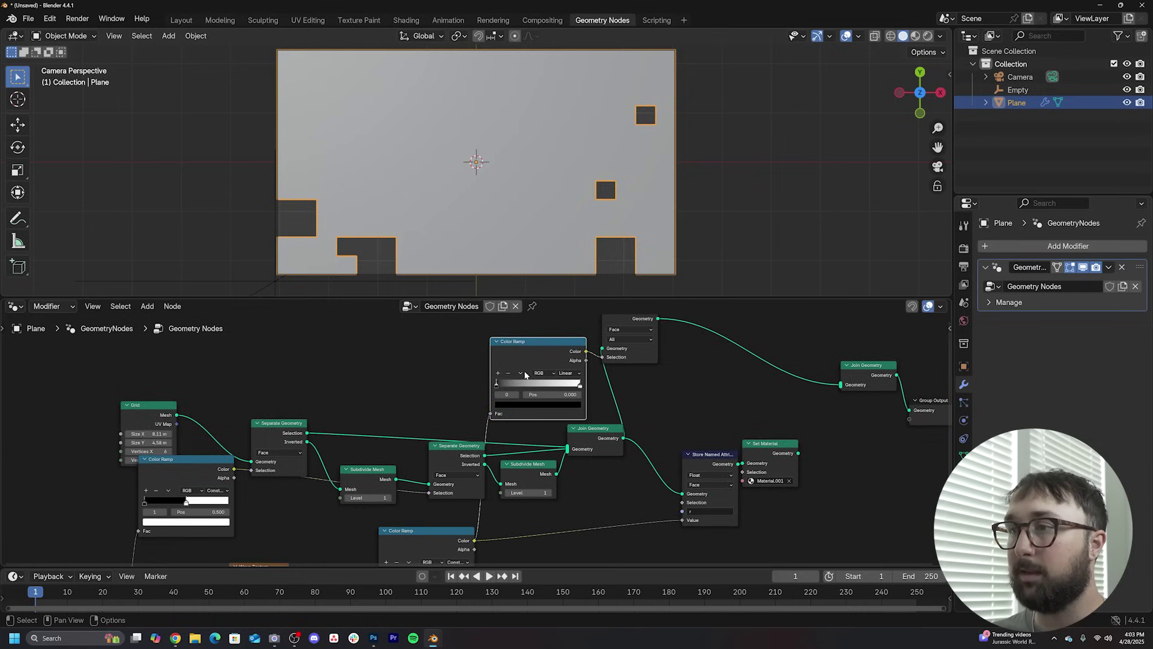
pyautogui.click(521, 373)
pyautogui.click(528, 381)
# - Move the inverting Color Ramp away from Delete Geometry and set the Noise Texture's W to about 16.65
pyautogui.moveTo(477, 446); pyautogui.dragTo(436, 484, button='middle')
pyautogui.moveTo(506, 392); pyautogui.dragTo(414, 349)
pyautogui.scroll(-1, 450, 483)
pyautogui.moveTo(486, 406); pyautogui.dragTo(504, 404, button='middle')
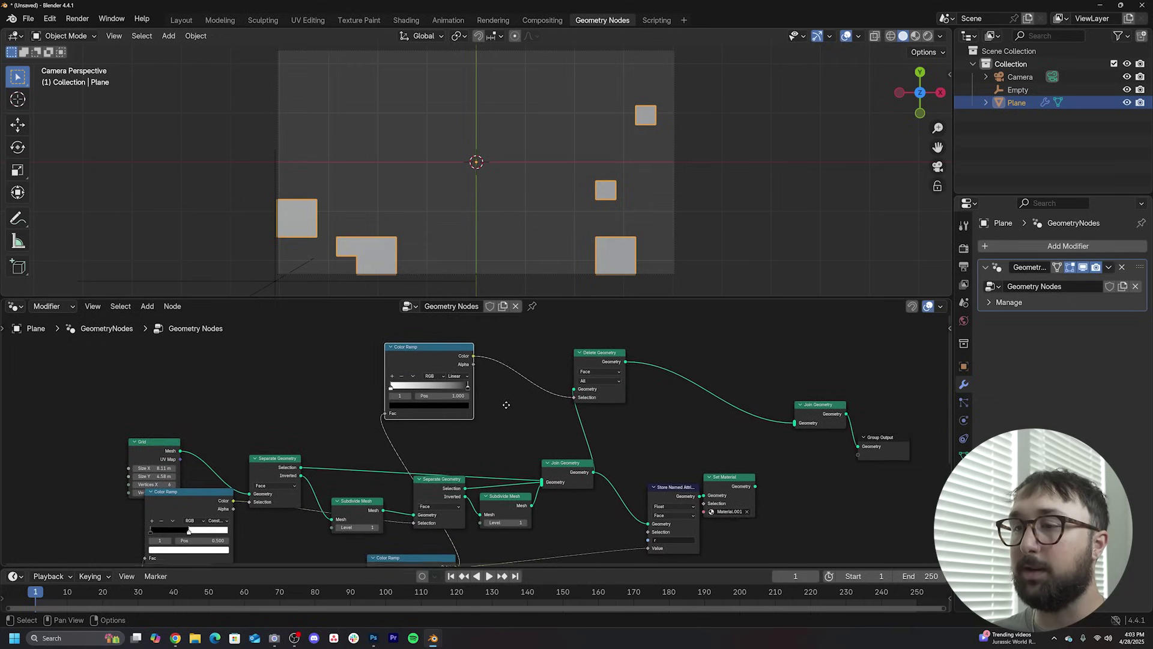
pyautogui.moveTo(422, 483); pyautogui.dragTo(506, 416, button='middle')
pyautogui.moveTo(240, 517); pyautogui.dragTo(307, 477, button='middle')
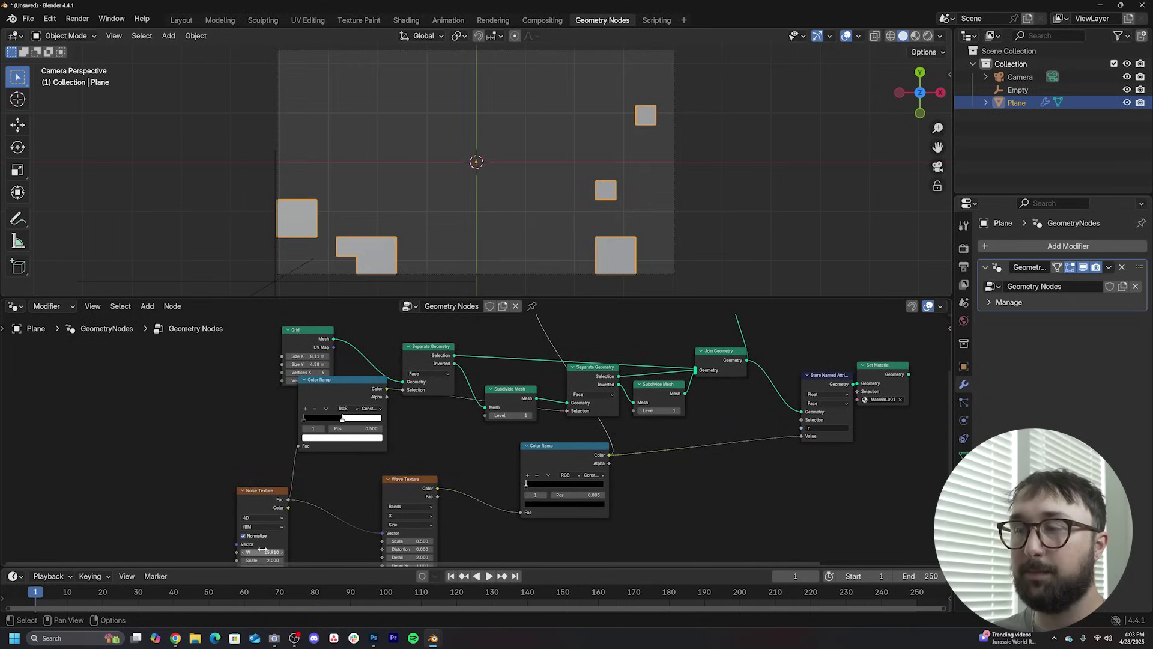
pyautogui.moveTo(269, 551); pyautogui.dragTo(306, 551)
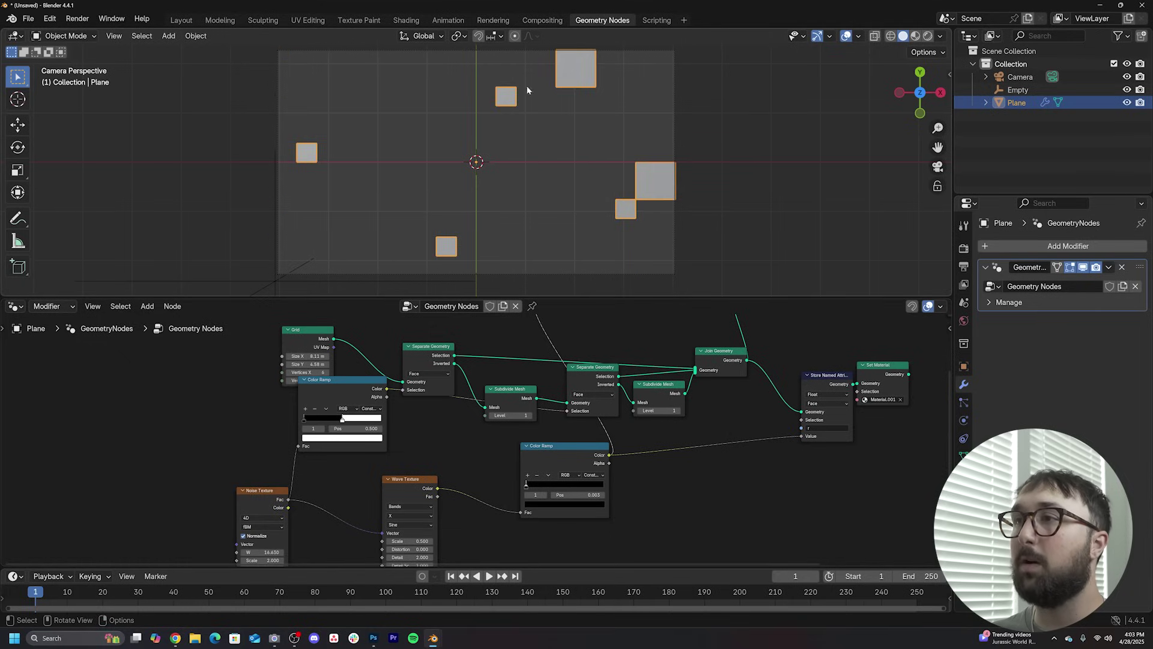
# - Rearrange the inverting Color Ramp, Delete Geometry, final Join Geometry and Group Output into a tidy row above the main node chain
pyautogui.moveTo(684, 403); pyautogui.dragTo(581, 492, button='middle')
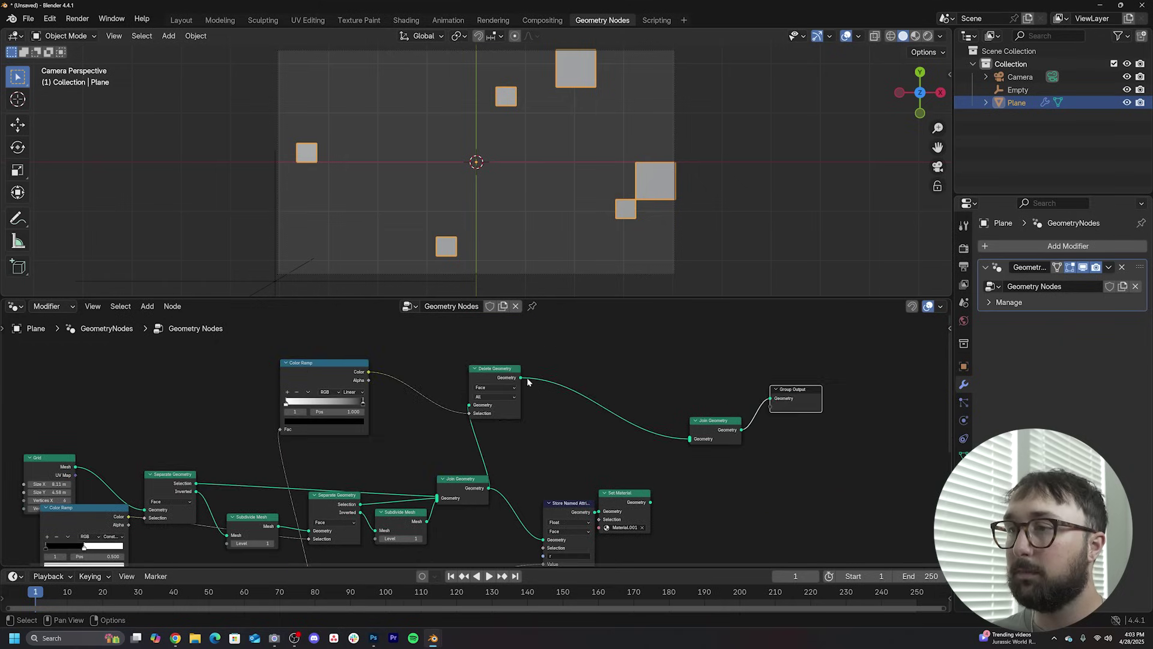
pyautogui.moveTo(508, 373); pyautogui.dragTo(603, 386)
pyautogui.moveTo(323, 377); pyautogui.dragTo(435, 375)
pyautogui.moveTo(334, 352)
pyautogui.mouseDown()
pyautogui.moveTo(814, 450)
pyautogui.moveTo(893, 452)
pyautogui.mouseUp()
pyautogui.moveTo(856, 442); pyautogui.dragTo(654, 431, button='middle')
pyautogui.scroll(-3, 651, 431)
pyautogui.moveTo(604, 409); pyautogui.dragTo(702, 398)
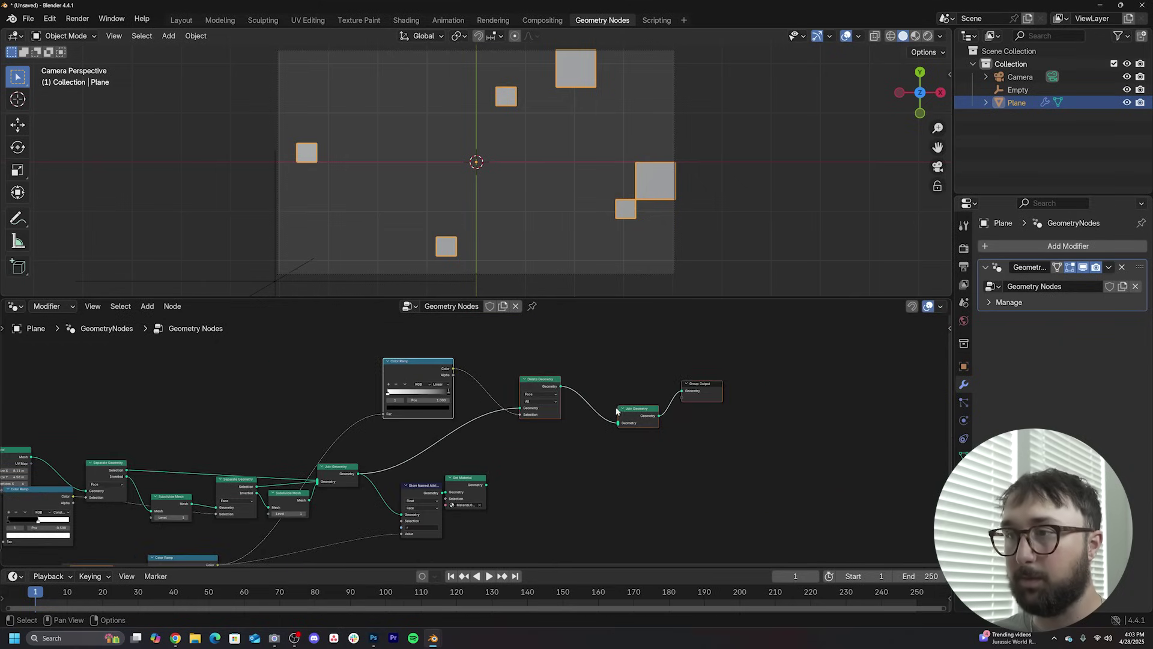
pyautogui.scroll(4, 533, 421)
pyautogui.moveTo(532, 421); pyautogui.dragTo(536, 484, button='middle')
pyautogui.moveTo(405, 403); pyautogui.dragTo(354, 372)
pyautogui.click(446, 347)
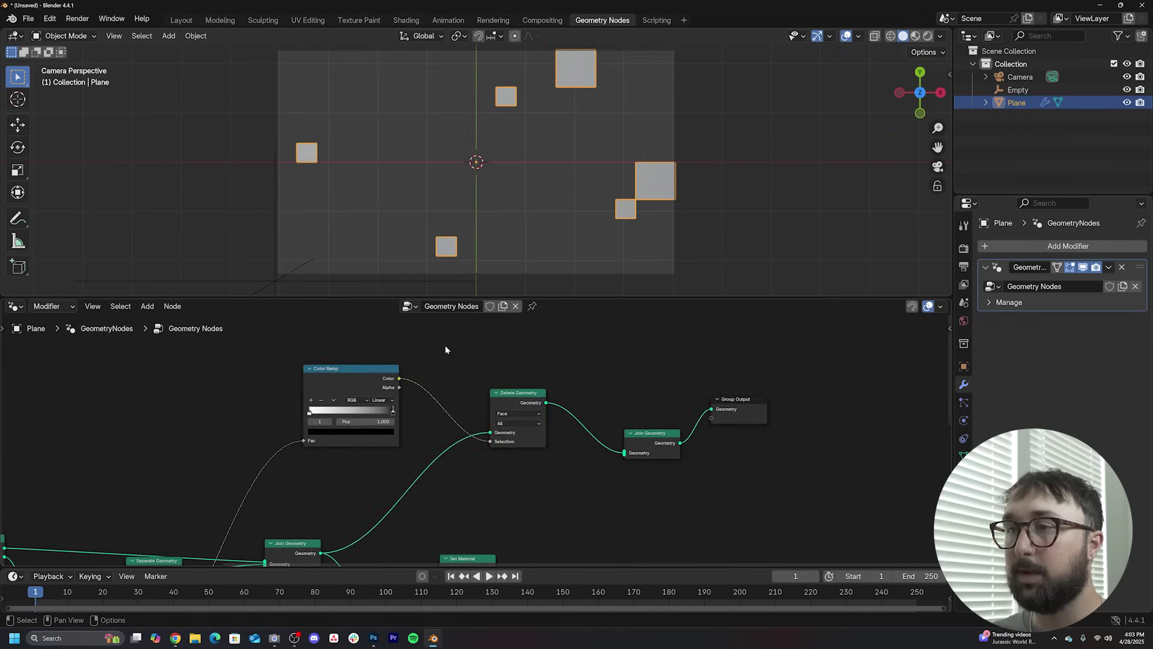
# - Widen the gap between Delete Geometry and the final Join Geometry, moving Group Output along with the Join Geometry
pyautogui.moveTo(386, 381); pyautogui.dragTo(484, 375, button='middle')
pyautogui.moveTo(675, 410); pyautogui.dragTo(547, 420, button='middle')
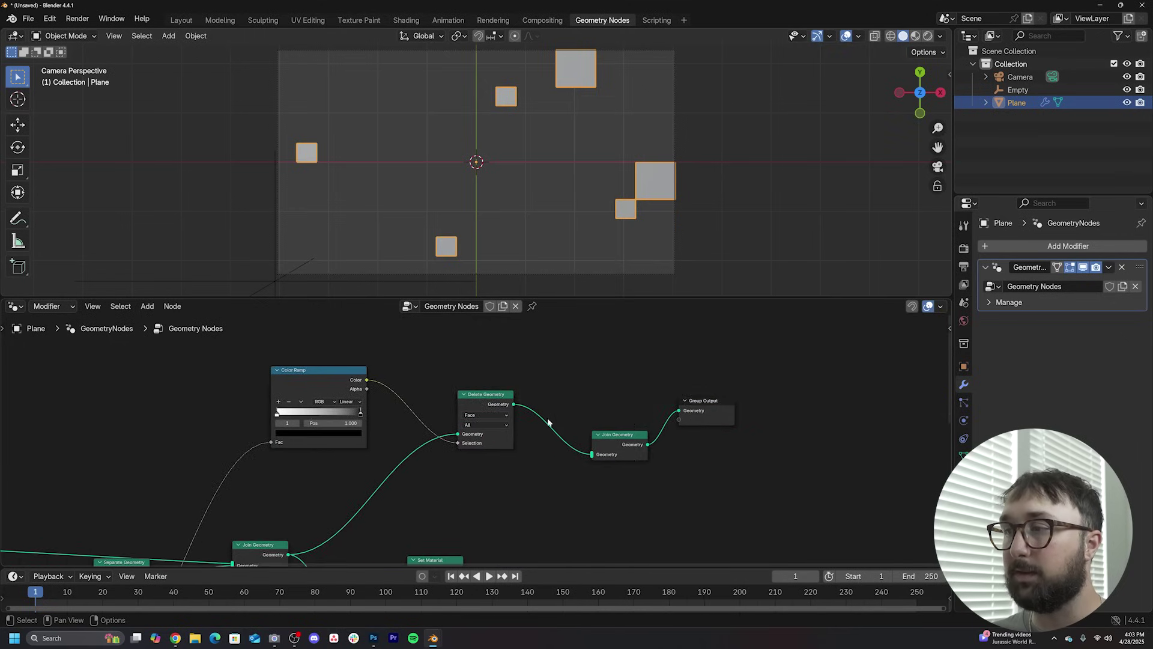
pyautogui.moveTo(779, 376); pyautogui.dragTo(632, 467)
pyautogui.moveTo(675, 462); pyautogui.dragTo(626, 467, button='middle')
pyautogui.press('g')
pyautogui.click(743, 451)
pyautogui.moveTo(434, 403); pyautogui.dragTo(389, 400)
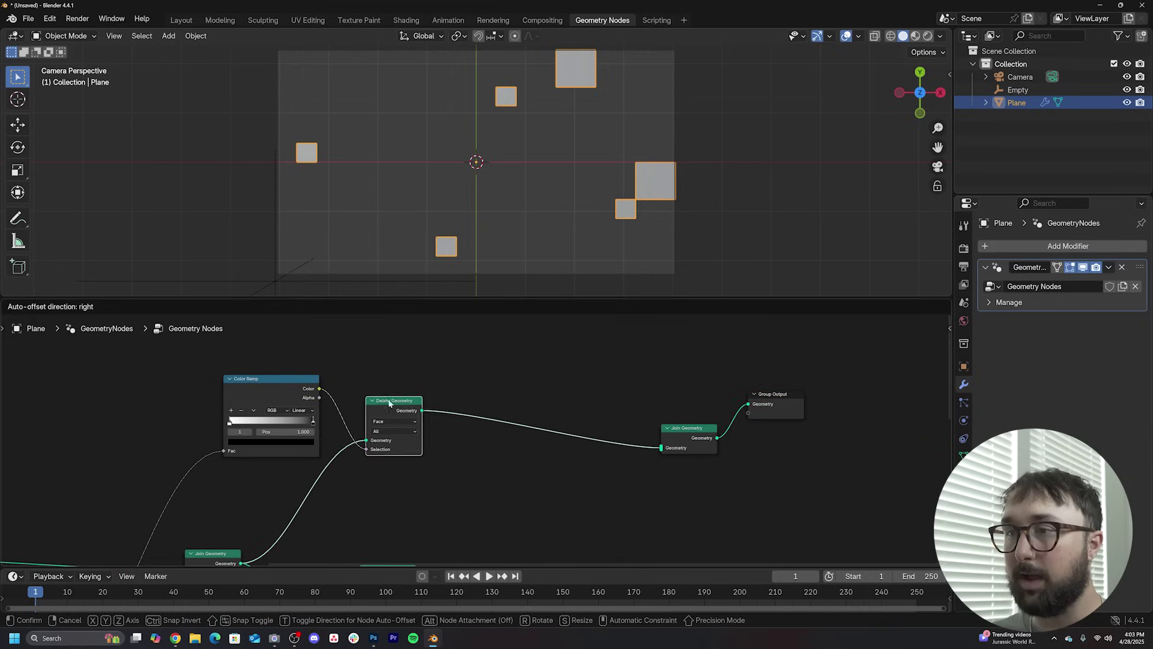
# - Insert a Mesh to Points node between Delete Geometry and the final Join Geometry and set its mode to Faces
pyautogui.hotkey('shift', 'a')
pyautogui.click(478, 355)
pyautogui.write('mesh to')
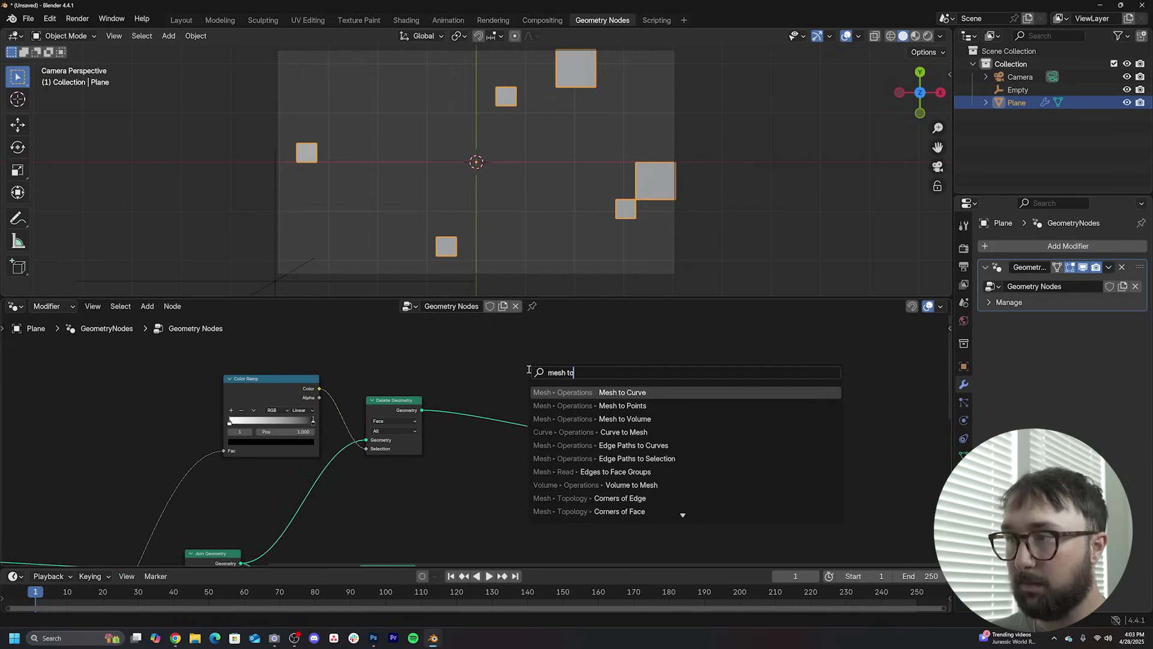
pyautogui.click(623, 406)
pyautogui.click(468, 415)
pyautogui.scroll(3, 468, 421)
pyautogui.click(465, 403)
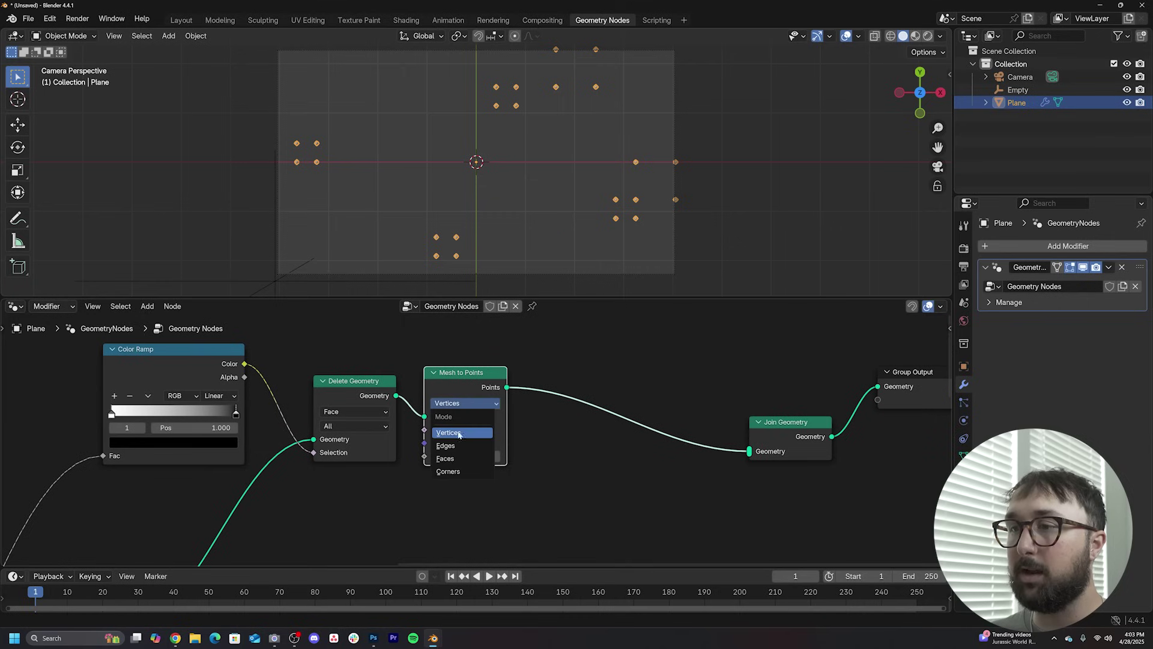
pyautogui.click(450, 459)
# - Raise the Noise Texture's W to test the face-centre points with a different cell pattern
pyautogui.scroll(-3, 450, 456)
pyautogui.moveTo(379, 478); pyautogui.dragTo(576, 370, button='middle')
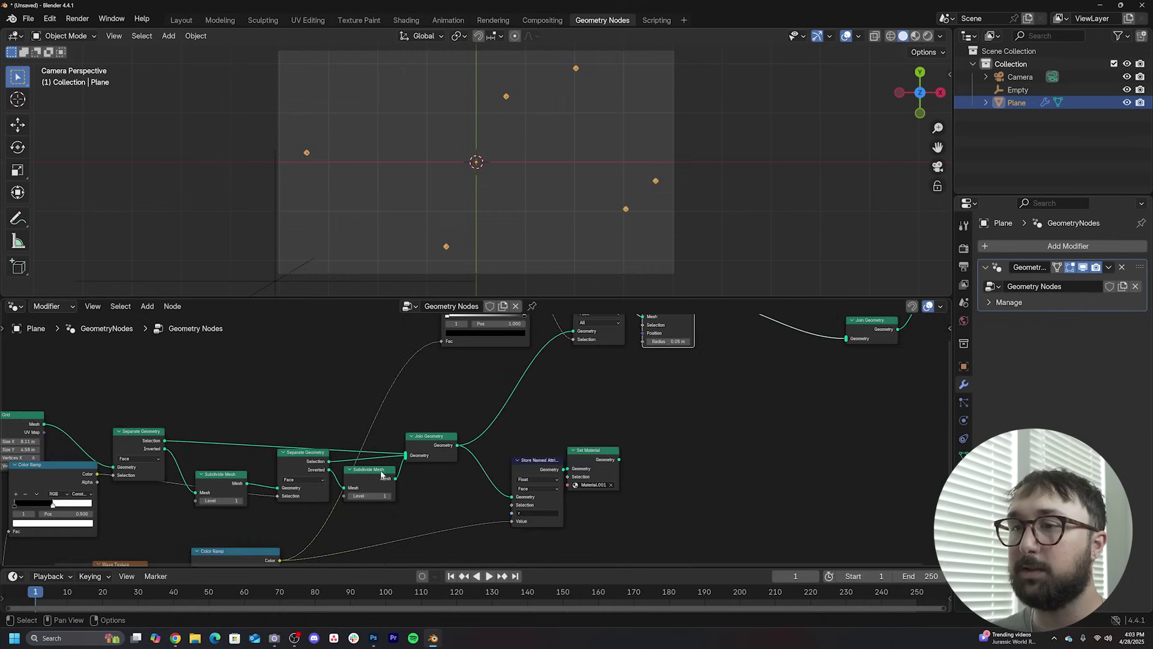
pyautogui.moveTo(53, 560); pyautogui.dragTo(255, 455, button='middle')
pyautogui.moveTo(161, 529); pyautogui.dragTo(174, 530)
pyautogui.scroll(-3, 476, 432)
pyautogui.moveTo(580, 368); pyautogui.dragTo(265, 523, button='middle')
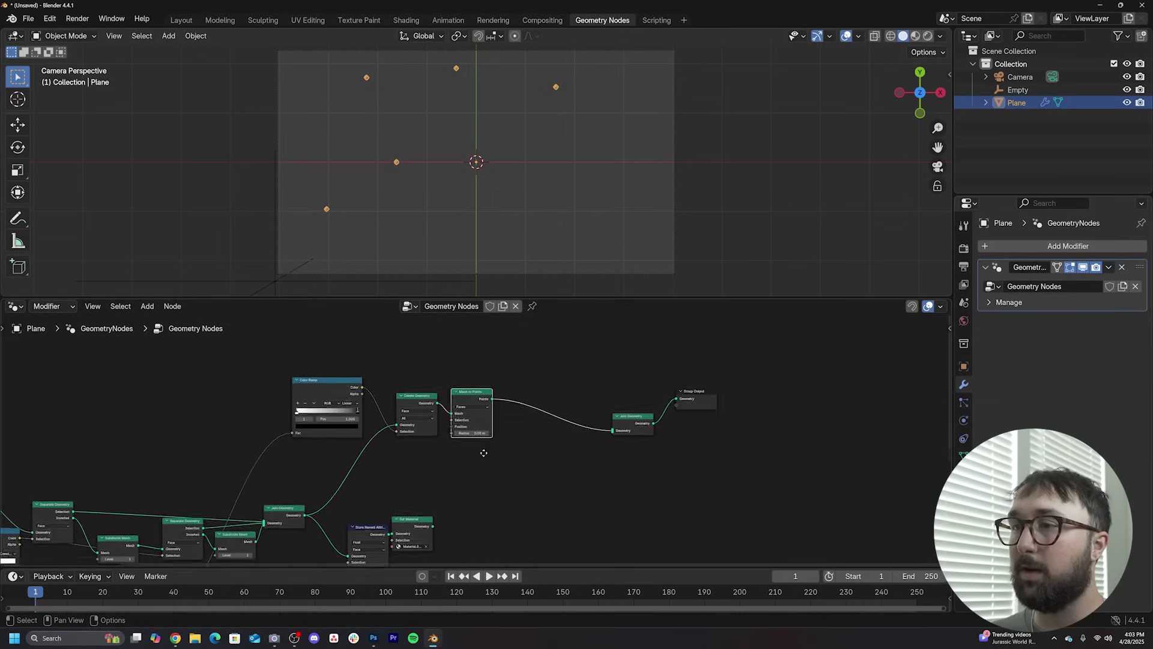
# - Feed the Set Material output into the final Join Geometry and switch the viewport to Material Preview
pyautogui.scroll(1, 442, 507)
pyautogui.moveTo(401, 536); pyautogui.dragTo(417, 491, button='middle')
pyautogui.scroll(2, 420, 497)
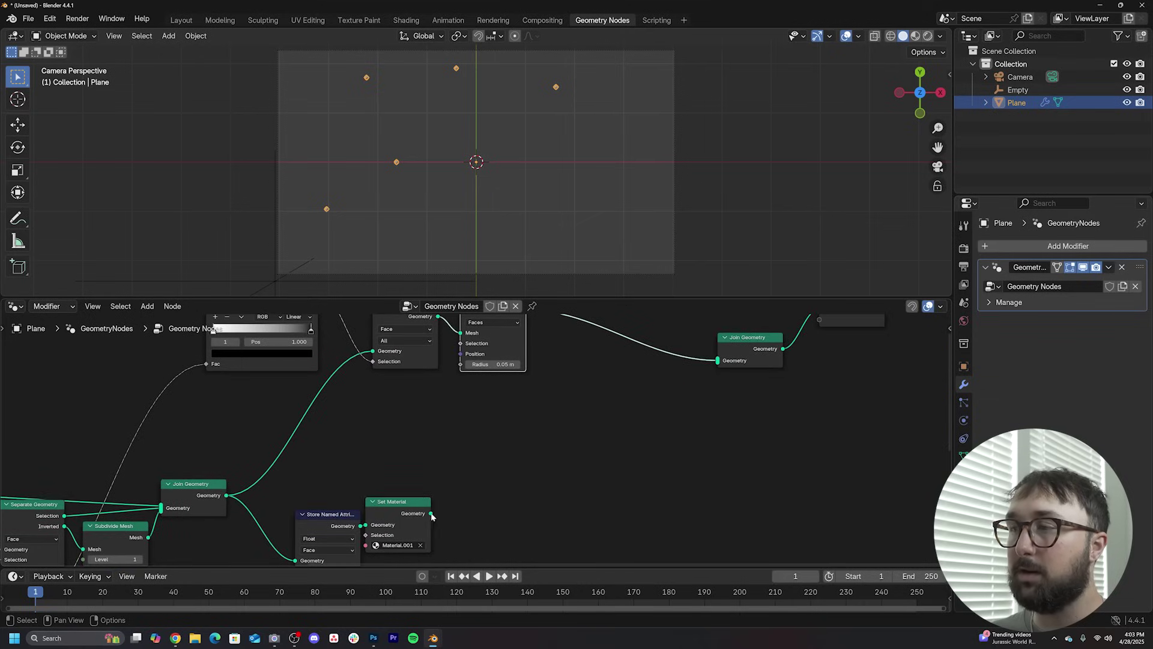
pyautogui.moveTo(431, 514); pyautogui.dragTo(718, 361)
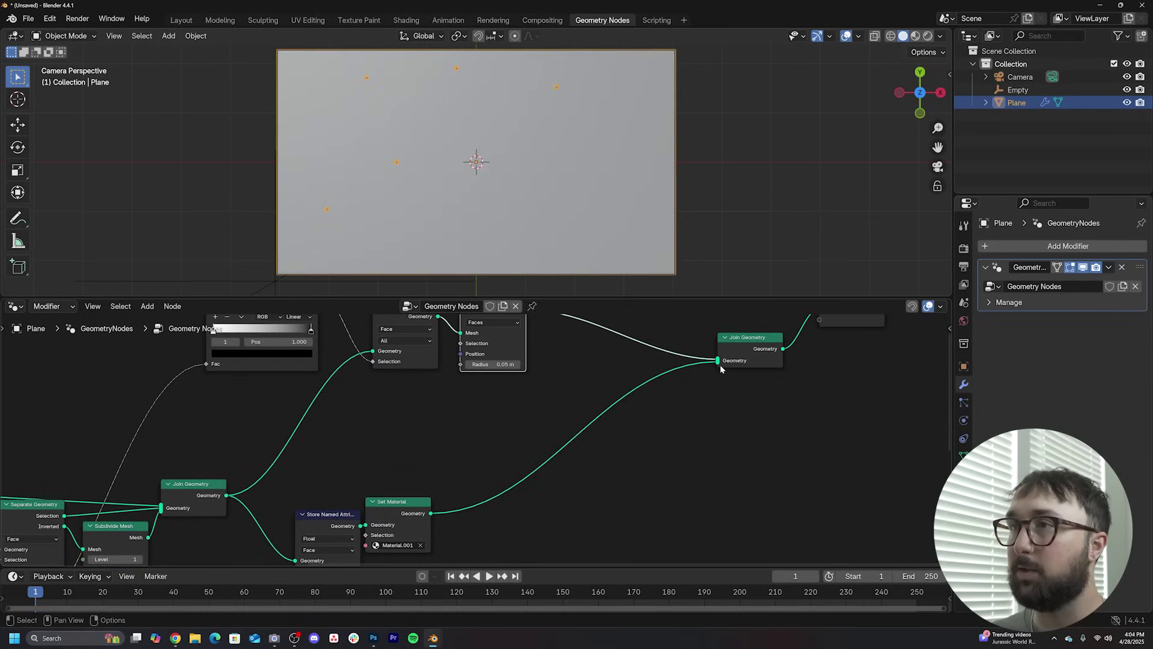
pyautogui.click(915, 38)
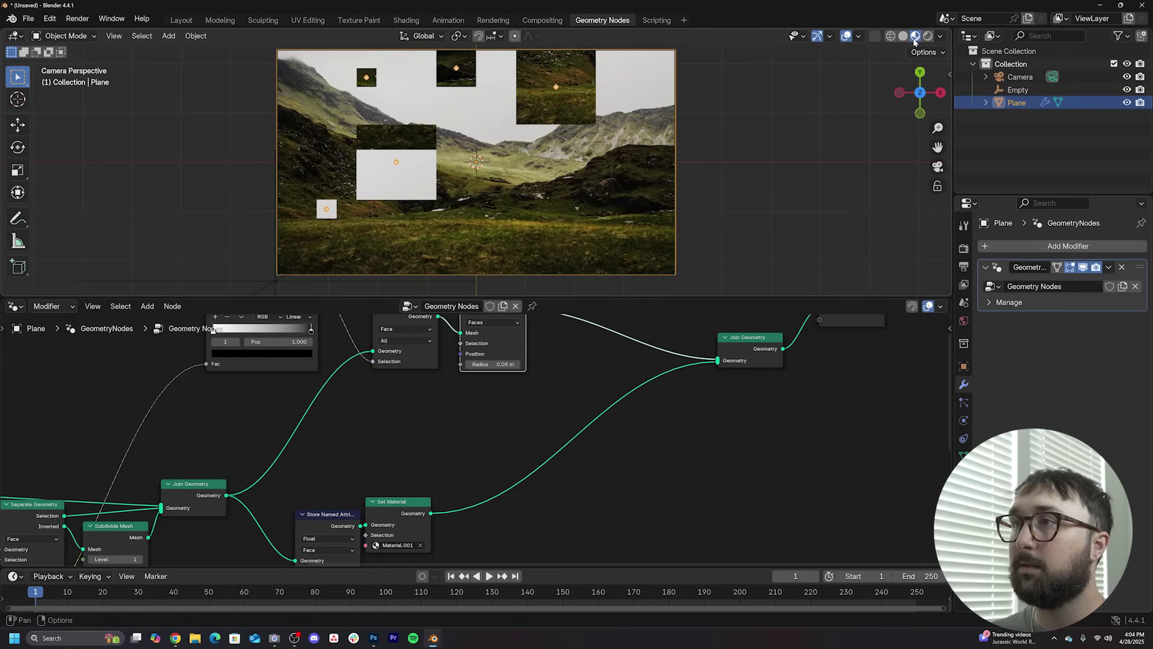
# - Raise the Noise Texture's W further, and cut the link from Set Material to the final Join Geometry
pyautogui.moveTo(303, 396); pyautogui.dragTo(833, 152, button='middle')
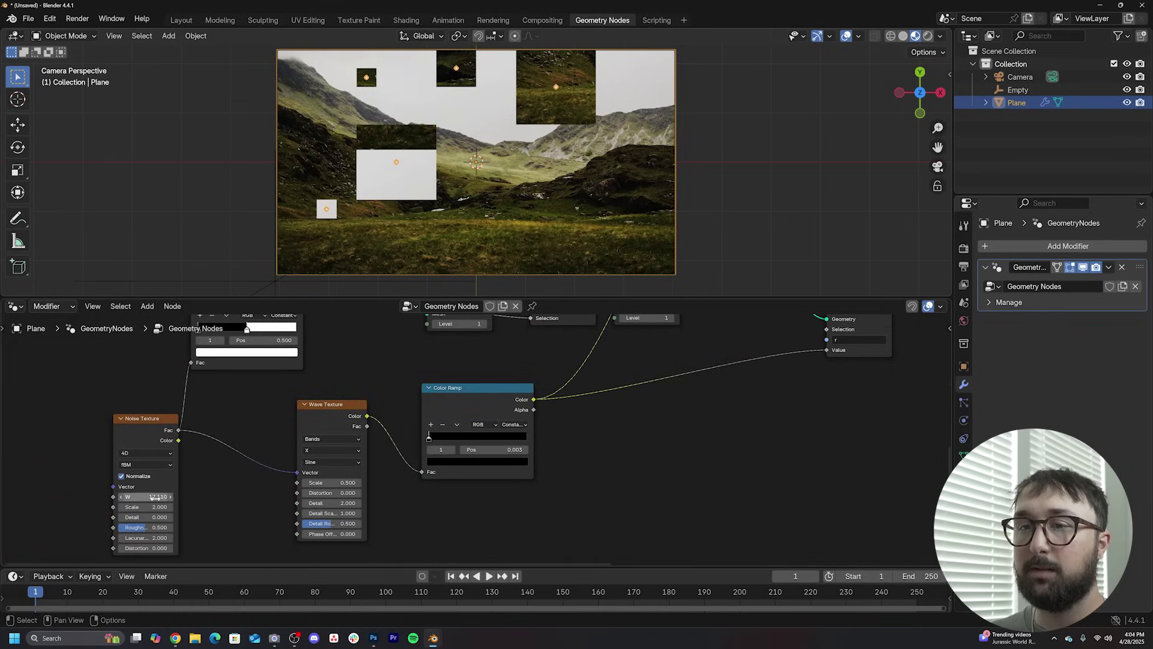
pyautogui.moveTo(154, 497); pyautogui.dragTo(194, 498)
pyautogui.moveTo(820, 393); pyautogui.dragTo(455, 466, button='middle')
pyautogui.moveTo(653, 336); pyautogui.dragTo(490, 489, button='middle')
pyautogui.keyDown('ctrl'); pyautogui.moveTo(496, 536); pyautogui.dragTo(498, 539, button='right'); pyautogui.keyUp('ctrl')
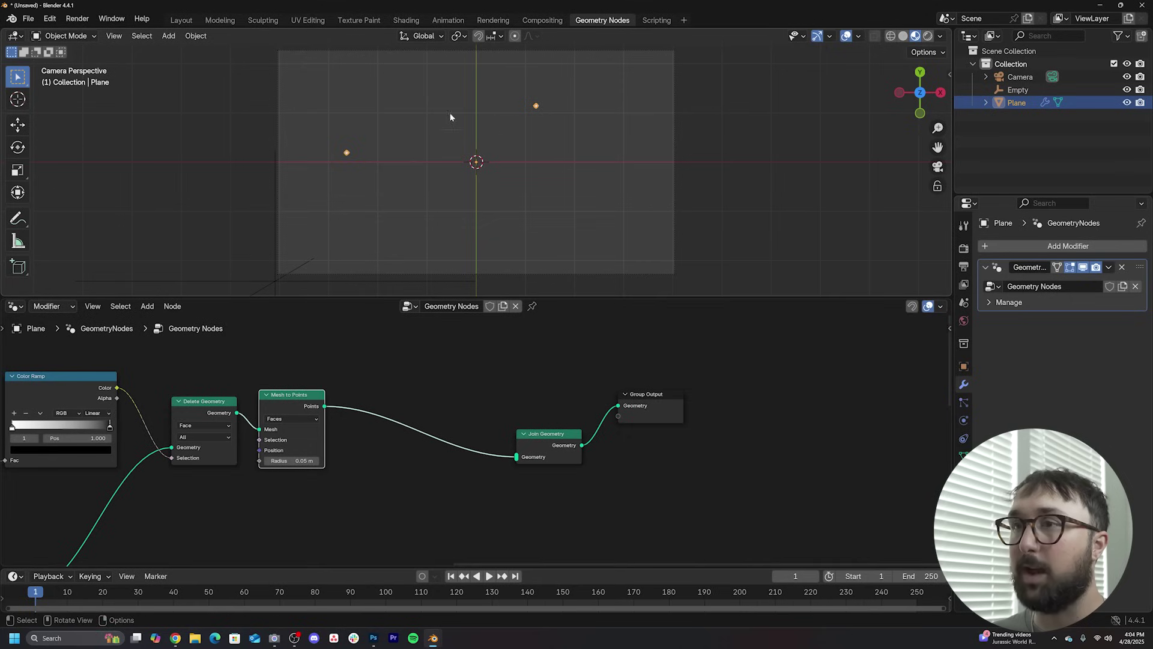
# - Move the final Join Geometry and Group Output farther away from Mesh to Points to make room for new nodes
pyautogui.moveTo(306, 401); pyautogui.dragTo(396, 398, button='middle')
pyautogui.scroll(-1, 541, 393)
pyautogui.moveTo(747, 376); pyautogui.dragTo(590, 496)
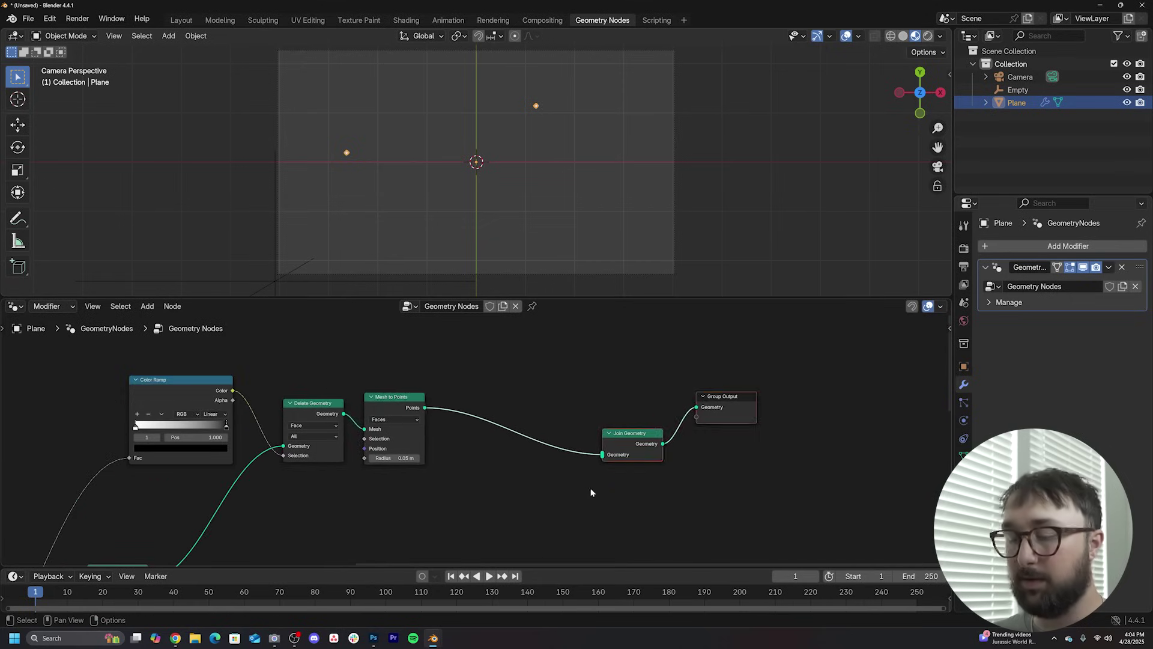
pyautogui.moveTo(649, 452); pyautogui.dragTo(569, 460, button='middle')
pyautogui.moveTo(533, 447); pyautogui.dragTo(685, 427)
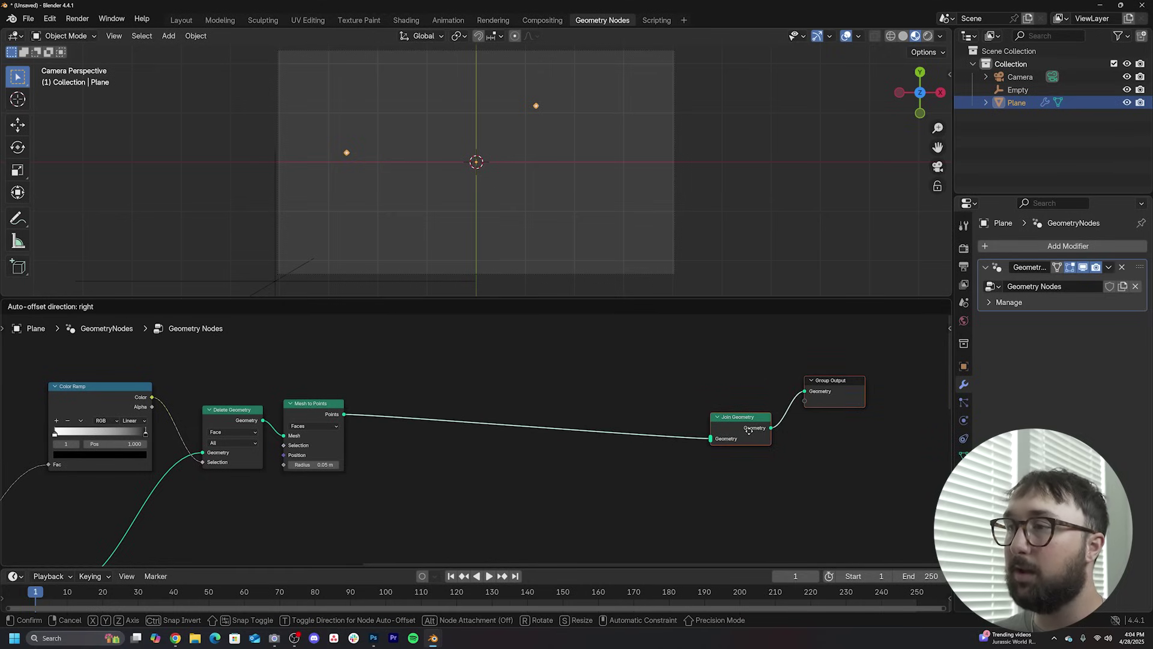
pyautogui.click(750, 434)
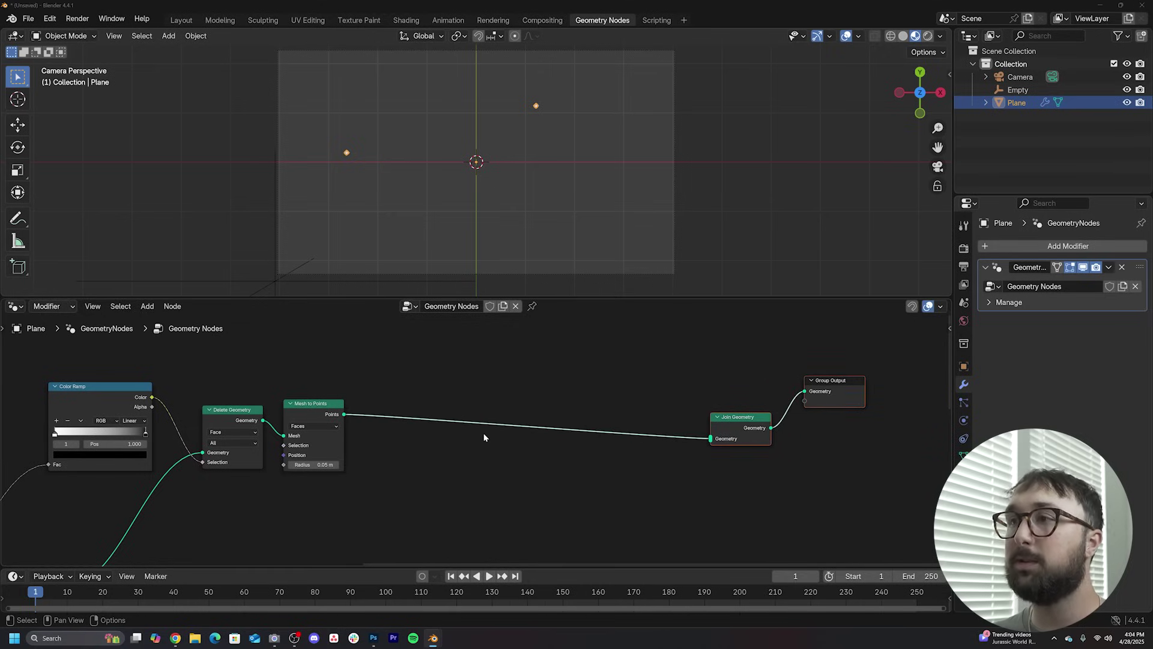
# - Set the Noise Texture's W to 17.890 to get more selected cells
pyautogui.moveTo(179, 529); pyautogui.dragTo(425, 468, button='middle')
pyautogui.moveTo(173, 493); pyautogui.dragTo(656, 313, button='middle')
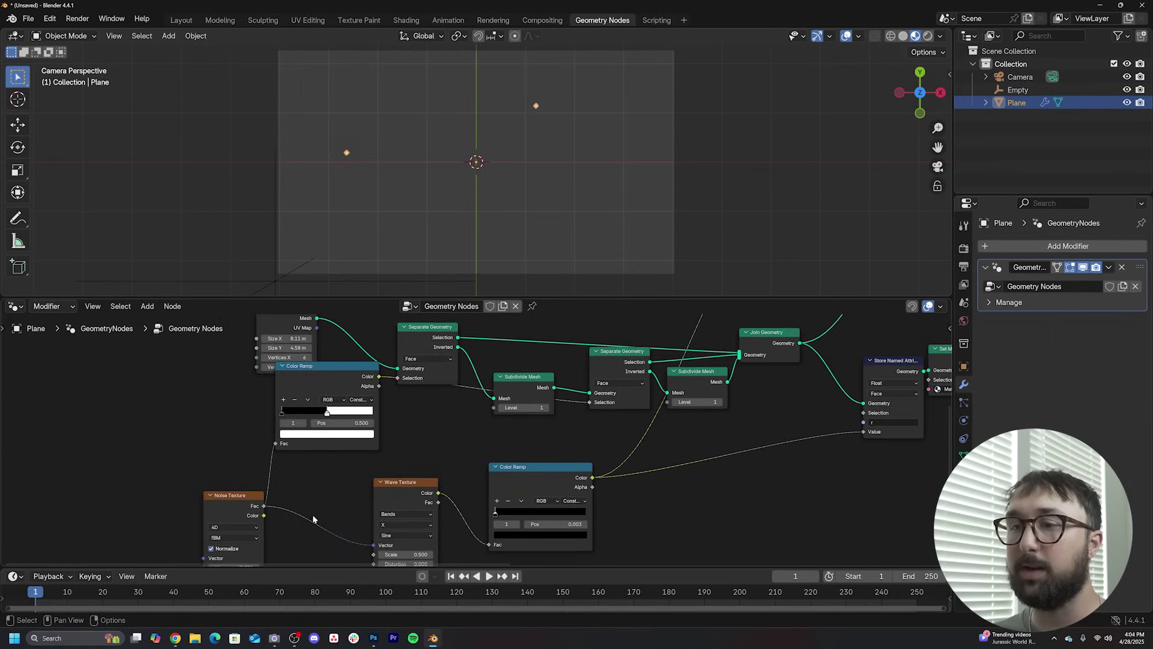
pyautogui.moveTo(262, 519); pyautogui.dragTo(296, 473, button='middle')
pyautogui.moveTo(280, 525); pyautogui.dragTo(280, 524)
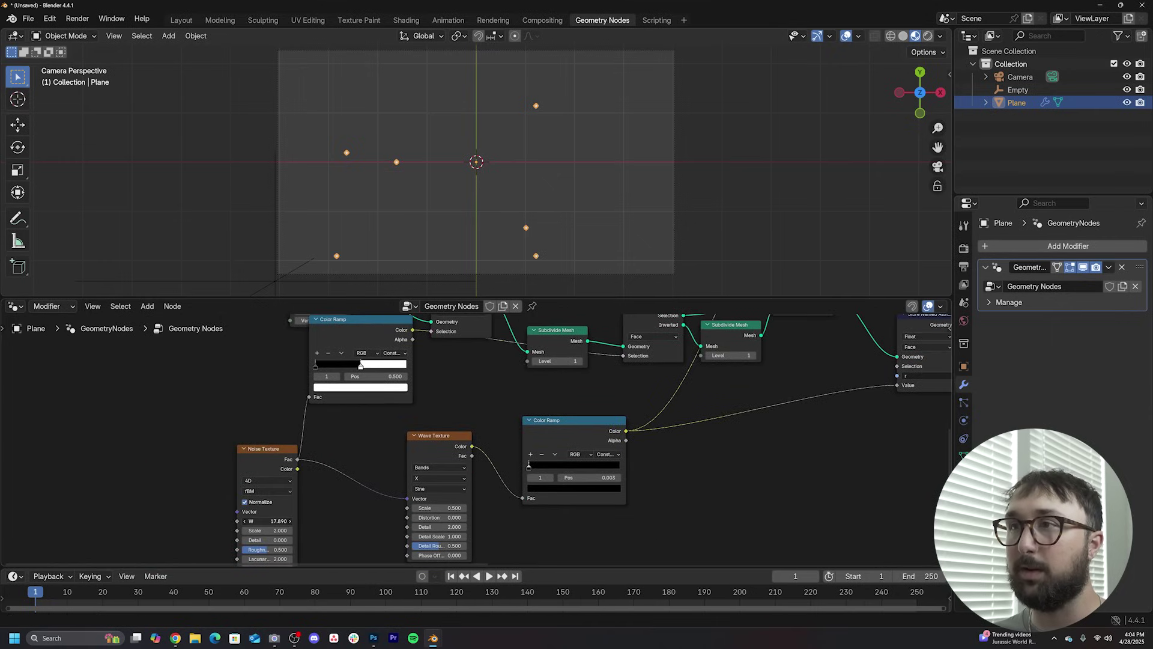
pyautogui.moveTo(813, 402); pyautogui.dragTo(344, 530, button='middle')
pyautogui.moveTo(649, 360); pyautogui.dragTo(407, 480, button='middle')
pyautogui.moveTo(536, 407); pyautogui.dragTo(434, 466, button='middle')
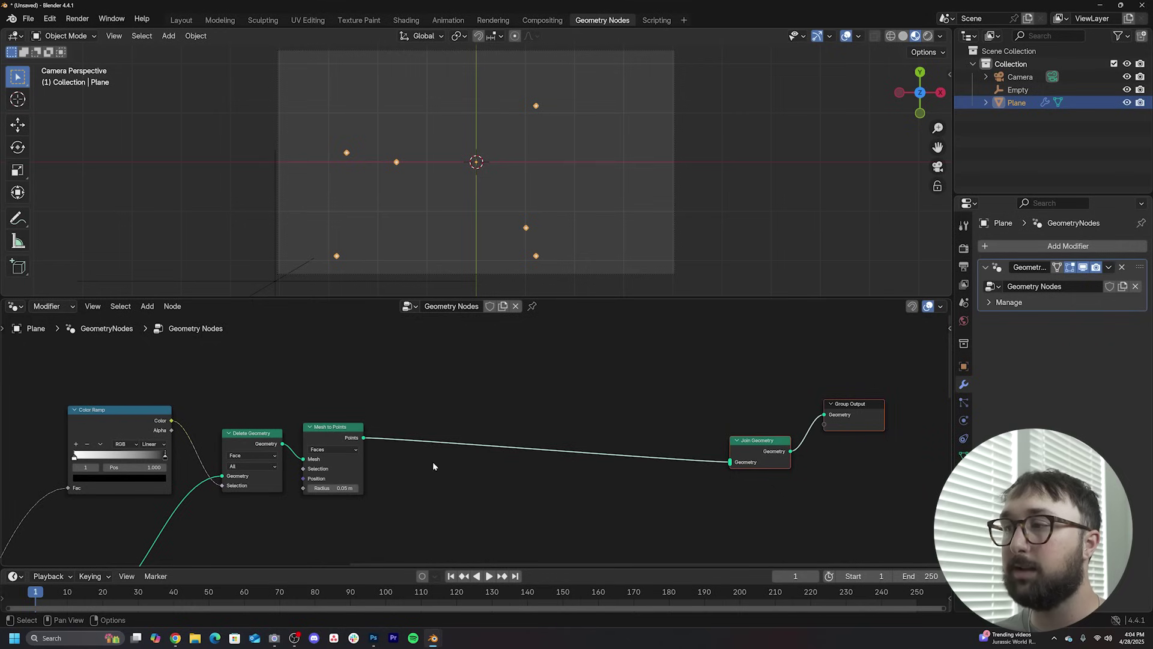
# - Align the final Join Geometry and Group Output with the row, and add a For Each Element zone between Mesh to Points and Join Geometry
pyautogui.moveTo(759, 452); pyautogui.dragTo(764, 430)
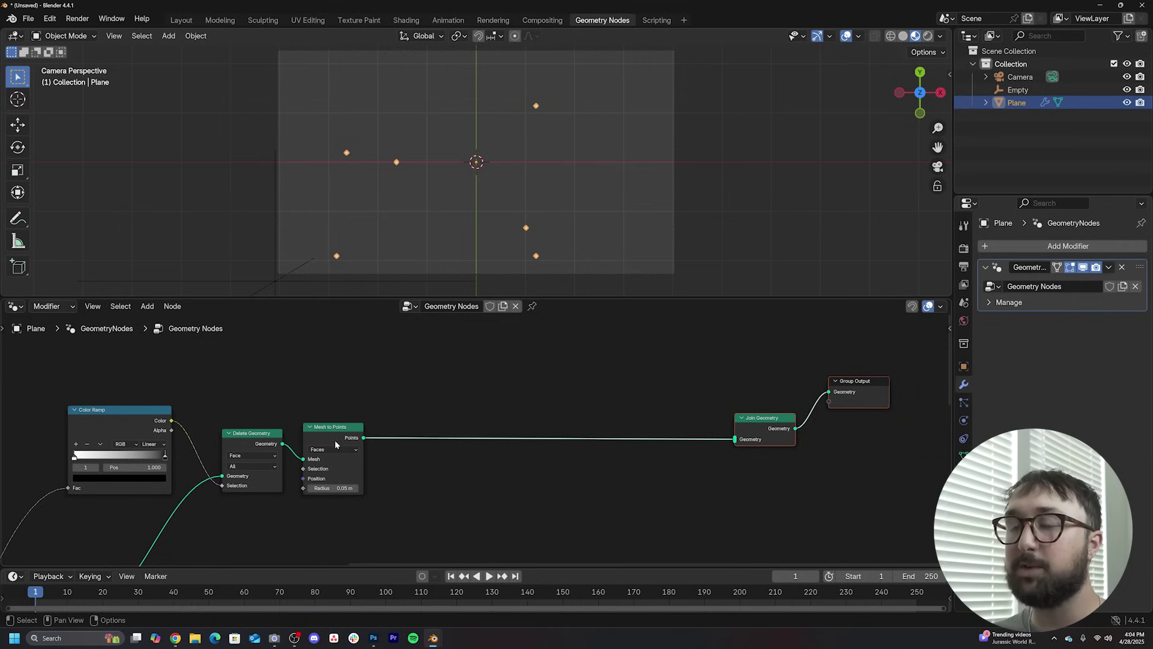
pyautogui.hotkey('shift', 'a')
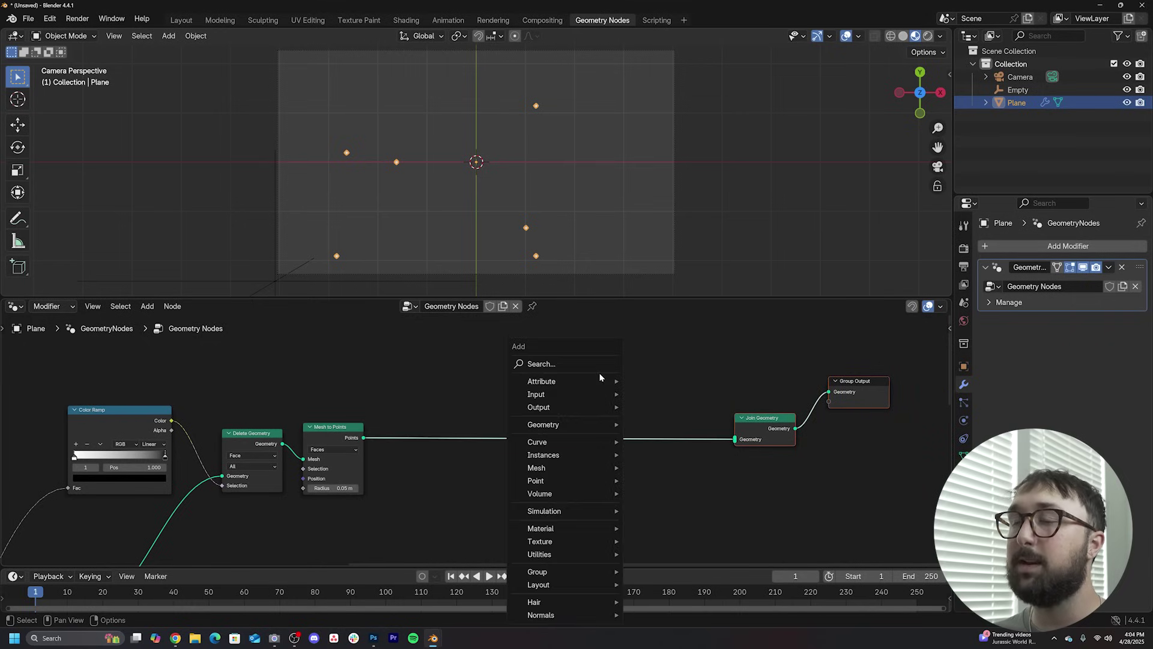
pyautogui.click(565, 364)
pyautogui.write('for each')
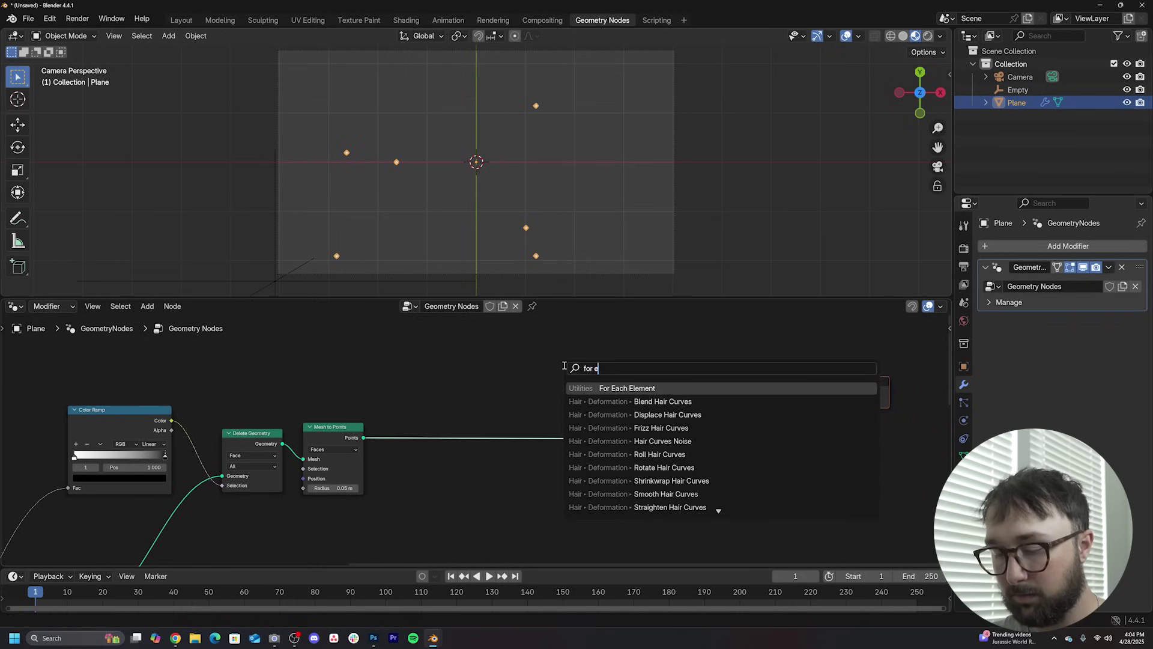
pyautogui.press('Return')
pyautogui.click(651, 359)
pyautogui.click(477, 390)
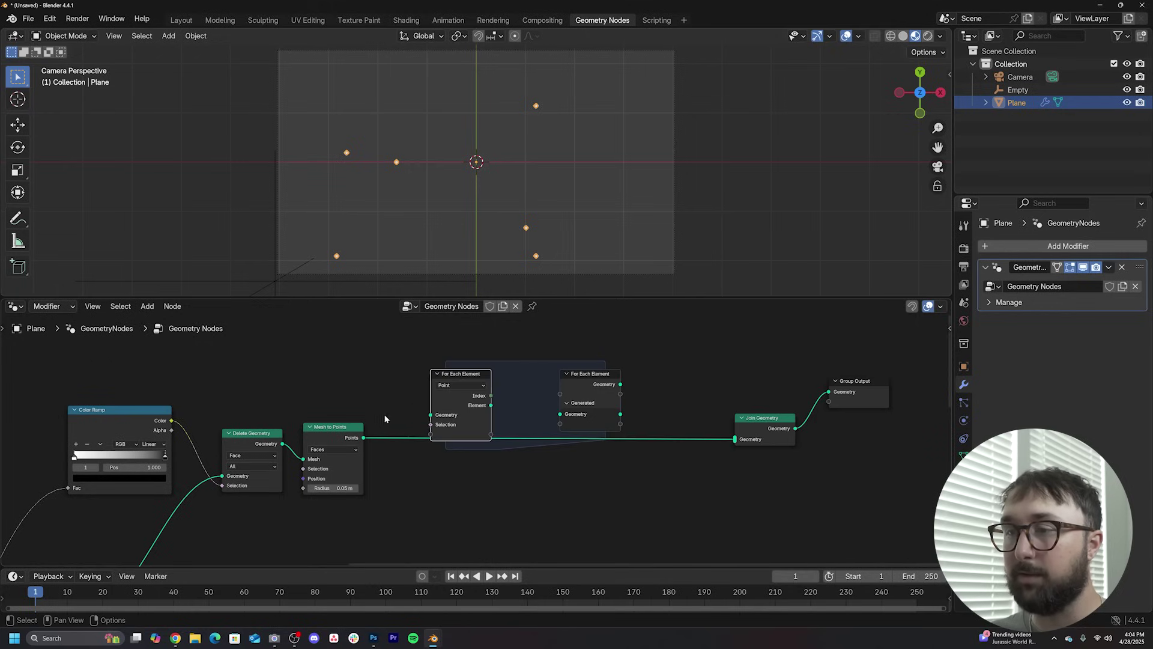
# - Reroute the Mesh to Points output into the For Each Element input, and its Generated Geometry into the final Join Geometry
pyautogui.click(359, 434)
pyautogui.keyDown('ctrl'); pyautogui.moveTo(400, 412); pyautogui.dragTo(388, 448, button='right'); pyautogui.keyUp('ctrl')
pyautogui.moveTo(364, 438); pyautogui.dragTo(430, 414)
pyautogui.moveTo(621, 414); pyautogui.dragTo(734, 439)
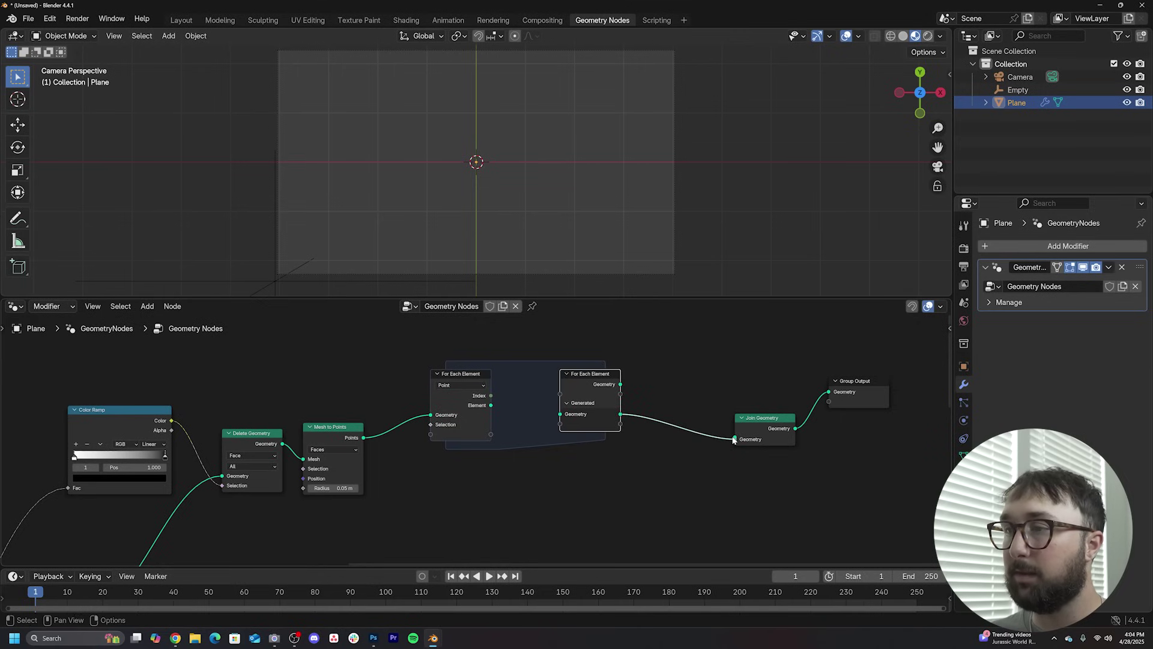
# - Add a second For Each Element zone and place it directly below the first one
pyautogui.hotkey('shift', 'a')
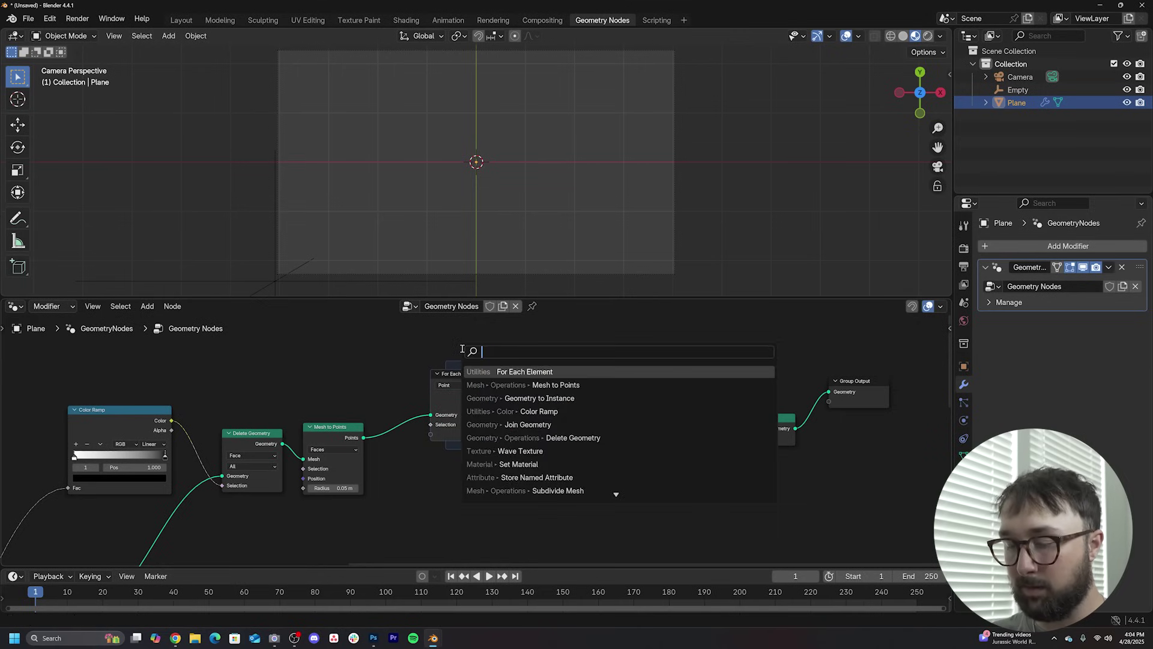
pyautogui.write('for')
pyautogui.click(554, 373)
pyautogui.click(489, 492)
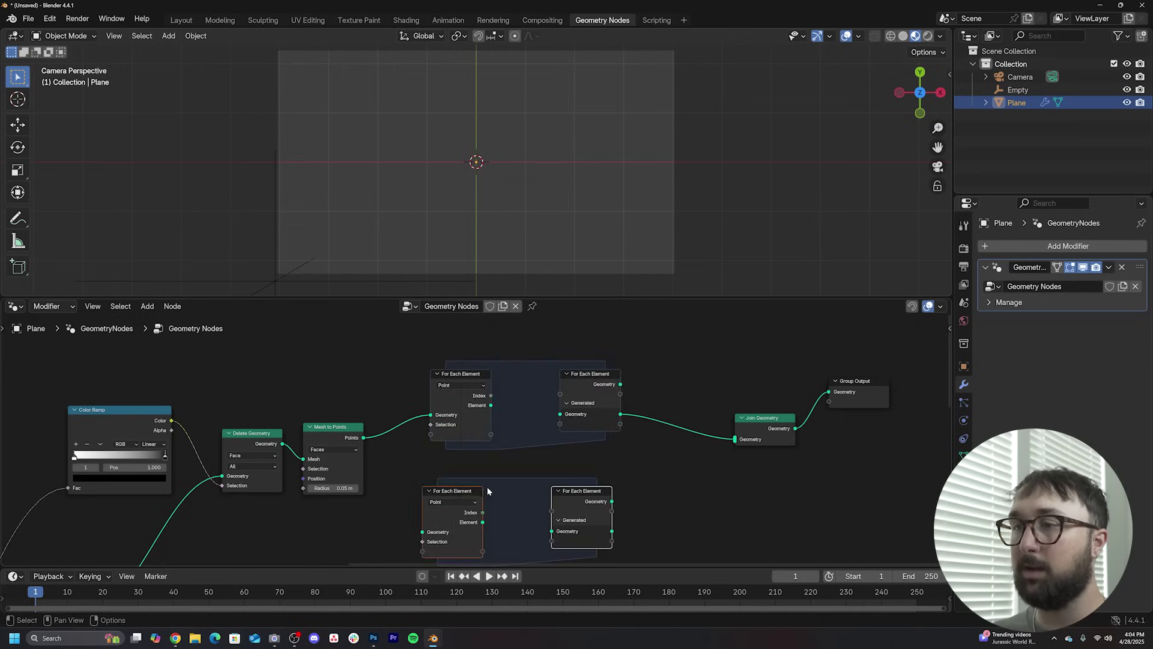
pyautogui.moveTo(489, 492); pyautogui.dragTo(516, 465, button='middle')
pyautogui.moveTo(481, 468); pyautogui.dragTo(486, 440)
pyautogui.moveTo(622, 466); pyautogui.dragTo(642, 433)
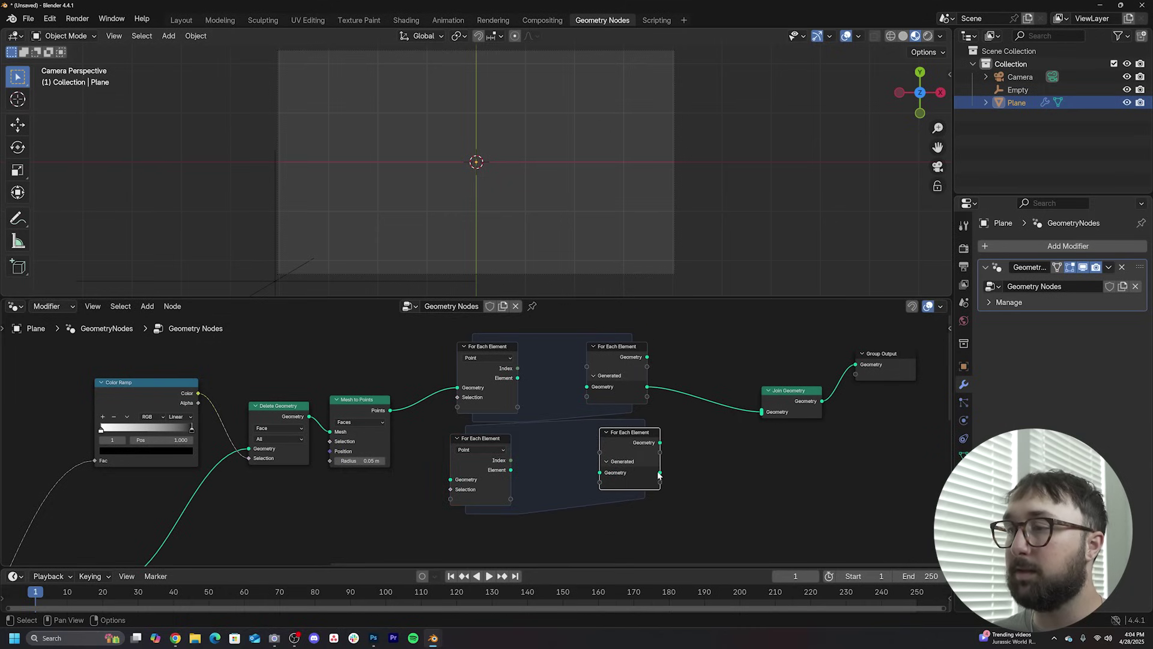
# - Connect the second zone's Generated Geometry output to the first zone's Generated Geometry input and realign the zone's nodes
pyautogui.moveTo(661, 472); pyautogui.dragTo(587, 386)
pyautogui.scroll(2, 678, 444)
pyautogui.moveTo(677, 445); pyautogui.dragTo(671, 426)
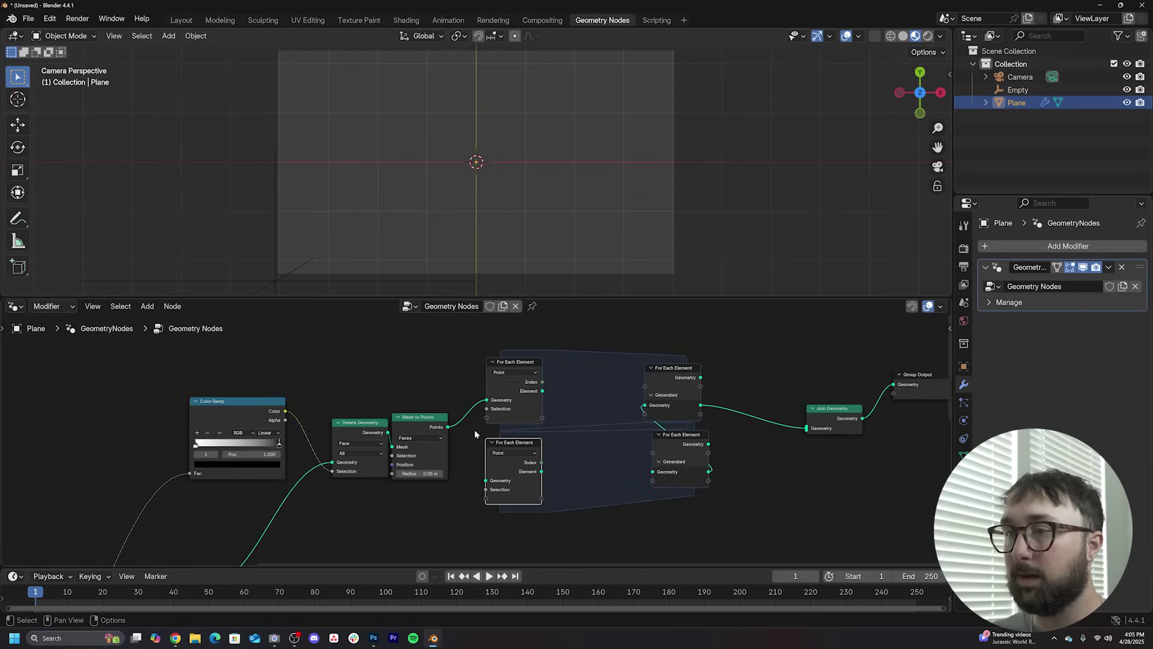
# - Move Delete Geometry and Mesh to Points away from the zones, and widen both zones by shifting their output nodes together
pyautogui.moveTo(476, 435); pyautogui.dragTo(343, 442)
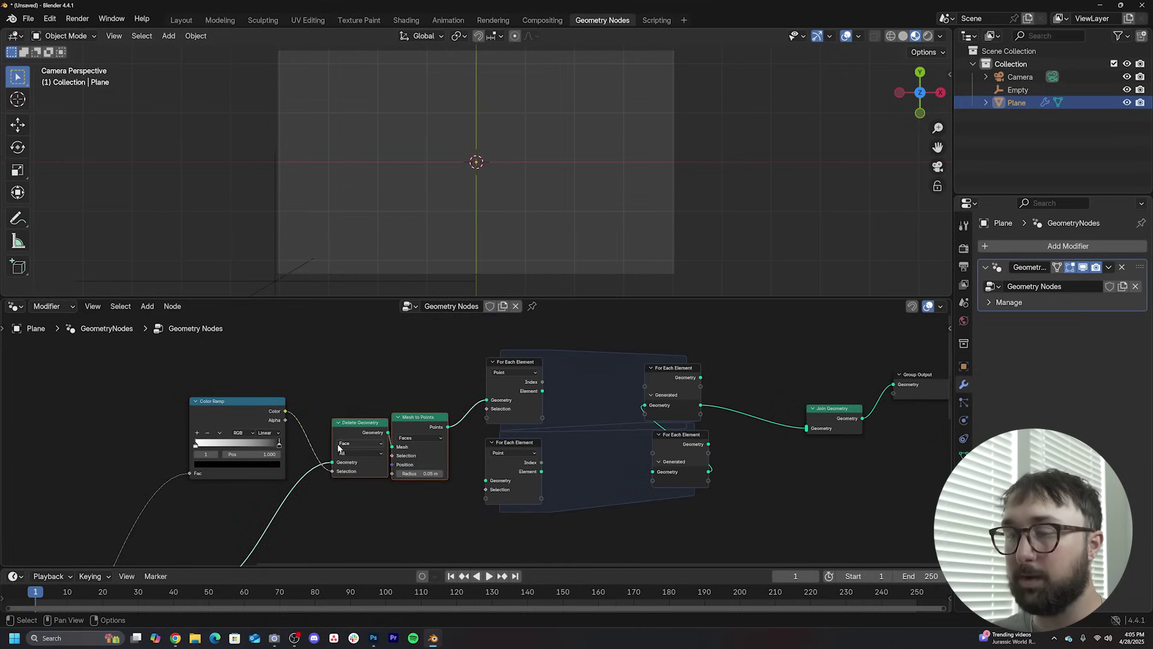
pyautogui.moveTo(423, 442); pyautogui.dragTo(402, 443)
pyautogui.scroll(2, 481, 424)
pyautogui.moveTo(485, 425); pyautogui.dragTo(412, 427, button='middle')
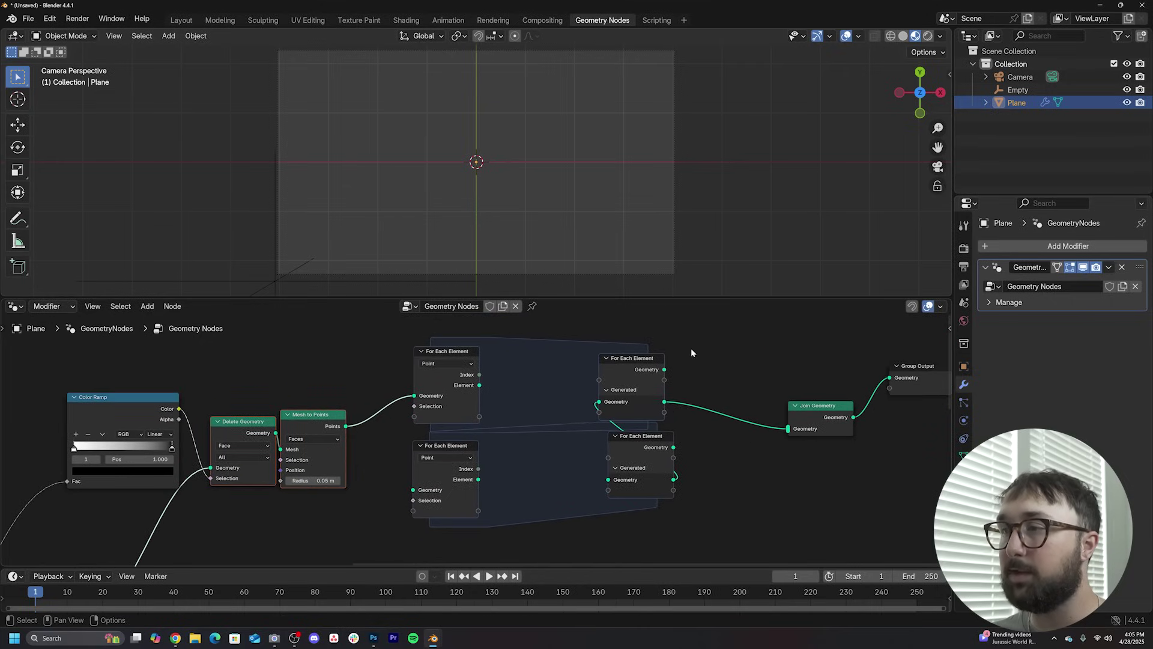
pyautogui.moveTo(691, 348); pyautogui.dragTo(637, 453)
pyautogui.moveTo(639, 451); pyautogui.dragTo(675, 450)
pyautogui.click(685, 455)
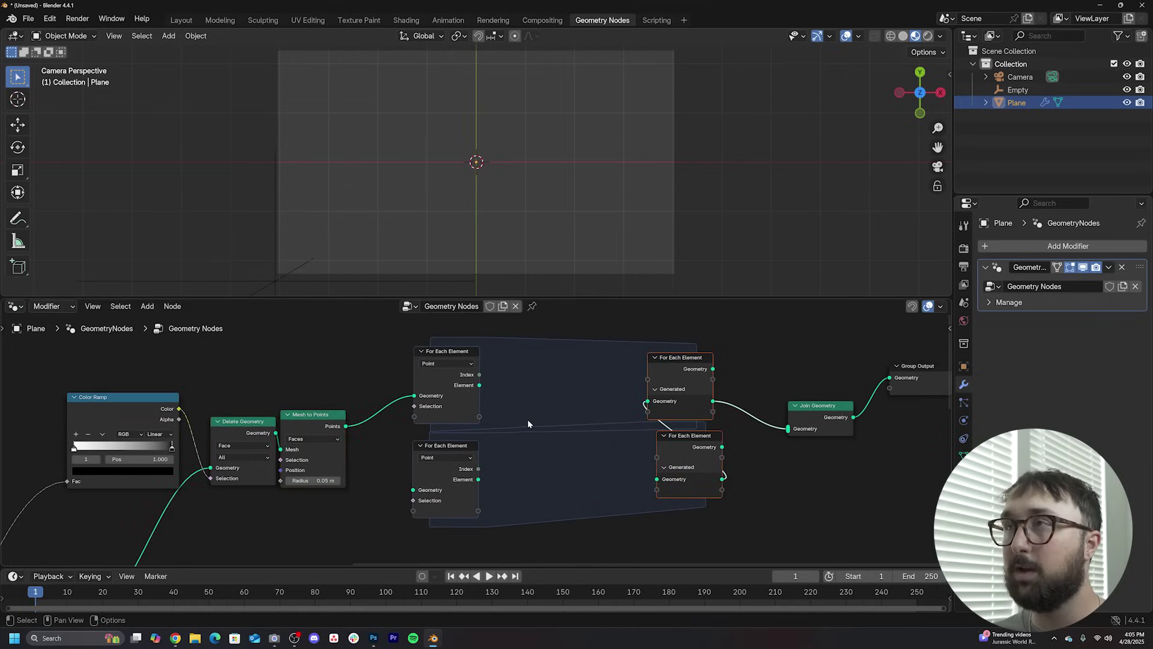
# - Add a Position node and connect it to a new input on the first For Each Element zone
pyautogui.moveTo(535, 425); pyautogui.dragTo(559, 444, button='middle')
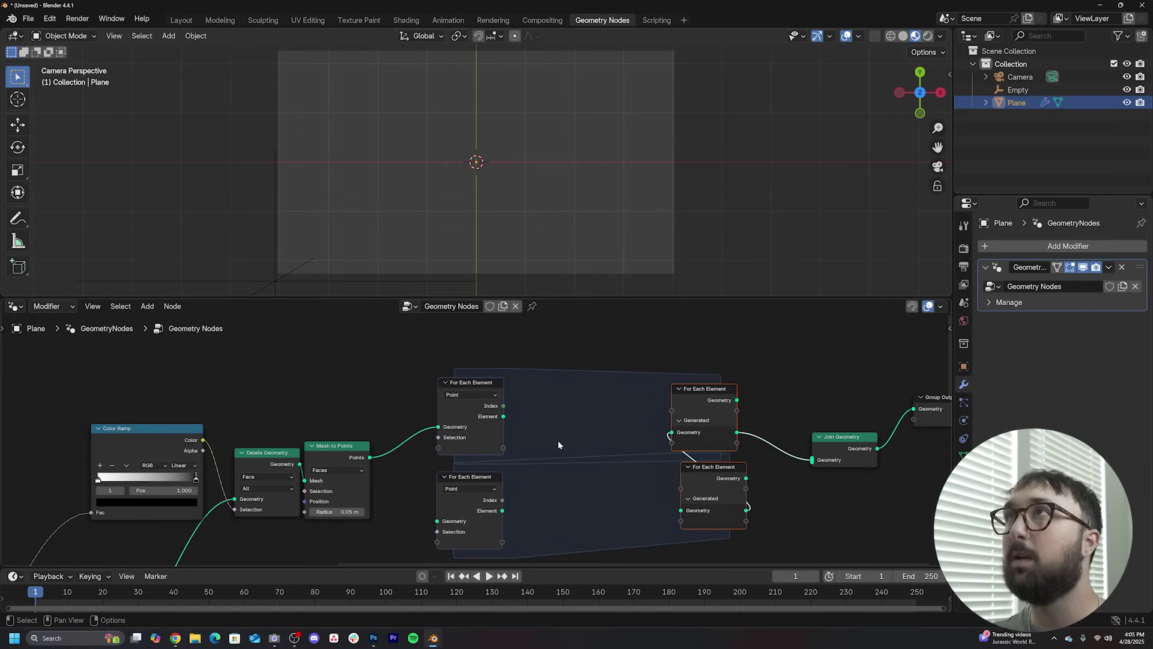
pyautogui.hotkey('shift', 'a')
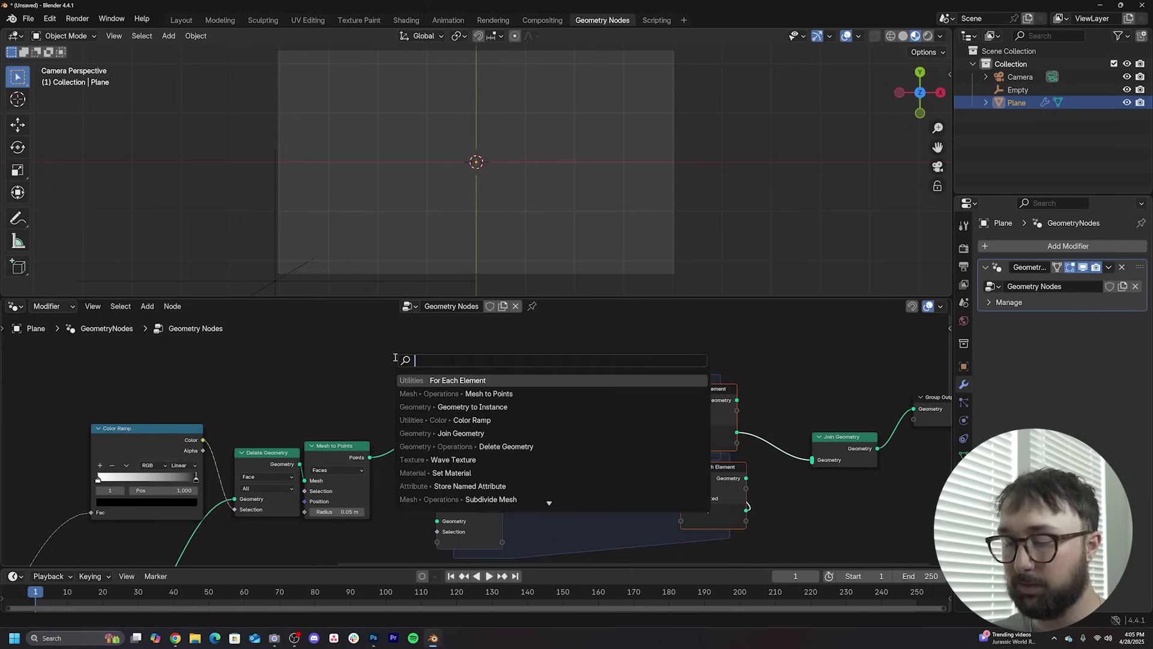
pyautogui.write('pos')
pyautogui.press('Return')
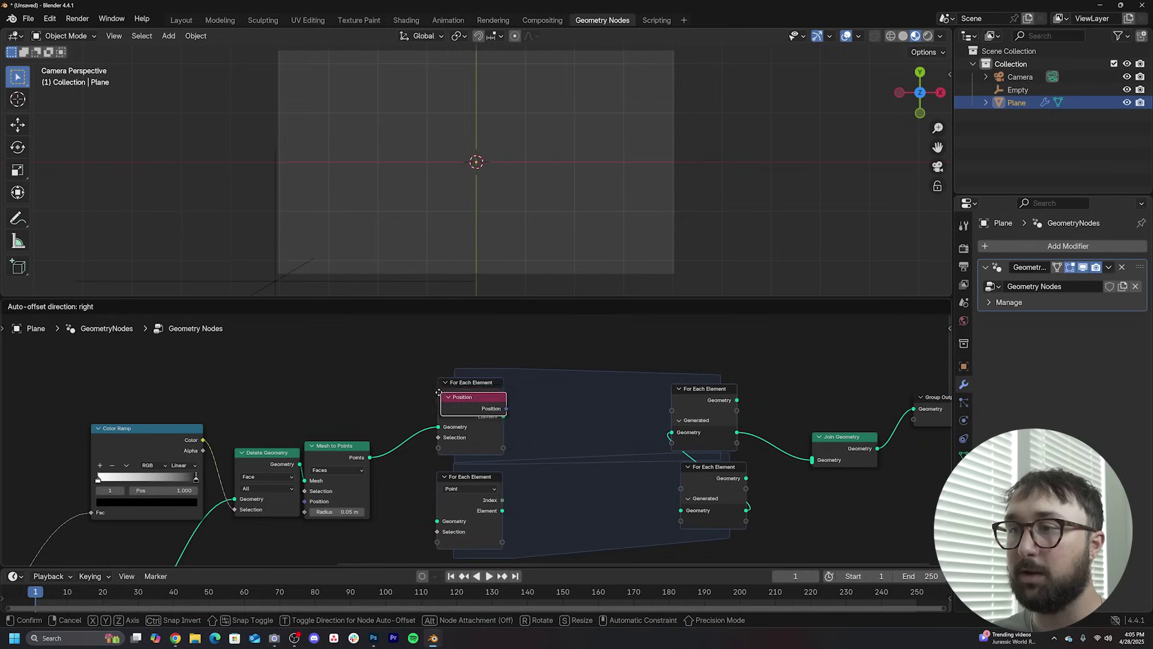
pyautogui.click(338, 401)
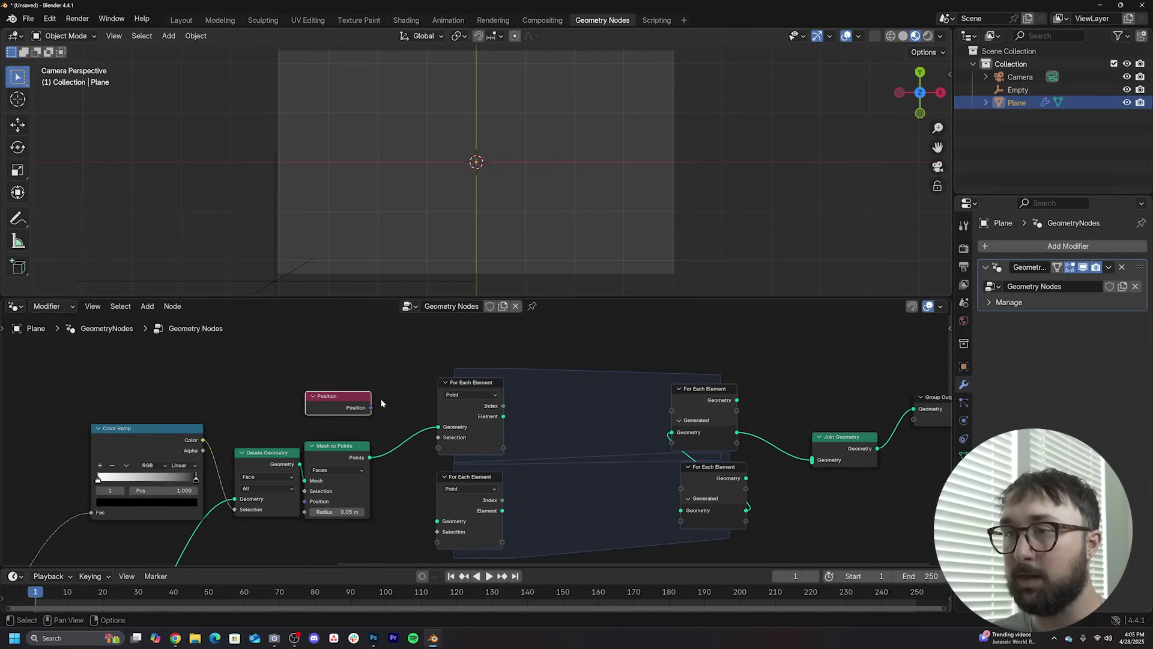
pyautogui.moveTo(371, 407); pyautogui.dragTo(436, 449)
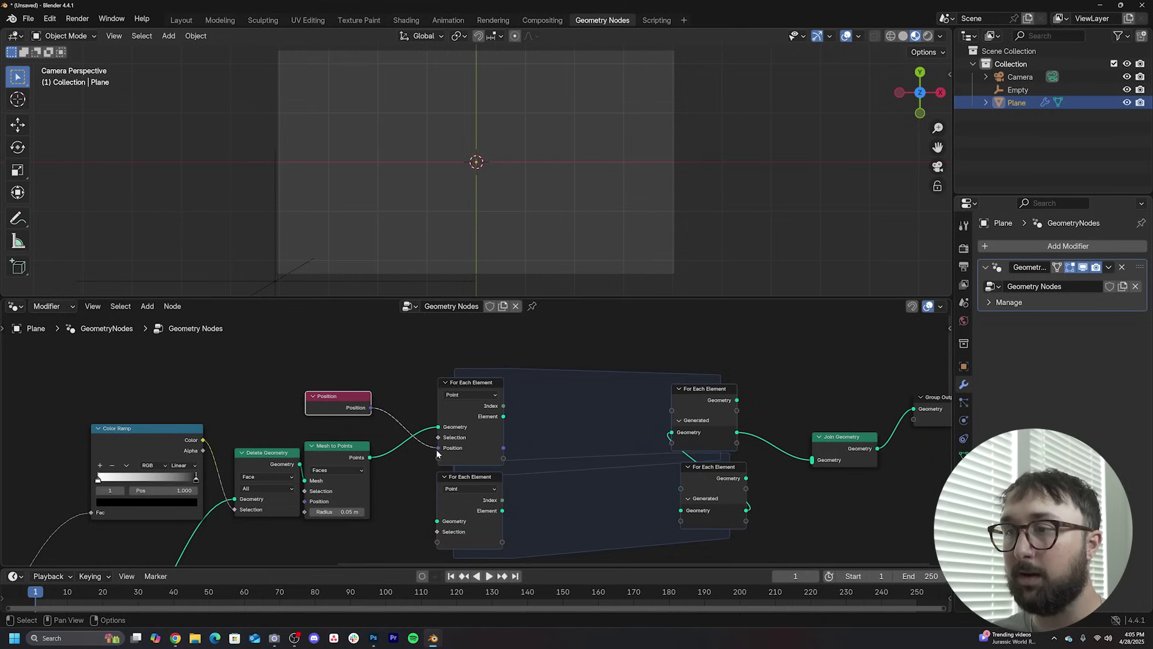
# - Raise the first zone's input and output nodes to separate the zones, and place the Position node close beside the first zone
pyautogui.moveTo(476, 387); pyautogui.dragTo(474, 359)
pyautogui.moveTo(693, 397); pyautogui.dragTo(702, 366)
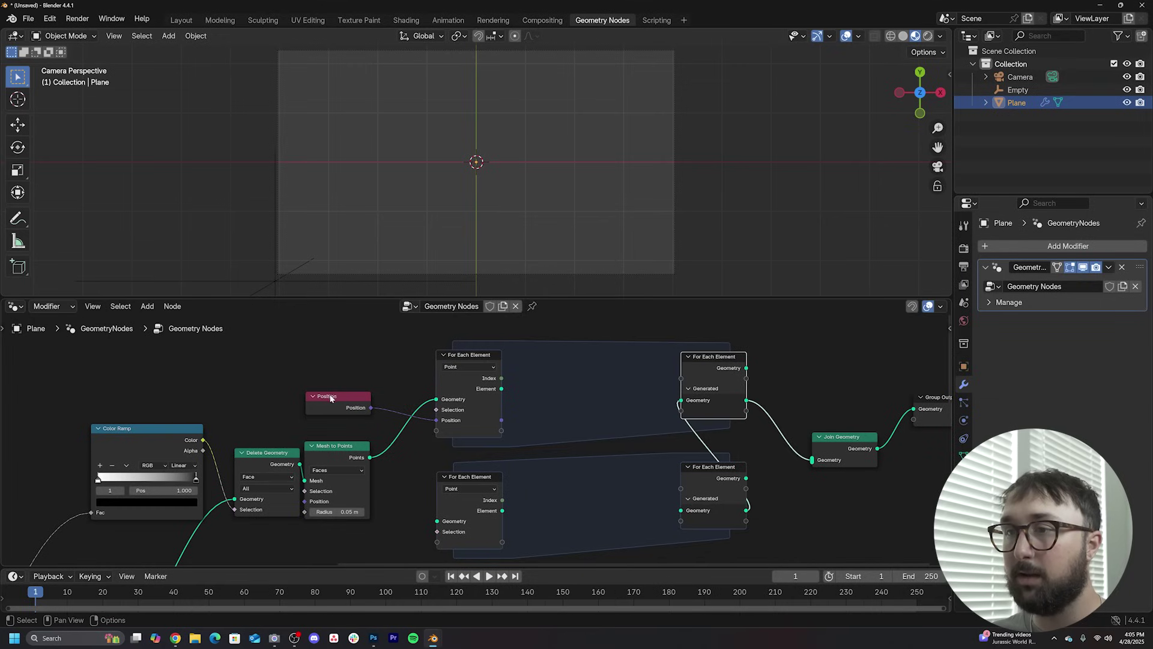
pyautogui.moveTo(330, 398); pyautogui.dragTo(367, 382)
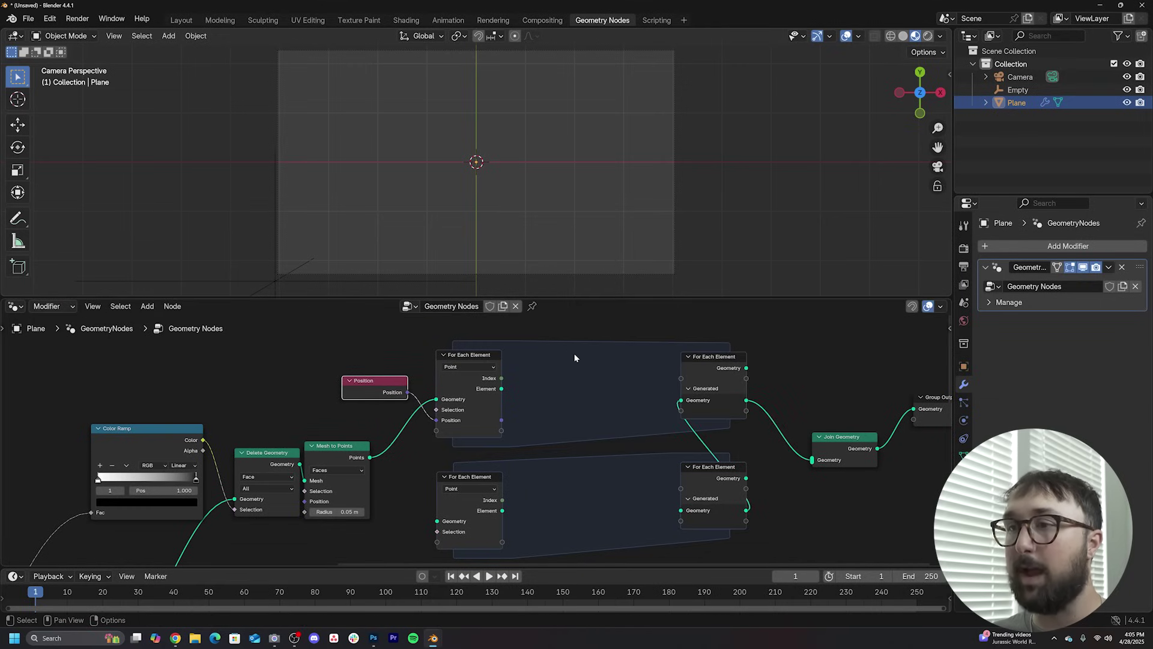
# - Add a Curve Line node inside the first zone and feed its Start from the zone's Position output
pyautogui.hotkey('shift', 'a')
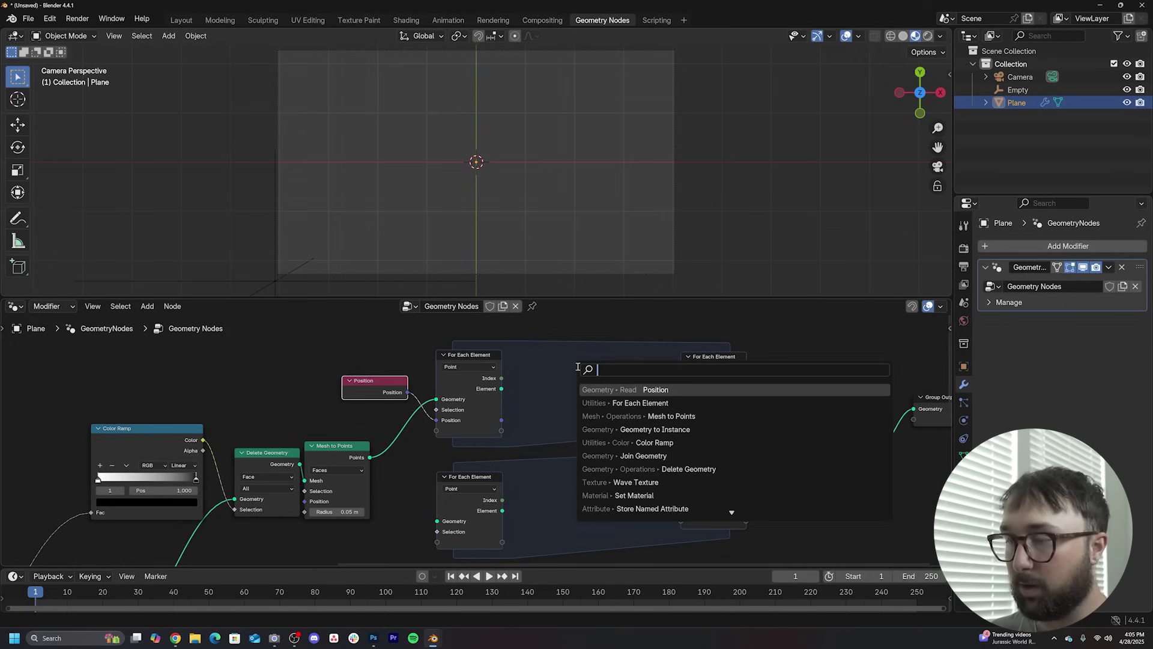
pyautogui.write('curve line')
pyautogui.press('Return')
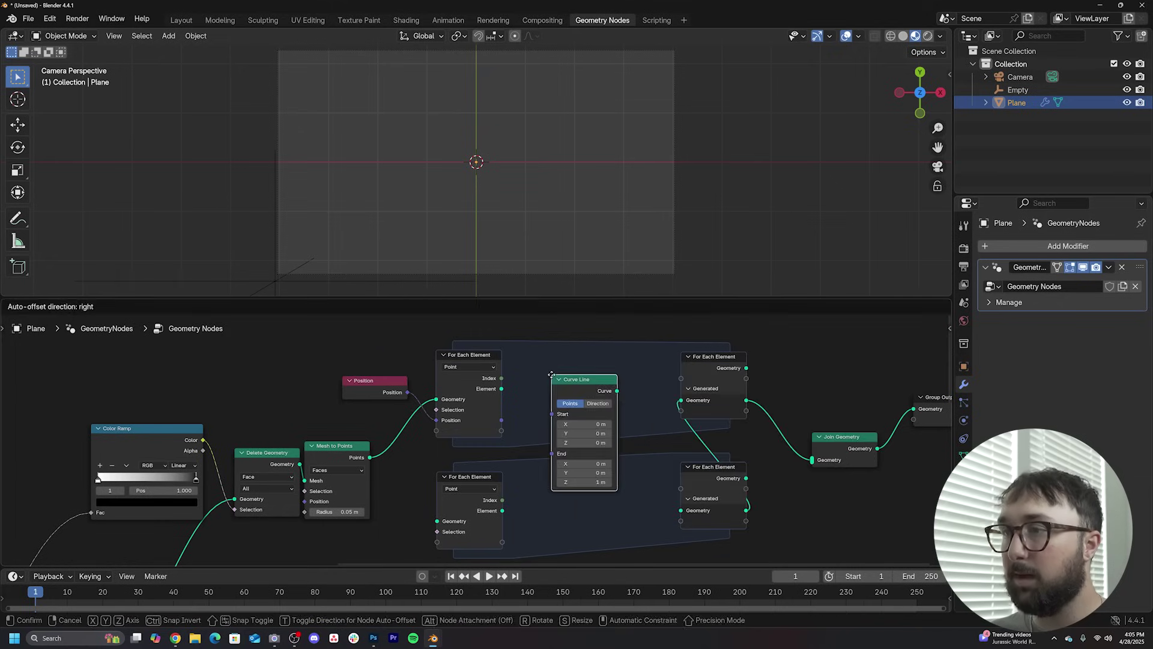
pyautogui.click(558, 386)
pyautogui.moveTo(369, 383)
pyautogui.mouseDown()
pyautogui.moveTo(351, 382)
pyautogui.moveTo(378, 401)
pyautogui.mouseUp()
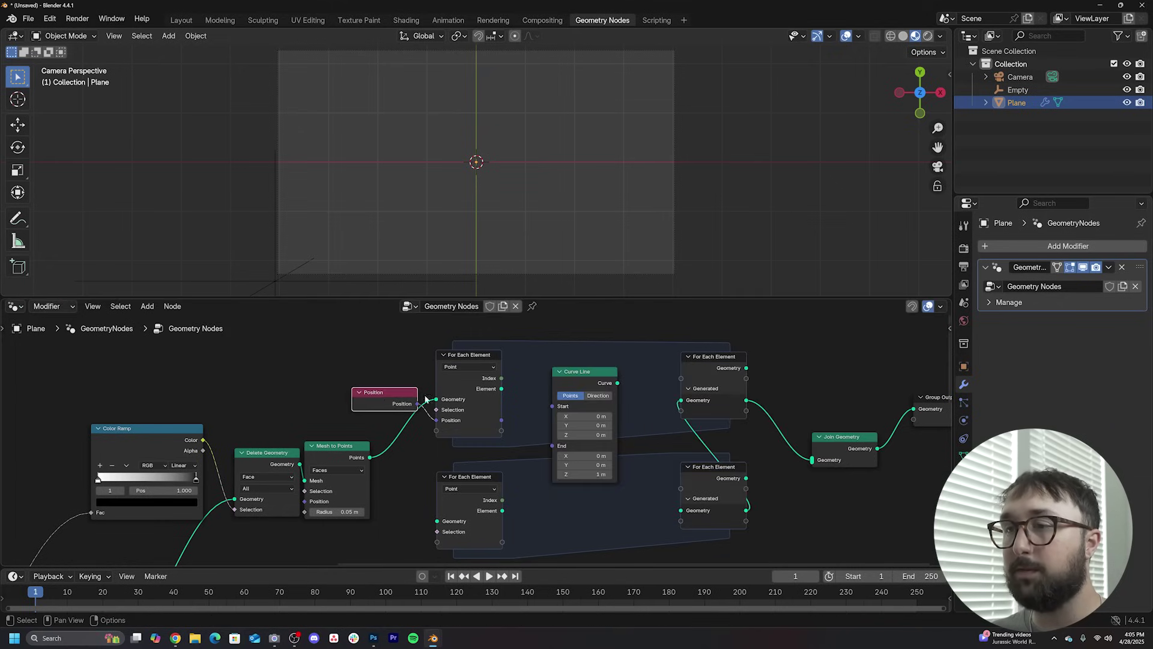
pyautogui.moveTo(502, 420); pyautogui.dragTo(558, 407)
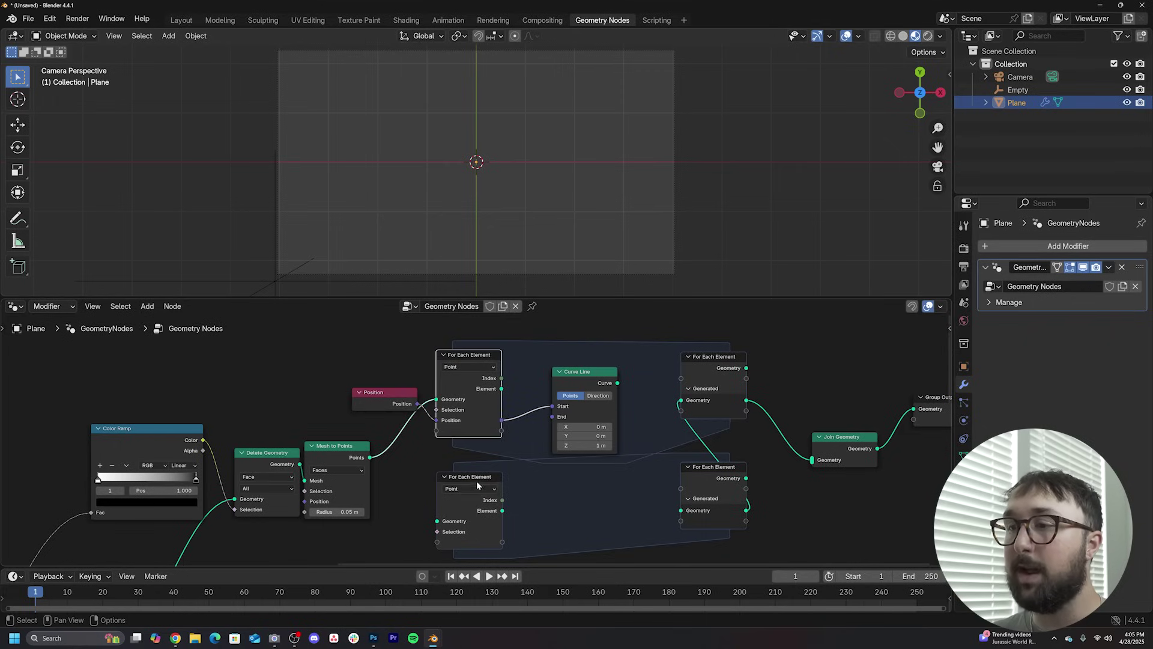
# - Move the second zone's input node up slightly and widen both zones by shifting their output nodes with Join Geometry and Group Output
pyautogui.moveTo(455, 472)
pyautogui.mouseDown()
pyautogui.moveTo(443, 456)
pyautogui.moveTo(455, 454)
pyautogui.mouseUp()
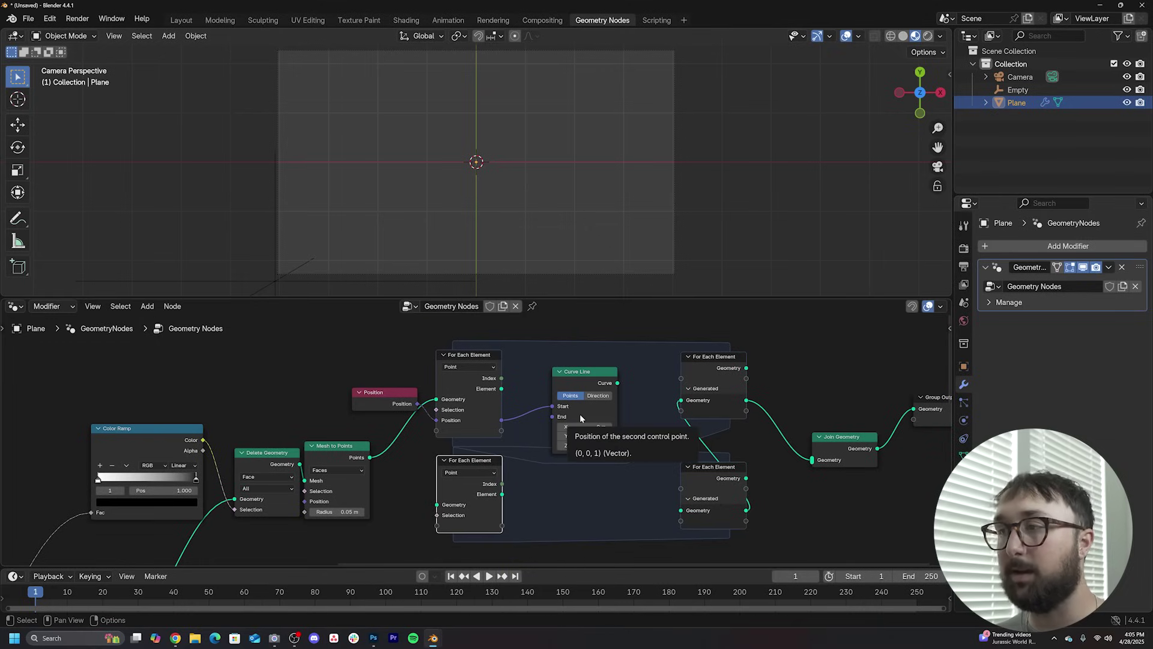
pyautogui.scroll(-2, 580, 415)
pyautogui.moveTo(608, 343); pyautogui.dragTo(789, 507)
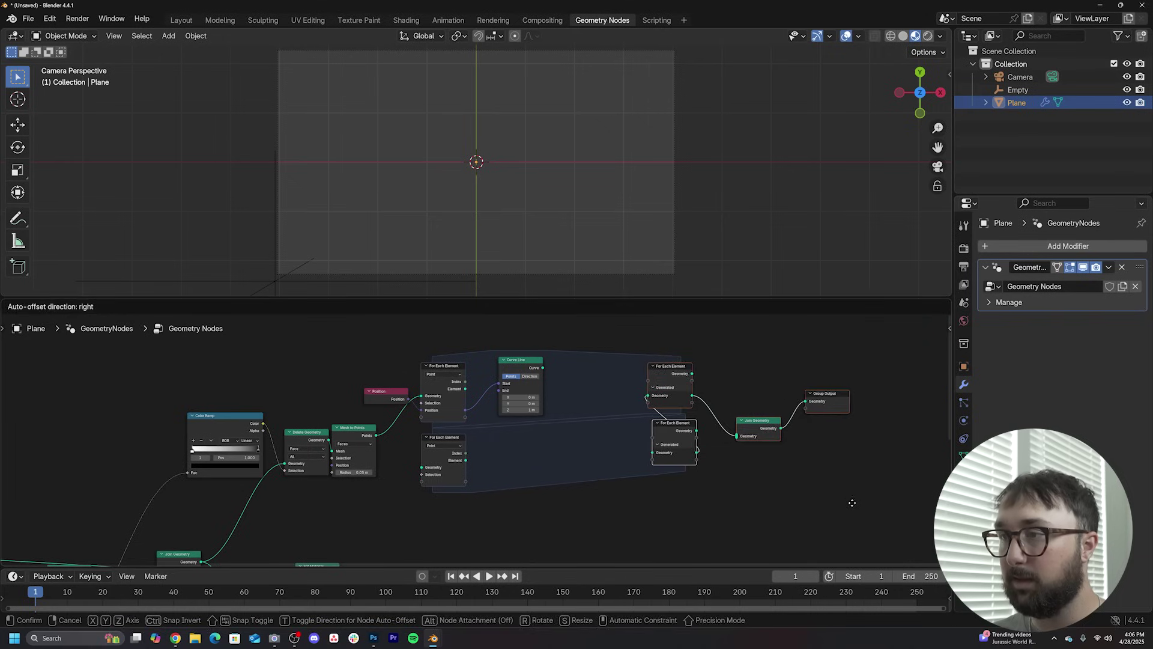
pyautogui.scroll(3, 595, 444)
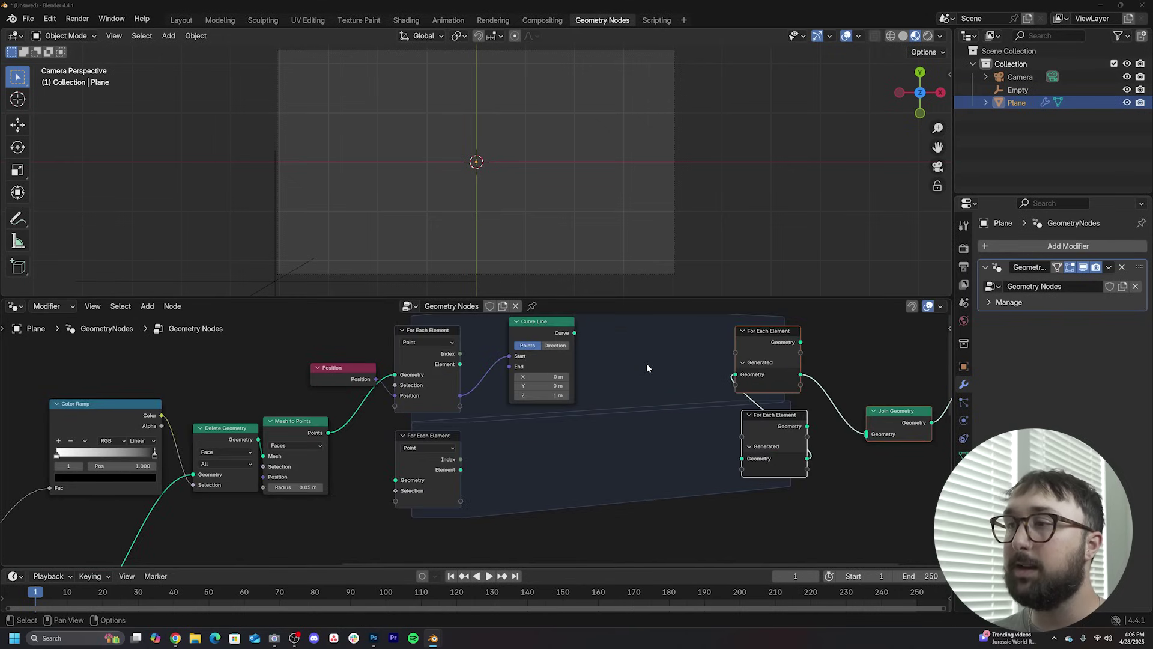
# - Add a Sample Index node inside the second For Each Element zone
pyautogui.hotkey('shift', 'a')
pyautogui.write('samp')
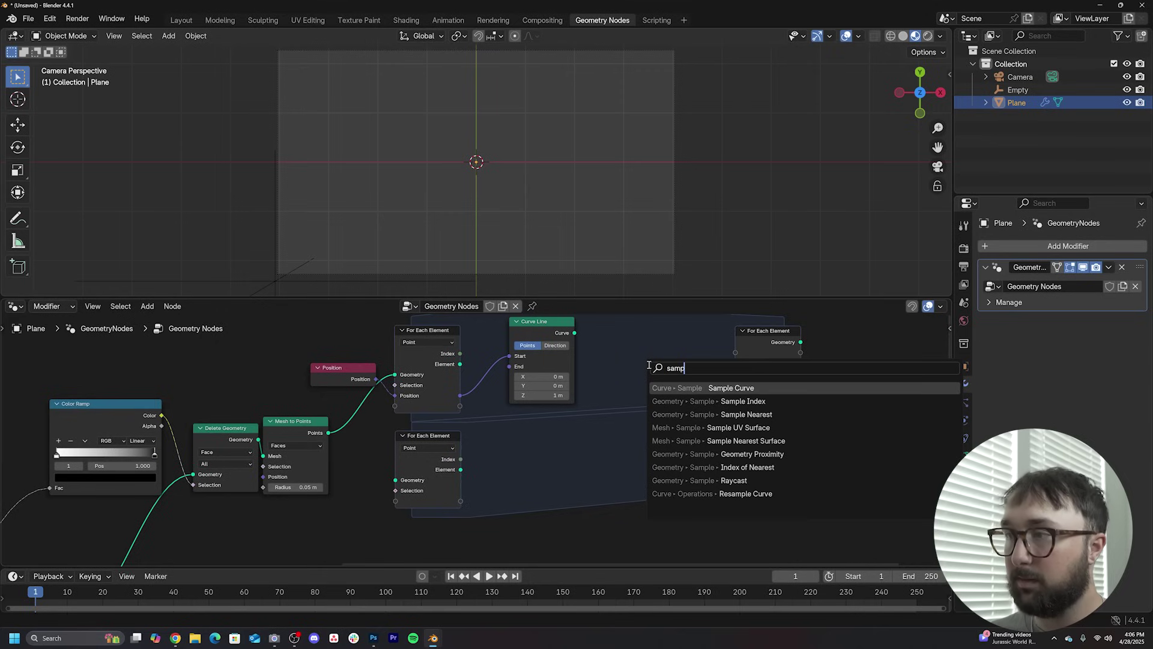
pyautogui.click(745, 401)
pyautogui.click(544, 434)
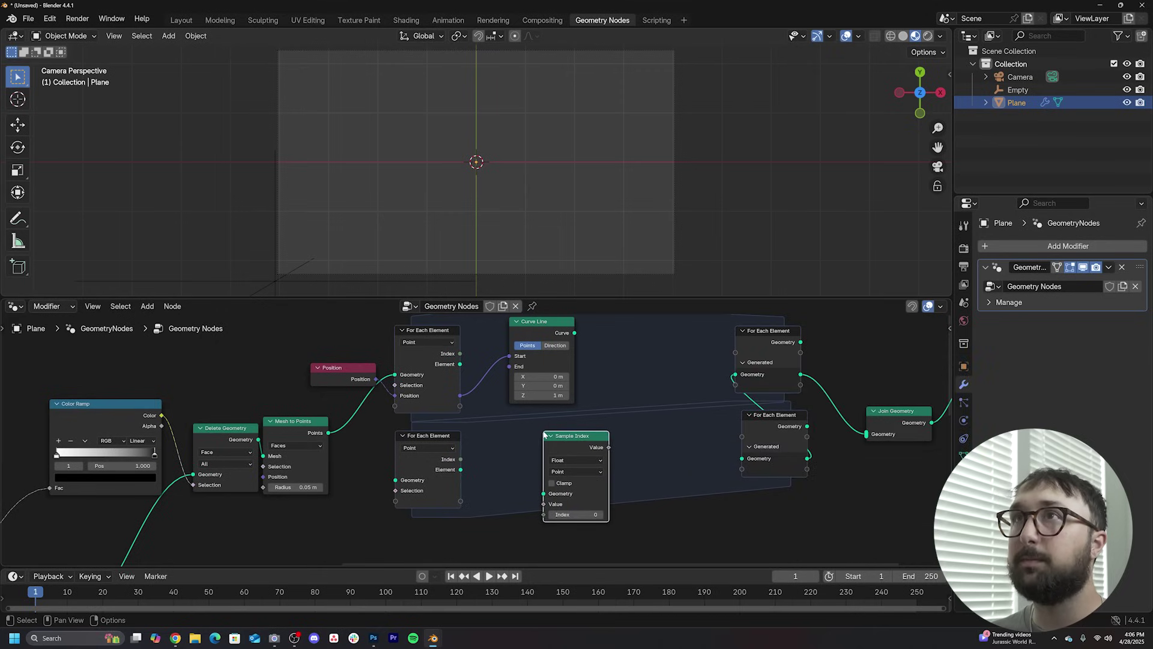
# - Duplicate the Position node below the zones, set Sample Index to Vector, and connect the duplicate to its Value input
pyautogui.click(344, 369)
pyautogui.hotkey('shift', 'd')
pyautogui.click(348, 546)
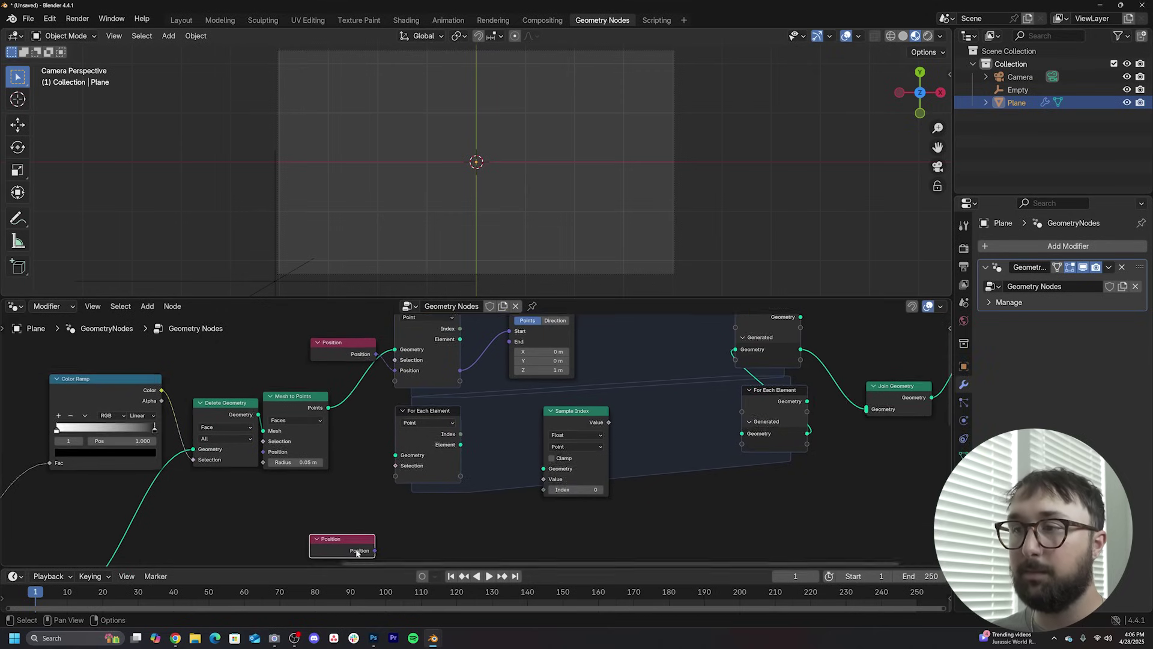
pyautogui.moveTo(357, 549); pyautogui.dragTo(349, 537, button='middle')
pyautogui.scroll(3, 570, 430)
pyautogui.click(574, 416)
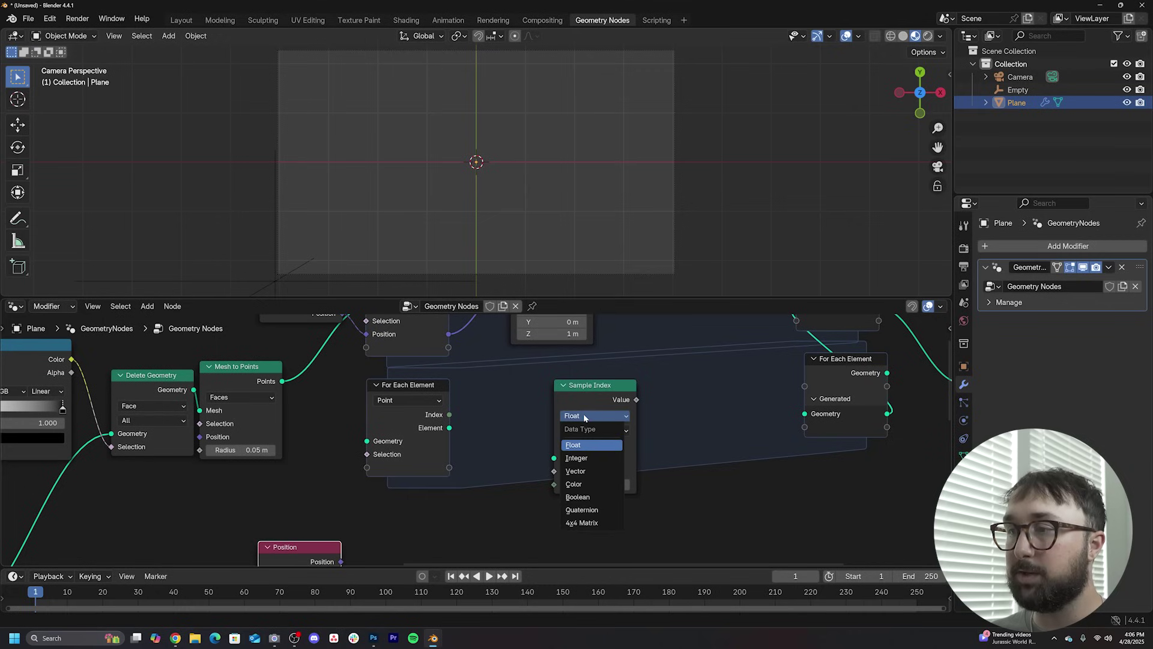
pyautogui.click(575, 472)
pyautogui.moveTo(296, 547); pyautogui.dragTo(554, 471)
pyautogui.scroll(-2, 284, 406)
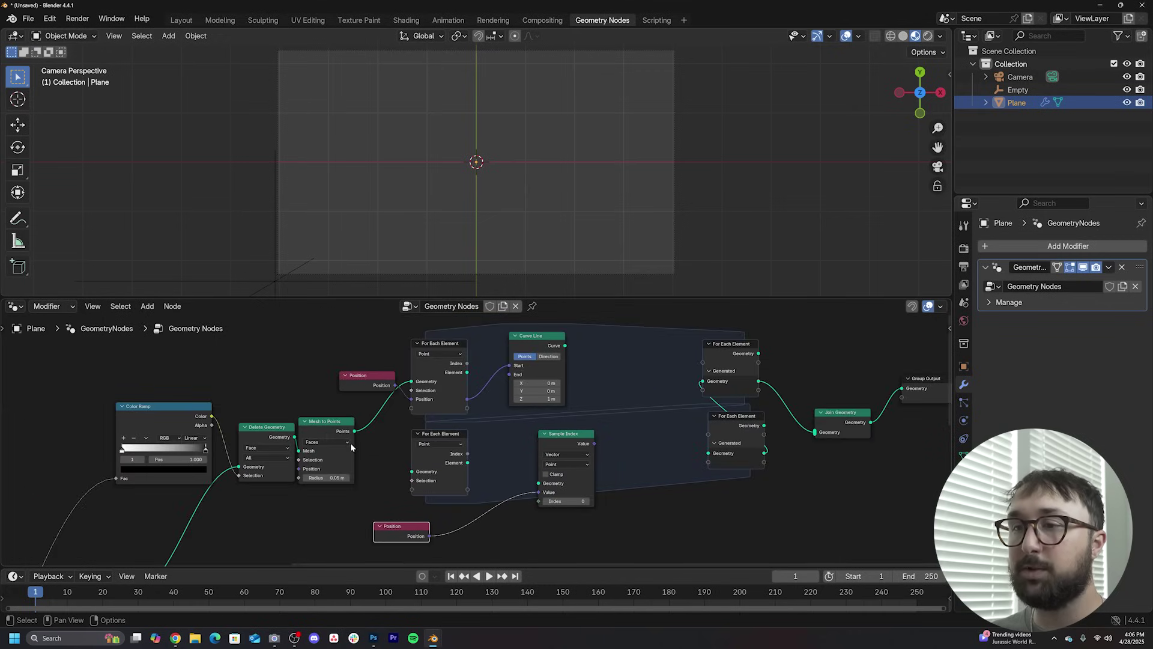
# - Connect Mesh to Points to the second zone's Geometry input, and that zone's Element output to the Sample Index Geometry input
pyautogui.scroll(3, 438, 477)
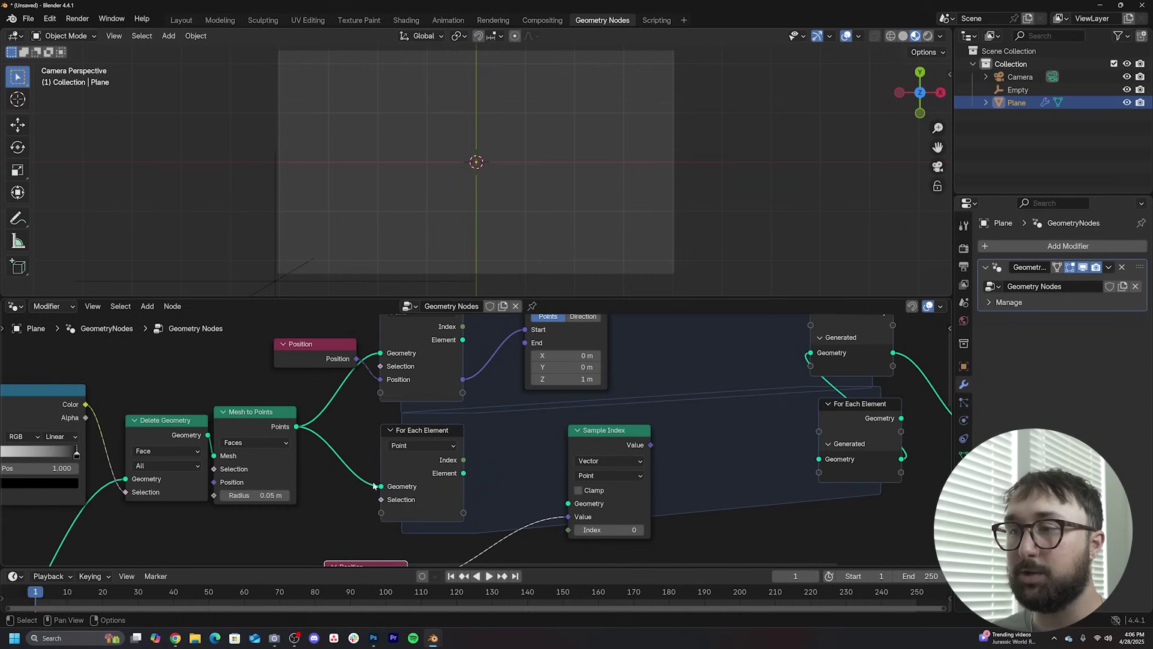
pyautogui.moveTo(418, 443); pyautogui.dragTo(528, 475)
pyautogui.moveTo(640, 430); pyautogui.dragTo(551, 489, button='middle')
pyautogui.scroll(-1, 501, 458)
pyautogui.moveTo(501, 458); pyautogui.dragTo(499, 489, button='middle')
pyautogui.moveTo(499, 489); pyautogui.dragTo(456, 489)
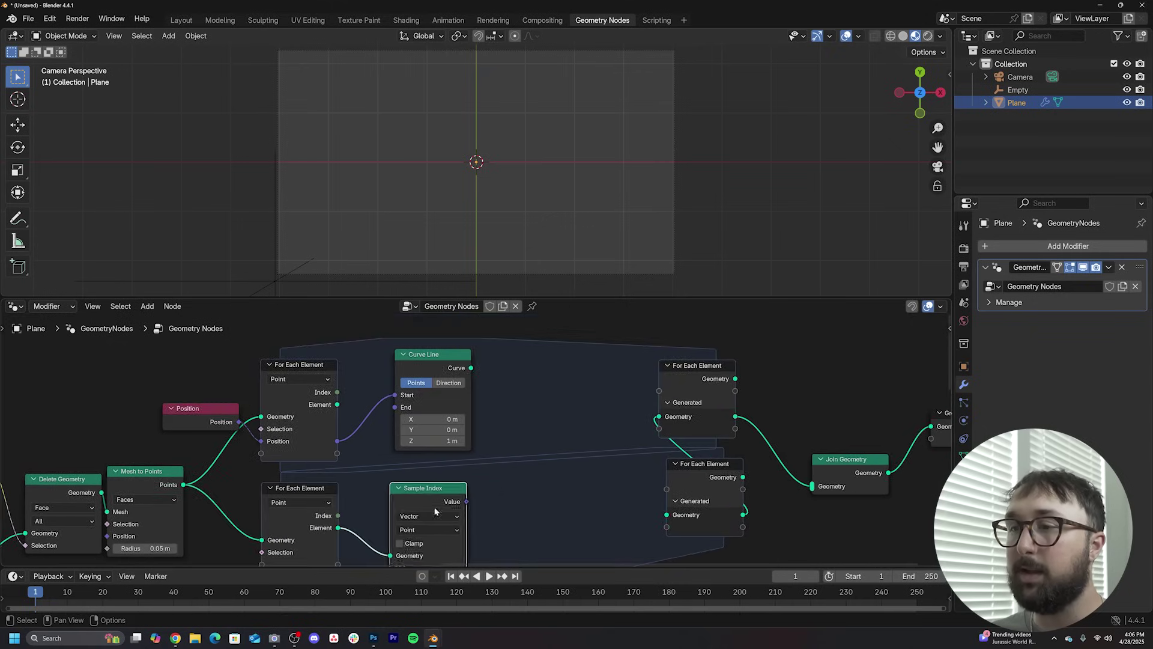
# - Connect the Sample Index value to the Curve Line's End, and the Curve output to the second zone's Generated Geometry input
pyautogui.moveTo(451, 532); pyautogui.dragTo(462, 507, button='middle')
pyautogui.moveTo(480, 478); pyautogui.dragTo(407, 384)
pyautogui.moveTo(478, 346); pyautogui.dragTo(675, 494)
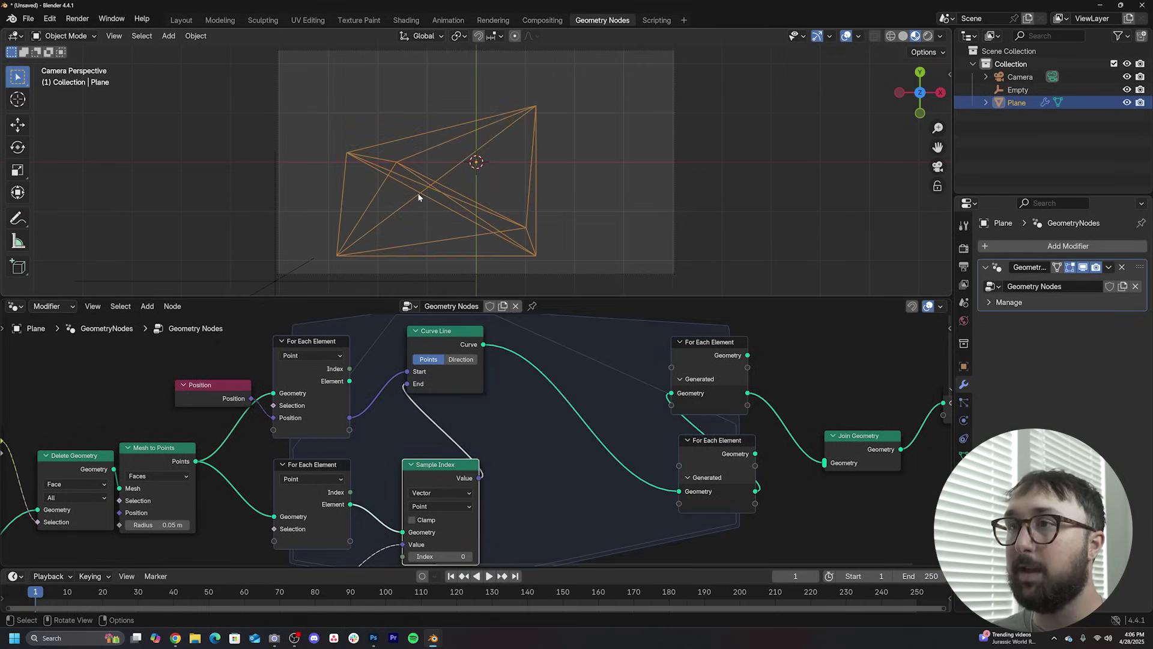
# - Examine the generated connecting lines in the top view, deselected and selected, and return to the camera view
pyautogui.moveTo(419, 197); pyautogui.dragTo(510, 188, button='middle')
pyautogui.press('KP_7')
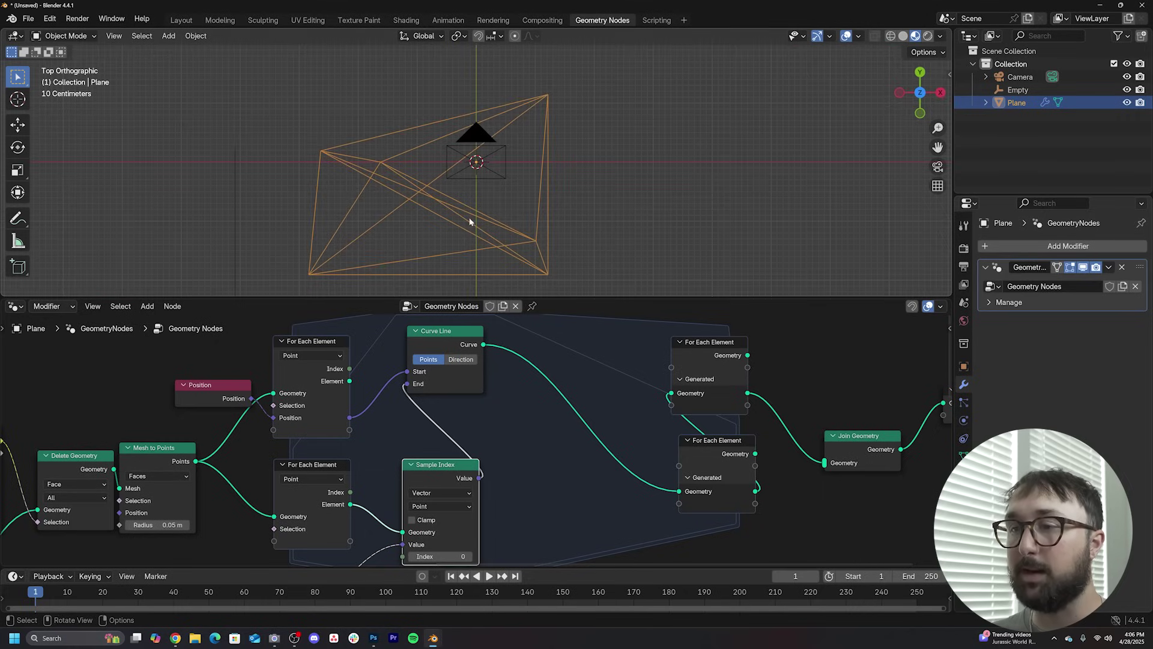
pyautogui.scroll(-2, 506, 503)
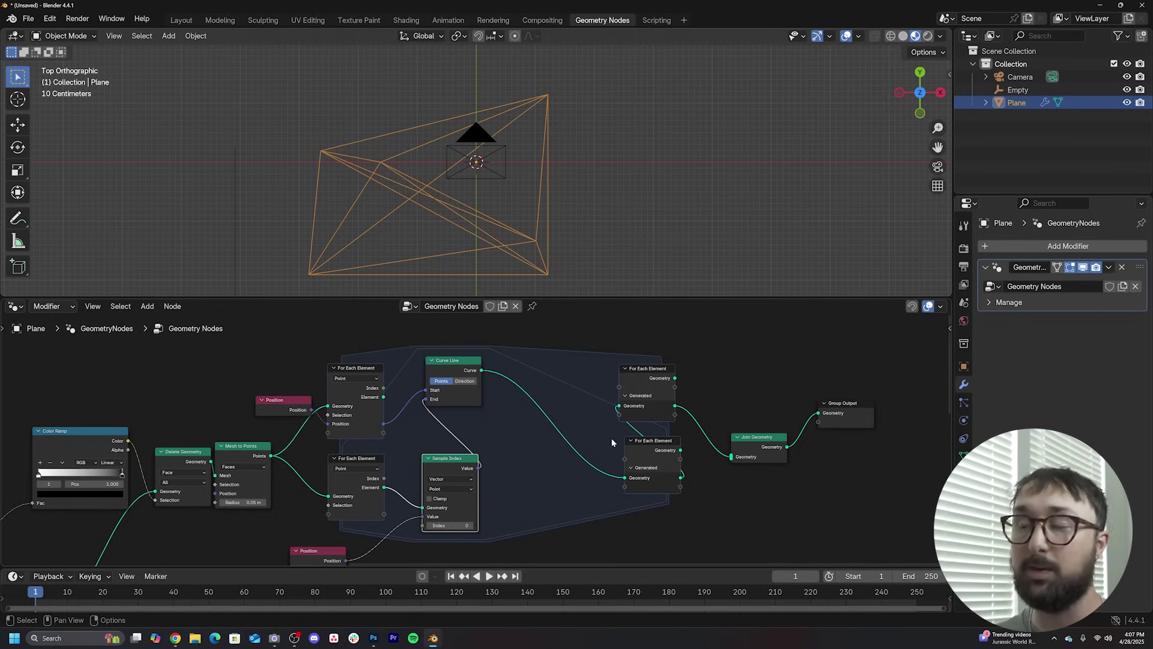
pyautogui.click(592, 126)
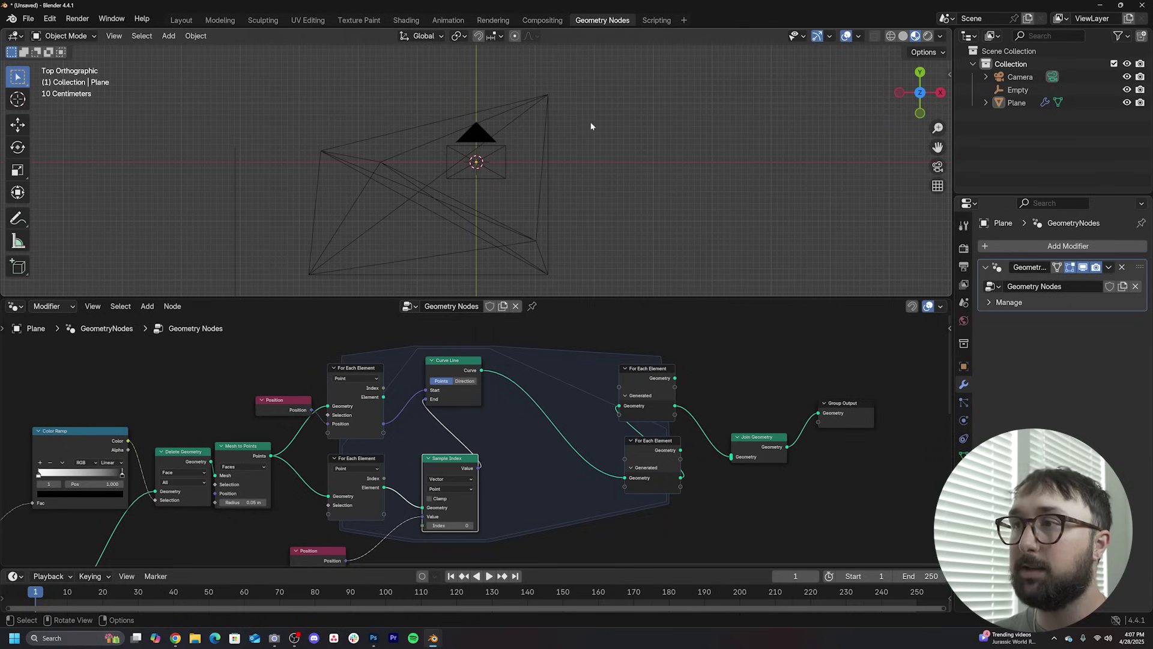
pyautogui.click(540, 227)
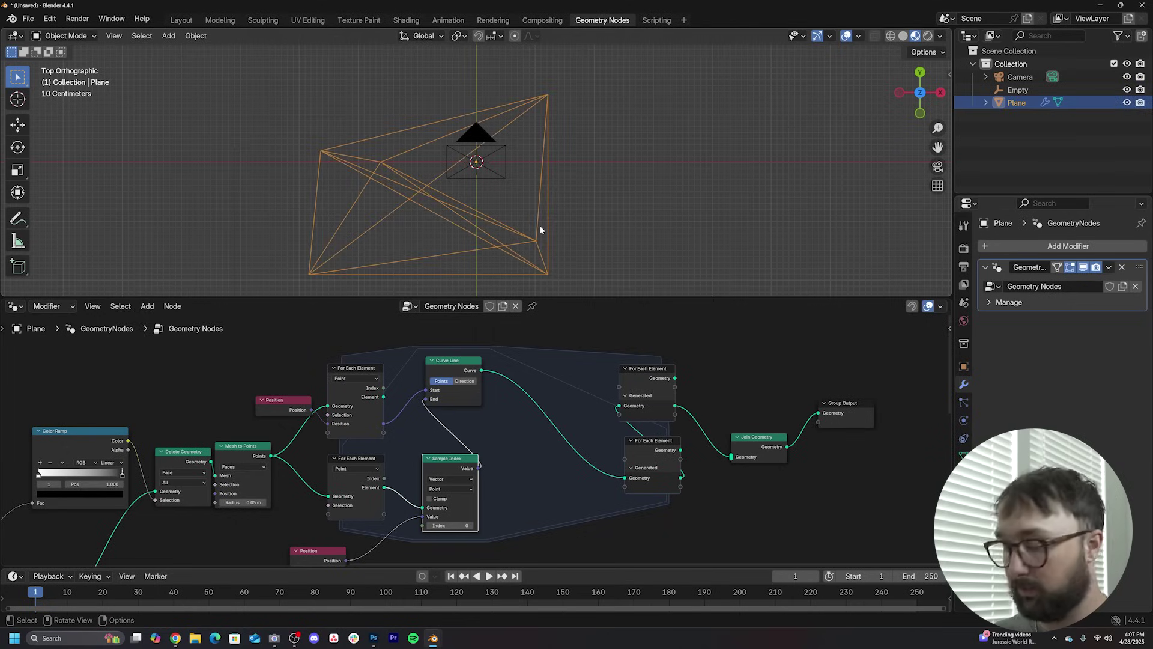
pyautogui.press('KP_0')
# - Move Join Geometry and Group Output farther from the zones to make room for more nodes
pyautogui.moveTo(781, 409); pyautogui.dragTo(556, 408, button='middle')
pyautogui.moveTo(724, 383); pyautogui.dragTo(532, 490)
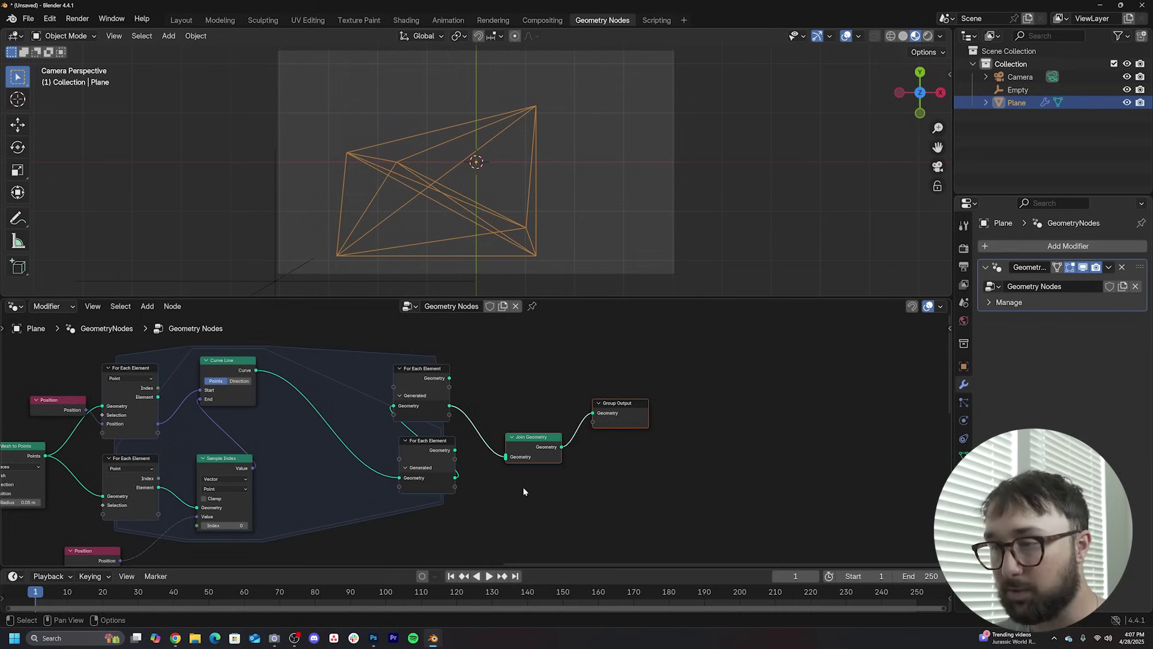
pyautogui.press('g')
pyautogui.click(734, 464)
# - Insert a Curve to Mesh node between the first zone's Generated Geometry output and Join Geometry
pyautogui.scroll(6, 625, 118)
pyautogui.keyDown('shift'); pyautogui.moveTo(625, 117); pyautogui.dragTo(628, 215, button='middle'); pyautogui.keyUp('shift')
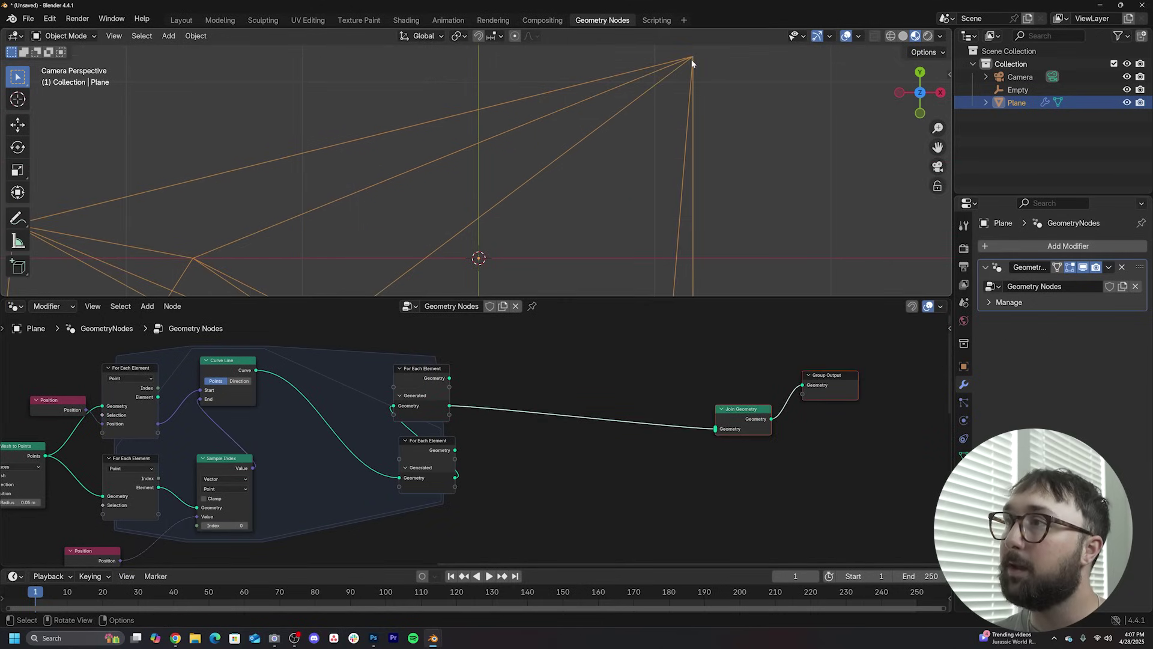
pyautogui.scroll(-3, 563, 147)
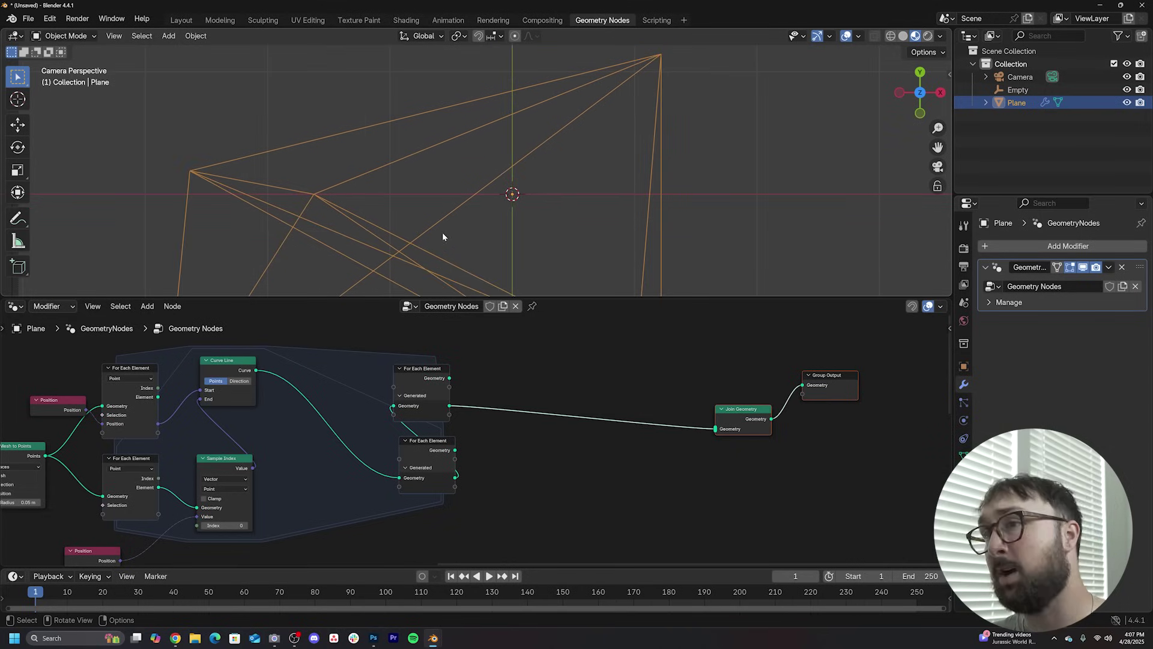
pyautogui.scroll(2, 443, 232)
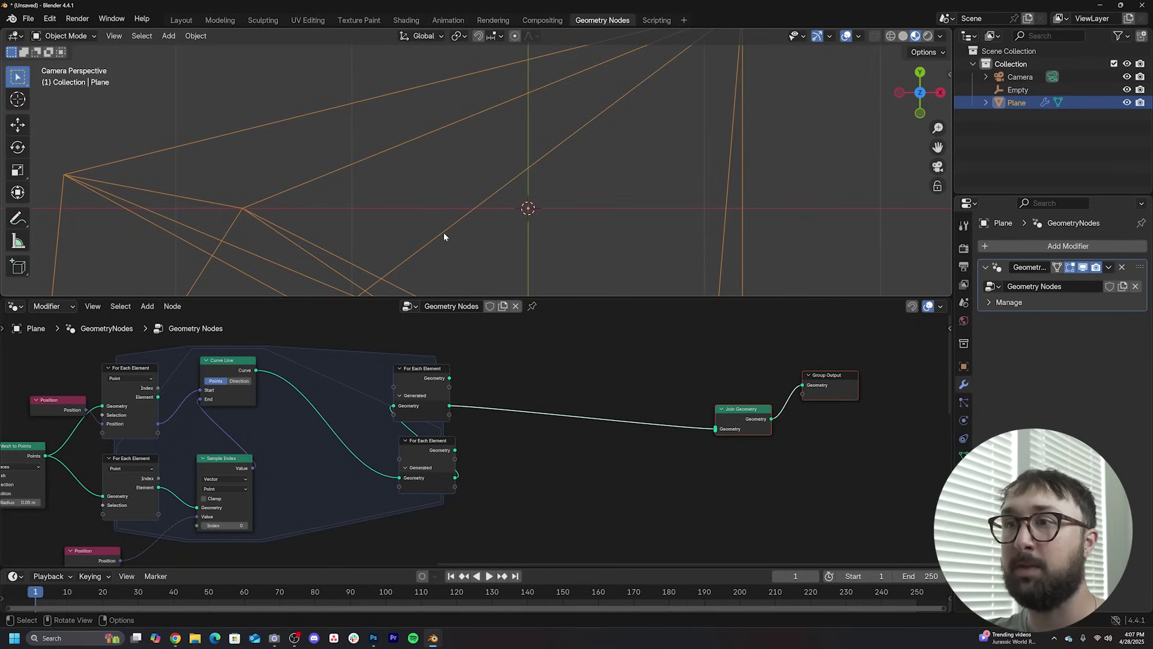
pyautogui.hotkey('shift', 'a')
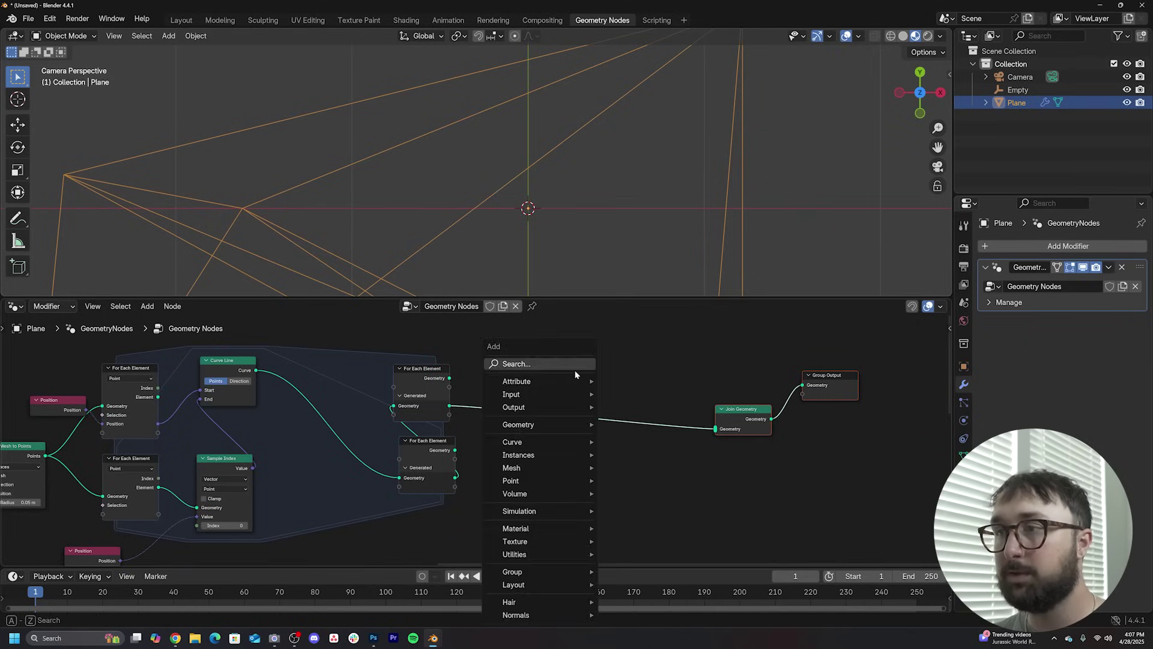
pyautogui.click(575, 372)
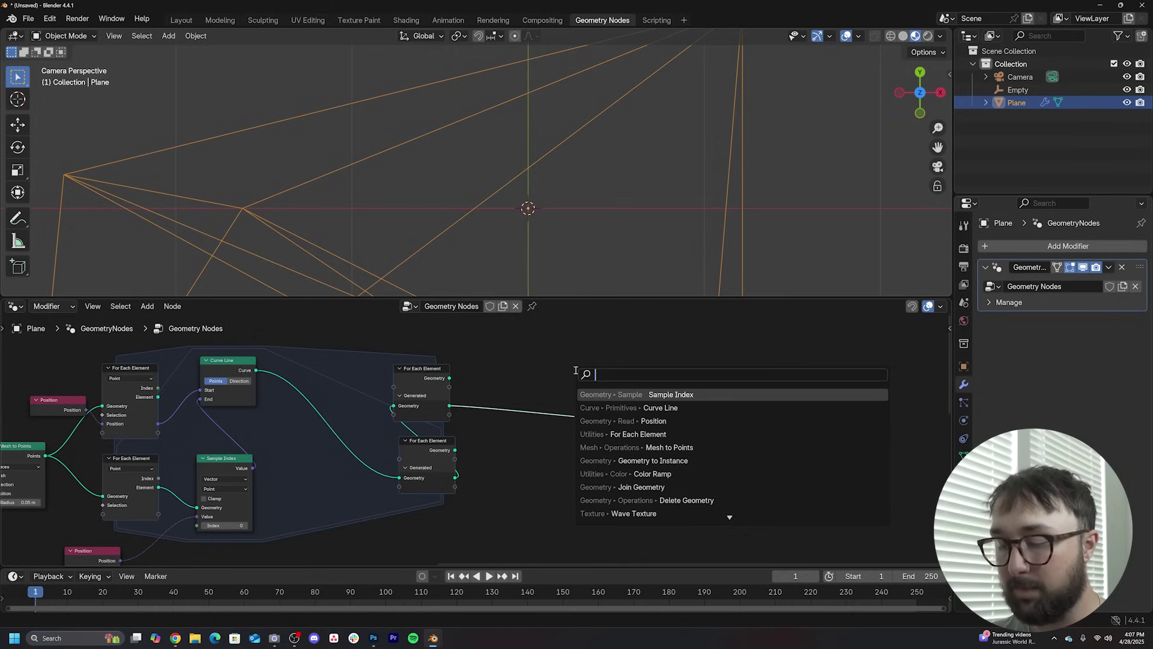
pyautogui.write('mesh')
pyautogui.press('BackSpace')
pyautogui.press('BackSpace')
pyautogui.press('BackSpace')
pyautogui.press('BackSpace')
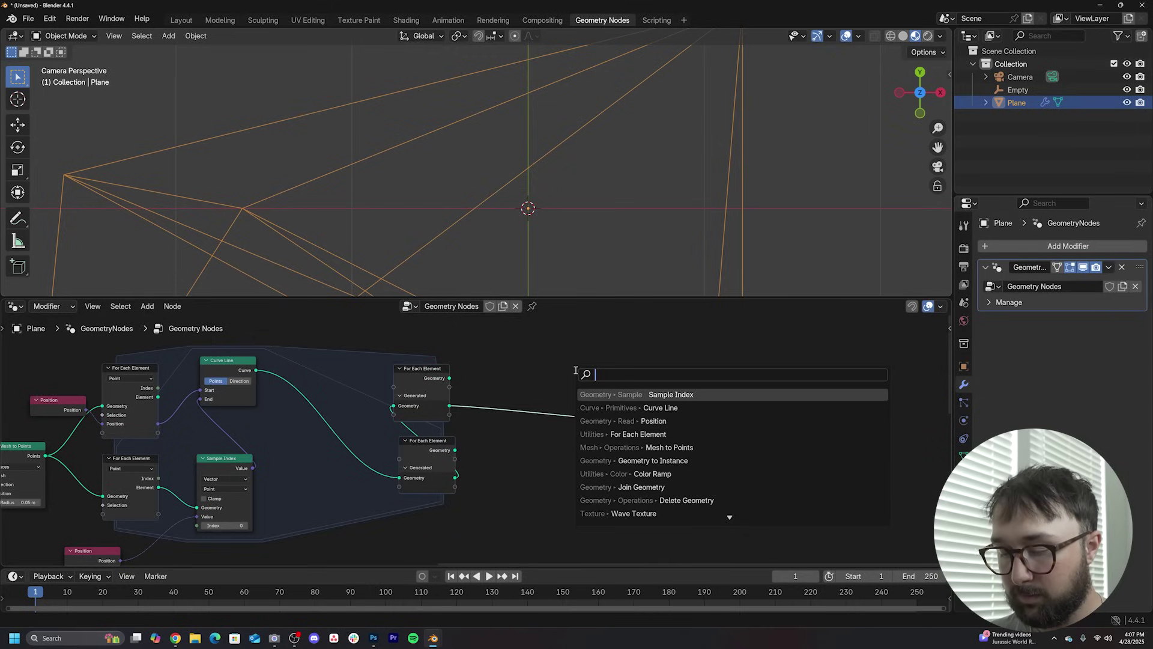
pyautogui.write('curve to m')
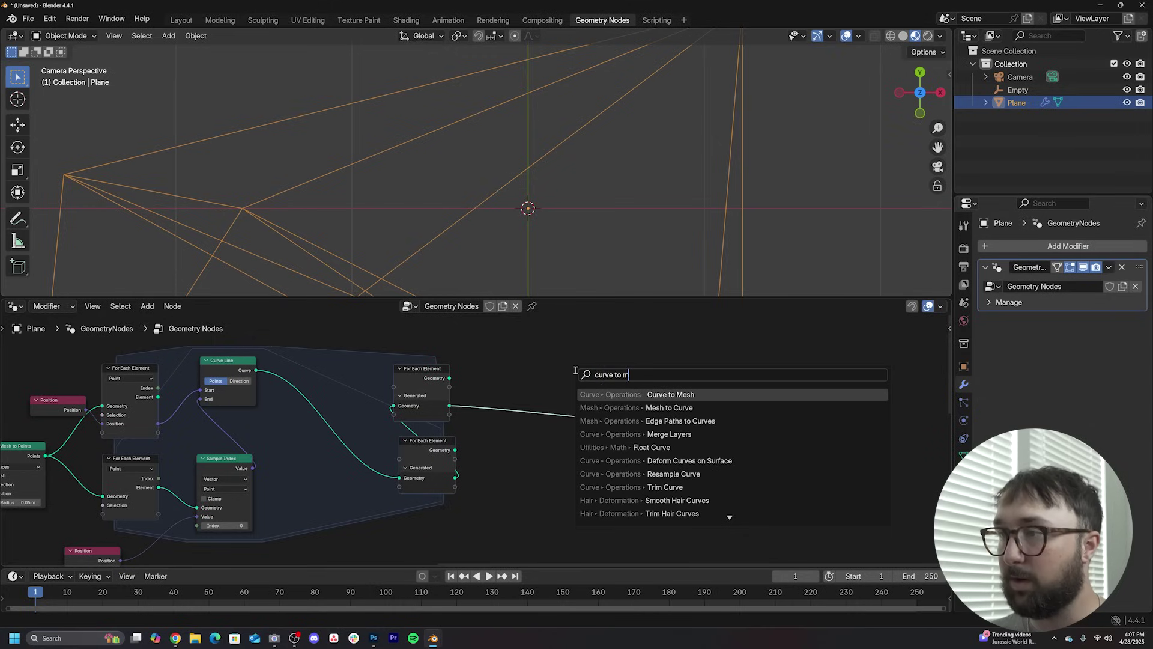
pyautogui.press('Return')
pyautogui.click(510, 421)
pyautogui.scroll(2, 510, 420)
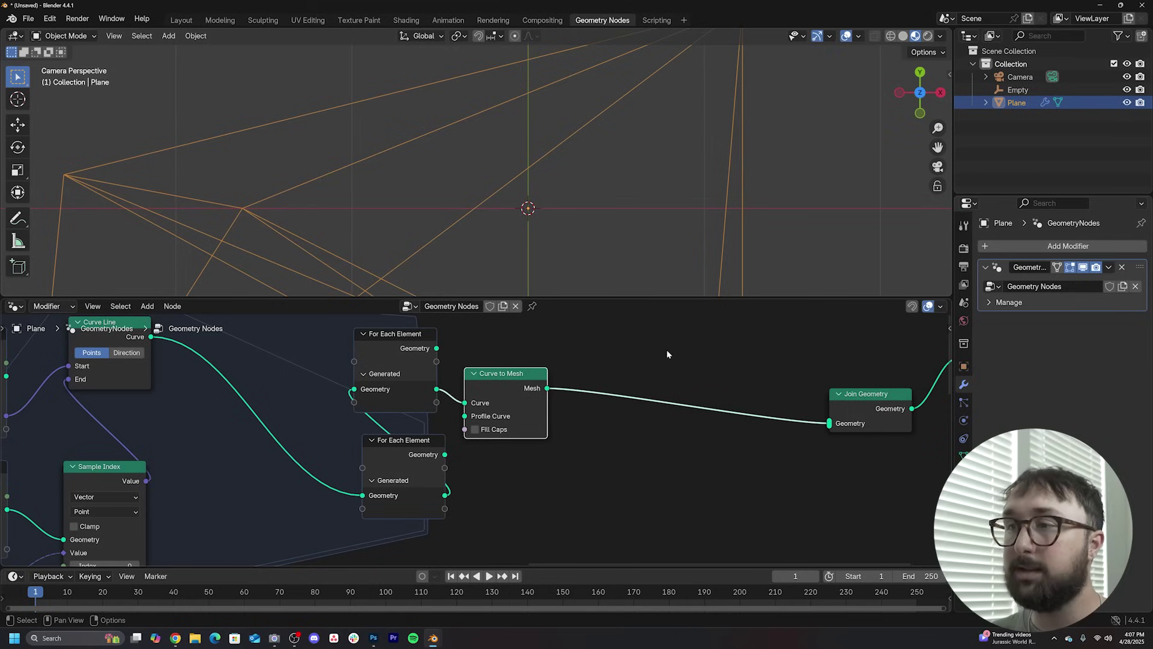
# - Insert a Merge by Distance node between Curve to Mesh and Join Geometry
pyautogui.hotkey('shift', 'a')
pyautogui.click(613, 357)
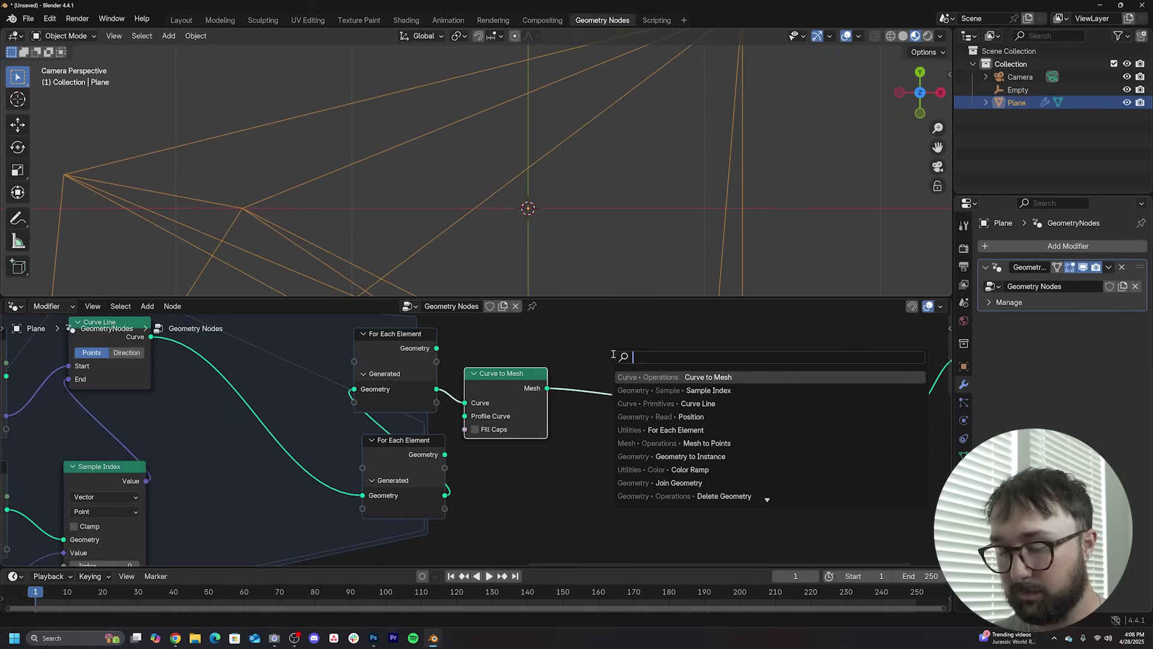
pyautogui.write('merge by')
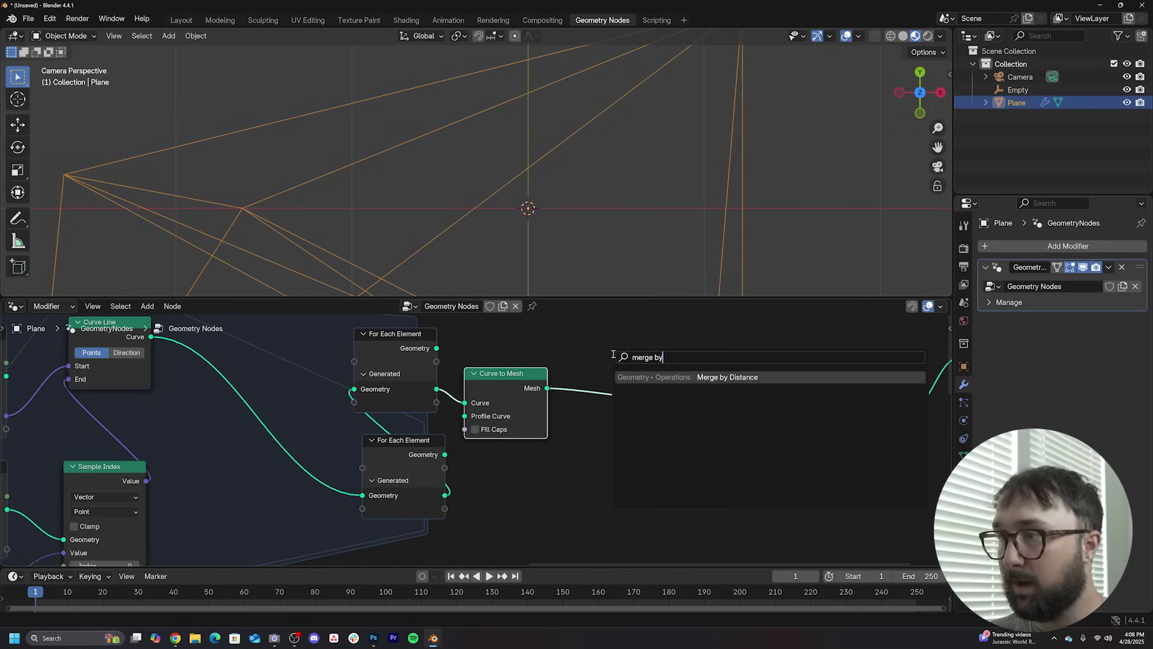
pyautogui.press('Return')
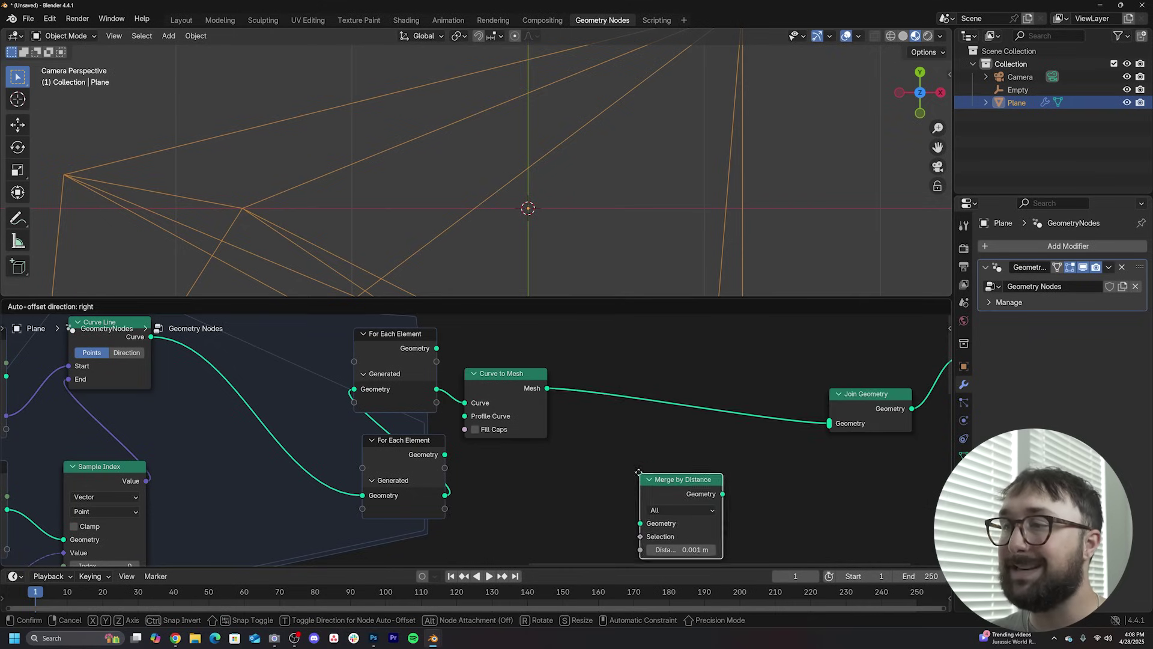
pyautogui.click(569, 364)
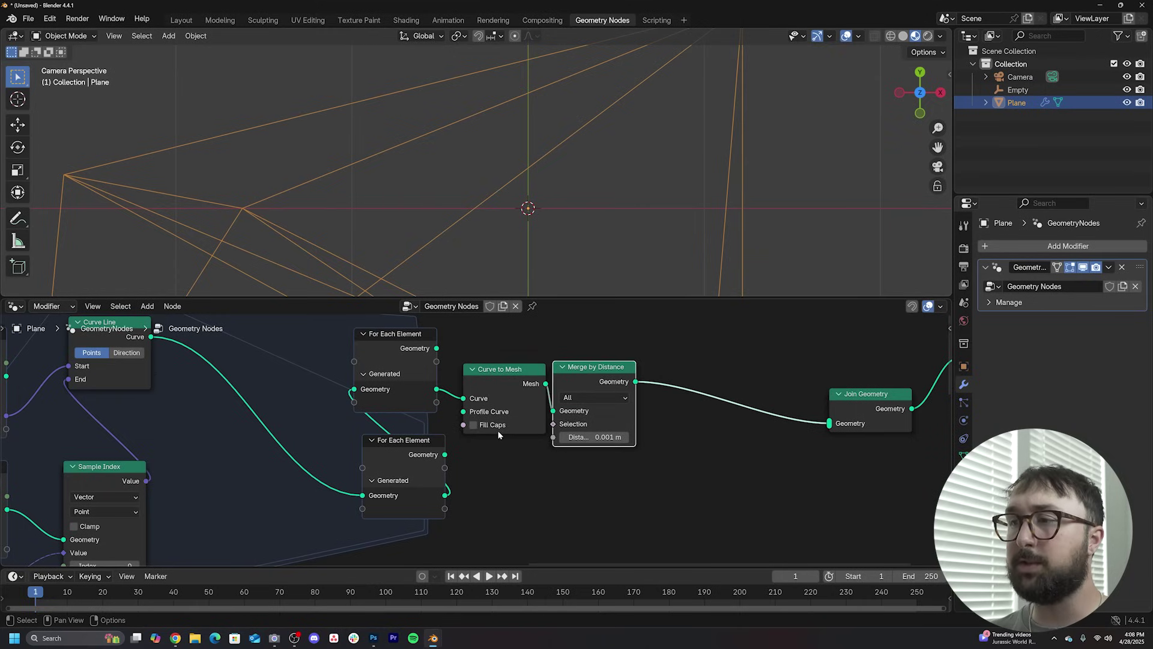
# - Move Join Geometry and Group Output farther from Merge by Distance to make room for more nodes
pyautogui.scroll(-6, 499, 391)
pyautogui.moveTo(651, 397); pyautogui.dragTo(469, 390, button='middle')
pyautogui.moveTo(700, 353); pyautogui.dragTo(537, 447)
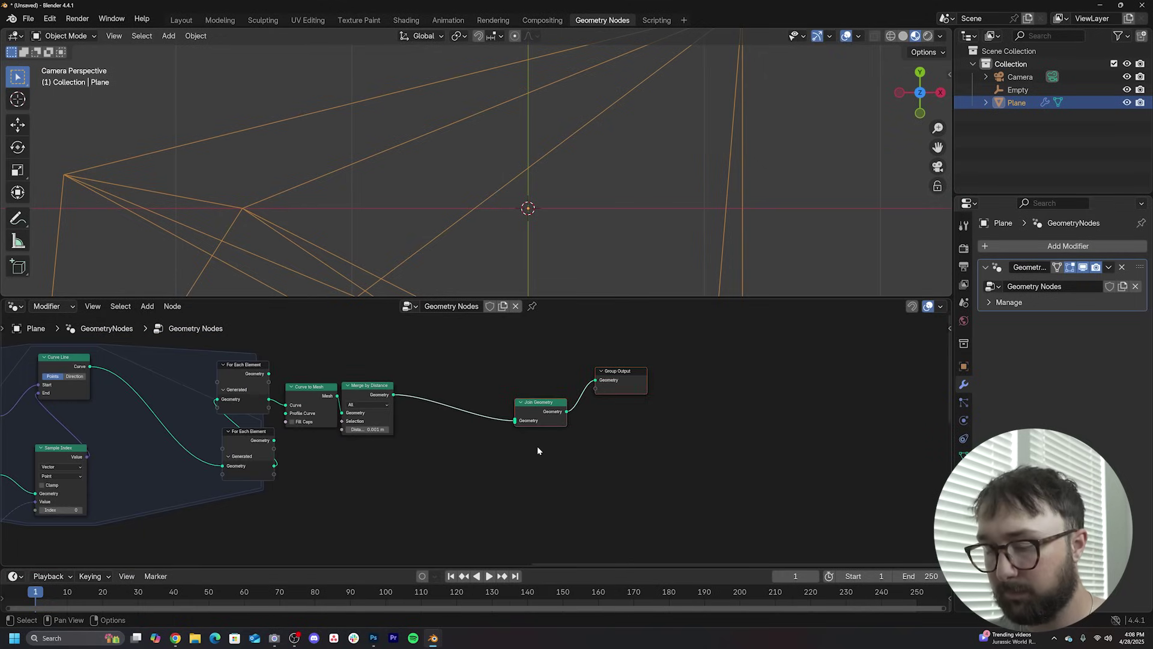
pyautogui.press('g')
pyautogui.click(581, 444)
# - Insert a Mesh to Curve node between Merge by Distance and Join Geometry
pyautogui.hotkey('shift', 'a')
pyautogui.click(504, 364)
pyautogui.hotkey('shift', 'a')
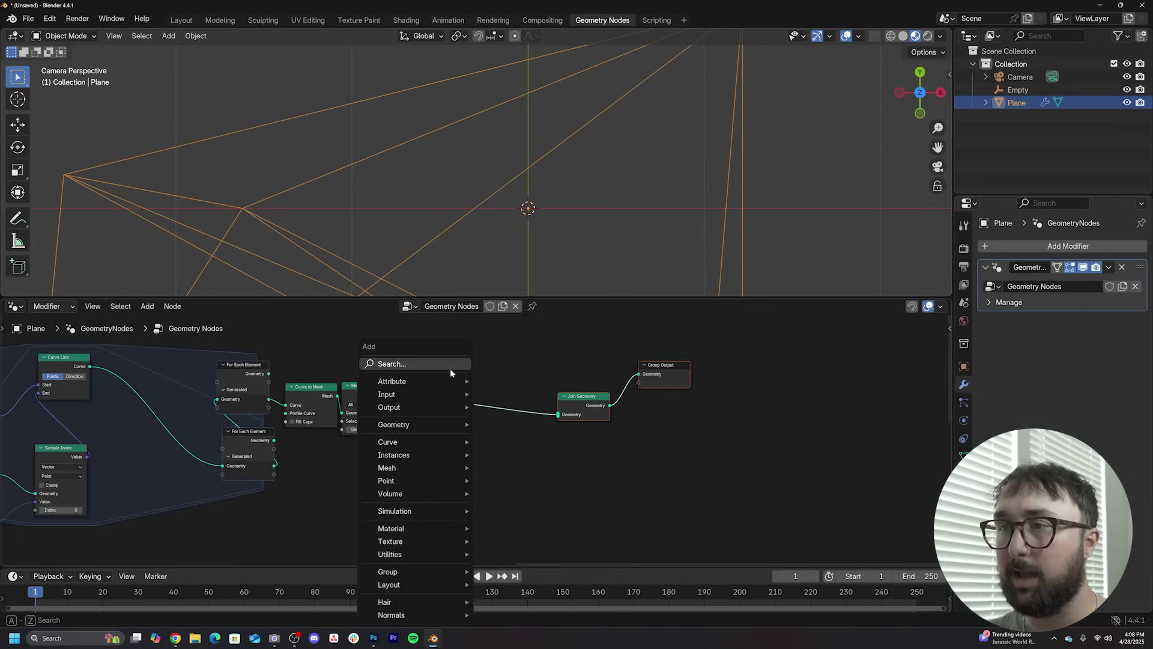
pyautogui.click(450, 367)
pyautogui.write('mesh to v')
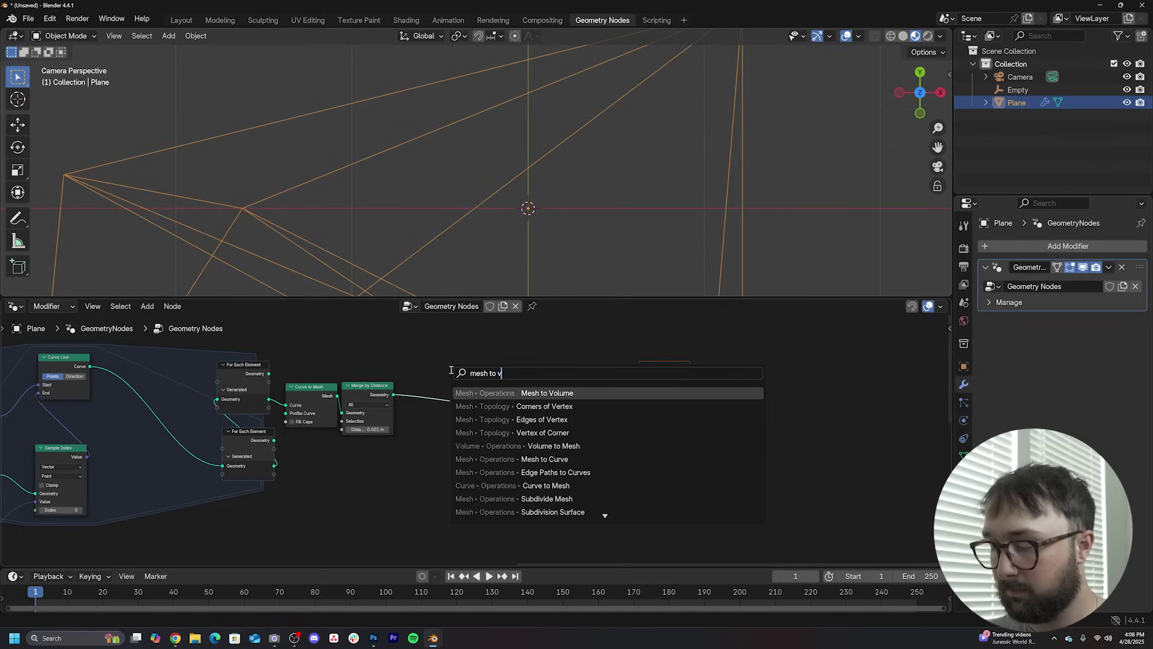
pyautogui.press('BackSpace')
pyautogui.write('c')
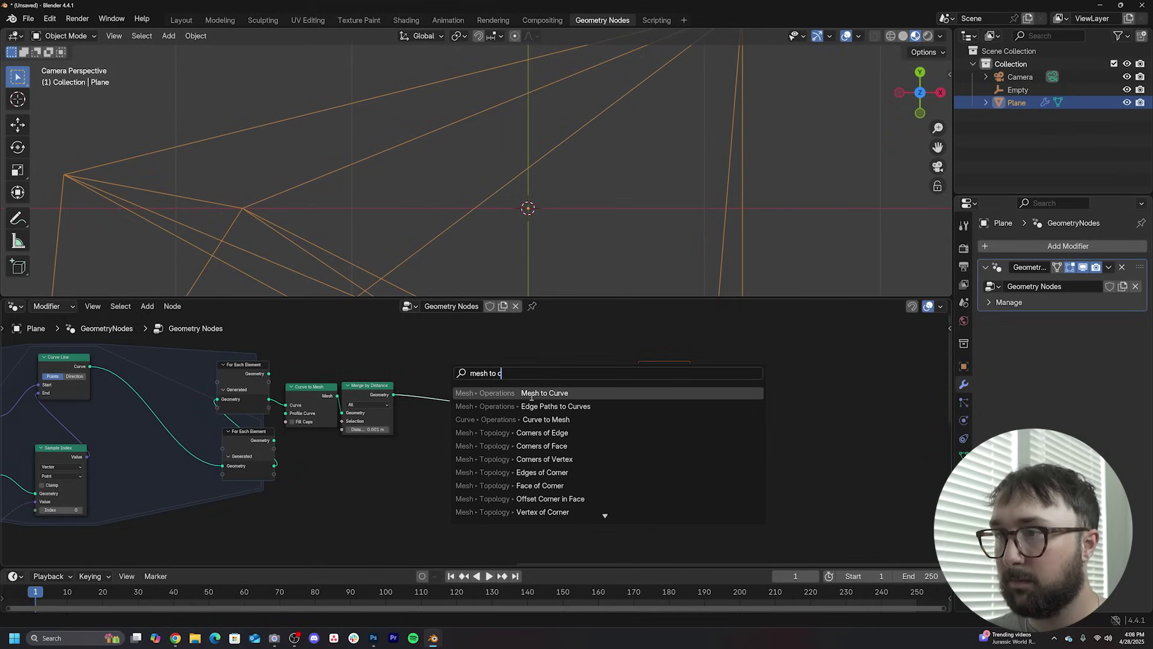
pyautogui.press('Return')
pyautogui.click(480, 410)
# - Insert a second Curve to Mesh node between Mesh to Curve and Join Geometry
pyautogui.scroll(2, 479, 410)
pyautogui.hotkey('shift', 'a')
pyautogui.click(538, 352)
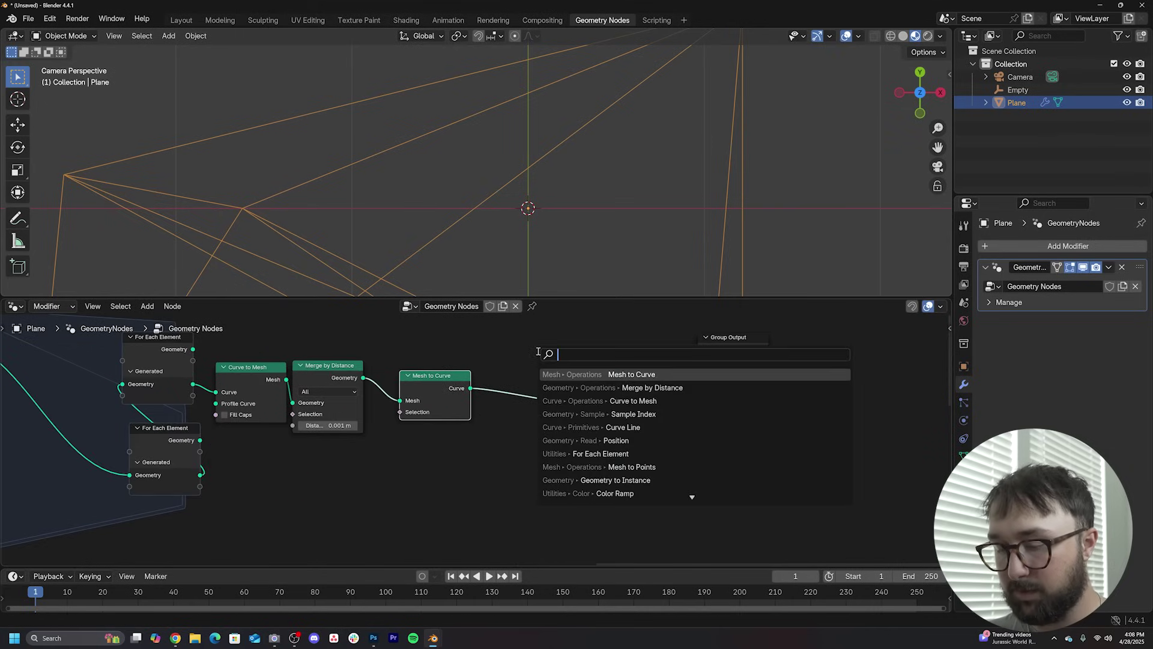
pyautogui.write('curve to m')
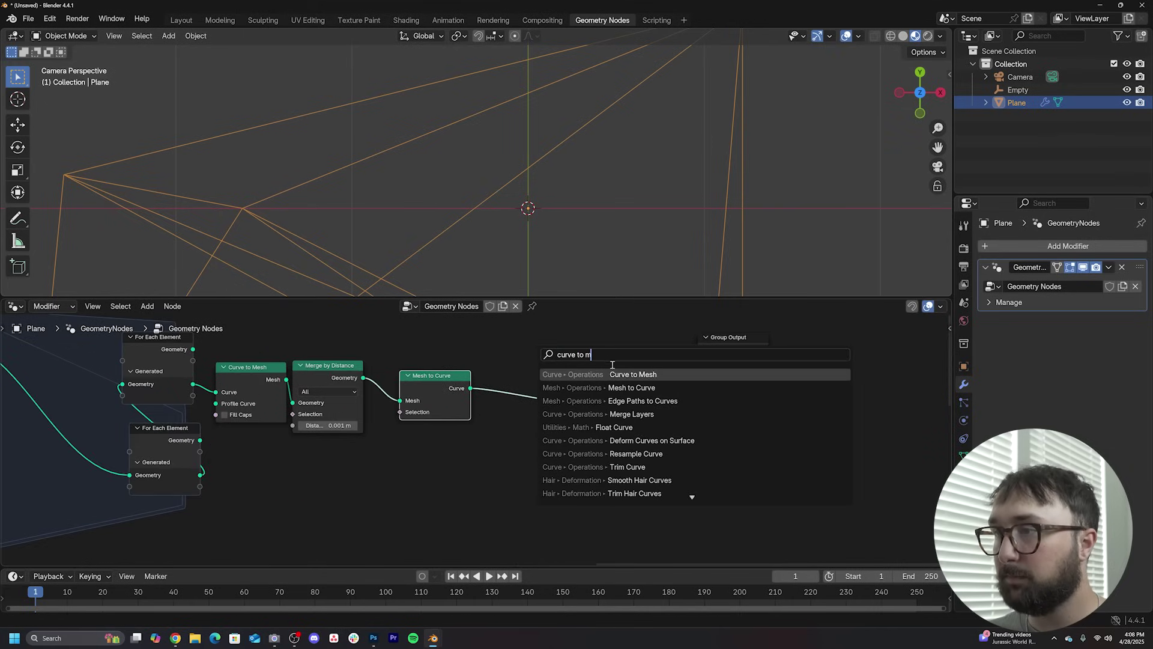
pyautogui.press('Return')
pyautogui.click(546, 346)
# - Add a Curve Circle as the second Curve to Mesh node's Profile Curve and set its radius to 0.03 m
pyautogui.hotkey('shift', 'a')
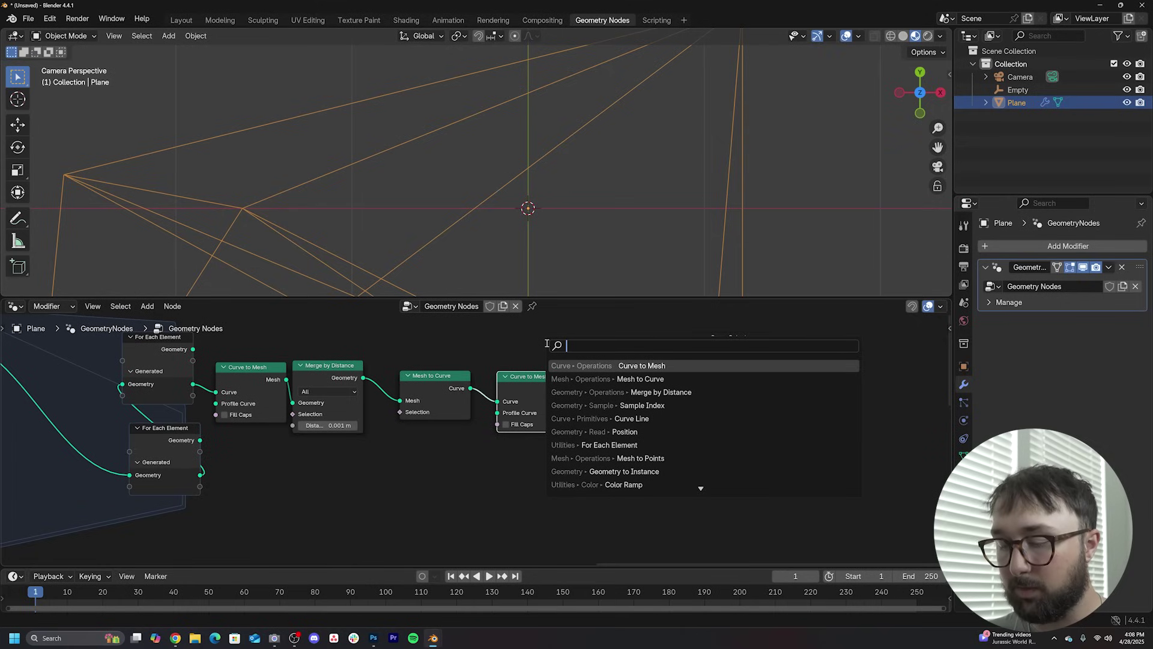
pyautogui.write('curve c')
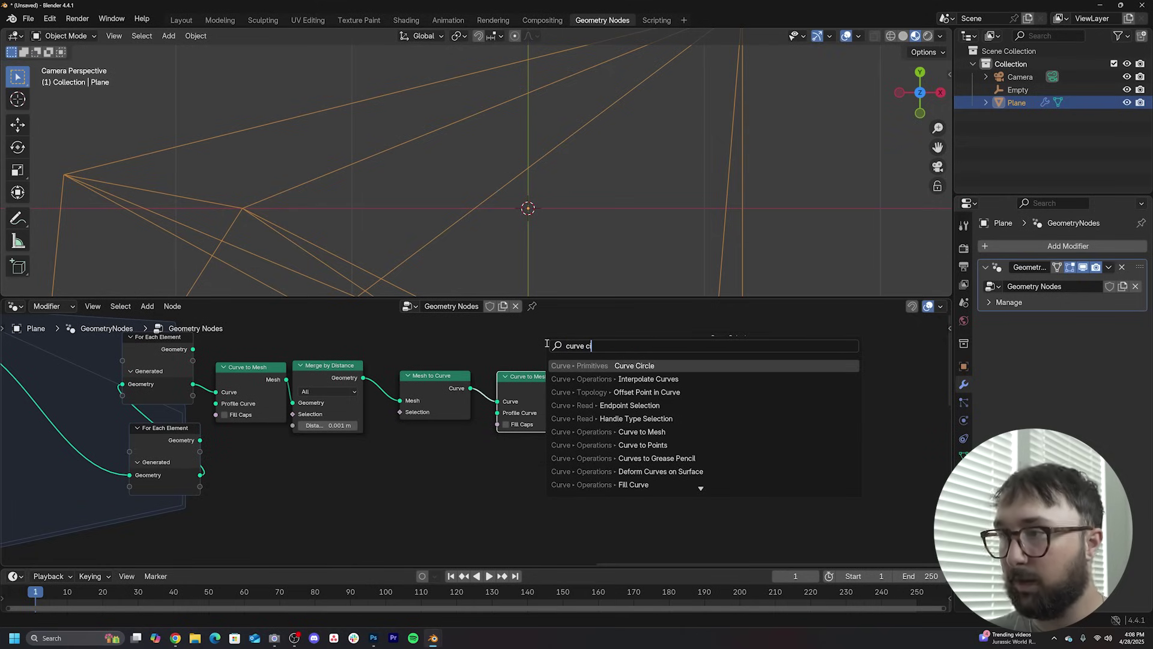
pyautogui.press('Return')
pyautogui.click(487, 462)
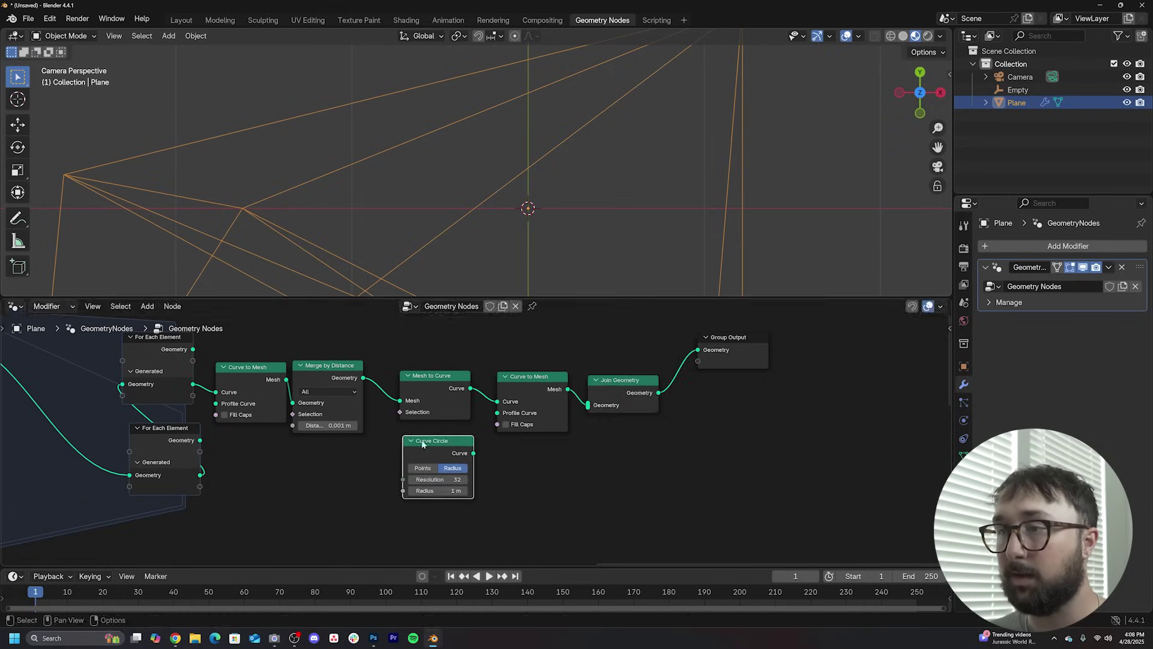
pyautogui.scroll(2, 487, 463)
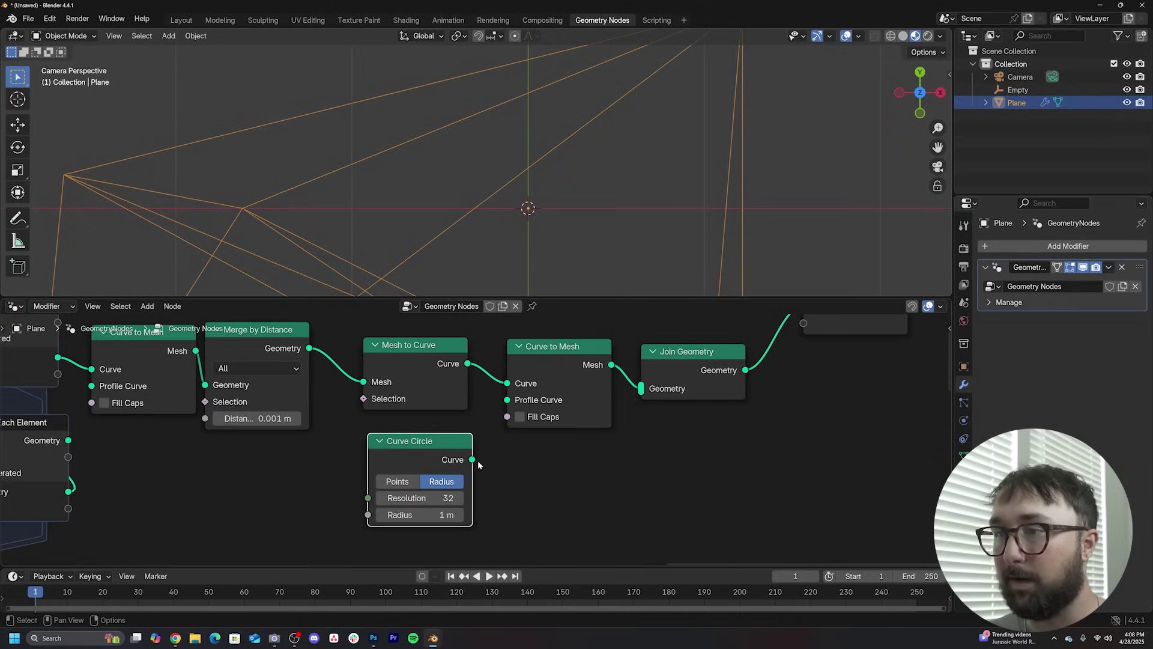
pyautogui.moveTo(472, 459); pyautogui.dragTo(507, 400)
pyautogui.scroll(-4, 544, 189)
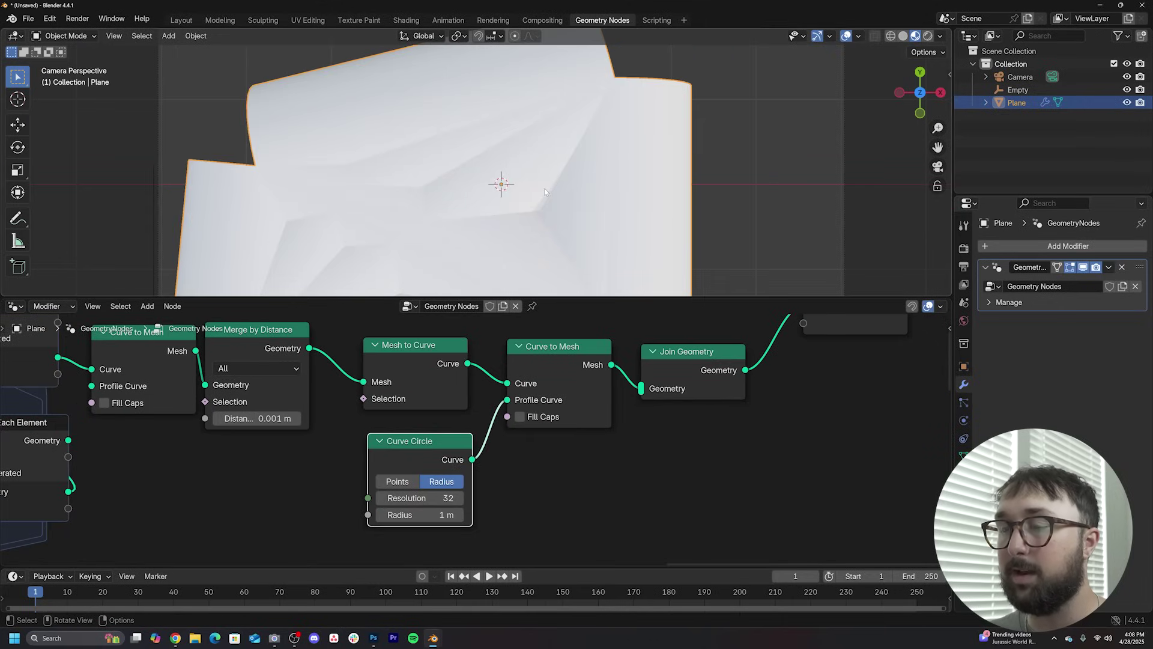
pyautogui.moveTo(440, 514); pyautogui.dragTo(389, 515)
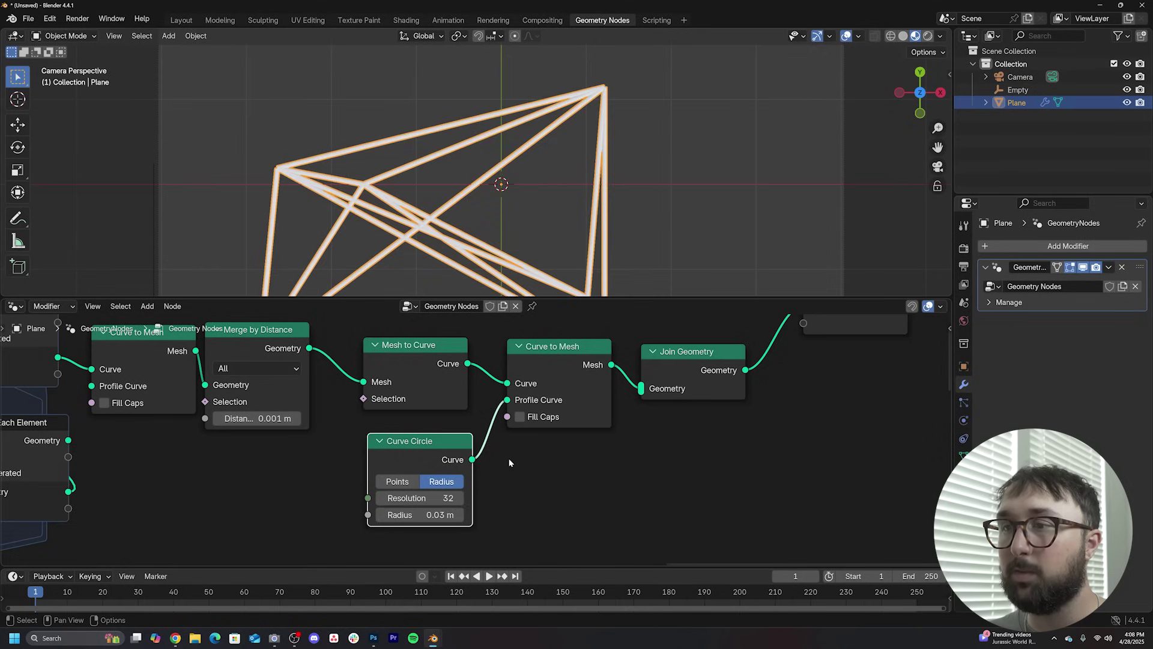
# - Move the image branch's Set Material node near the end of the tree and connect its Geometry output to Join Geometry
pyautogui.scroll(-5, 523, 421)
pyautogui.moveTo(219, 463); pyautogui.dragTo(760, 446)
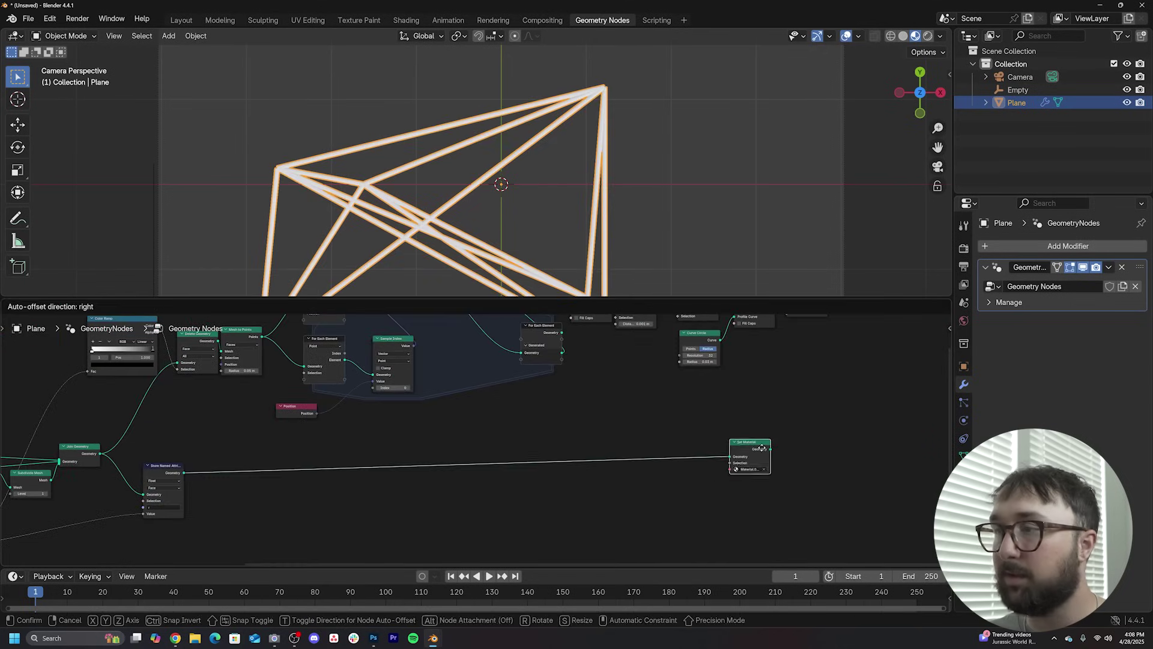
pyautogui.moveTo(691, 444); pyautogui.dragTo(512, 456, button='middle')
pyautogui.scroll(4, 505, 440)
pyautogui.moveTo(676, 409); pyautogui.dragTo(431, 483, button='middle')
pyautogui.scroll(-3, 430, 483)
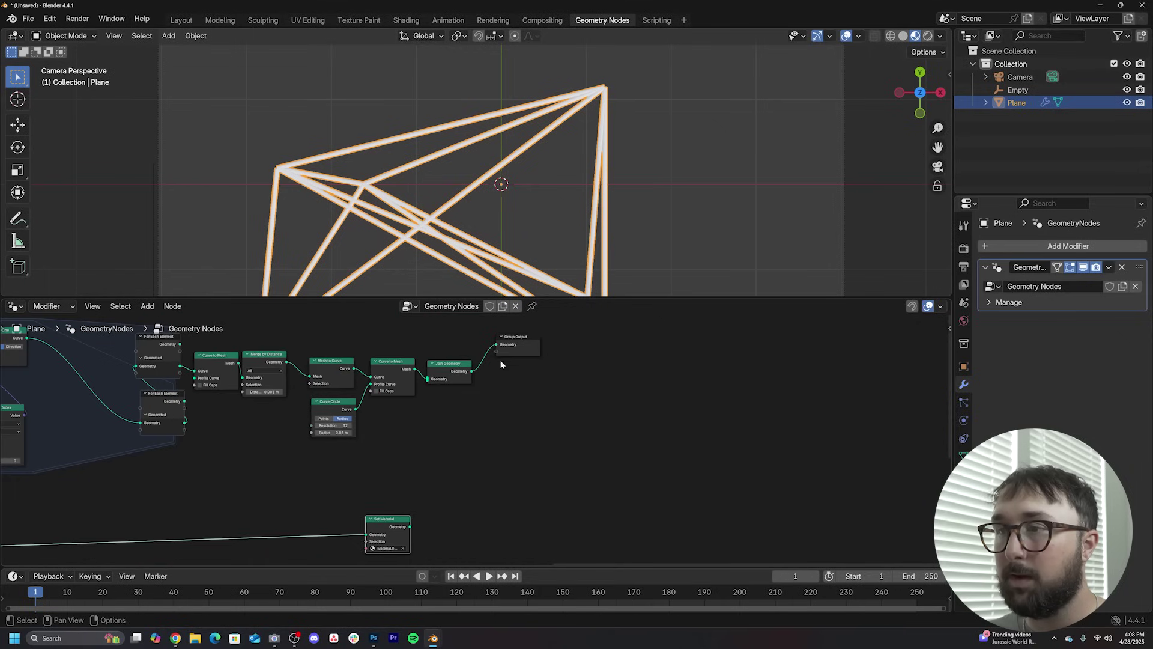
pyautogui.moveTo(409, 528); pyautogui.dragTo(427, 380)
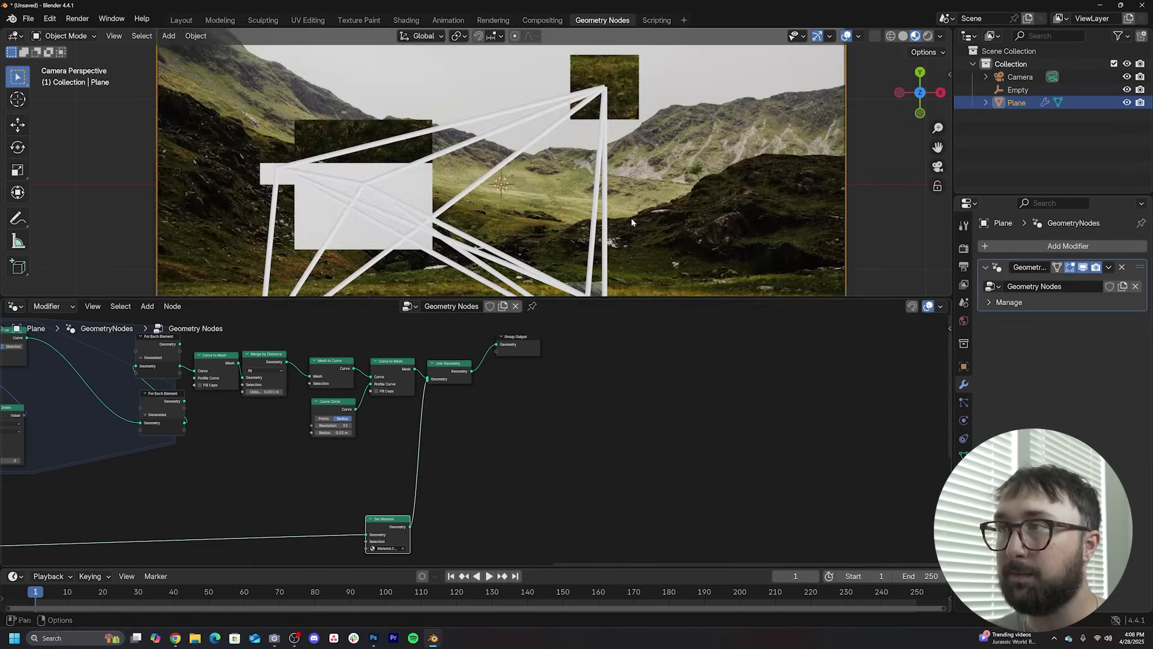
# - Increase the Noise Texture's W value to shift the offset cells and their connecting lines to a new arrangement
pyautogui.scroll(-3, 706, 149)
pyautogui.scroll(4, 706, 149)
pyautogui.moveTo(420, 446); pyautogui.dragTo(763, 391, button='middle')
pyautogui.scroll(5, 301, 494)
pyautogui.moveTo(301, 497); pyautogui.dragTo(325, 476, button='middle')
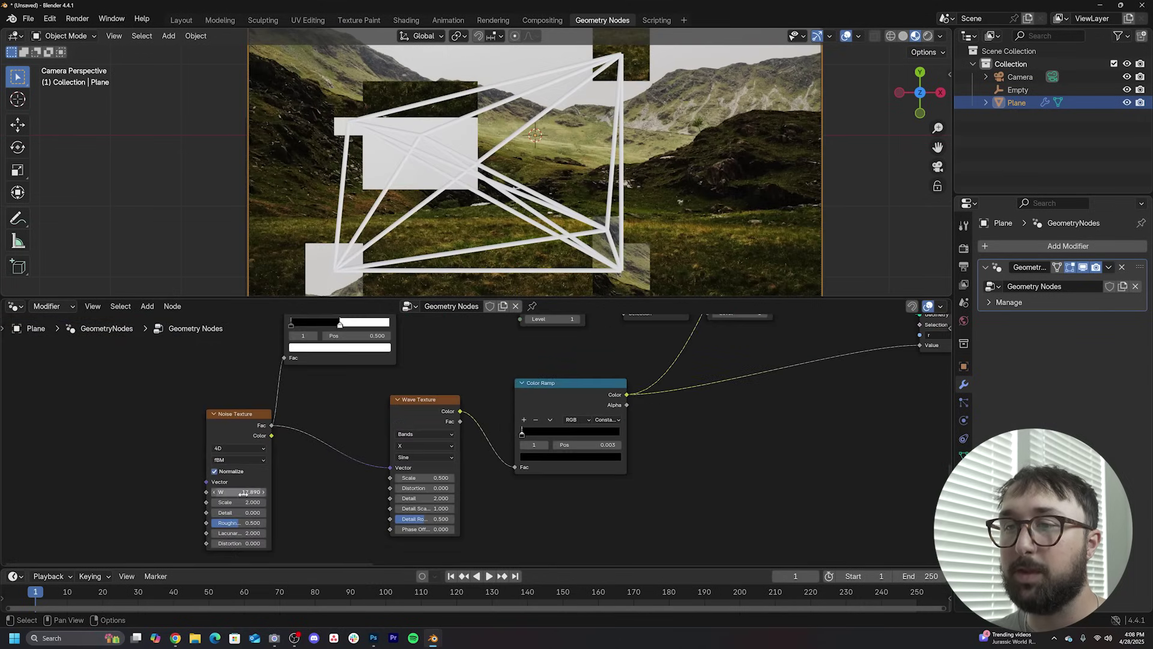
pyautogui.moveTo(242, 492); pyautogui.dragTo(298, 492)
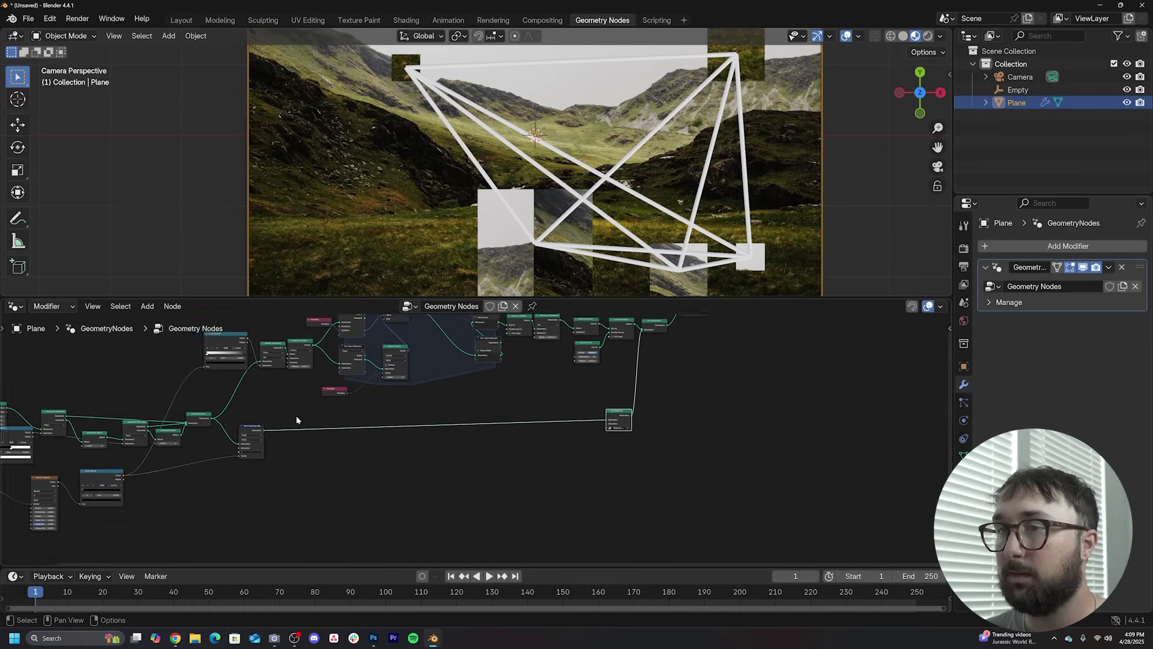
# - Set the Curve Circle's radius to 0.01 m and its resolution to 4
pyautogui.scroll(5, 705, 418)
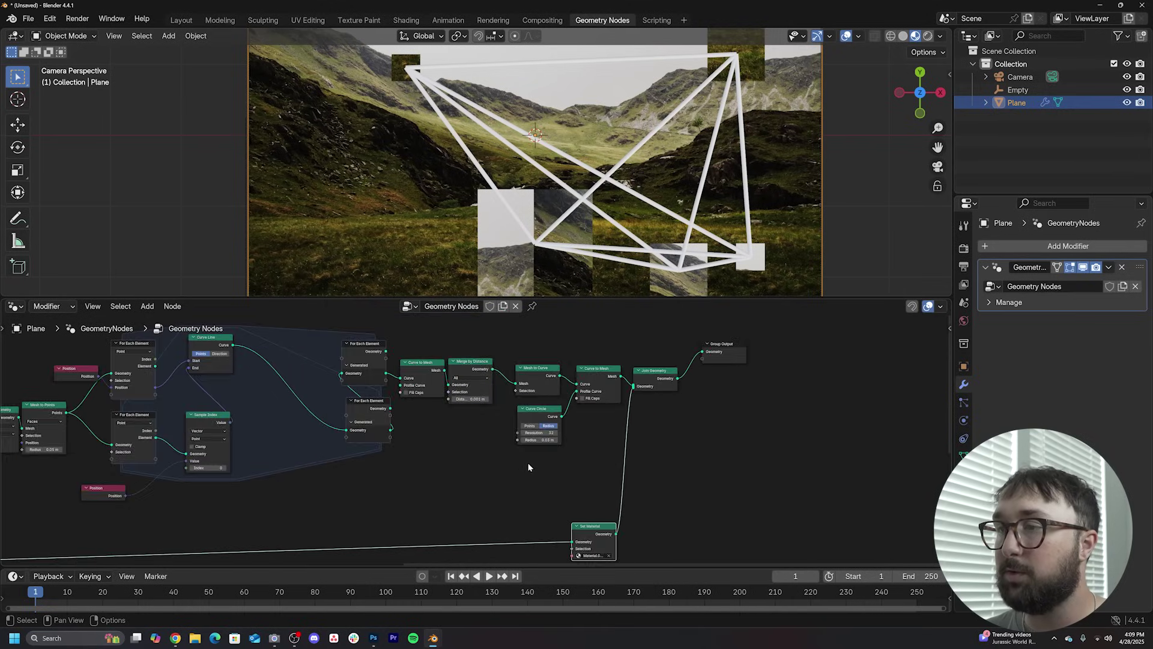
pyautogui.scroll(5, 579, 465)
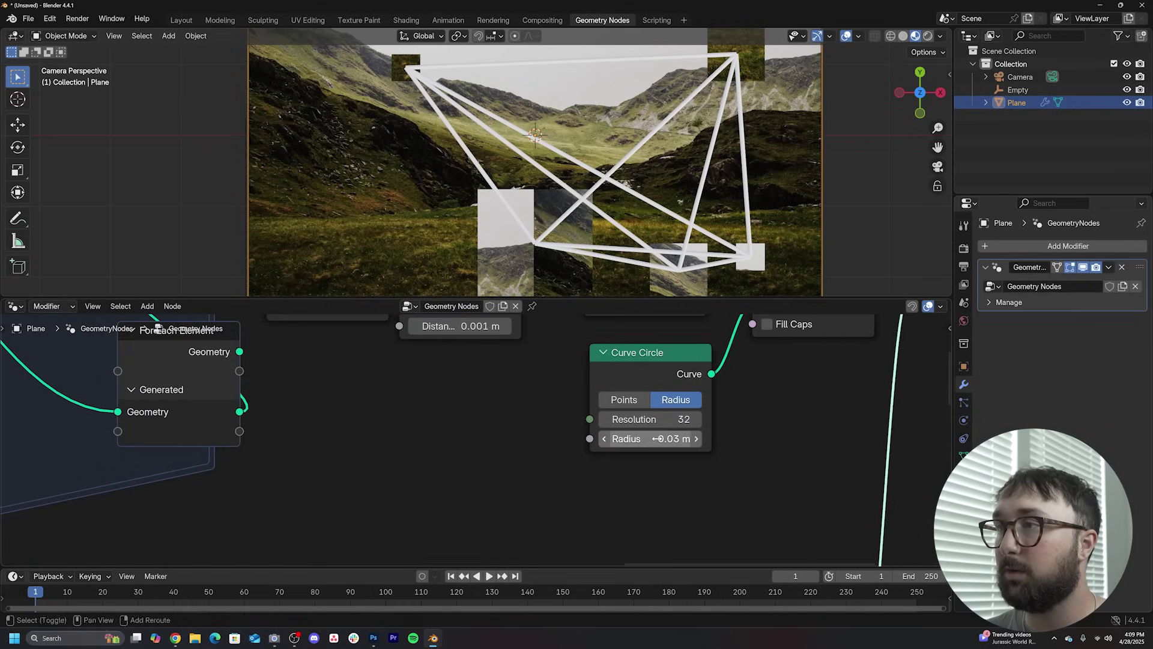
pyautogui.moveTo(657, 438); pyautogui.dragTo(630, 438)
pyautogui.click(643, 414)
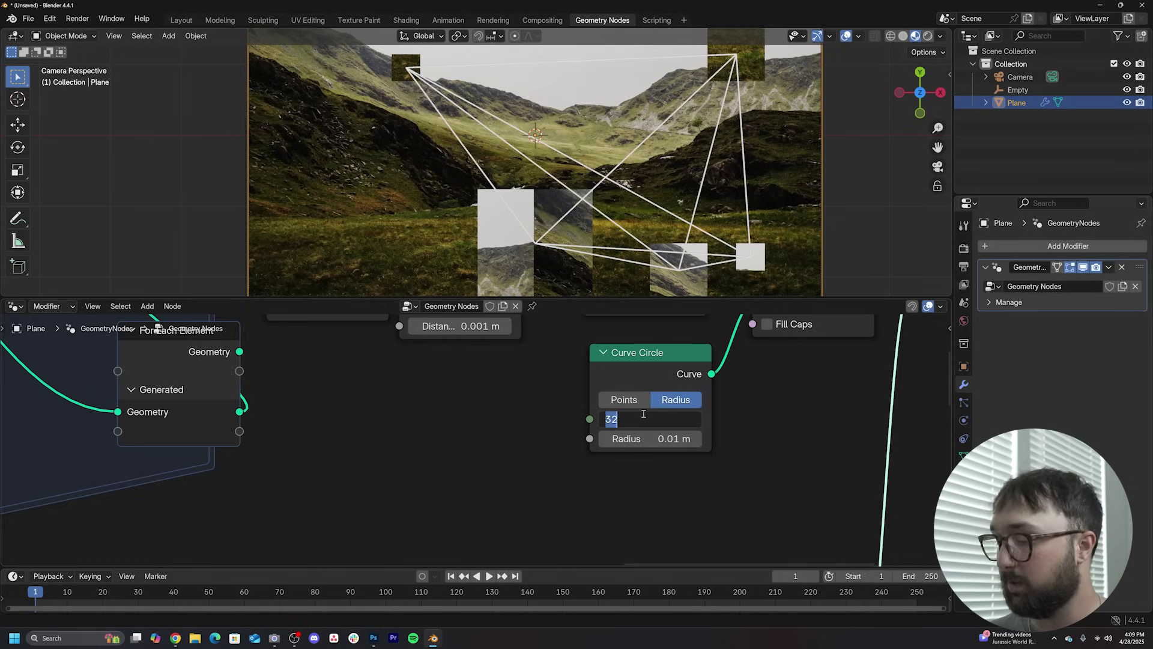
pyautogui.write('4')
pyautogui.press('Return')
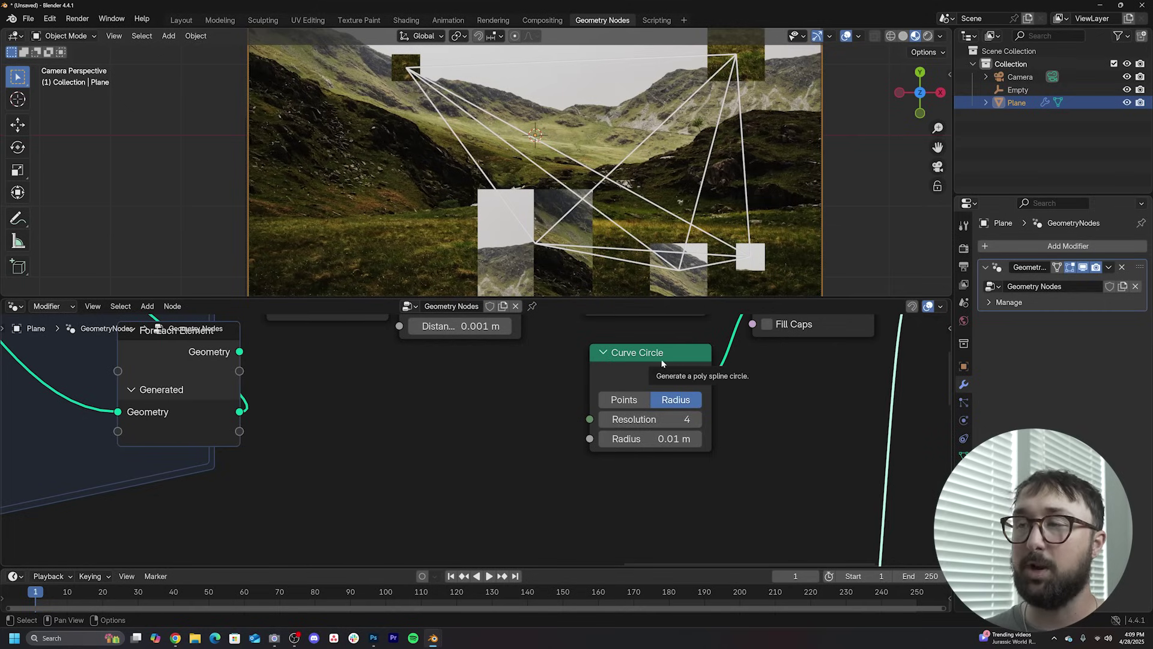
# - Move Join Geometry farther along and insert a Set Material node between the second Curve to Mesh and Join Geometry
pyautogui.press('Home')
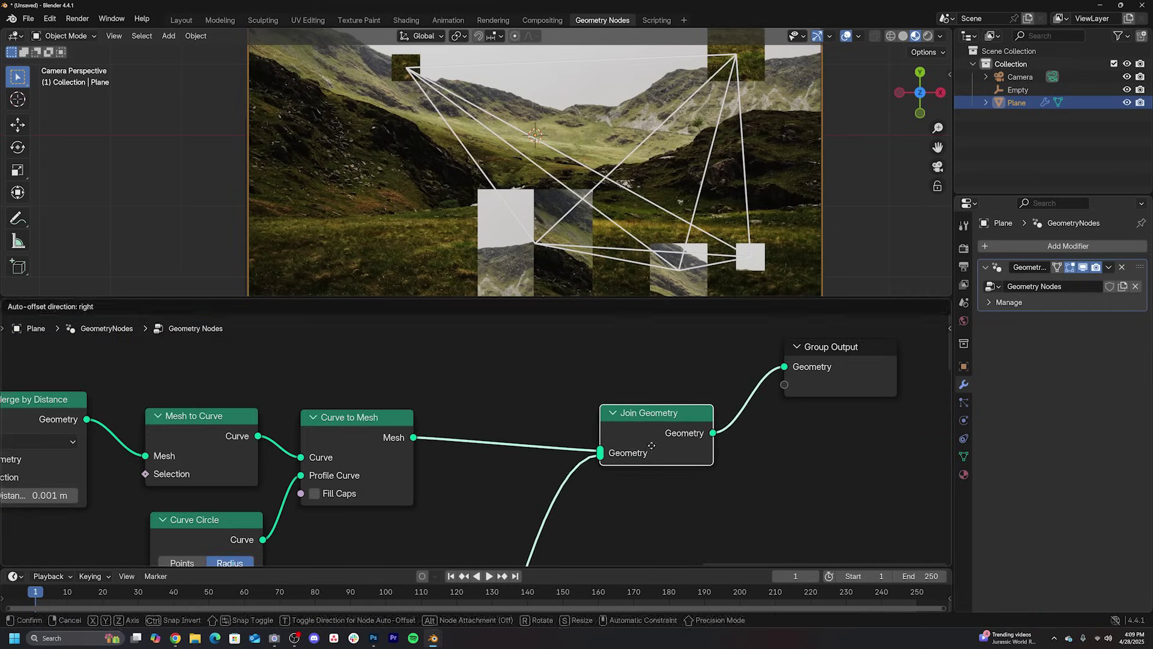
pyautogui.hotkey('shift', 'a')
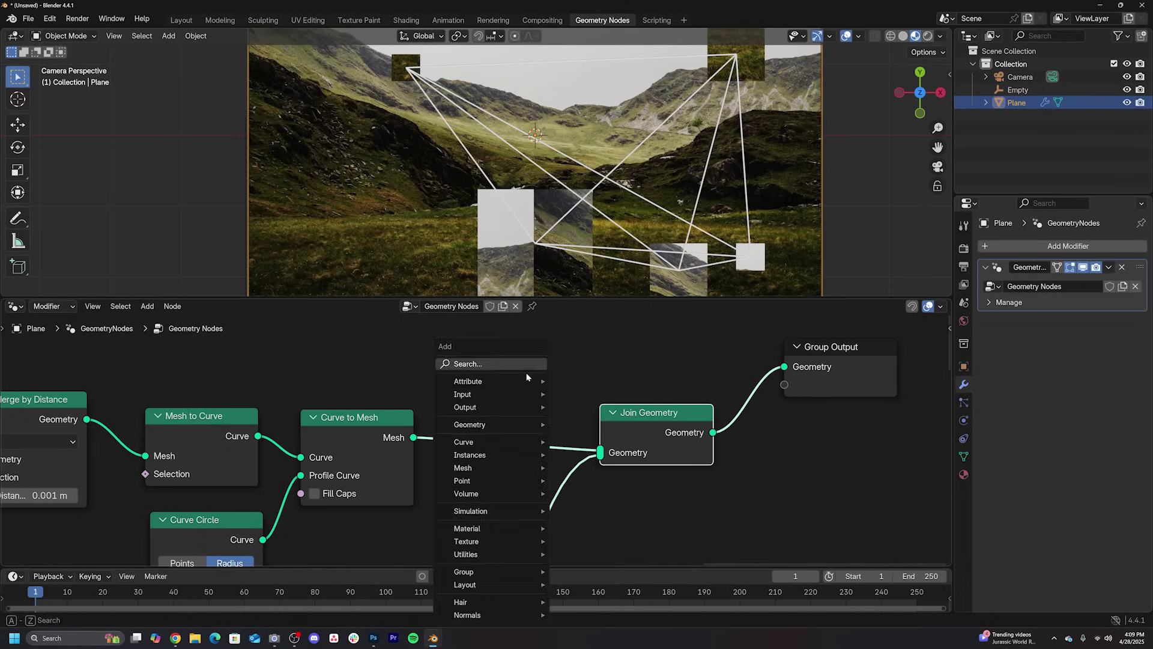
pyautogui.click(527, 376)
pyautogui.write('set m')
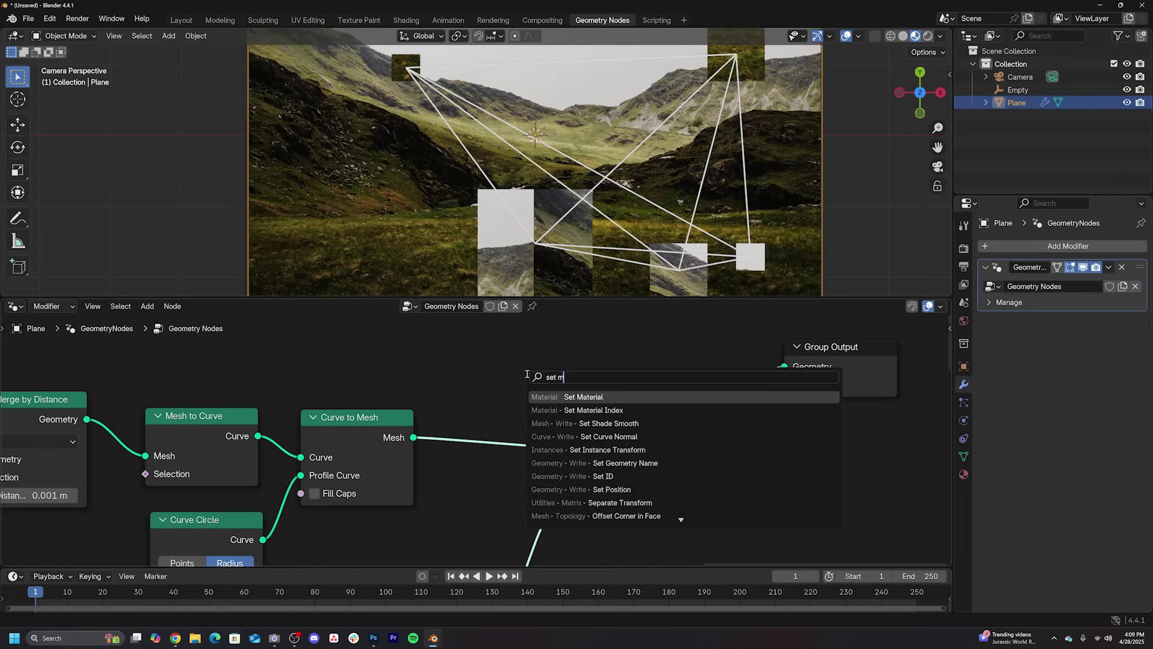
pyautogui.click(619, 396)
pyautogui.click(420, 397)
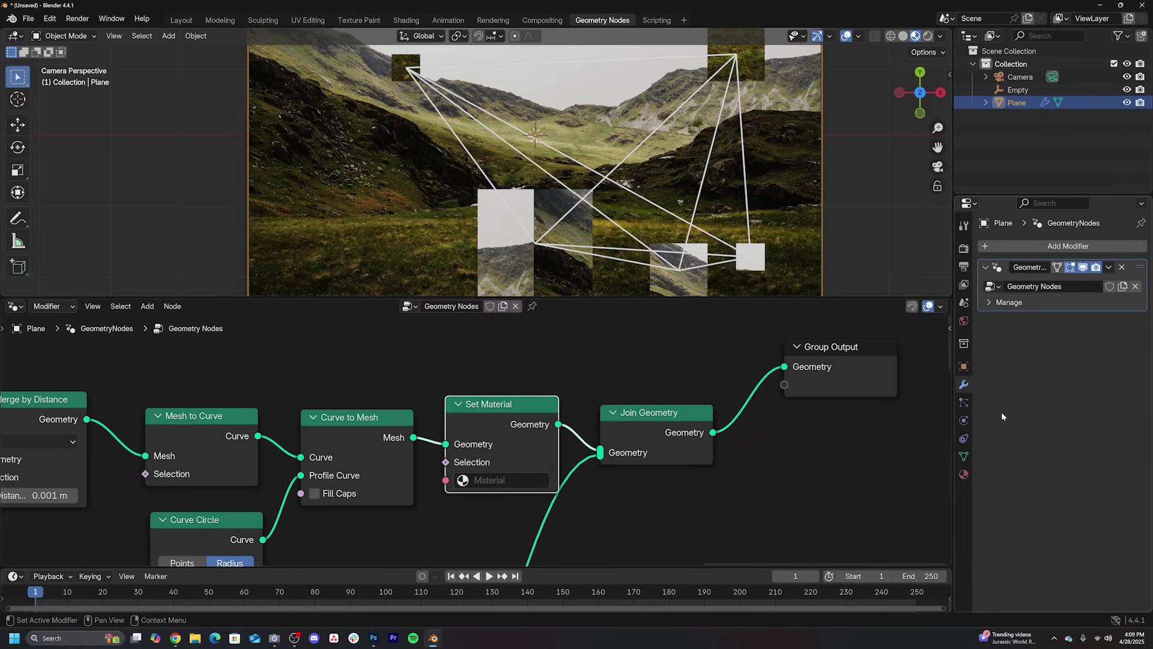
# - Give Material.002 a red Emission surface (#FF1000FF) and assign it in the connecting lines' Set Material node
pyautogui.click(963, 475)
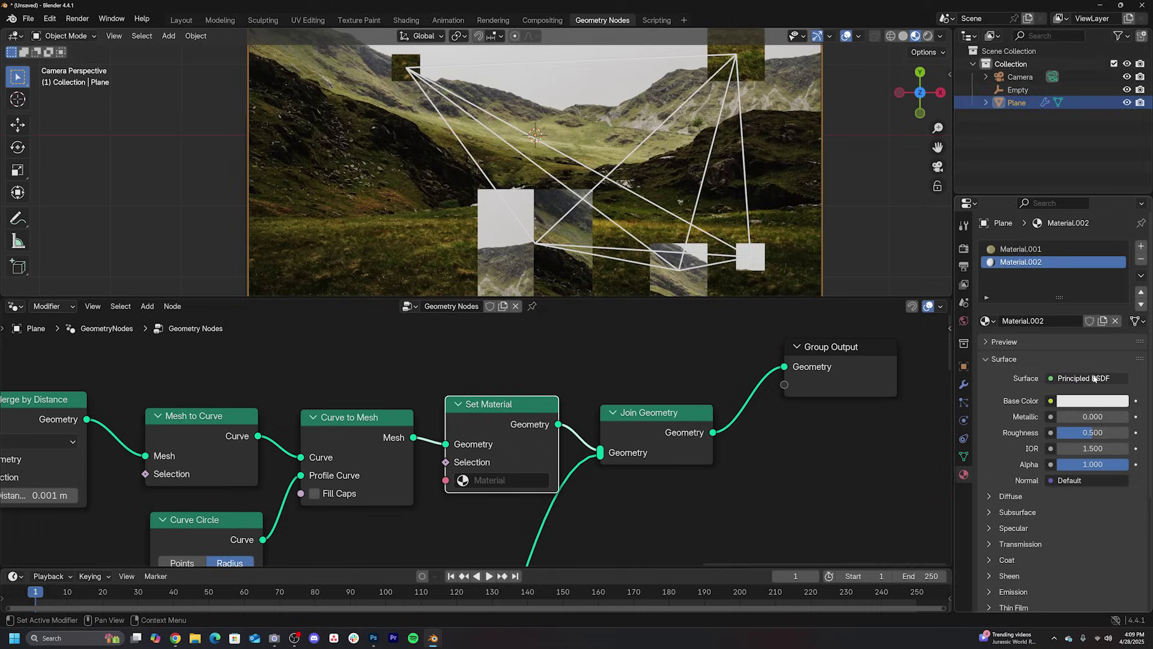
pyautogui.click(1094, 377)
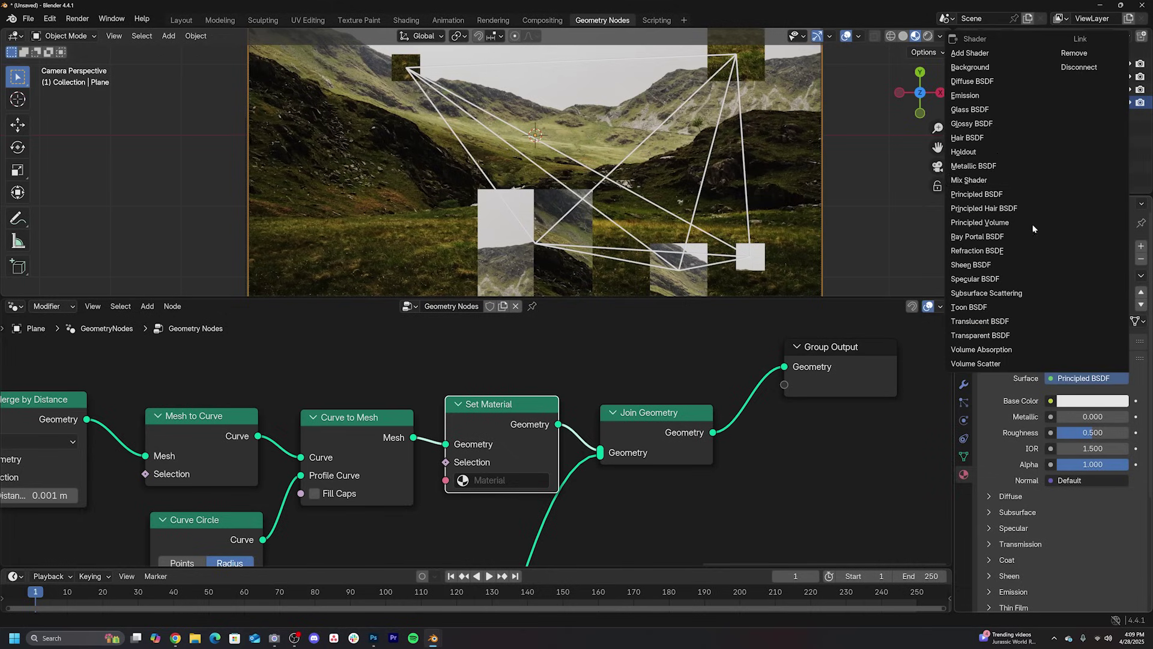
pyautogui.click(977, 99)
pyautogui.click(1083, 403)
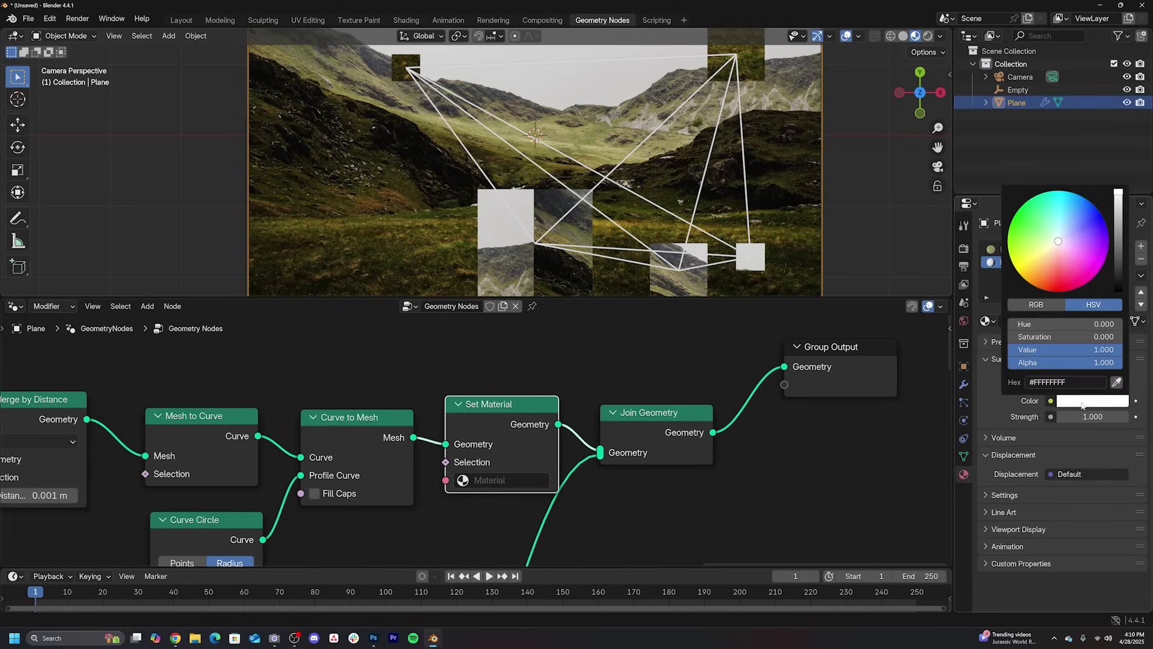
pyautogui.click(1081, 401)
pyautogui.click(1056, 293)
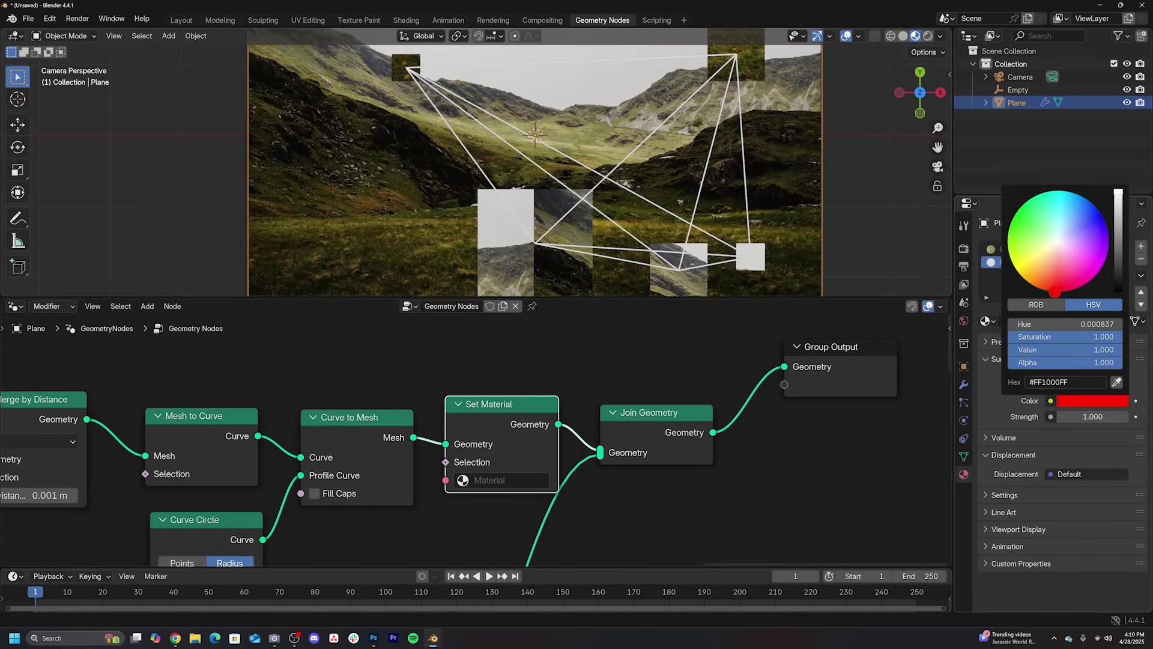
pyautogui.click(595, 419)
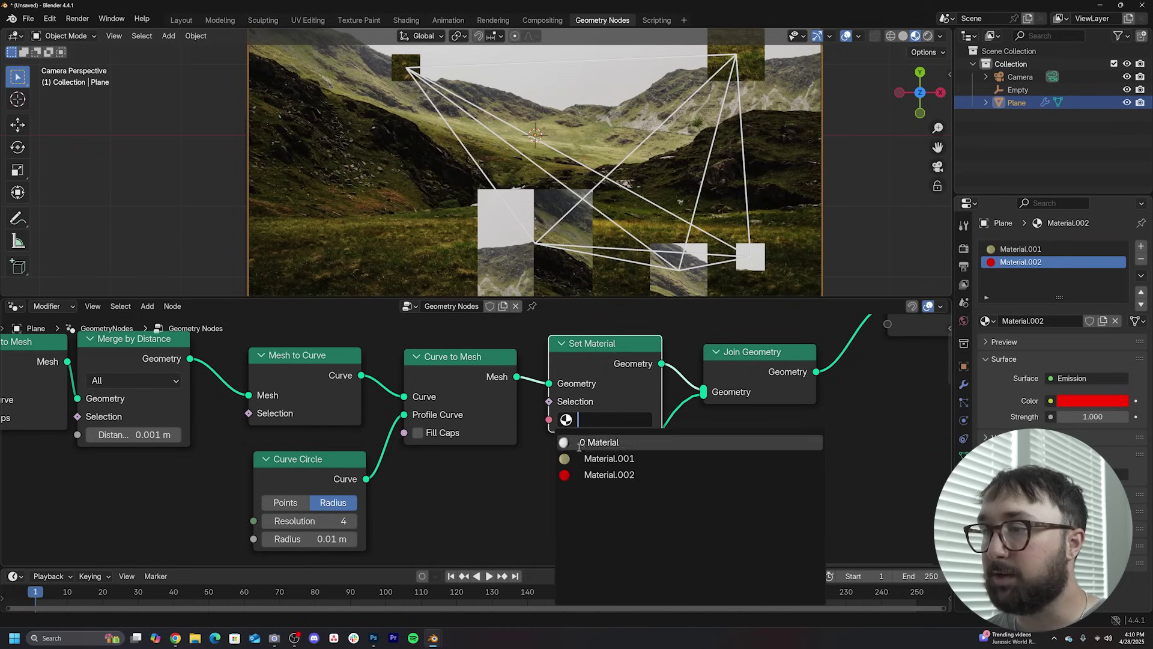
pyautogui.click(601, 474)
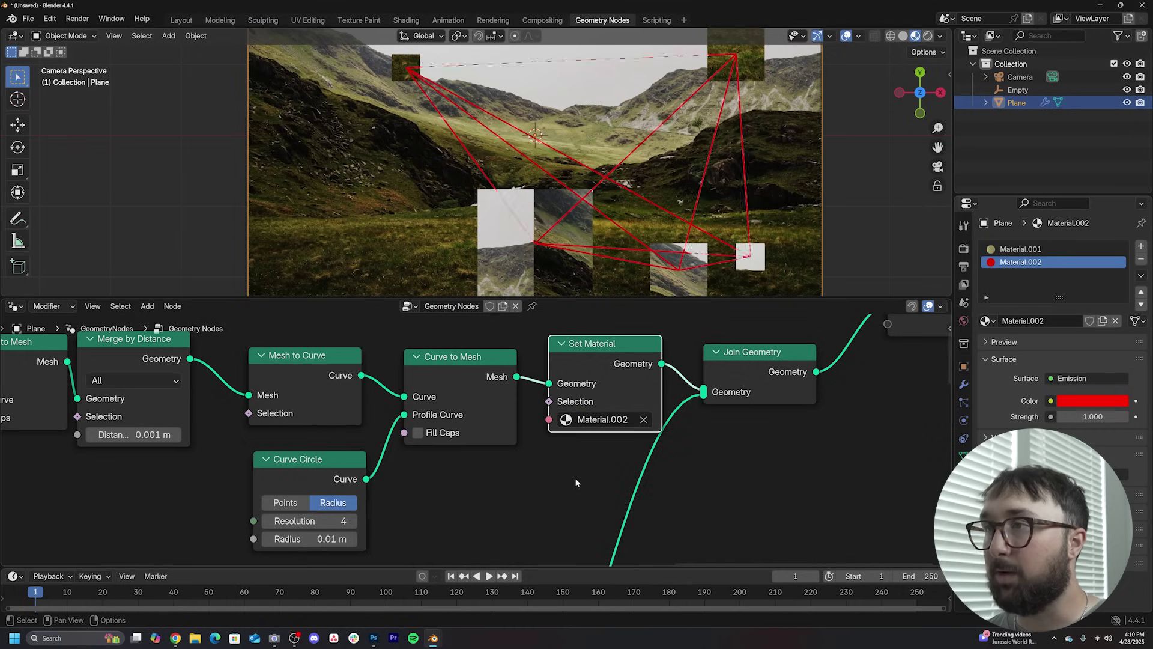
# - Thin the connecting lines by setting the Curve Circle's radius to 0.005 m and then to 0.003 m
pyautogui.moveTo(395, 466); pyautogui.dragTo(542, 404, button='middle')
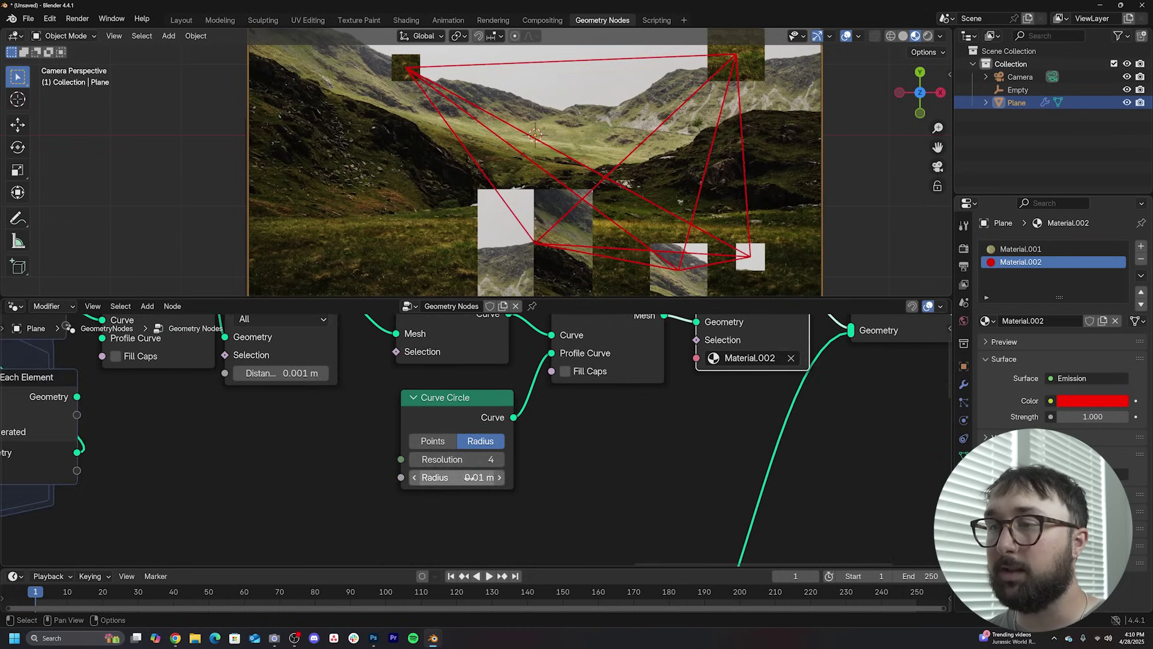
pyautogui.click(457, 477)
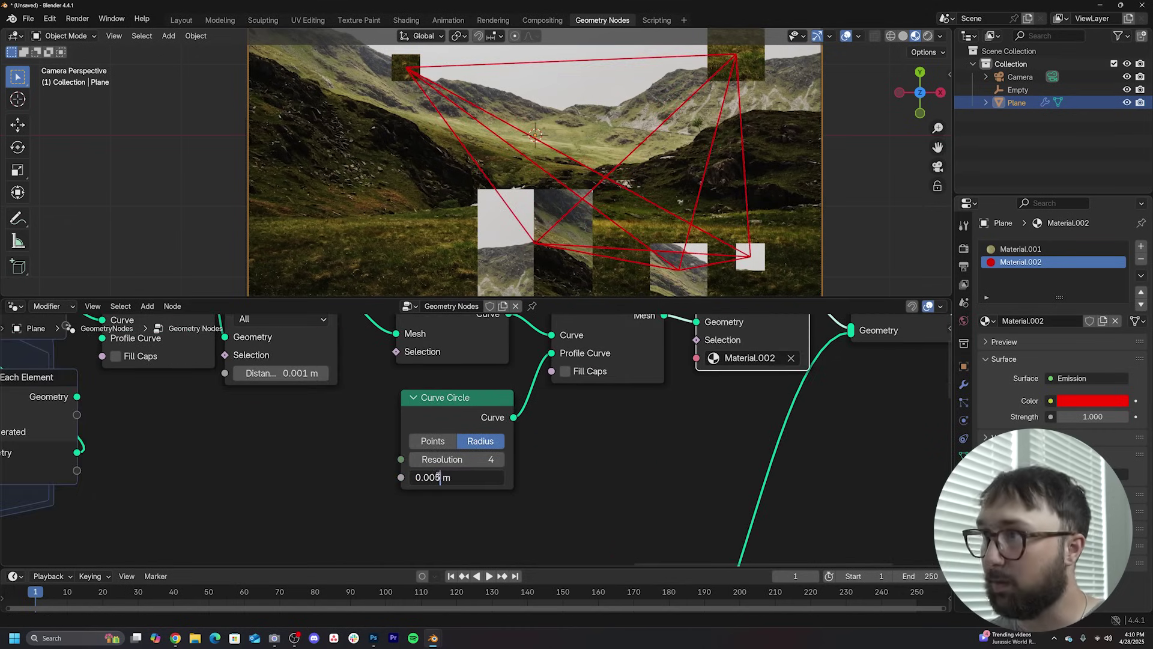
pyautogui.press('Return')
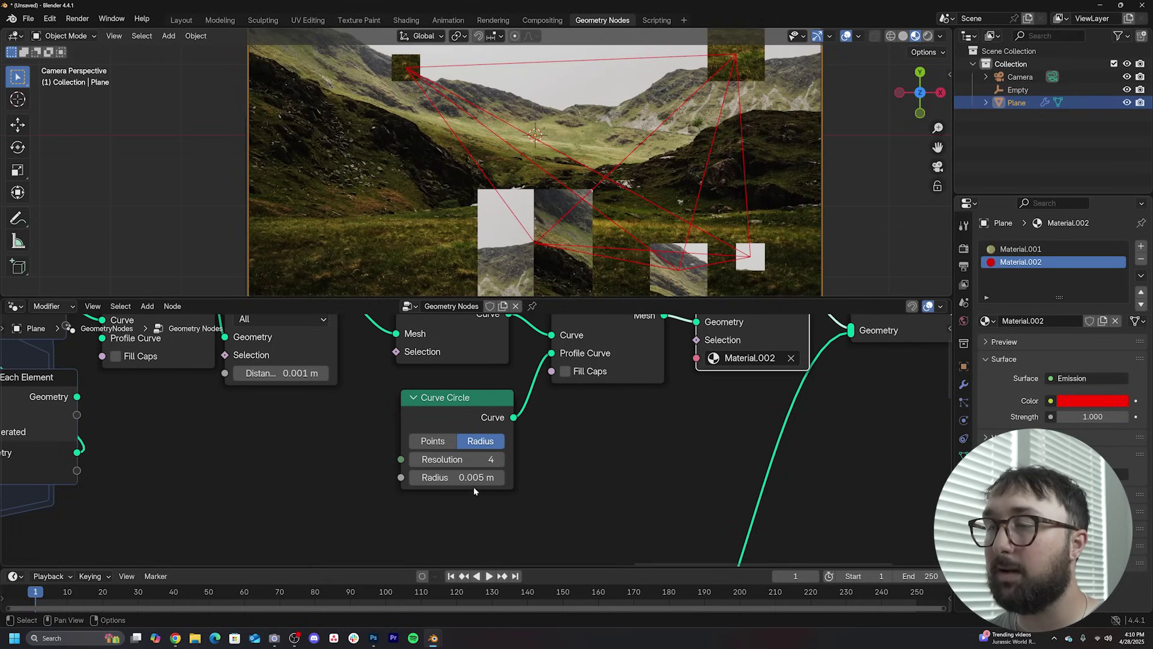
pyautogui.click(472, 478)
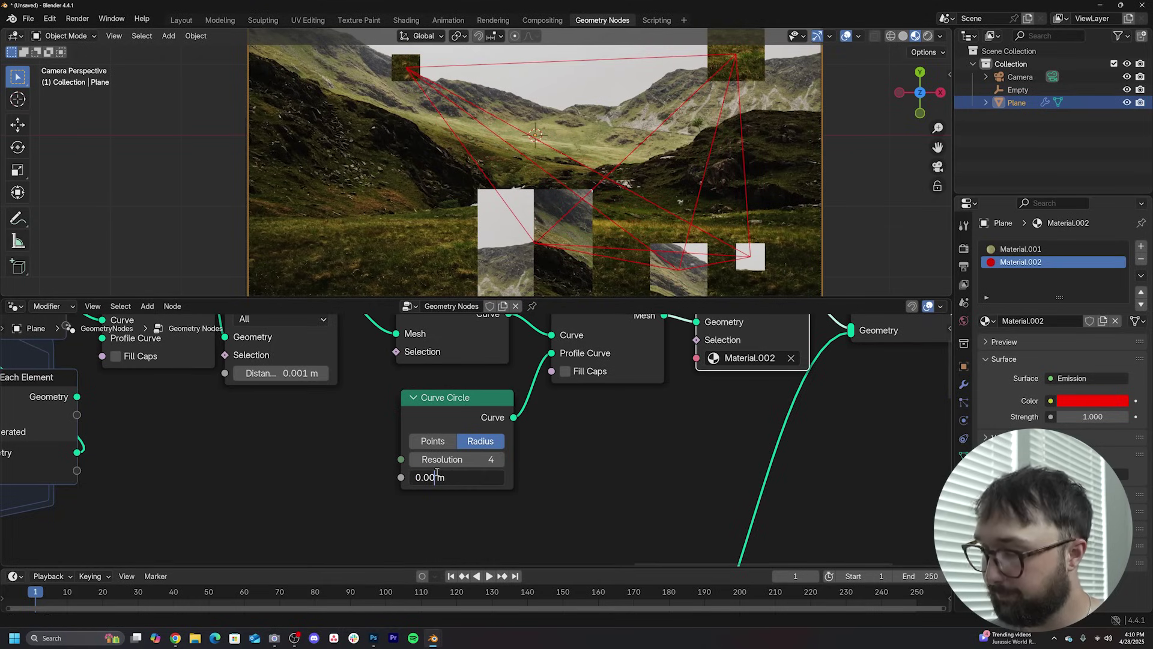
pyautogui.write('3')
pyautogui.press('Return')
pyautogui.scroll(-2, 582, 214)
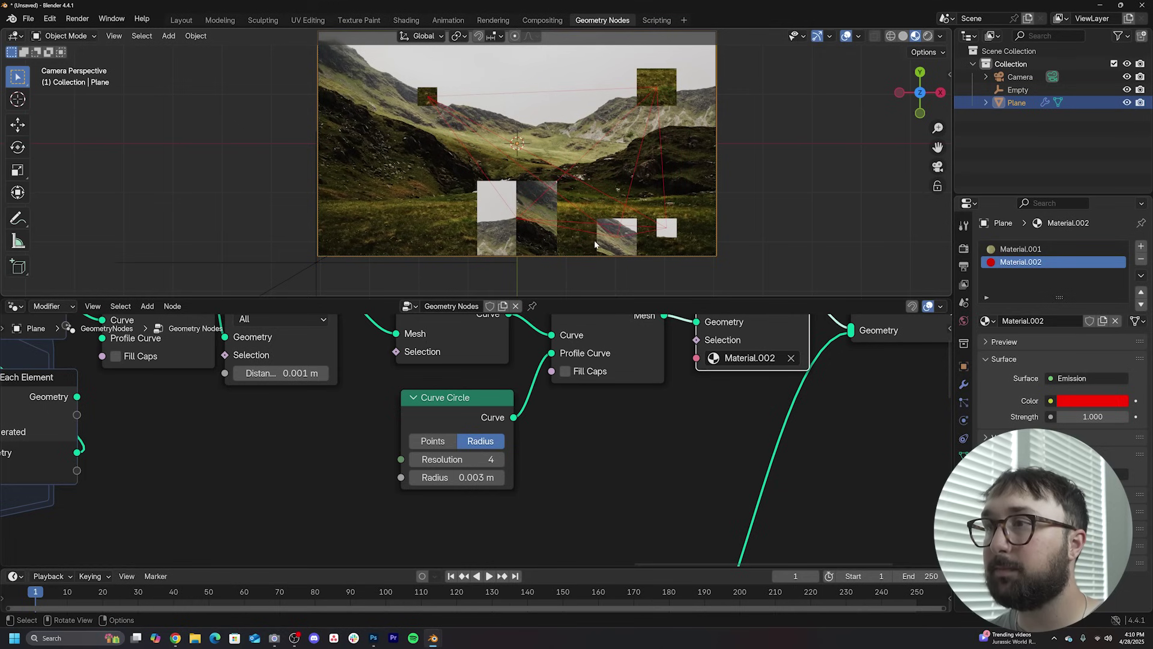
pyautogui.scroll(-3, 715, 477)
pyautogui.scroll(3, 535, 262)
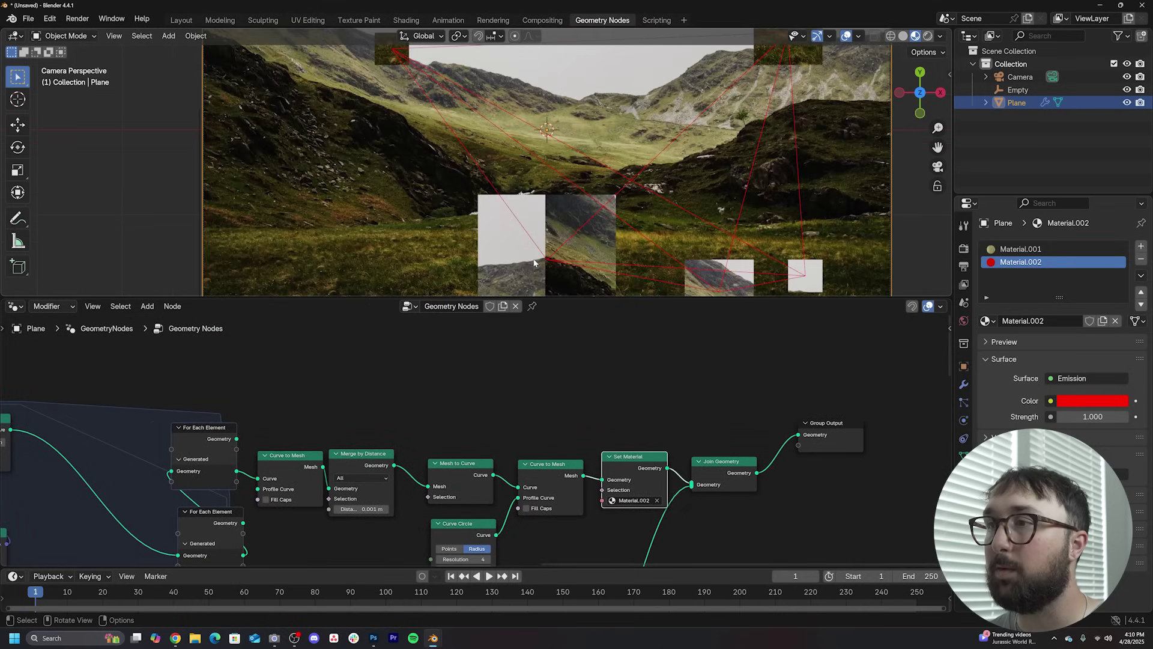
pyautogui.scroll(2, 548, 269)
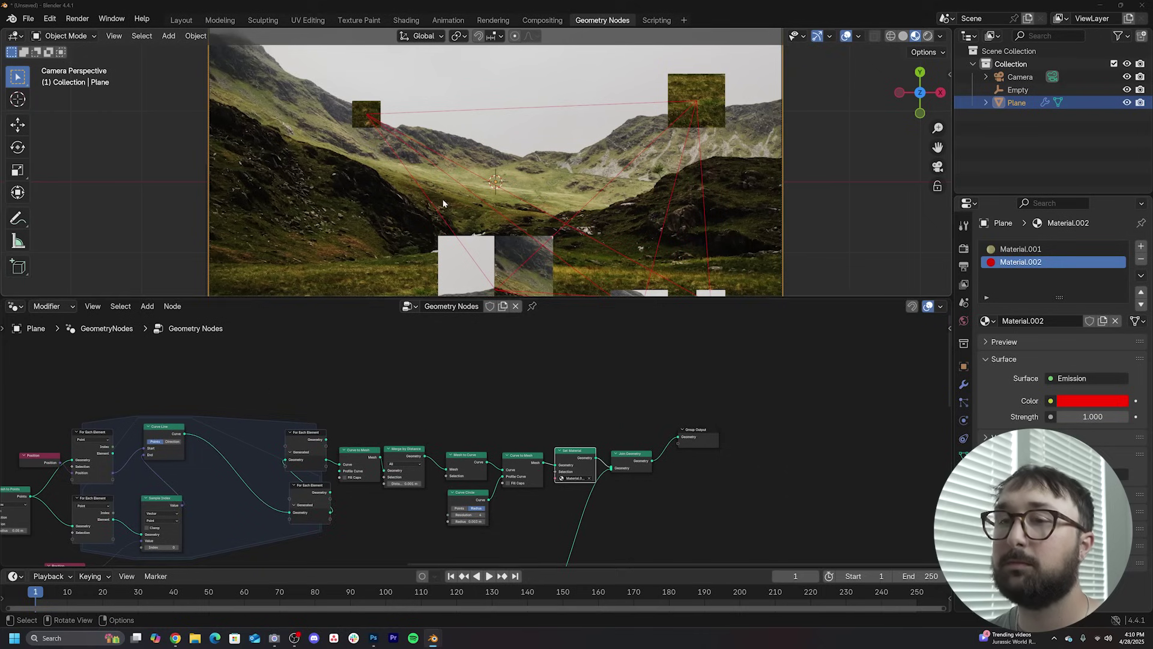
# - Add an Instance on Points node above the For Each Element zone
pyautogui.moveTo(222, 432); pyautogui.dragTo(430, 406, button='middle')
pyautogui.scroll(2, 427, 427)
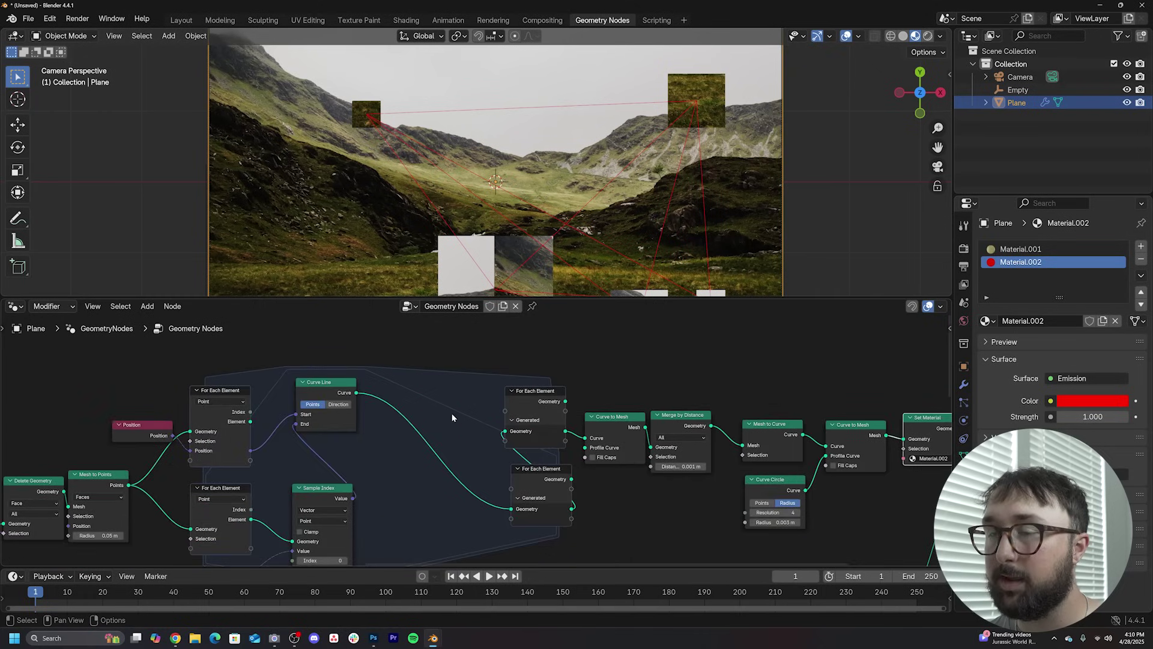
pyautogui.moveTo(124, 495); pyautogui.dragTo(415, 457, button='middle')
pyautogui.scroll(-3, 394, 441)
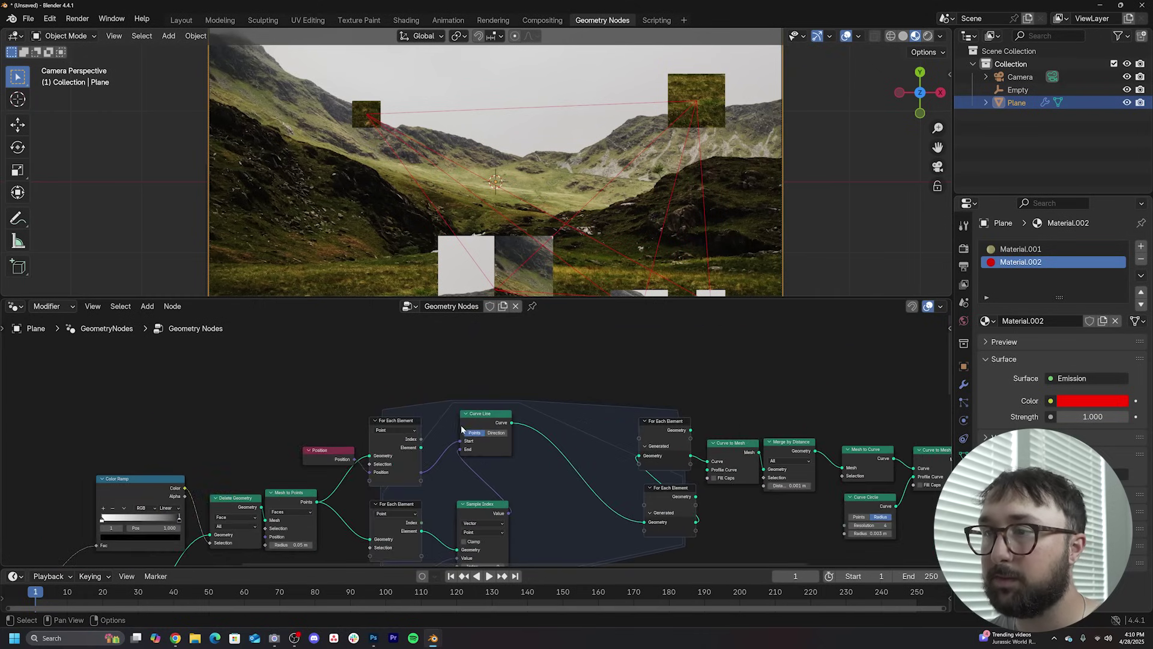
pyautogui.hotkey('shift', 'a')
pyautogui.click(459, 356)
pyautogui.write('inst')
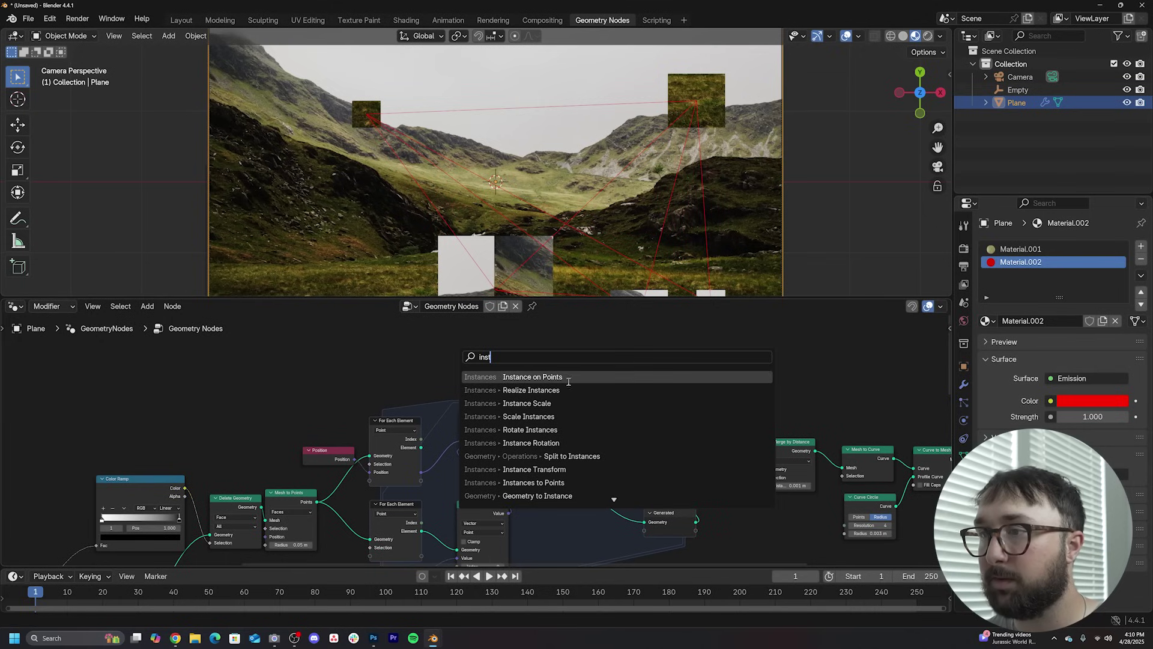
pyautogui.click(555, 379)
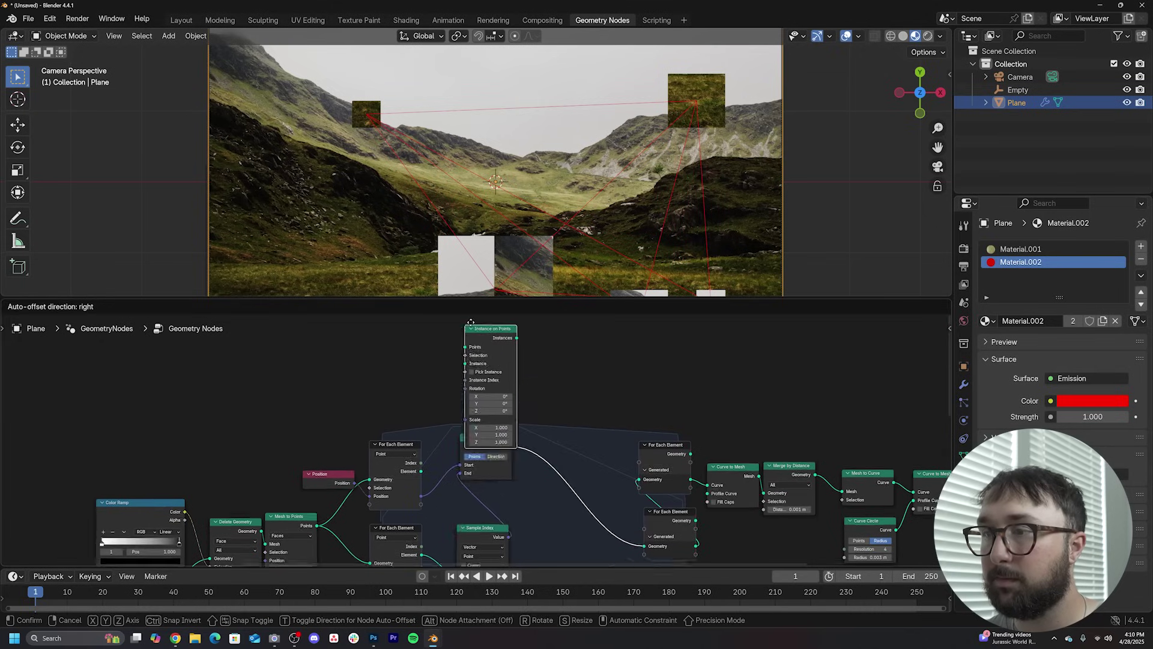
pyautogui.click(556, 368)
pyautogui.moveTo(555, 367); pyautogui.dragTo(572, 338, button='middle')
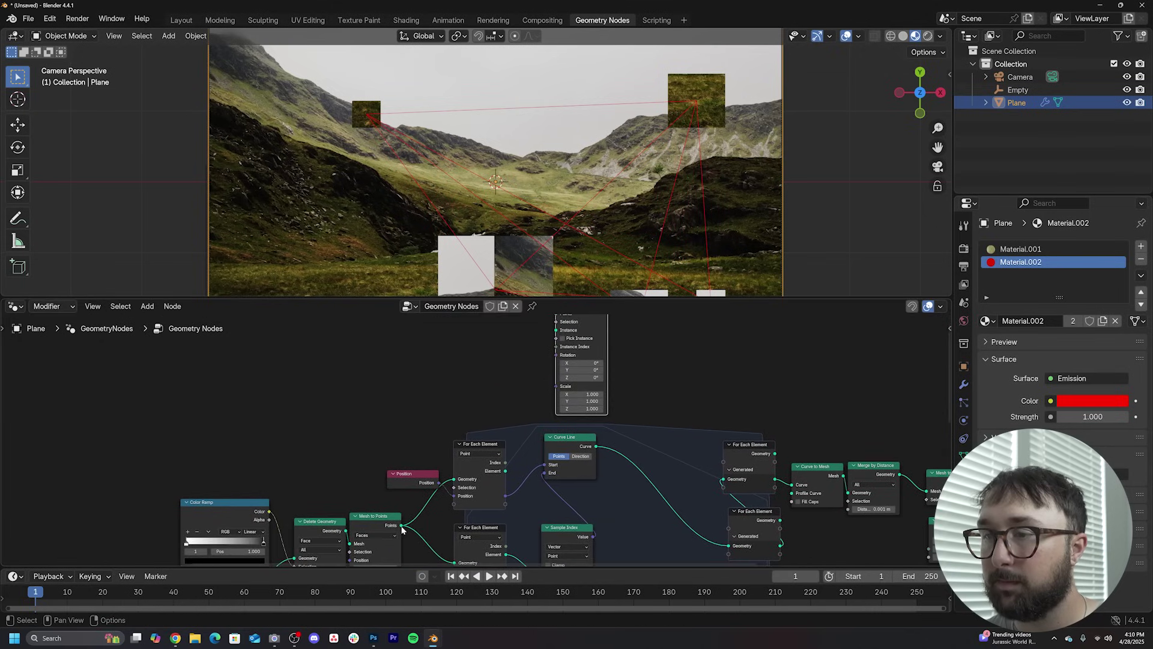
# - Connect Mesh to Points to the Points input of Instance on Points, and its Instances output to Join Geometry
pyautogui.moveTo(400, 525); pyautogui.dragTo(561, 366)
pyautogui.moveTo(569, 363); pyautogui.dragTo(254, 370, button='middle')
pyautogui.moveTo(320, 330); pyautogui.dragTo(568, 570)
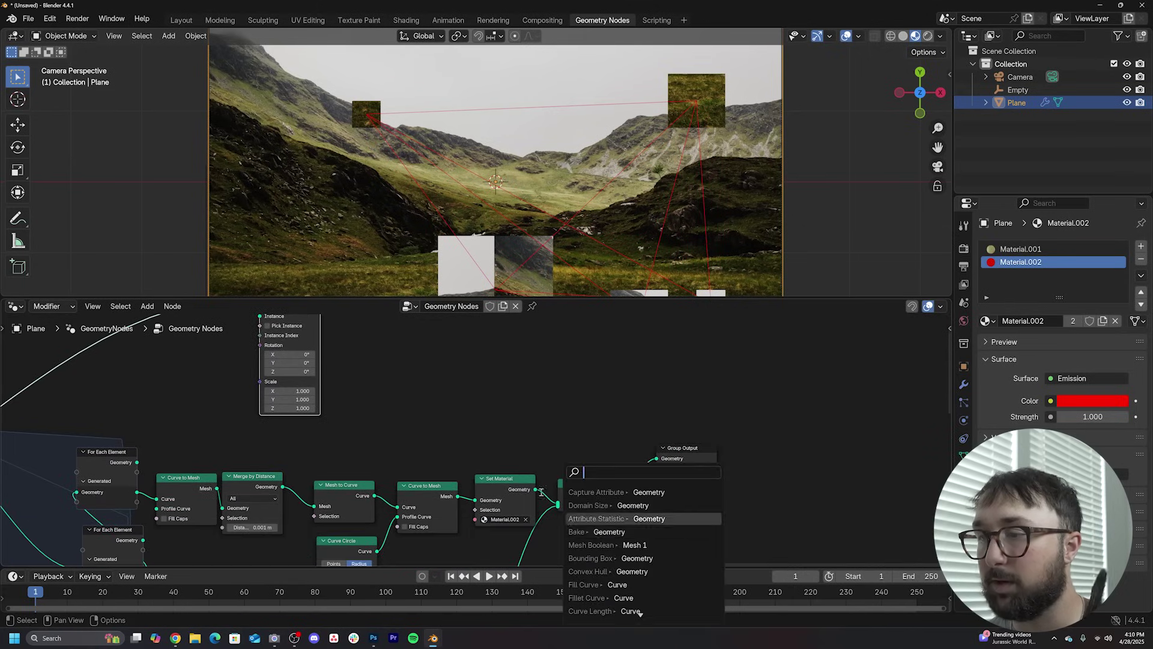
pyautogui.moveTo(342, 364); pyautogui.dragTo(350, 453, button='middle')
pyautogui.moveTo(335, 369); pyautogui.dragTo(595, 499)
# - Add a Grid node and connect its Mesh output to the Instance input of Instance on Points
pyautogui.moveTo(416, 421); pyautogui.dragTo(599, 494, button='middle')
pyautogui.hotkey('shift', 'a')
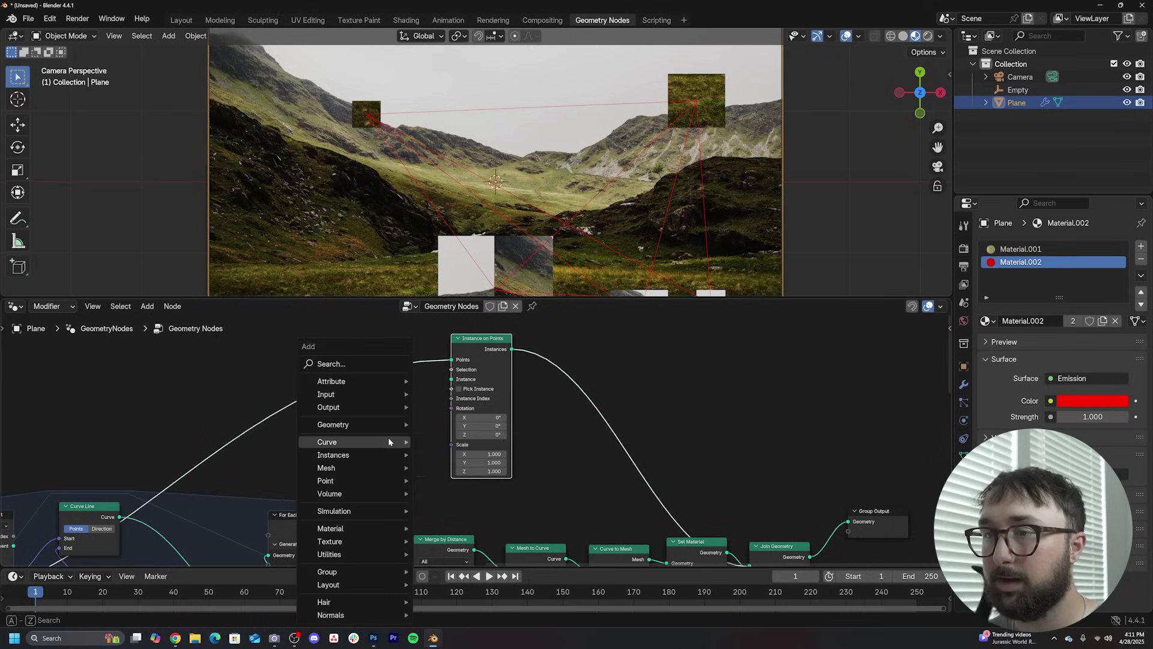
pyautogui.click(352, 364)
pyautogui.write('gro')
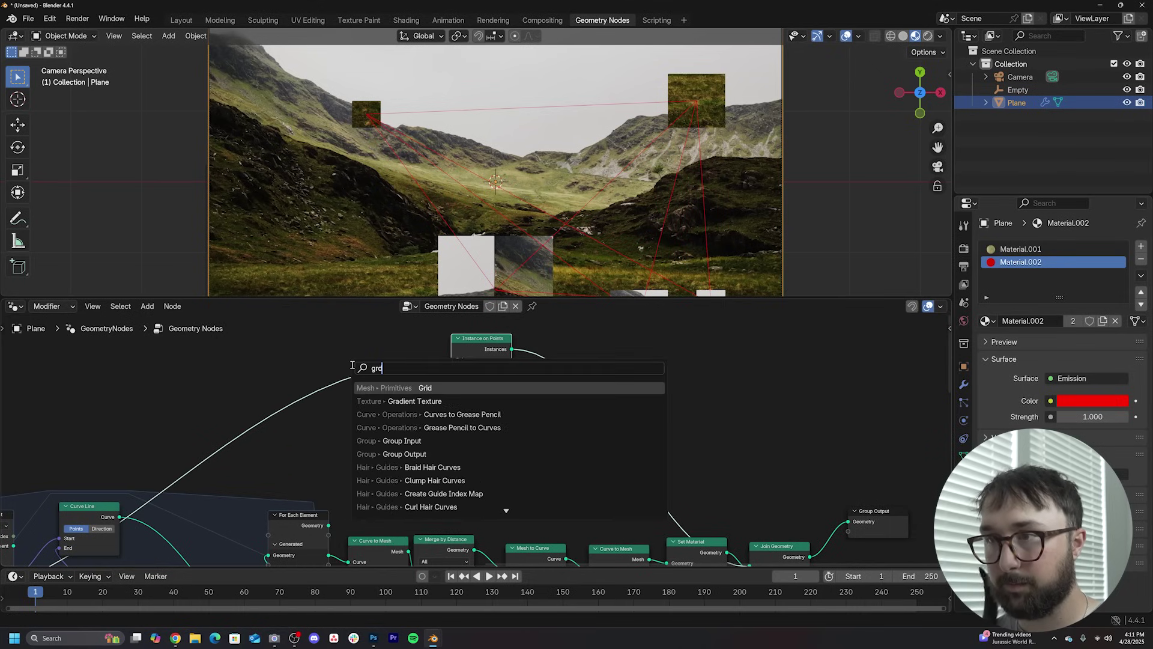
pyautogui.click(449, 388)
pyautogui.click(372, 416)
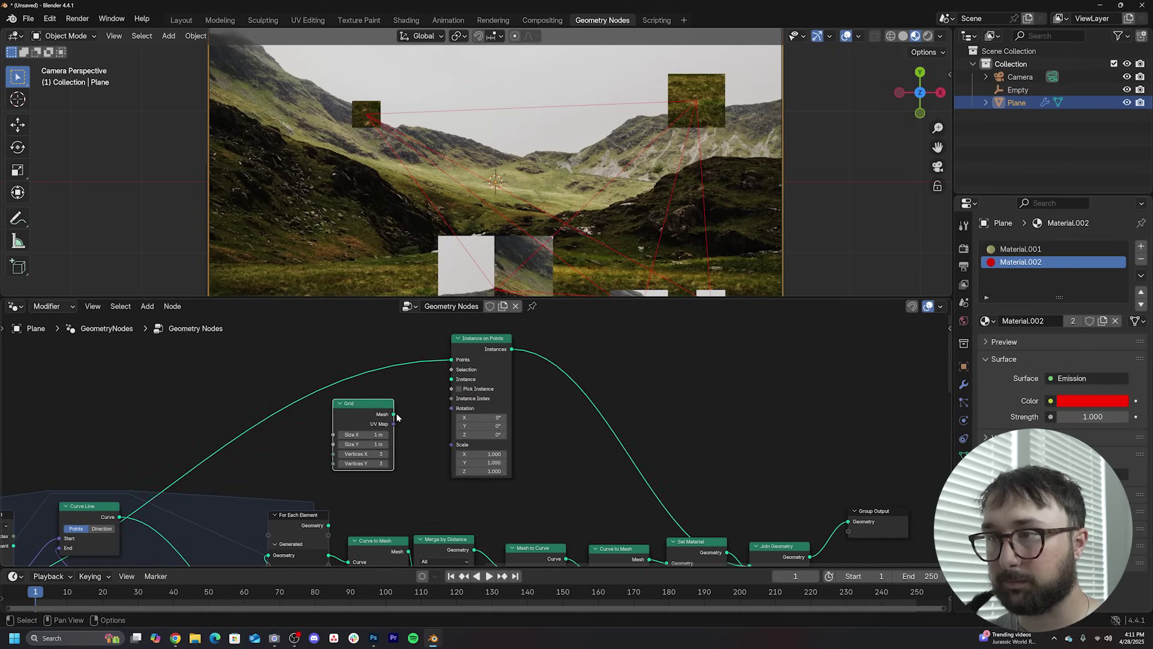
pyautogui.moveTo(394, 415); pyautogui.dragTo(448, 379)
# - Insert a Transform Geometry node between Instance on Points and Join Geometry, with a Z translation of 0.03 m
pyautogui.hotkey('shift', 'a')
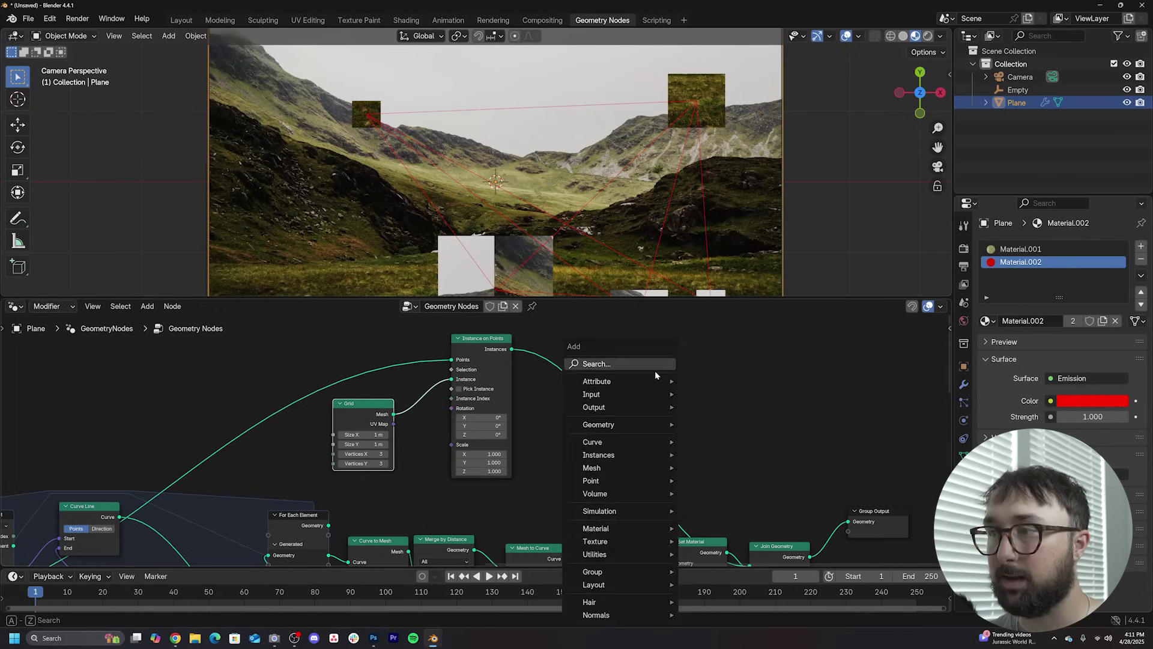
pyautogui.click(656, 372)
pyautogui.write('trans')
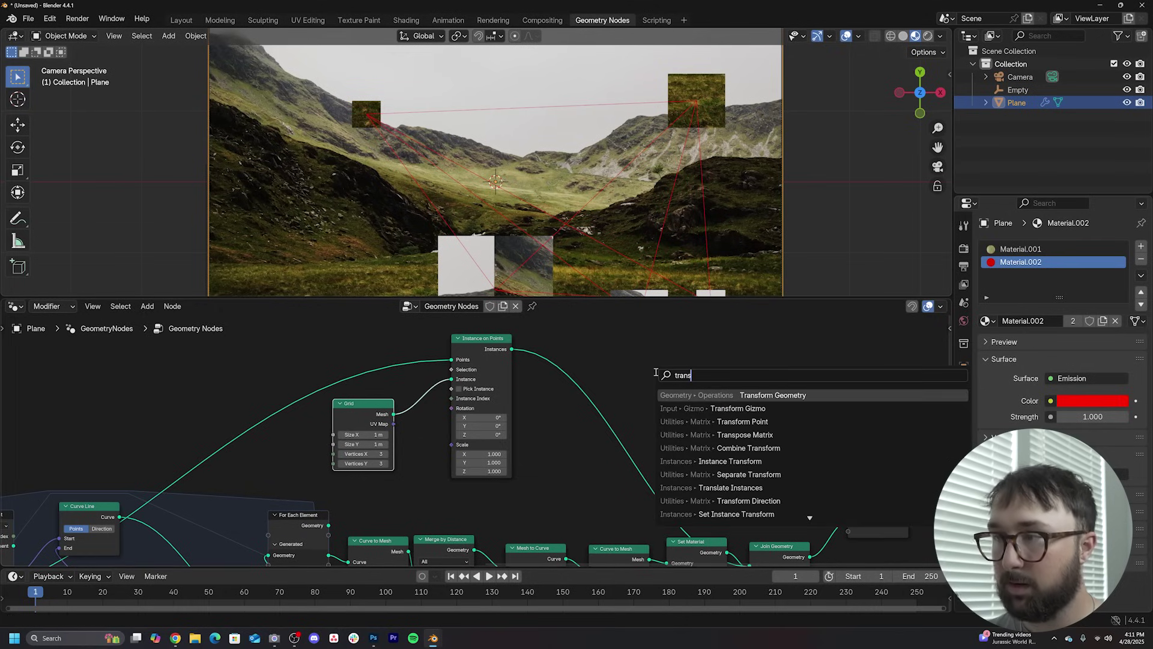
pyautogui.click(784, 394)
pyautogui.click(541, 360)
pyautogui.moveTo(571, 429); pyautogui.dragTo(579, 429)
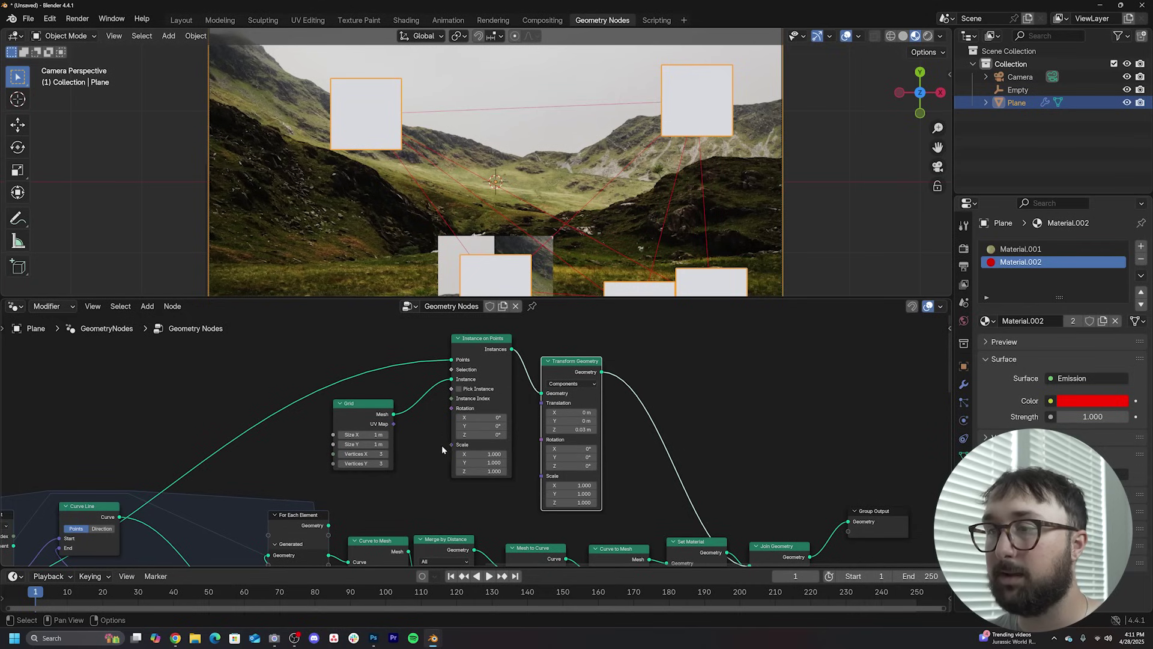
# - Set the Instance on Points scale to 0.08 on all three axes
pyautogui.moveTo(503, 455)
pyautogui.mouseDown()
pyautogui.moveTo(503, 471)
pyautogui.moveTo(482, 454)
pyautogui.mouseUp()
pyautogui.write('0.1')
pyautogui.press('Return')
# - Duplicate the Material.002 Set Material node and insert the copy between Transform Geometry and Join Geometry
pyautogui.moveTo(685, 476); pyautogui.dragTo(547, 365, button='middle')
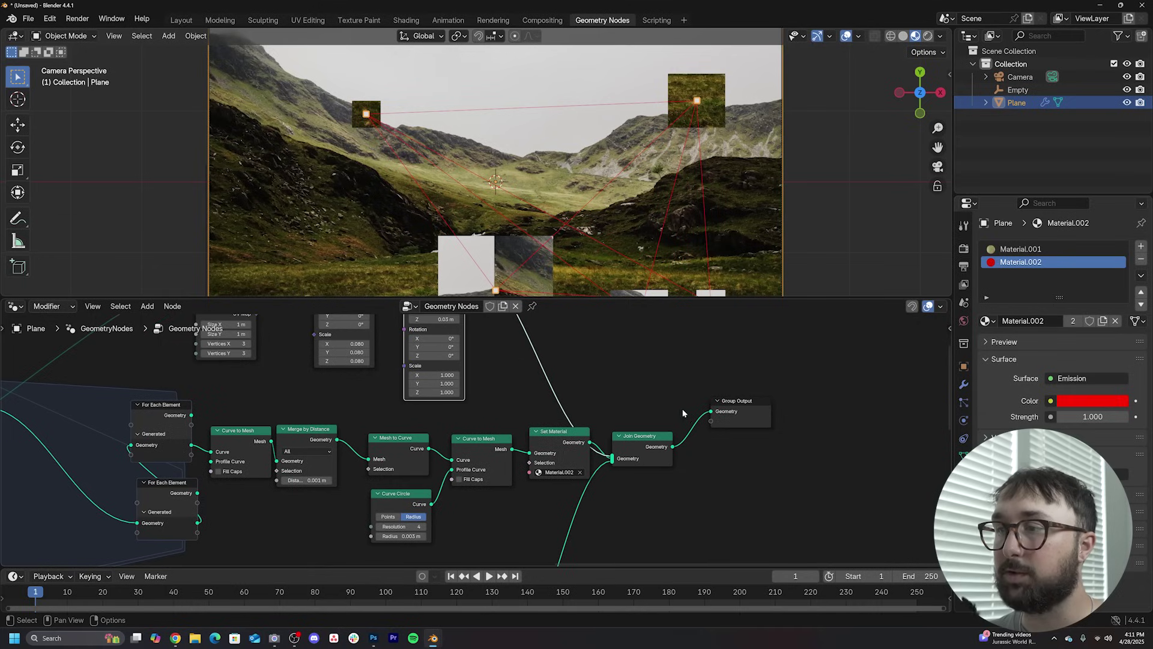
pyautogui.click(555, 446)
pyautogui.hotkey('shift', 'd')
pyautogui.click(546, 363)
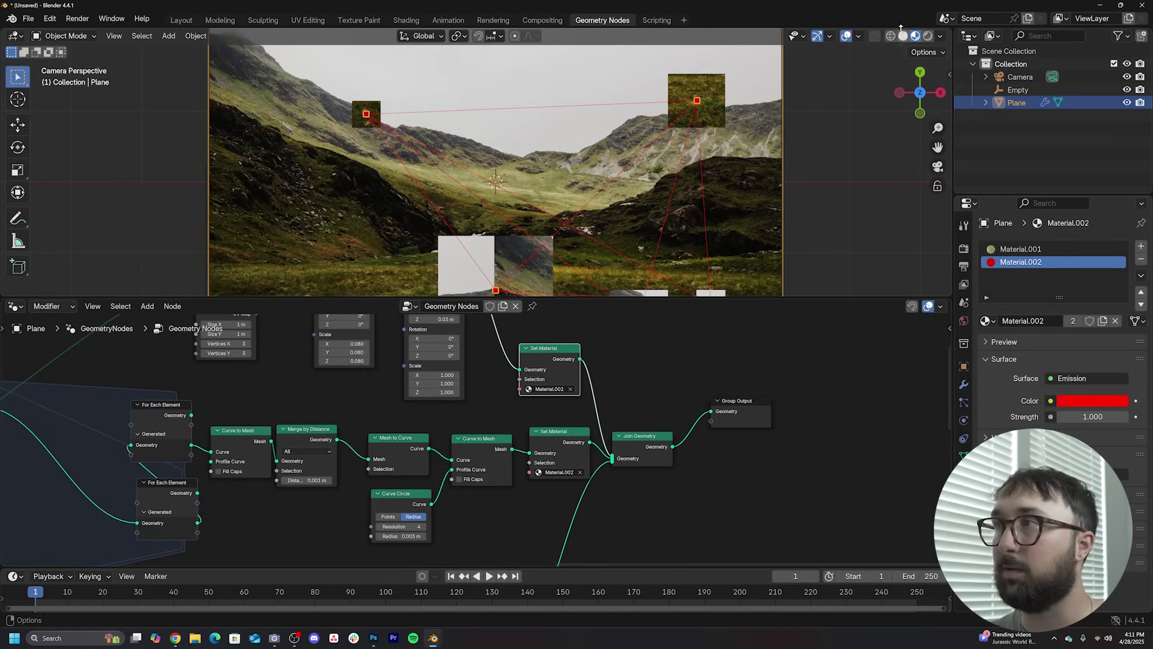
# - Turn off the viewport overlays and gizmos and frame the whole image plane in the 3D view
pyautogui.click(846, 36)
pyautogui.click(817, 36)
pyautogui.keyDown('shift'); pyautogui.moveTo(538, 206); pyautogui.dragTo(591, 184, button='middle'); pyautogui.keyUp('shift')
pyautogui.scroll(-2, 592, 137)
pyautogui.scroll(1, 591, 185)
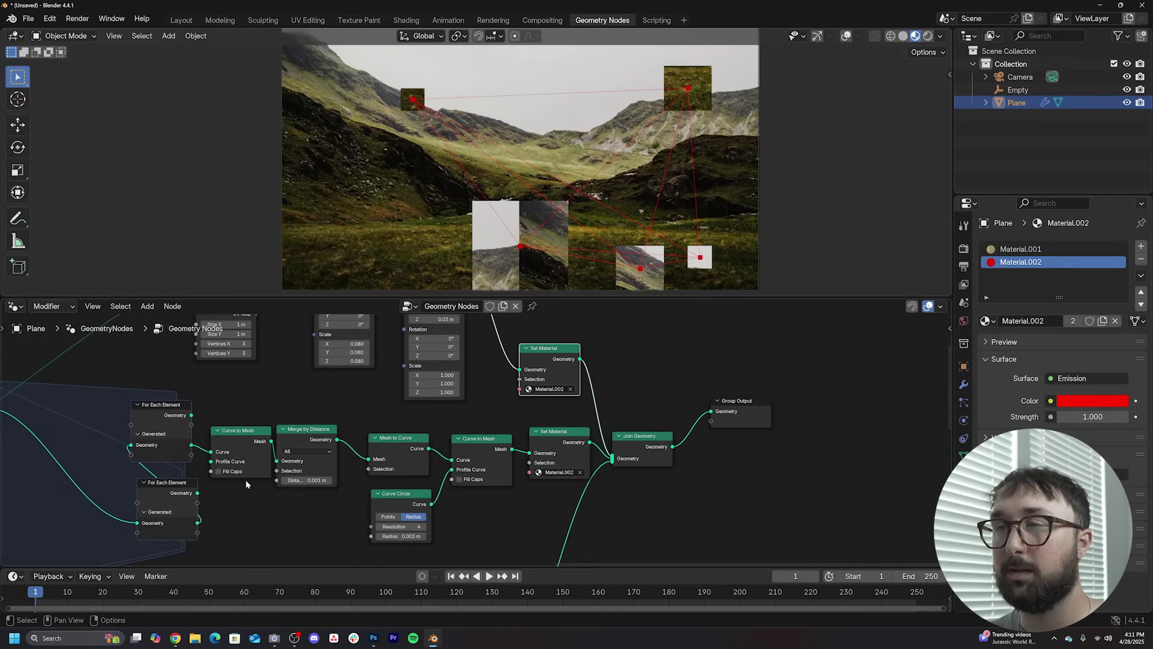
# - Increase the Noise Texture's W value to about 19.5 to preview another arrangement of cells and markers
pyautogui.moveTo(246, 484); pyautogui.dragTo(534, 435, button='middle')
pyautogui.moveTo(241, 485); pyautogui.dragTo(460, 470, button='middle')
pyautogui.moveTo(292, 552); pyautogui.dragTo(587, 458, button='middle')
pyautogui.moveTo(379, 452); pyautogui.dragTo(686, 340, button='middle')
pyautogui.moveTo(187, 500); pyautogui.dragTo(489, 418, button='middle')
pyautogui.moveTo(392, 542); pyautogui.dragTo(386, 503, button='middle')
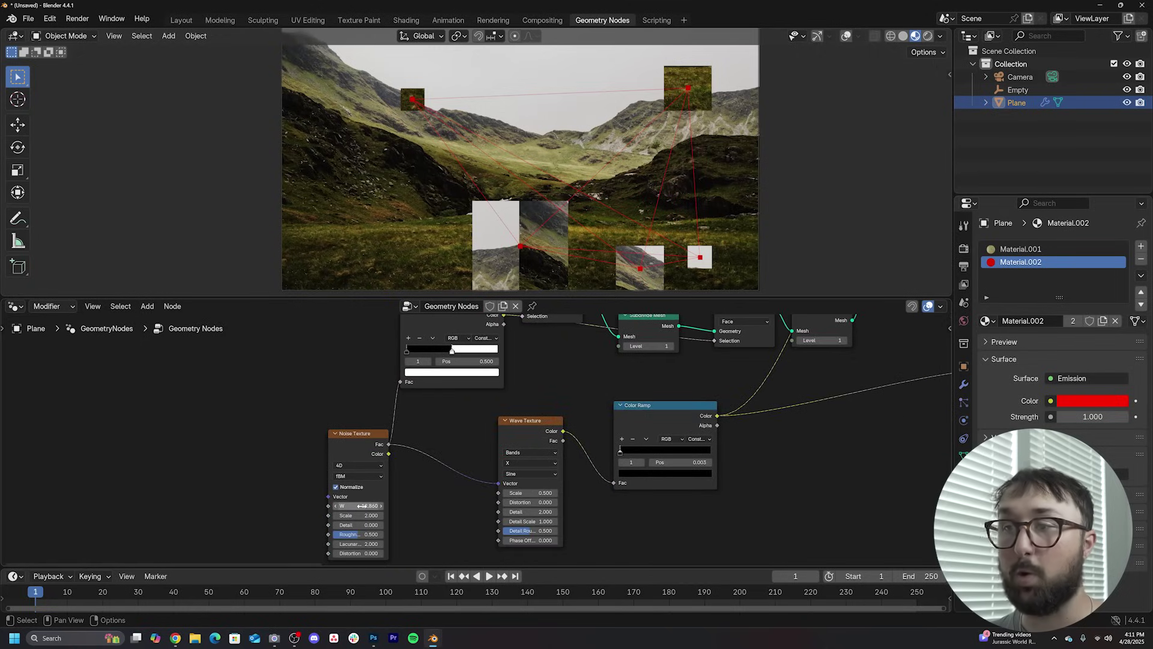
pyautogui.moveTo(363, 506)
pyautogui.moveTo(363, 506); pyautogui.dragTo(396, 506)
# - Move the Noise Texture away from the nodes it feeds and add a reroute point on its Fac links
pyautogui.moveTo(360, 445); pyautogui.dragTo(227, 420)
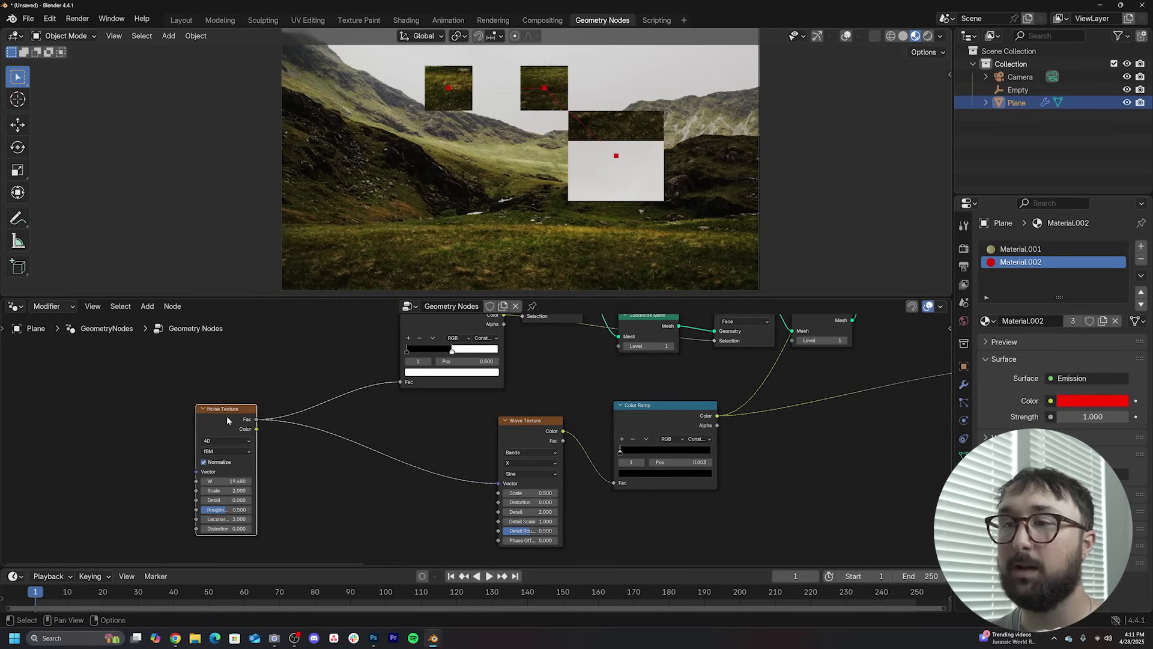
pyautogui.keyDown('shift'); pyautogui.moveTo(317, 391); pyautogui.dragTo(302, 493, button='right'); pyautogui.keyUp('shift')
pyautogui.moveTo(232, 412); pyautogui.dragTo(184, 379)
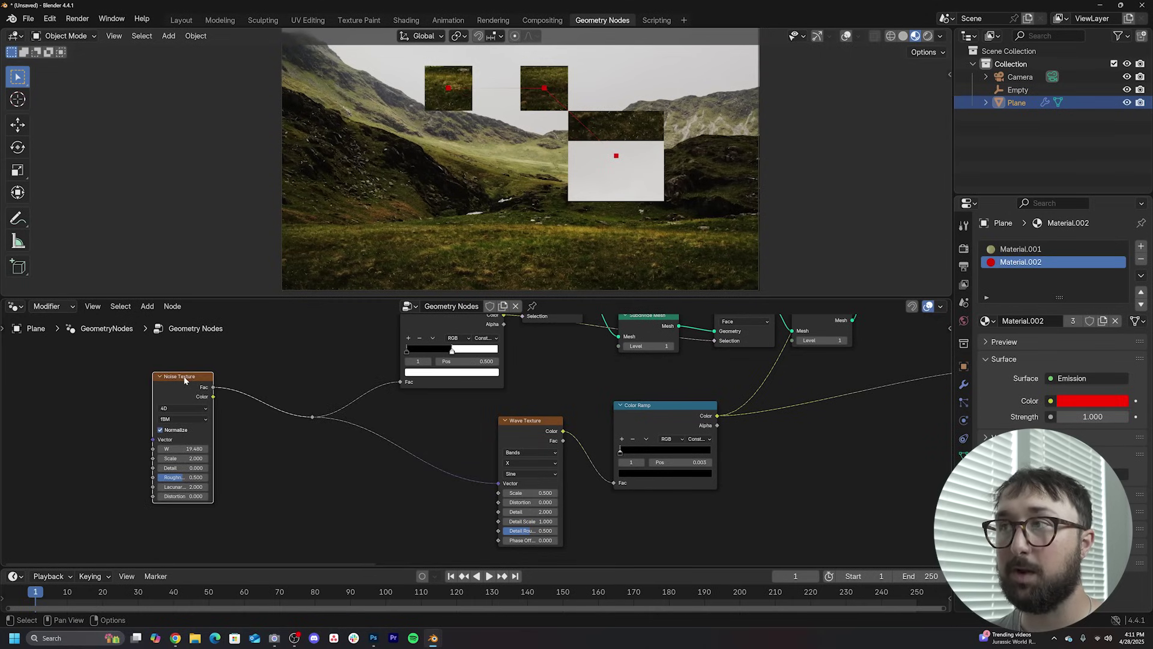
pyautogui.moveTo(186, 411); pyautogui.dragTo(287, 418, button='middle')
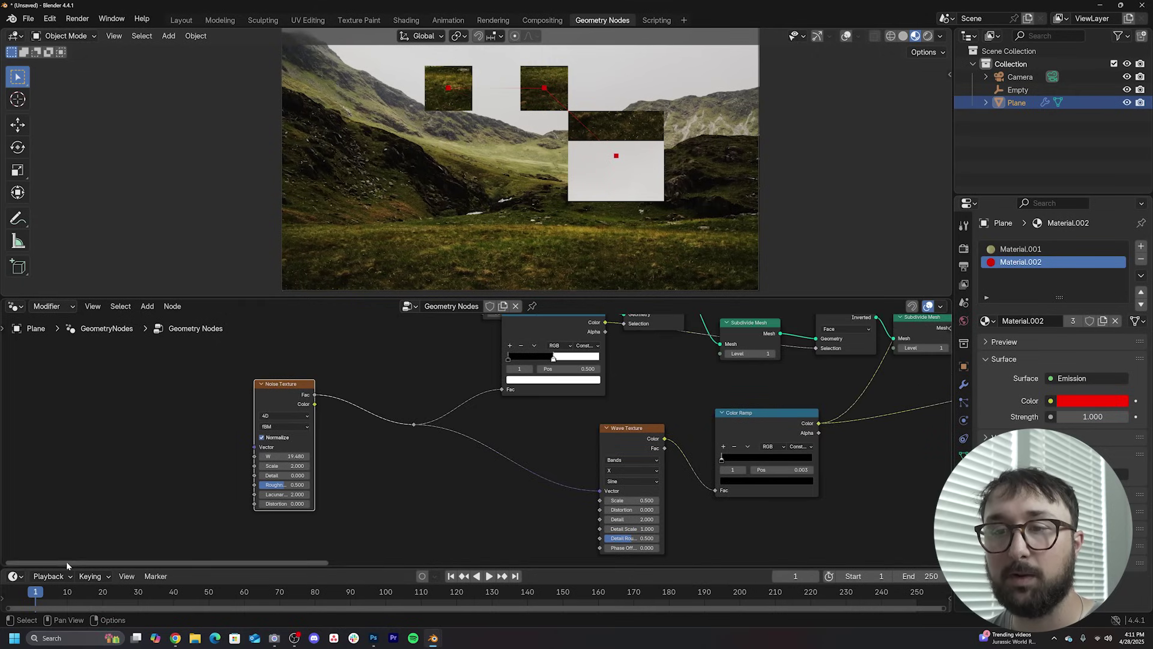
# - Enlarge the timeline and node editor areas, and put the current frame at 0
pyautogui.moveTo(820, 571); pyautogui.dragTo(821, 543)
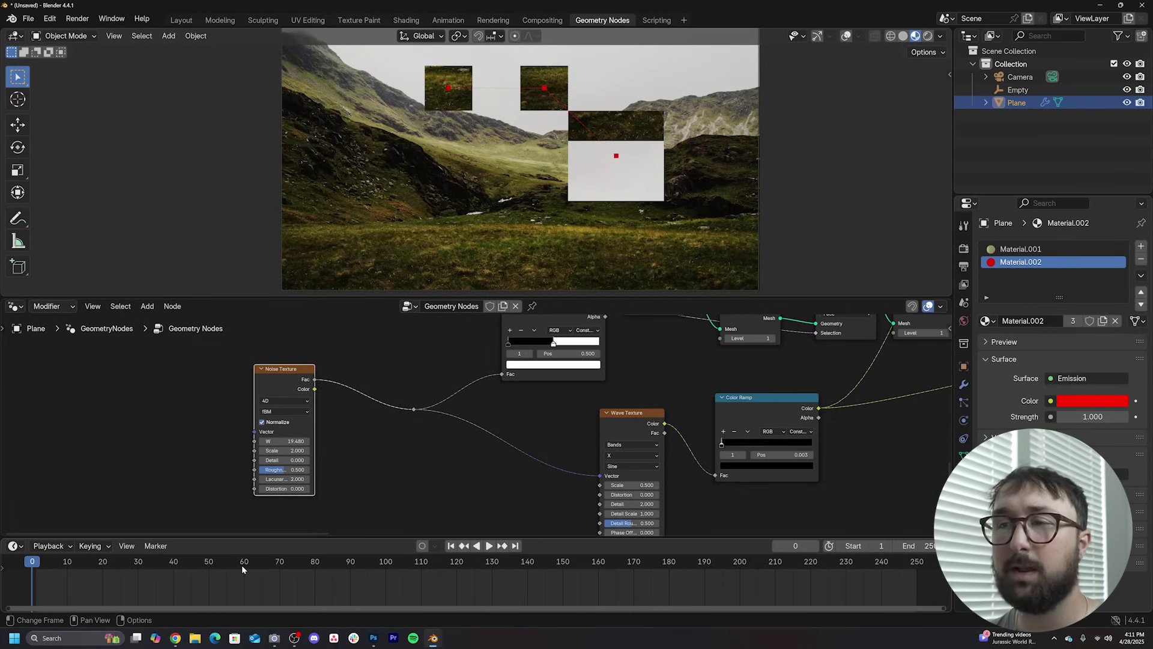
pyautogui.moveTo(292, 371); pyautogui.dragTo(272, 342)
pyautogui.scroll(-2, 273, 342)
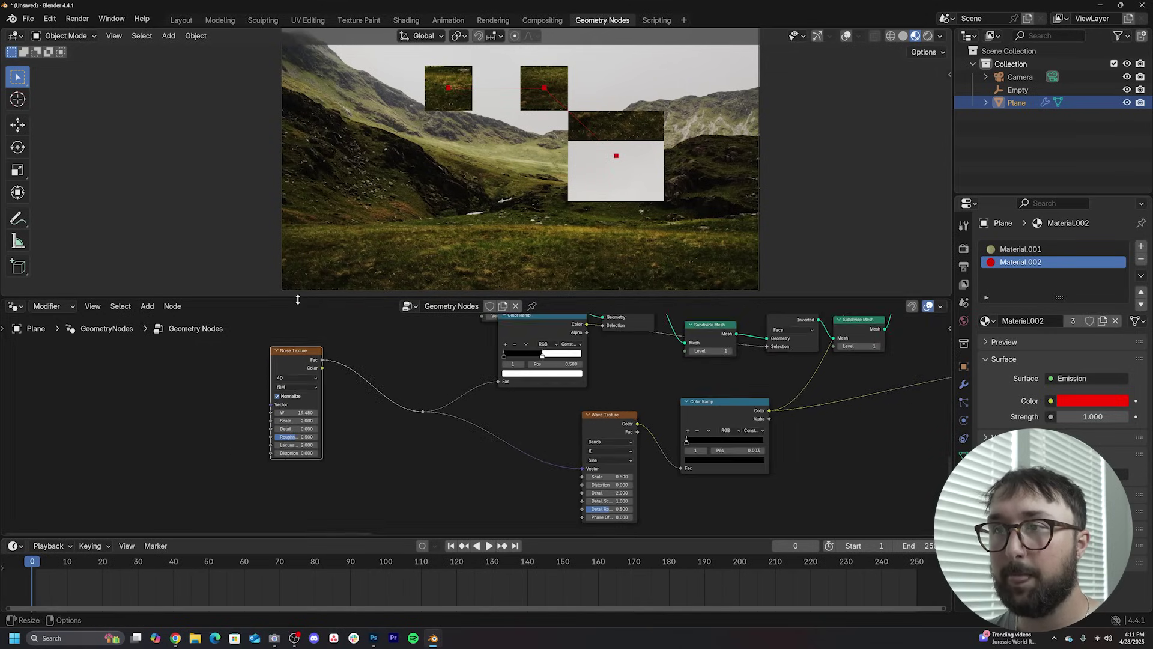
pyautogui.moveTo(299, 297); pyautogui.dragTo(306, 248)
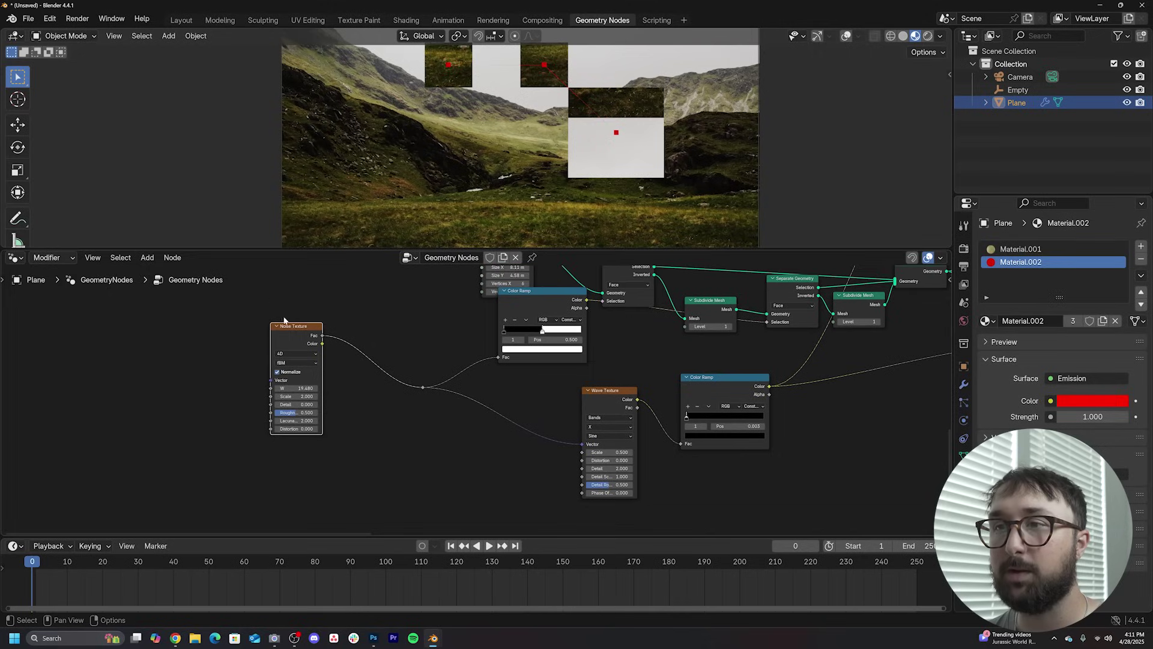
# - Set the Noise Texture's W value to 0 and place a duplicate of the node directly beneath it
pyautogui.click(296, 390)
pyautogui.write('0')
pyautogui.press('Return')
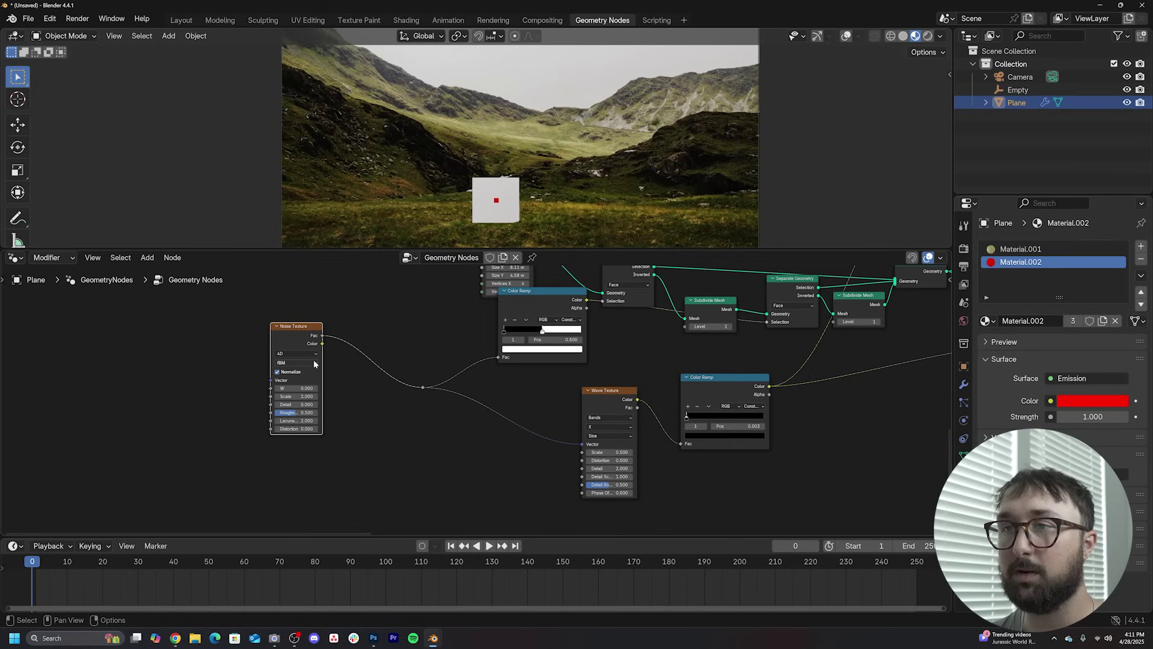
pyautogui.moveTo(305, 343); pyautogui.dragTo(299, 317)
pyautogui.hotkey('shift', 'd')
pyautogui.click(298, 435)
# - Insert a Mix Color node between the upper Noise Texture and the reroute, and connect the lower texture's Fac to B
pyautogui.hotkey('shift', 'a')
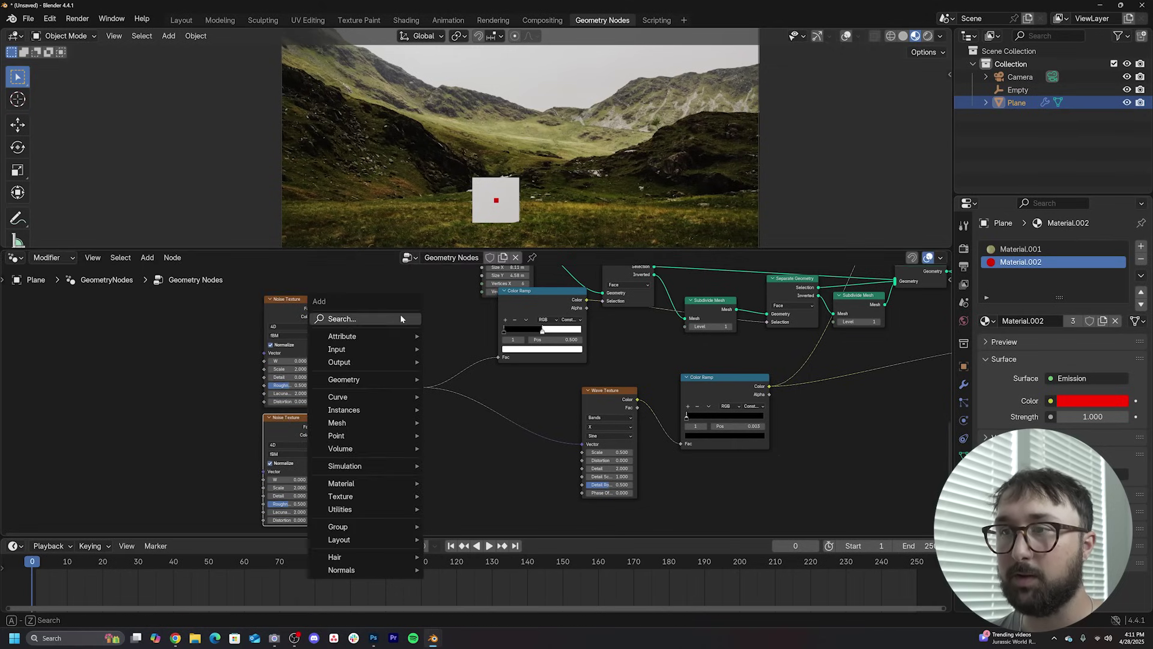
pyautogui.click(401, 318)
pyautogui.write('mix')
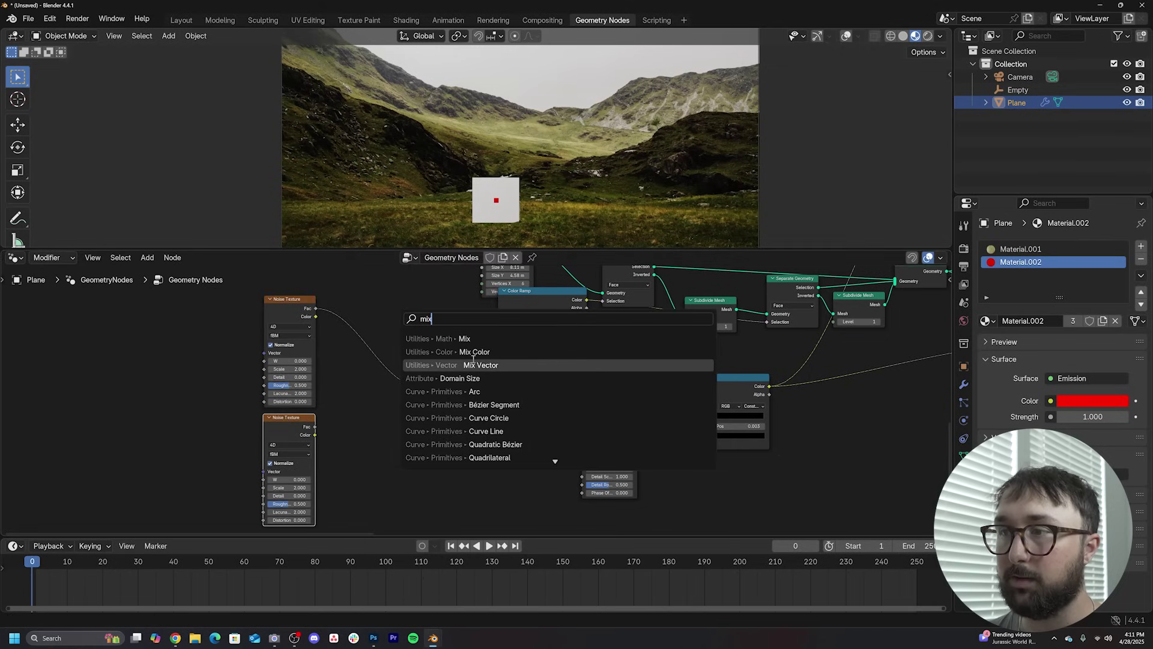
pyautogui.click(475, 352)
pyautogui.click(352, 326)
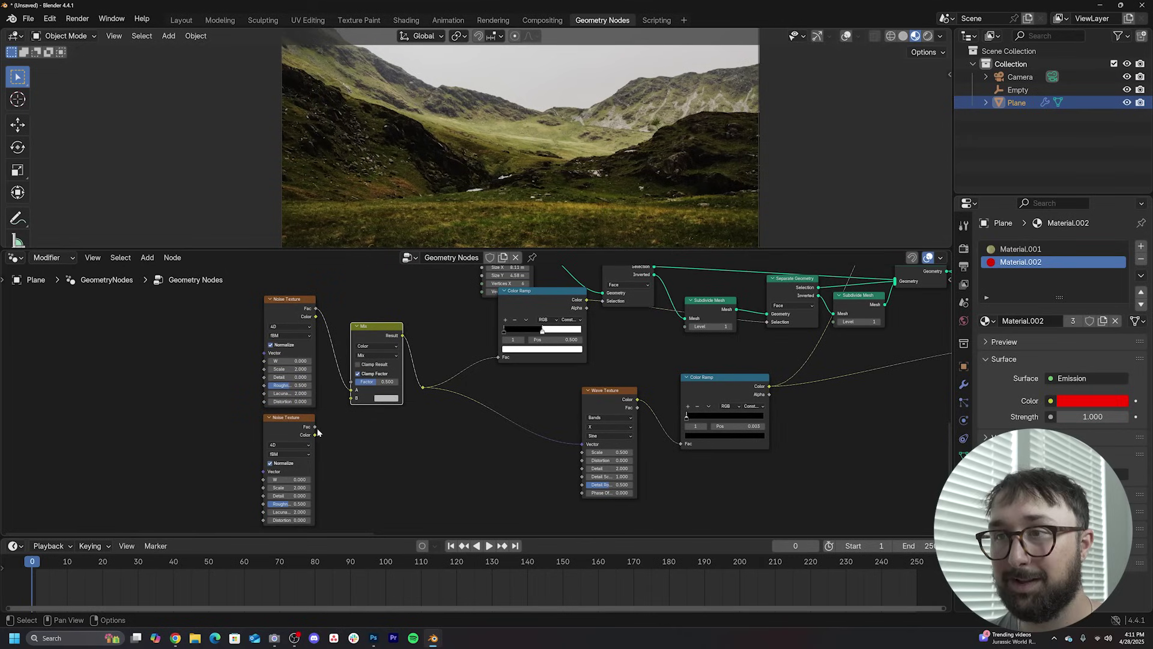
pyautogui.moveTo(314, 427); pyautogui.dragTo(336, 388)
# - Set the Mix factor to 0, and keyframe it and the upper Noise Texture's W value of 0 at frame 0
pyautogui.scroll(2, 336, 388)
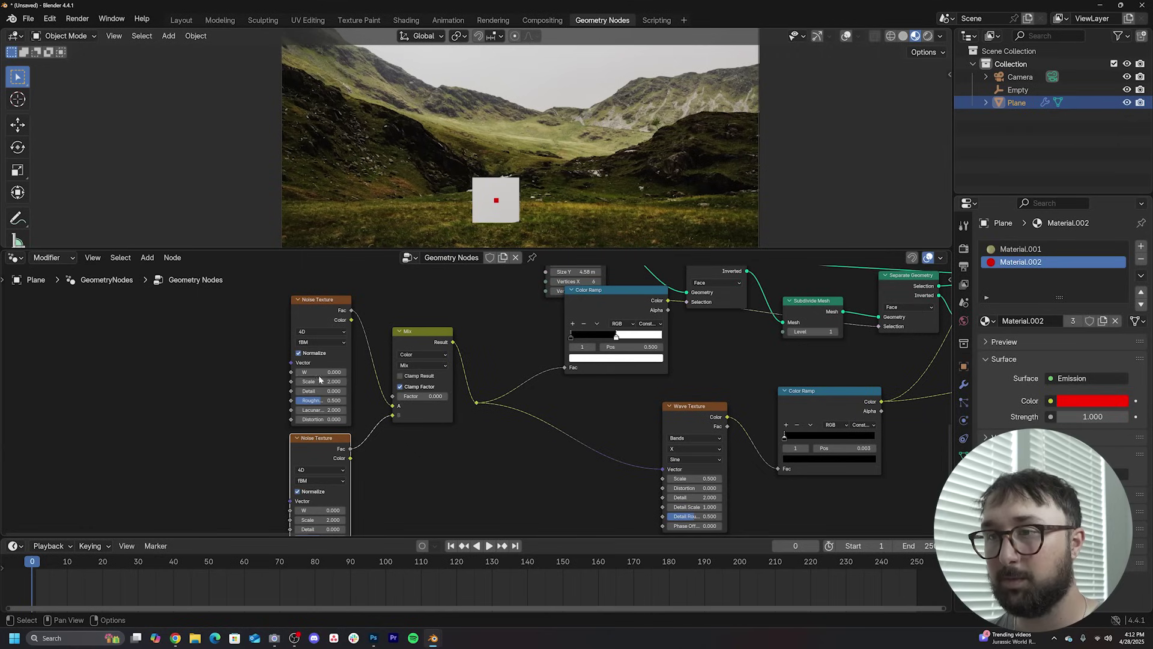
pyautogui.press('i')
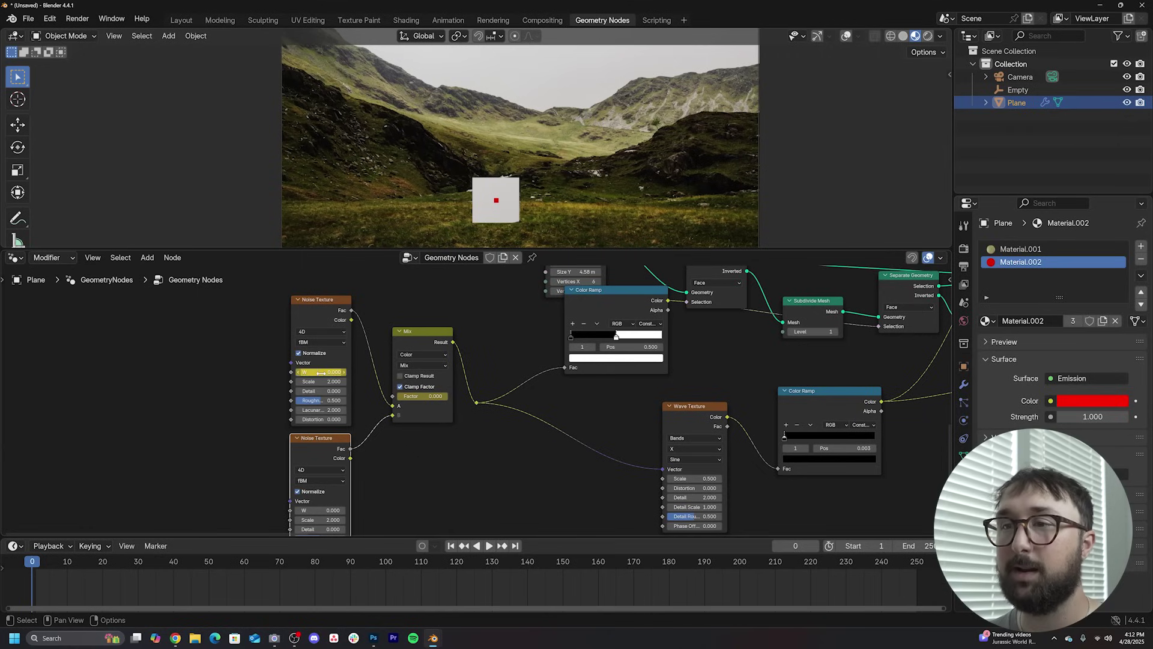
# - At frame 250, keyframe the upper Noise Texture's W at 5 and the Mix factor at 1
pyautogui.hotkey('shift', 'Right')
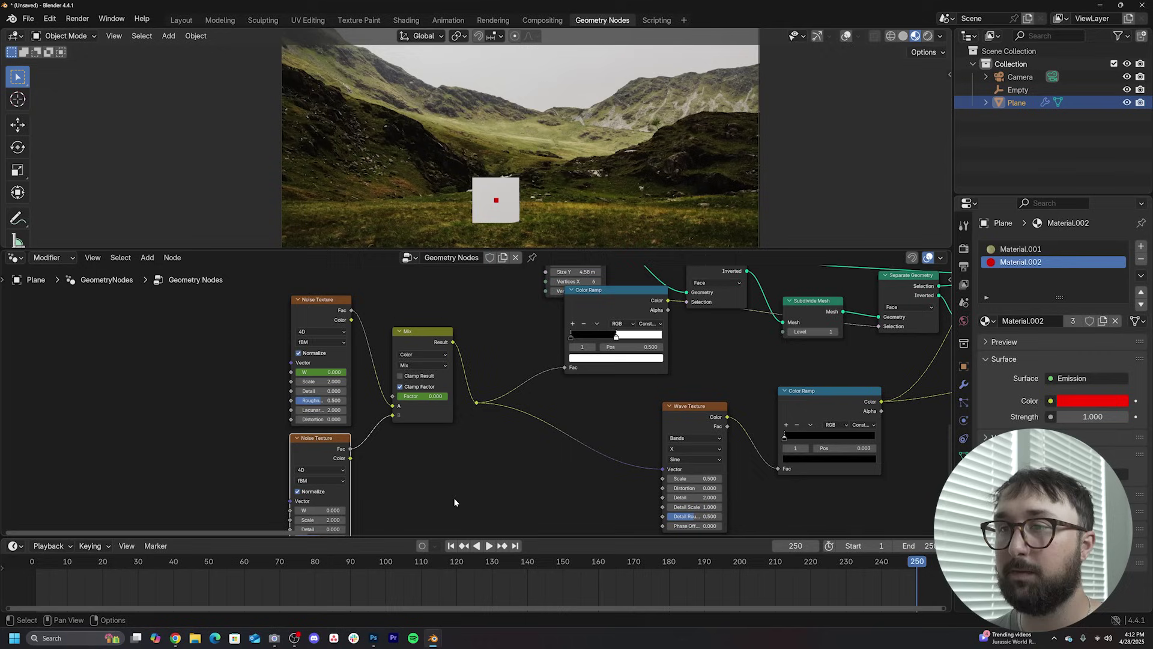
pyautogui.click(326, 373)
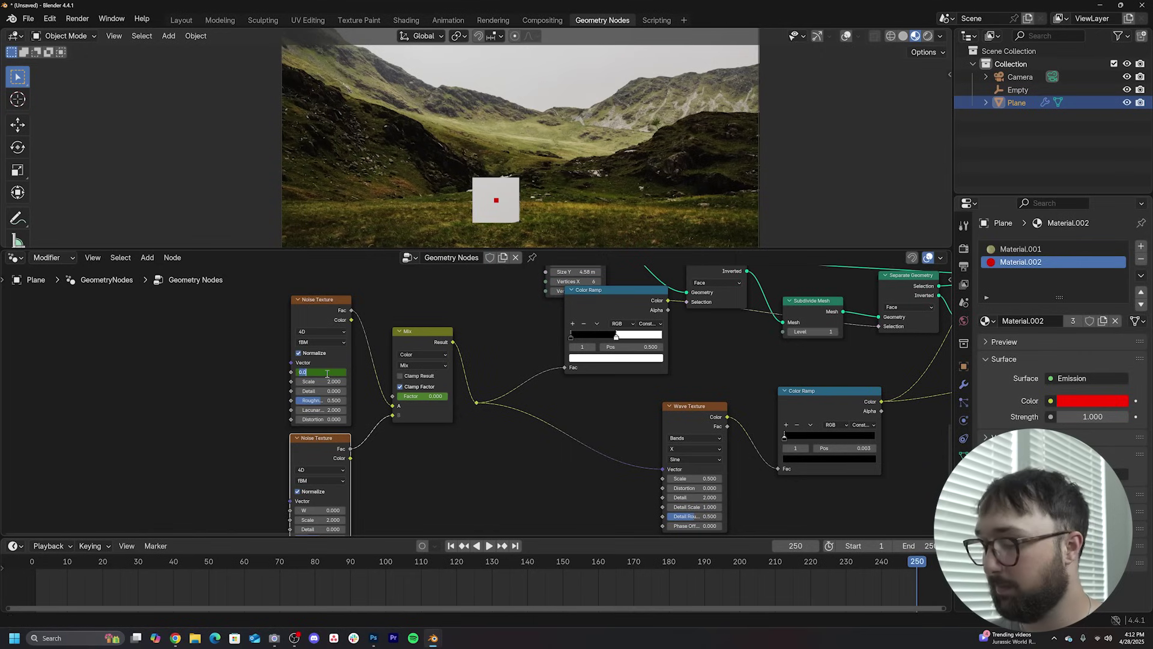
pyautogui.write('5')
pyautogui.press('Return')
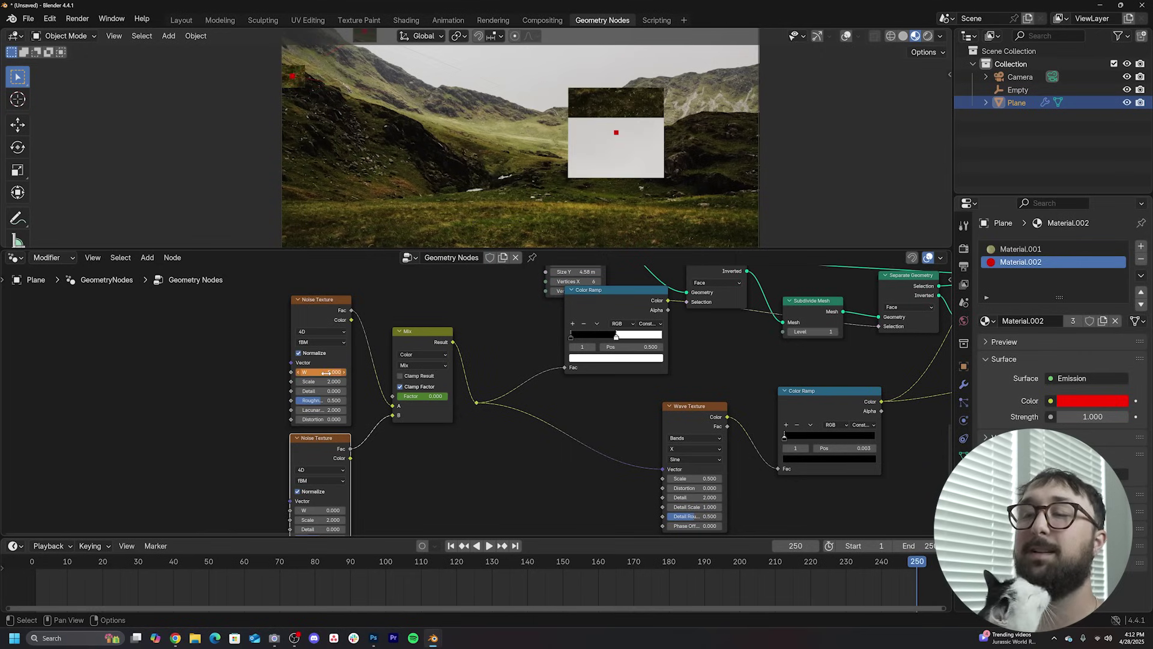
pyautogui.click(443, 397)
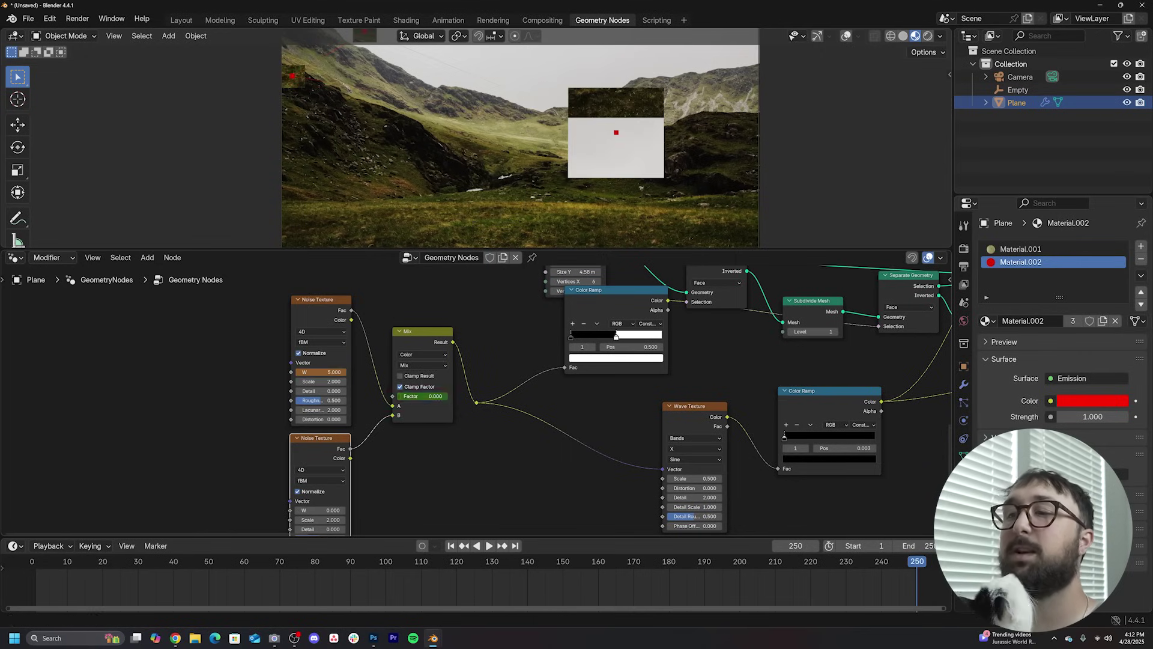
pyautogui.write('1')
pyautogui.press('Return')
# - Keyframe the lower Noise Texture's W at 0 on frame 250 and at -5 on frame 0, and preview the animation briefly
pyautogui.moveTo(408, 397); pyautogui.dragTo(470, 341, button='middle')
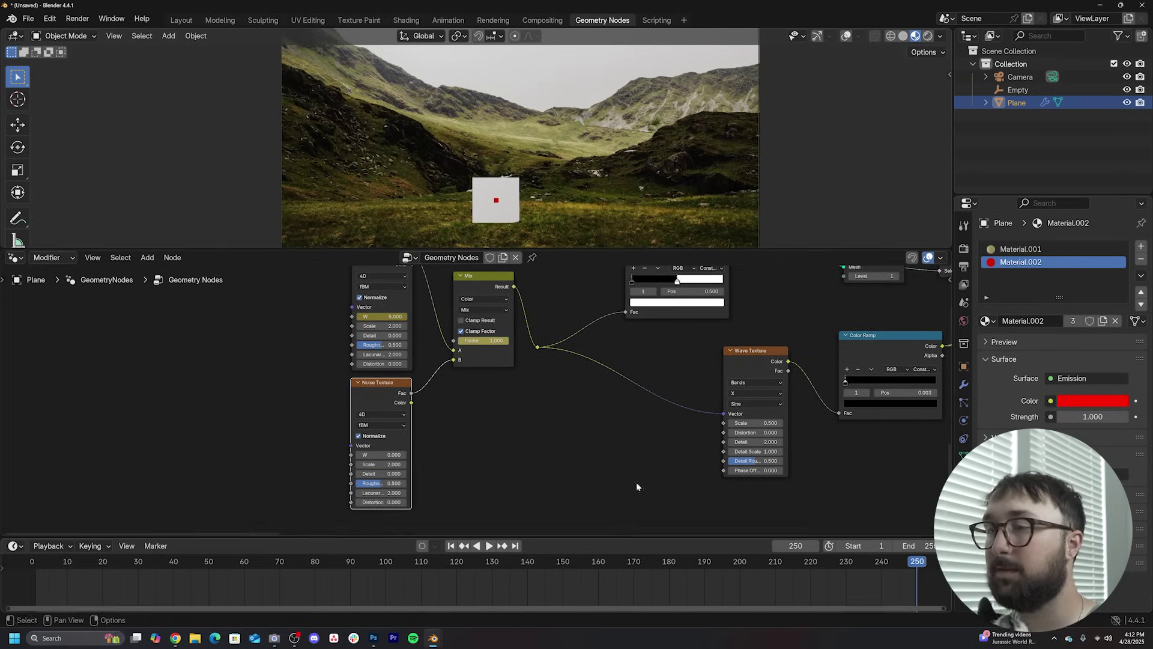
pyautogui.scroll(2, 421, 474)
pyautogui.press('i')
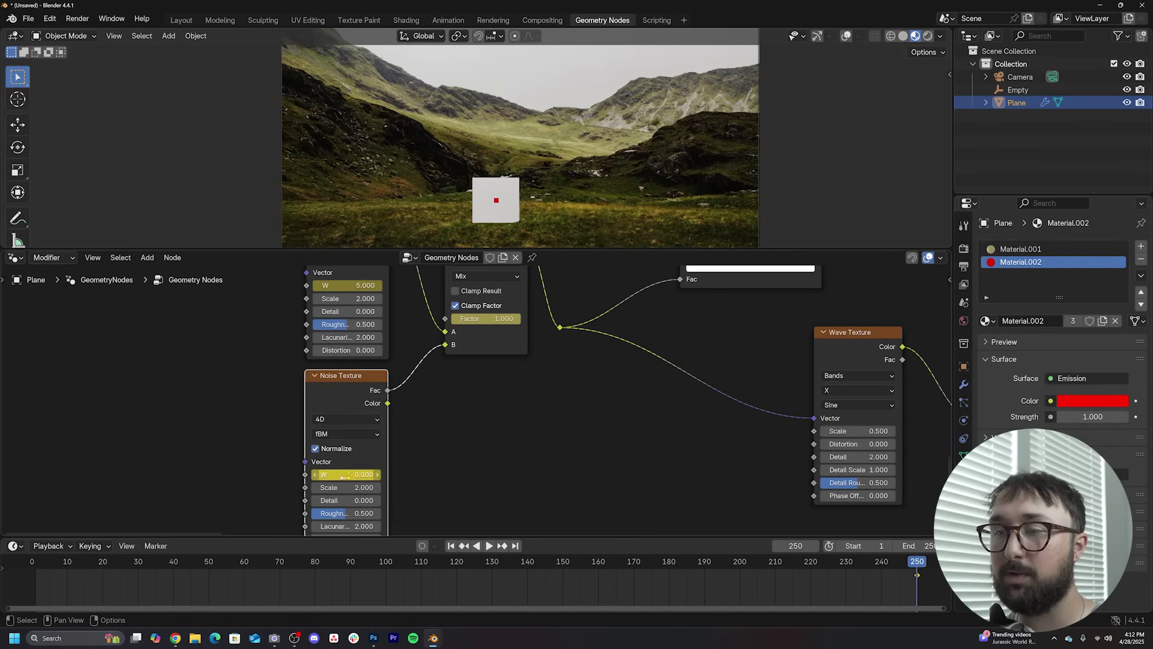
pyautogui.click(451, 545)
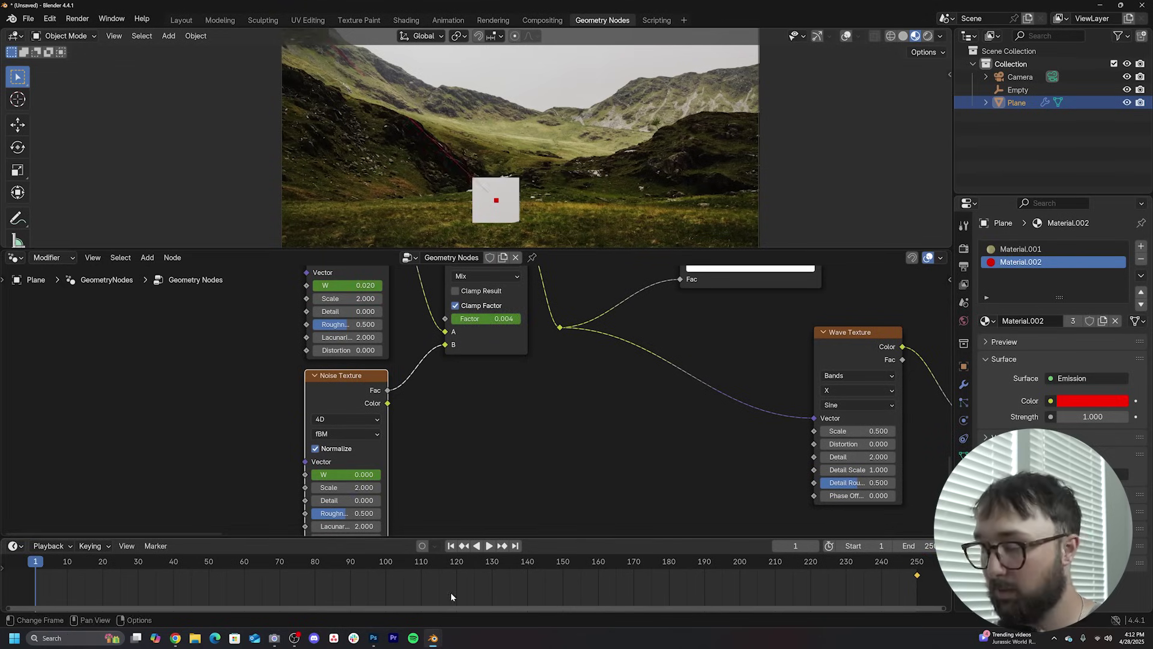
pyautogui.click(362, 474)
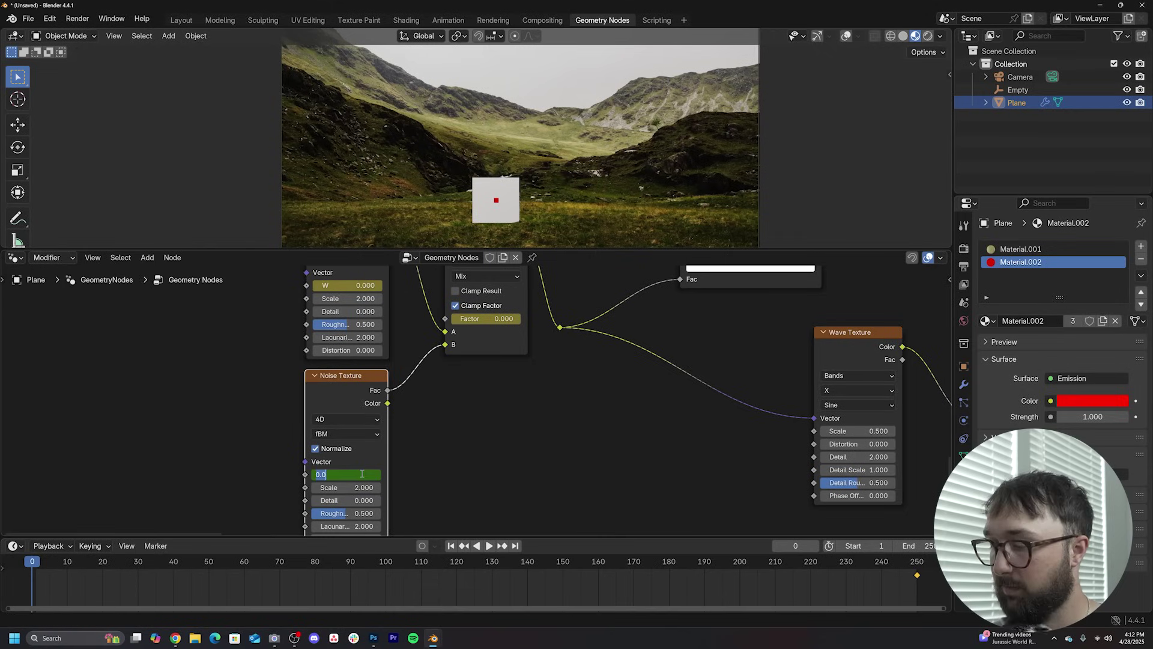
pyautogui.write('-5')
pyautogui.press('Return')
pyautogui.press('i')
pyautogui.press('space')
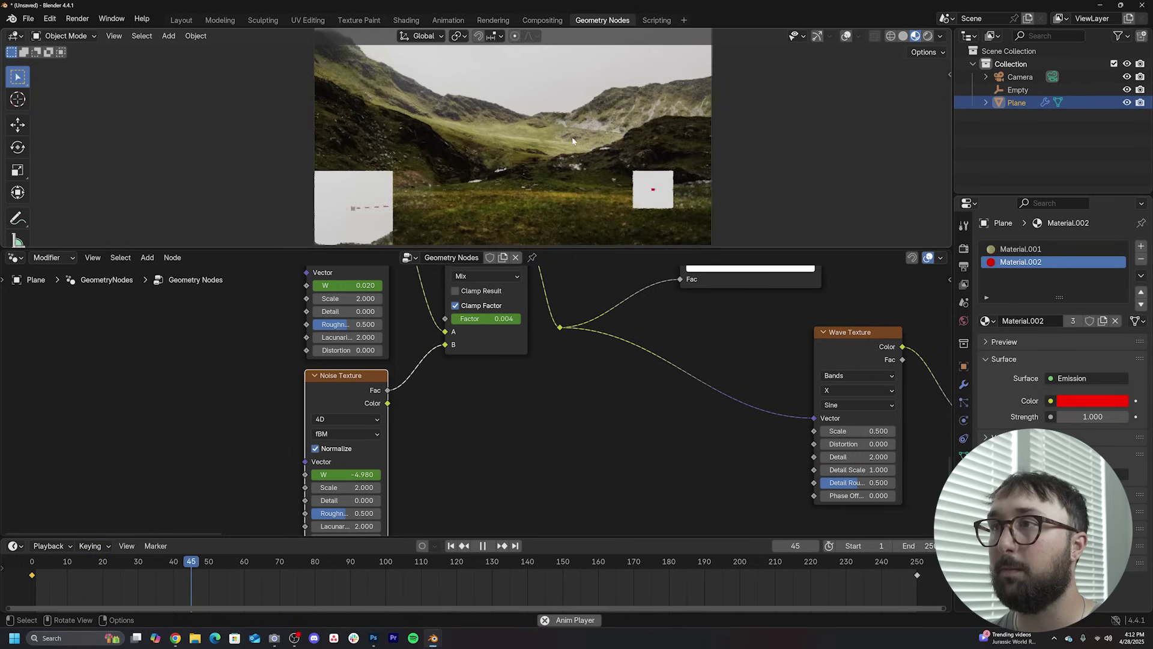
pyautogui.press('space')
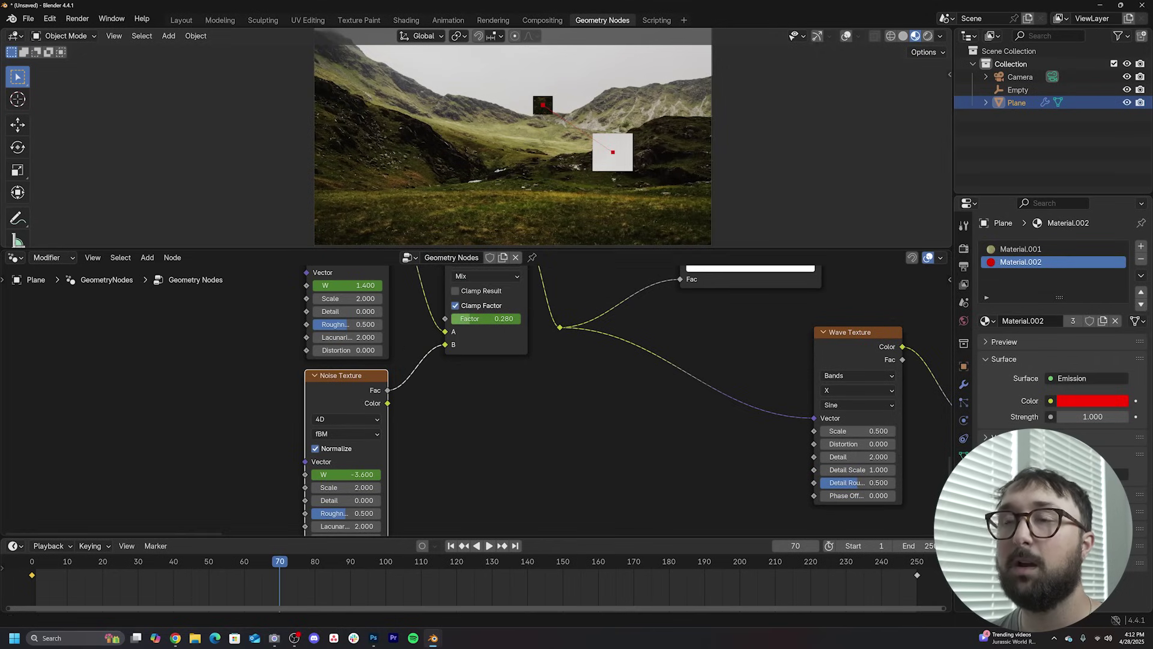
# - Switch to the Layout workspace, widen its 3D viewport over the node editor, and display it in Rendered shading
pyautogui.click(189, 21)
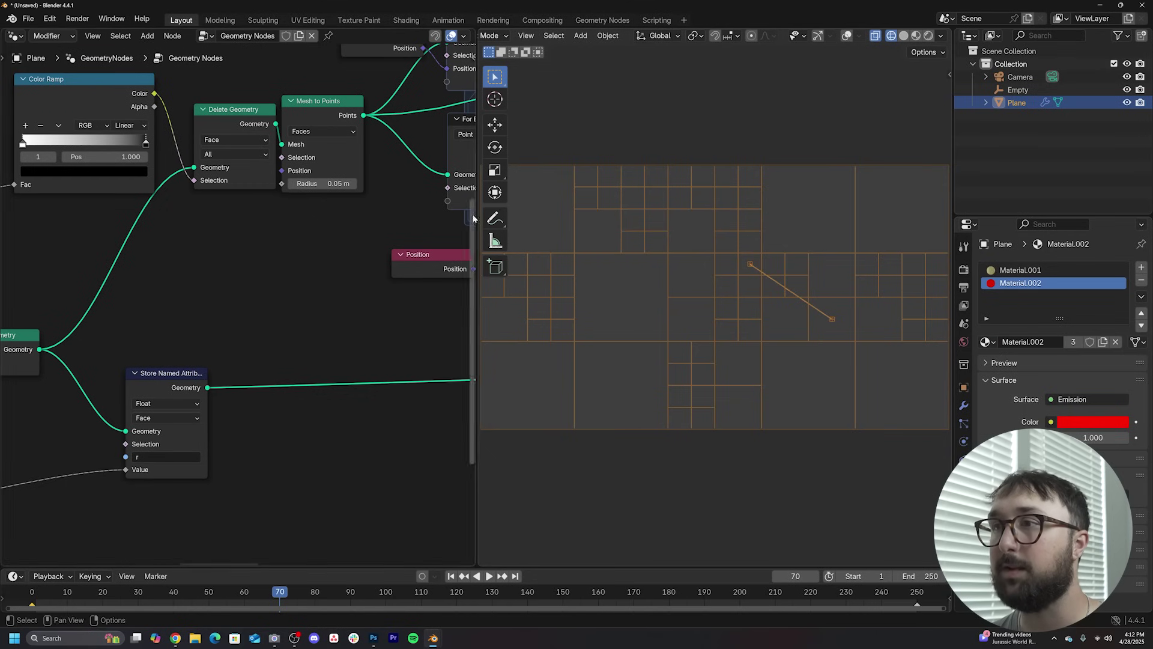
pyautogui.moveTo(476, 257); pyautogui.dragTo(162, 258)
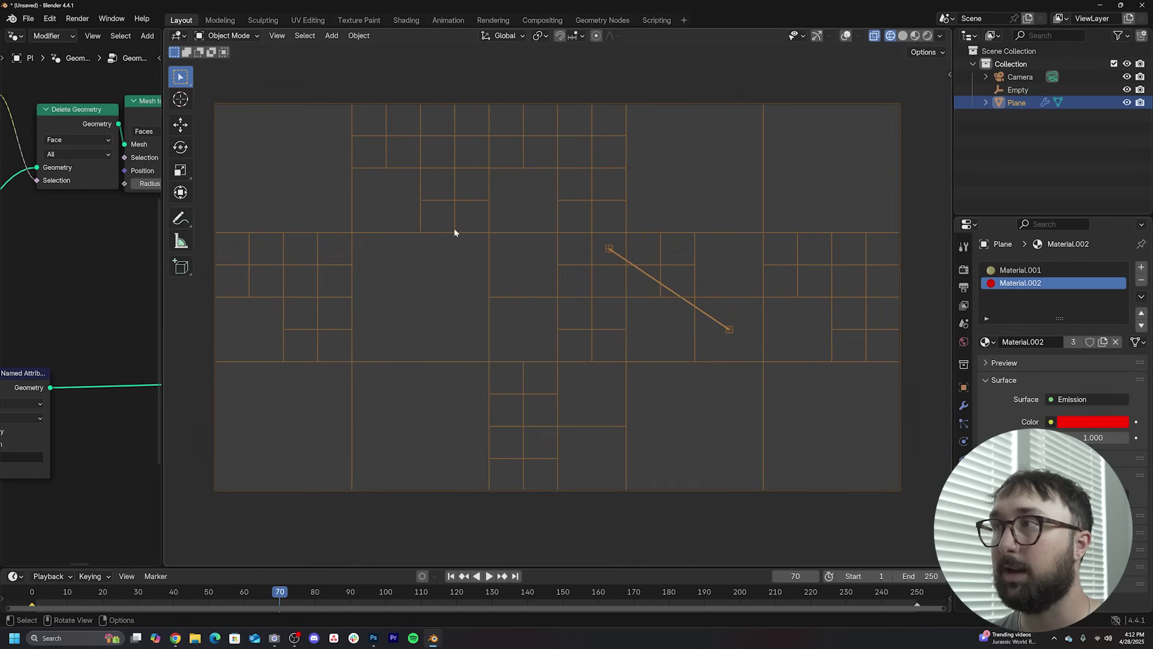
pyautogui.click(916, 36)
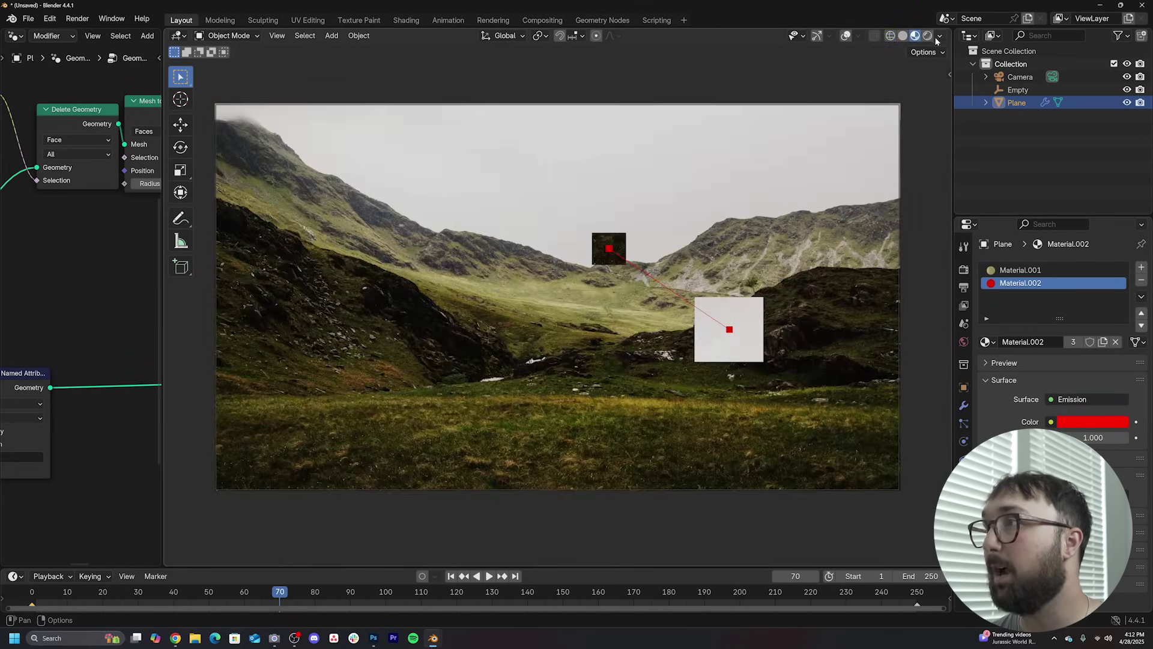
pyautogui.click(928, 36)
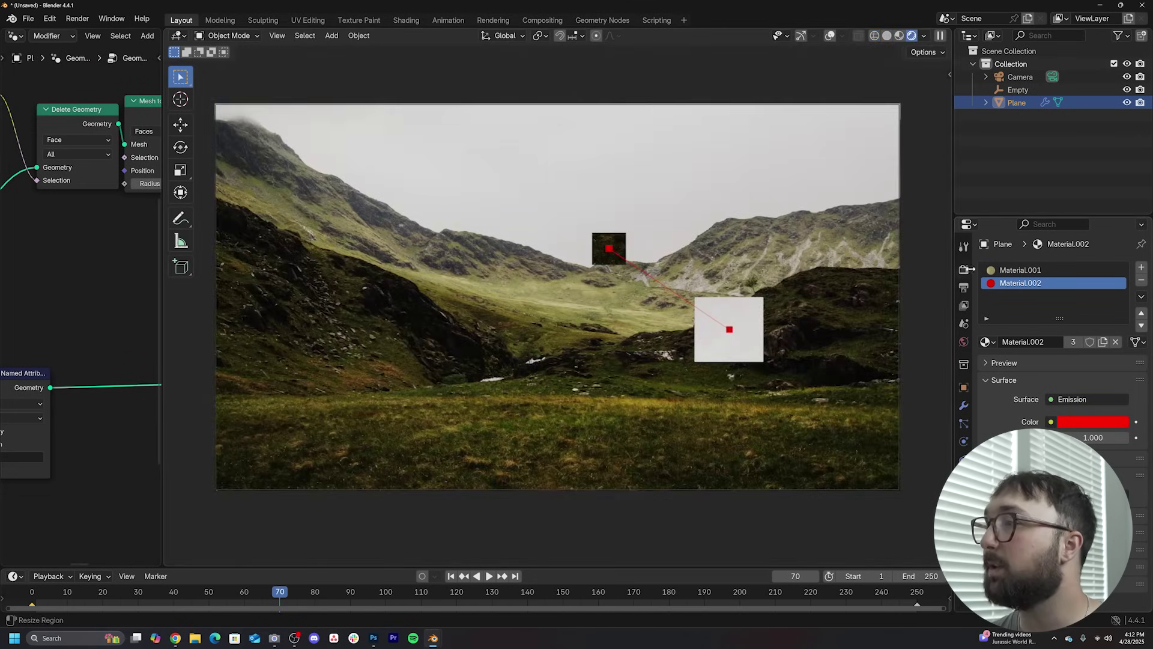
# - Set the scene's render engine to EEVEE
pyautogui.click(964, 269)
pyautogui.click(1066, 267)
pyautogui.click(1075, 296)
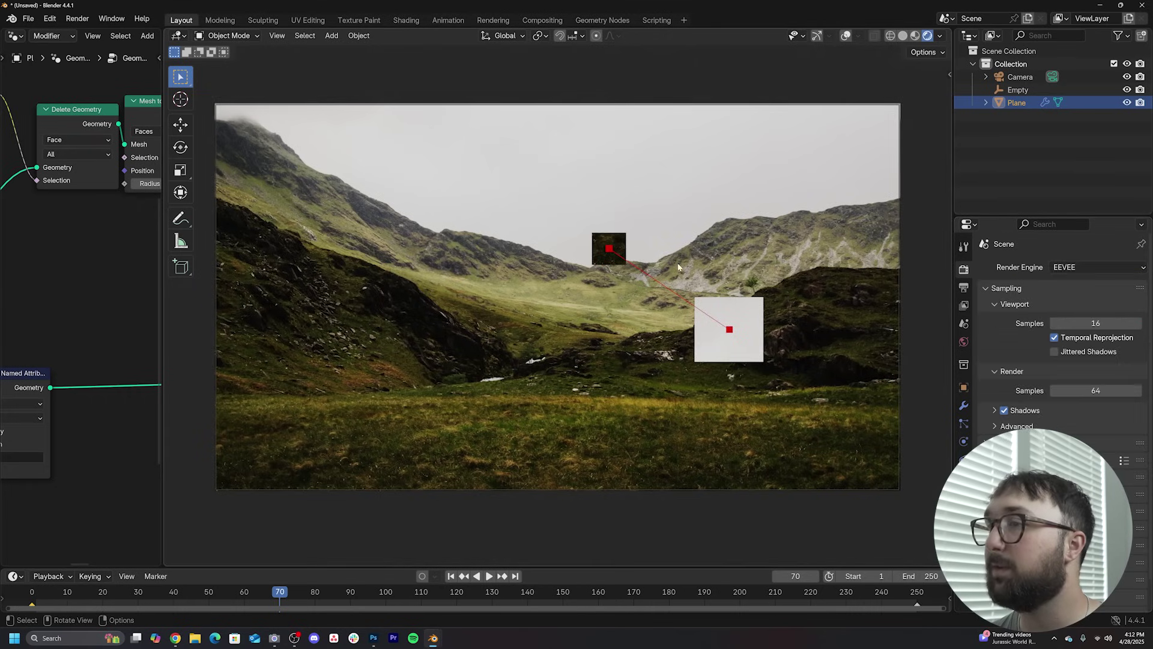
# - Play the animation in the rendered viewport, pausing to examine the moving image cells, red markers and connecting lines
pyautogui.press('space')
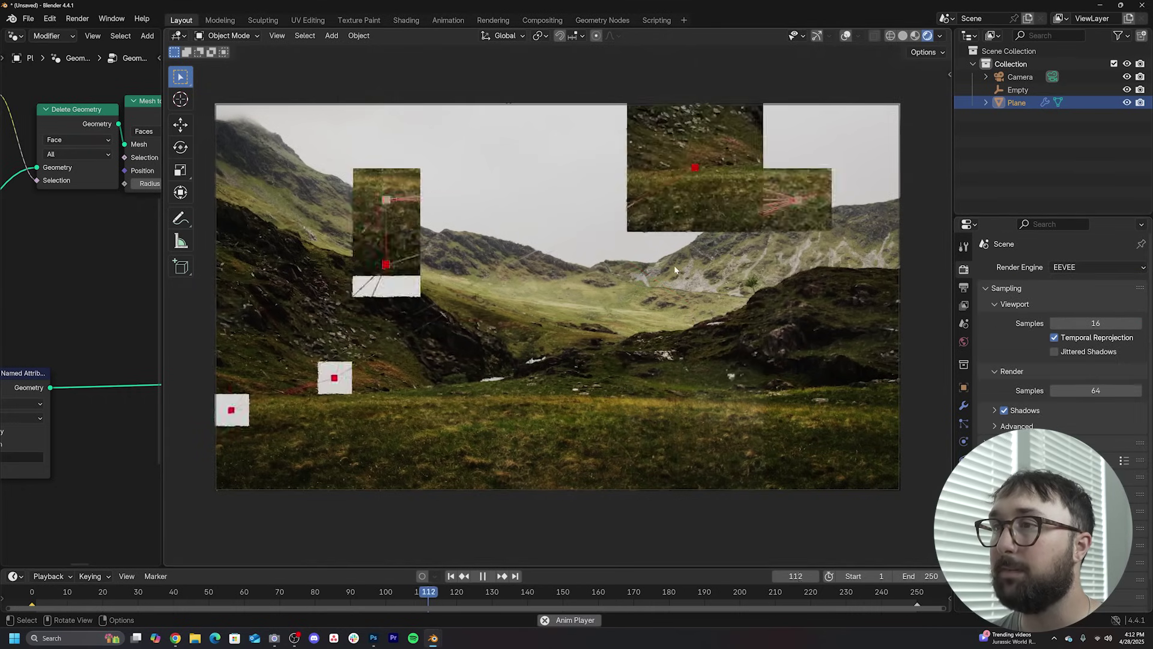
pyautogui.scroll(1, 589, 291)
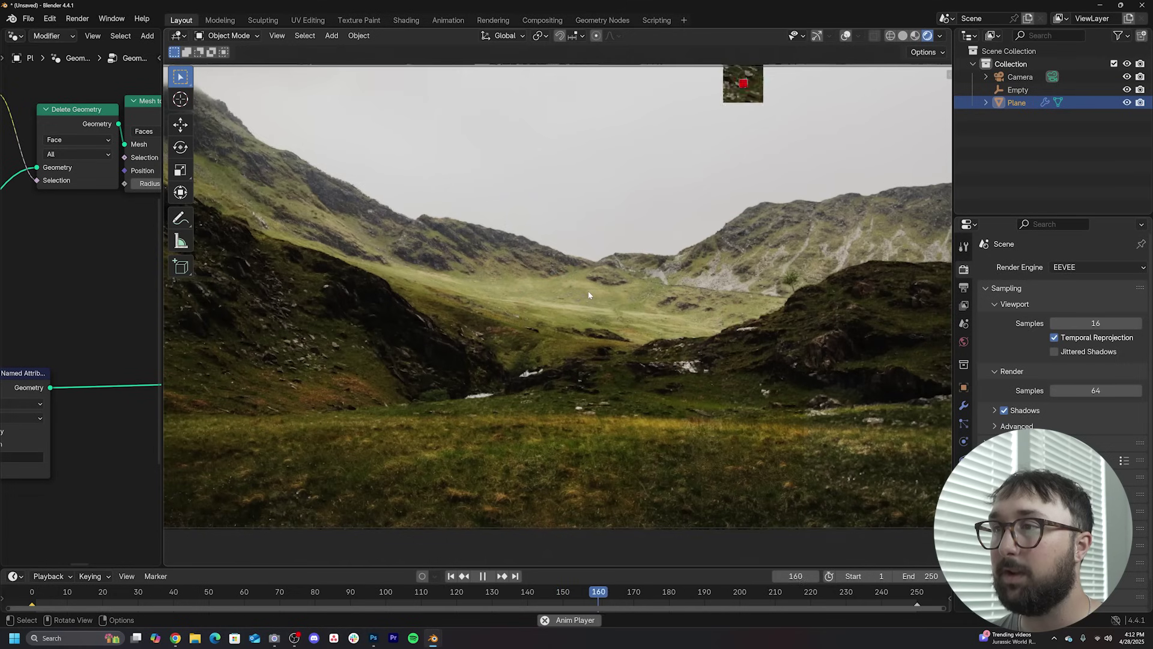
pyautogui.press('space')
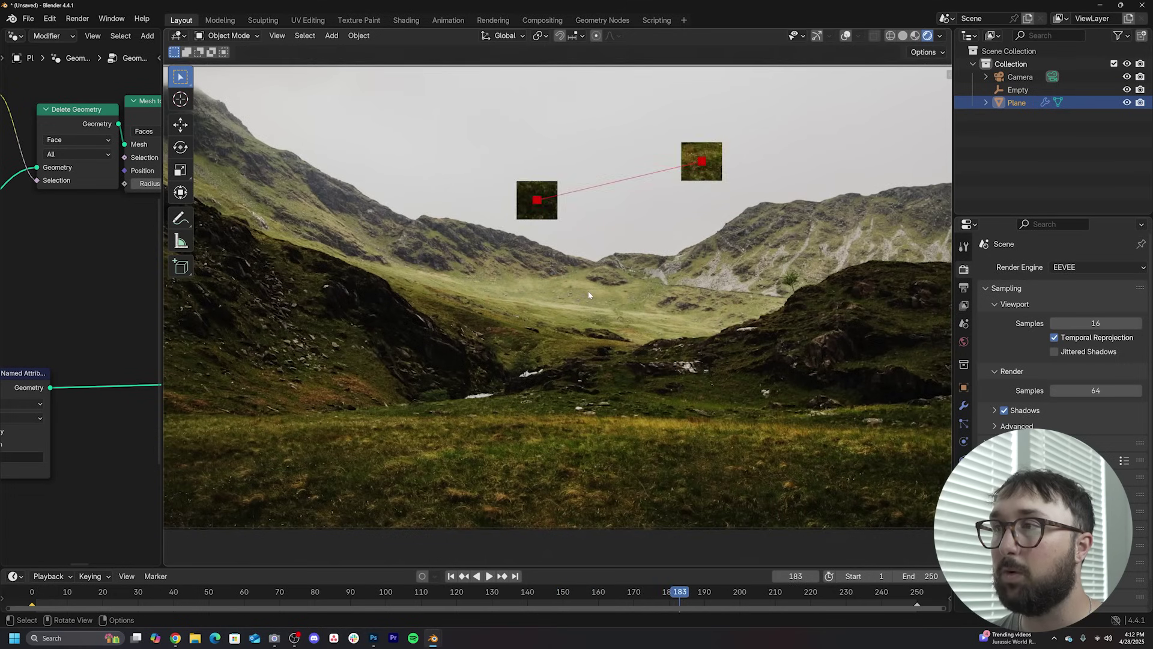
pyautogui.scroll(-1, 589, 294)
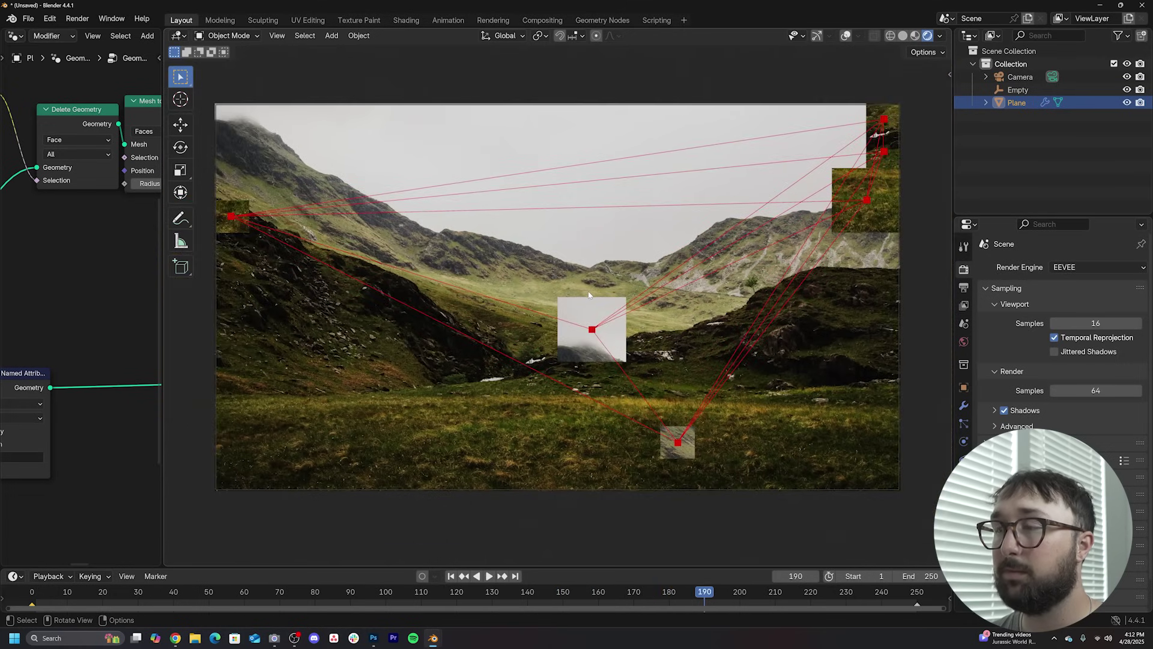
pyautogui.press('space')
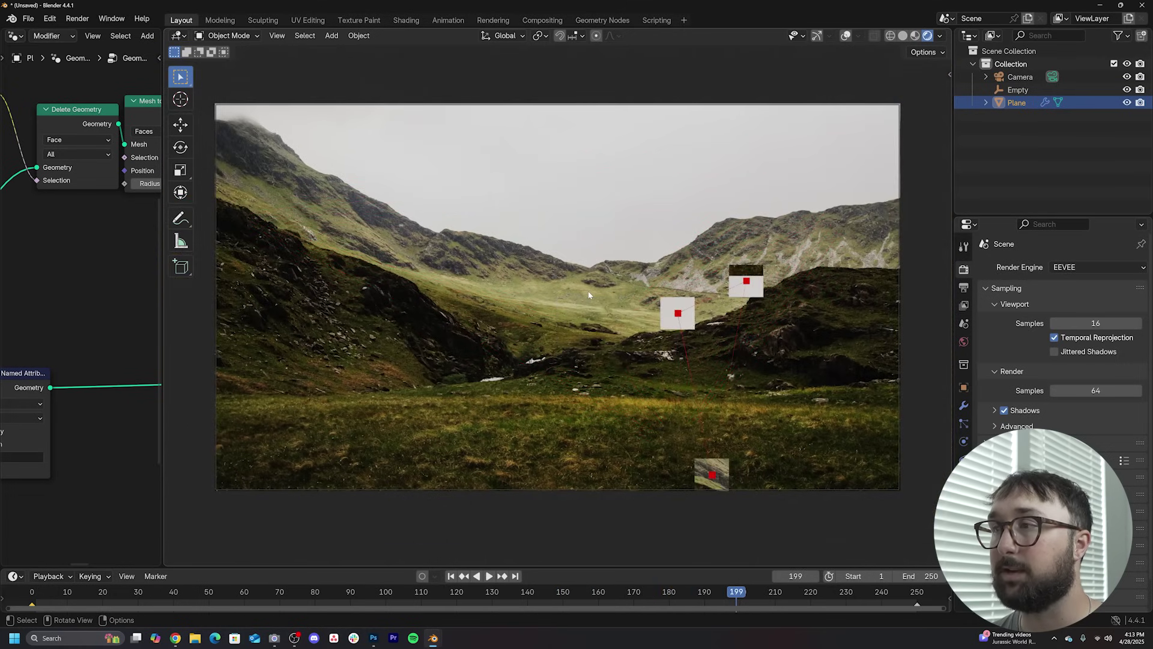